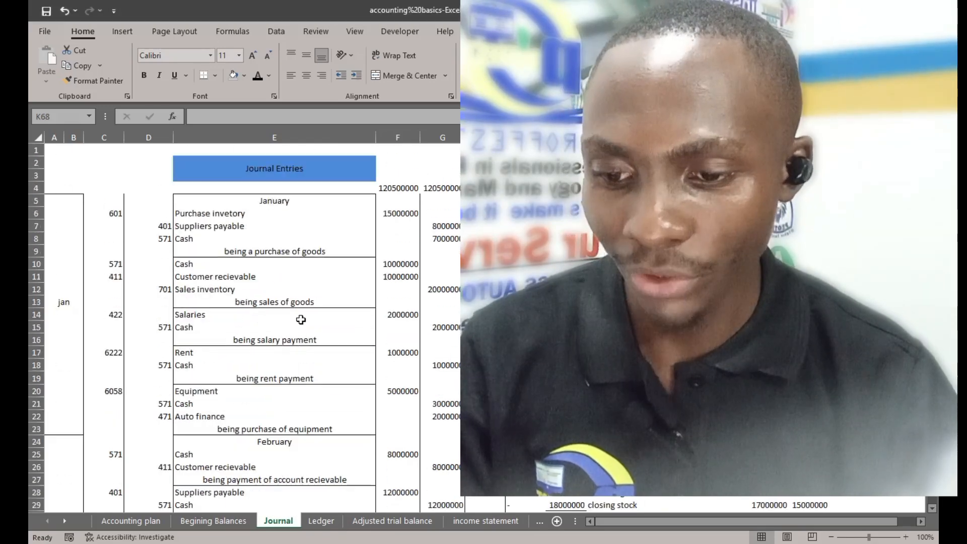
Review the workbook's sheets from the journal entries through accounting plan, opening balances, ledger and adjusted trial balance to the income statement.
left_click(237, 276)
scroll(263, 311, "down", 6)
scroll(262, 316, "up", 6)
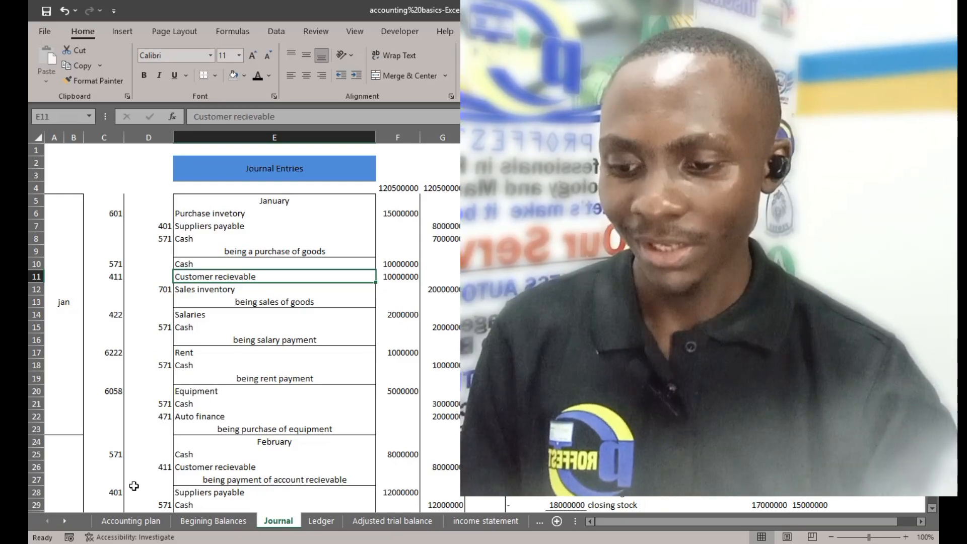
left_click(145, 522)
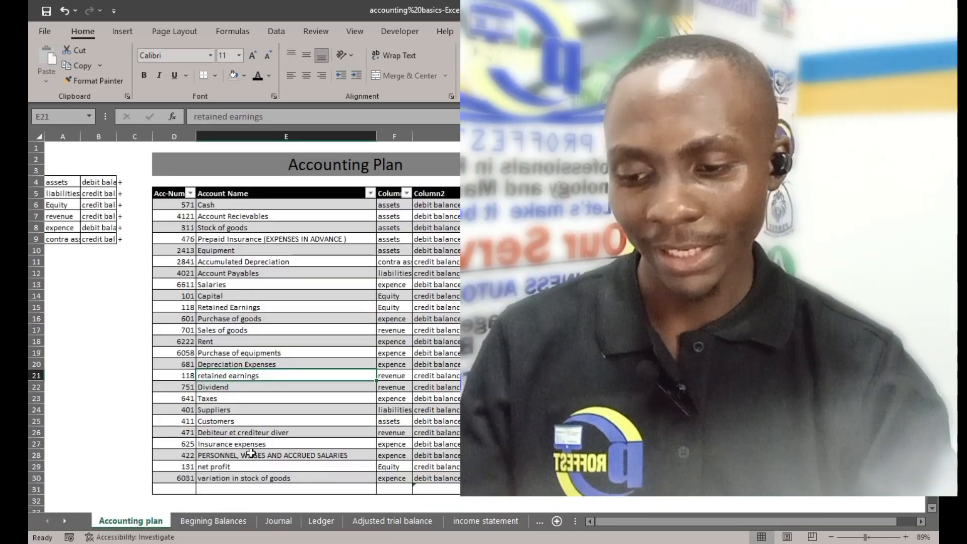
left_click(243, 522)
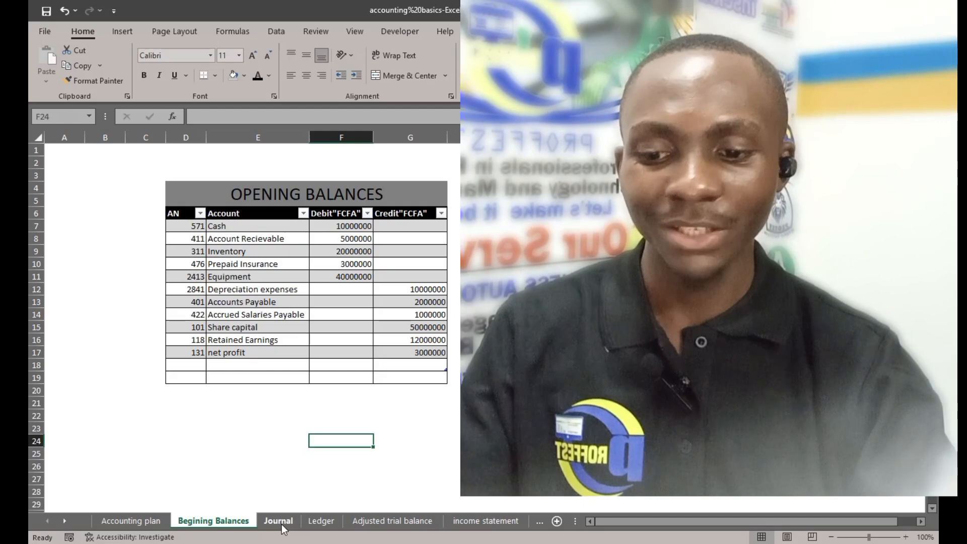
left_click(282, 525)
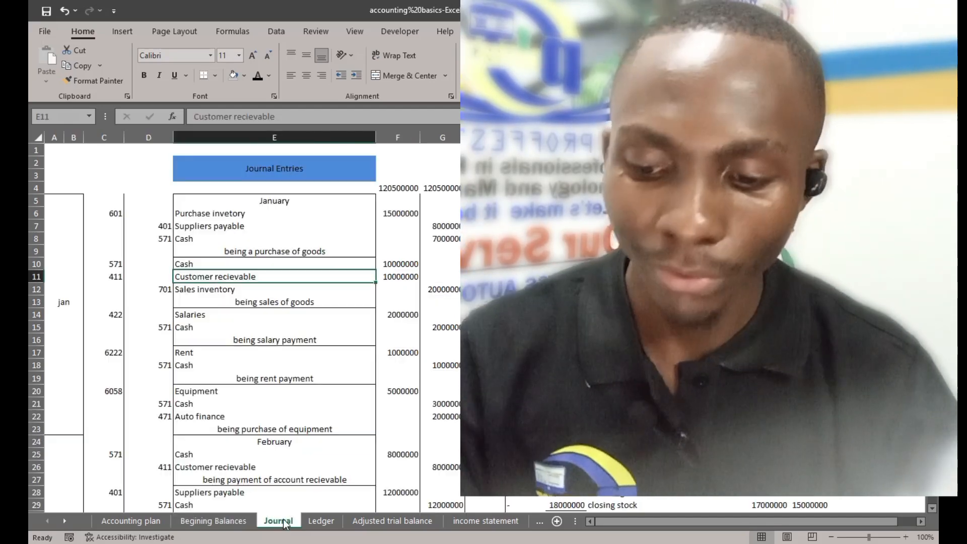
left_click(314, 524)
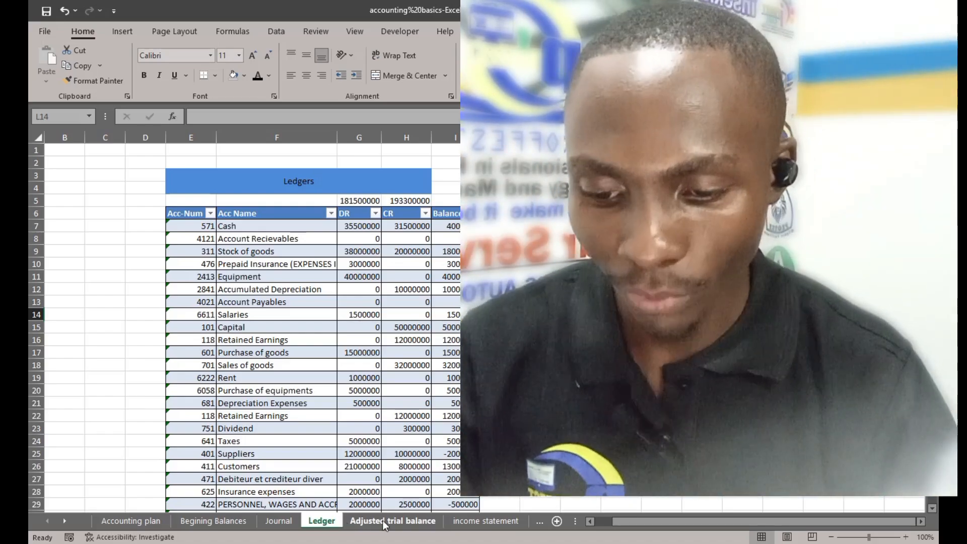
left_click(383, 521)
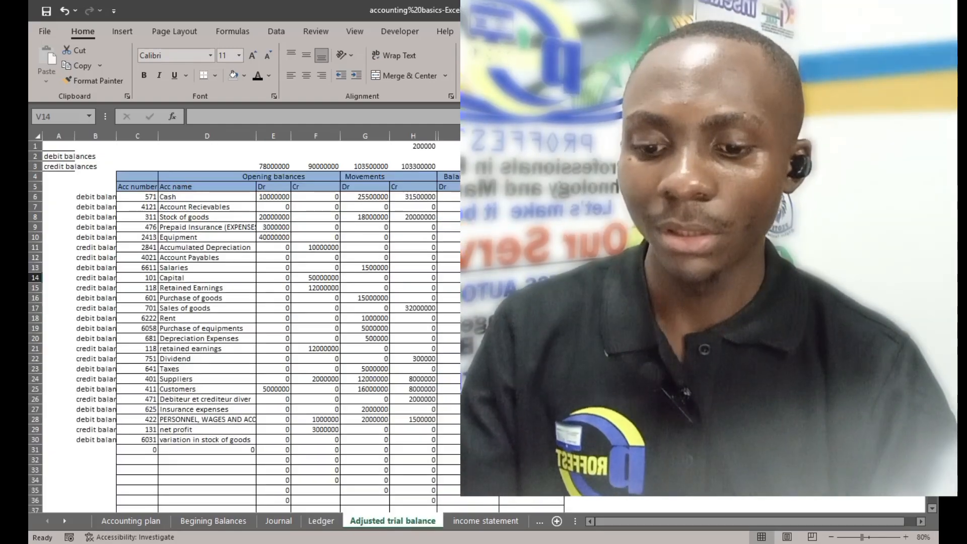
left_click(504, 525)
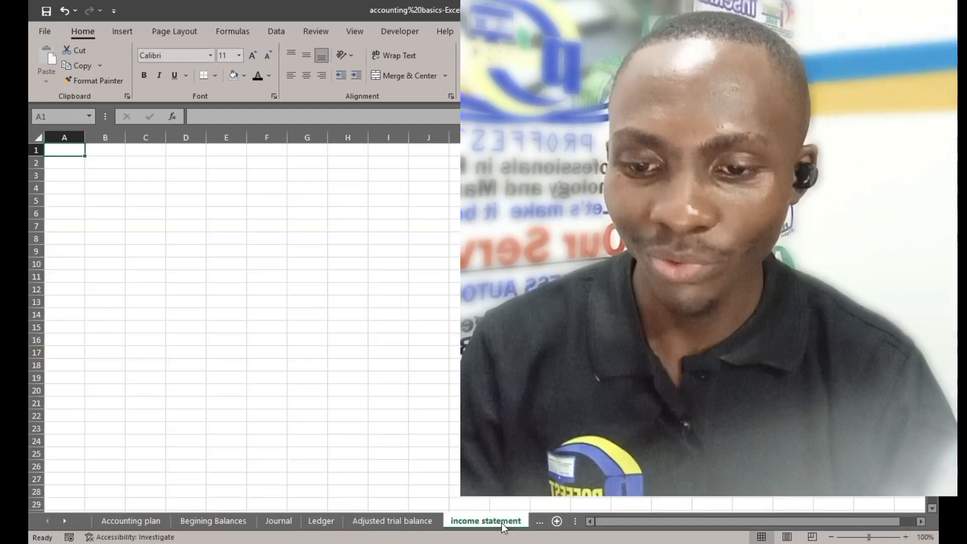
Add a new worksheet and move the Adjusted trial balance sheet between Journal and Ledger, then return to the Journal sheet.
left_click(556, 521)
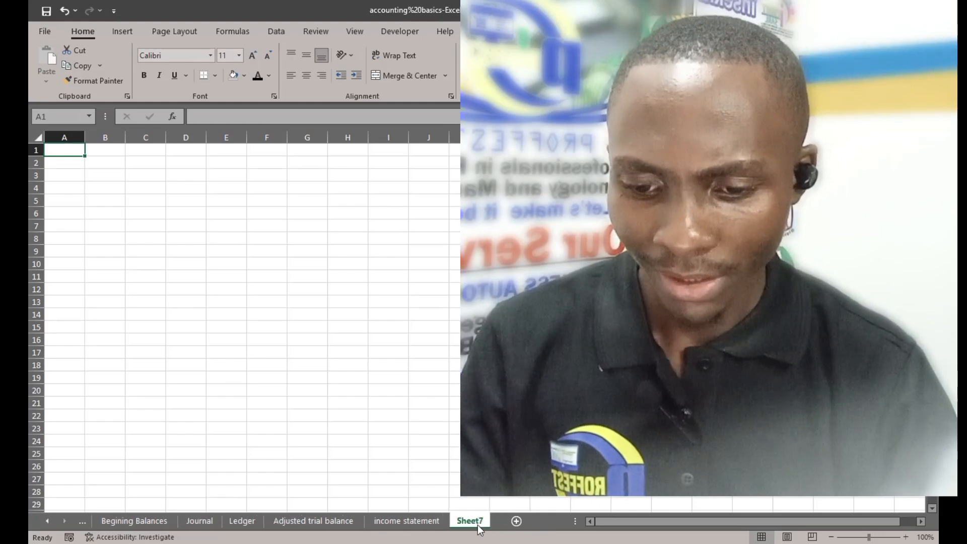
left_click_drag(345, 526, 228, 522)
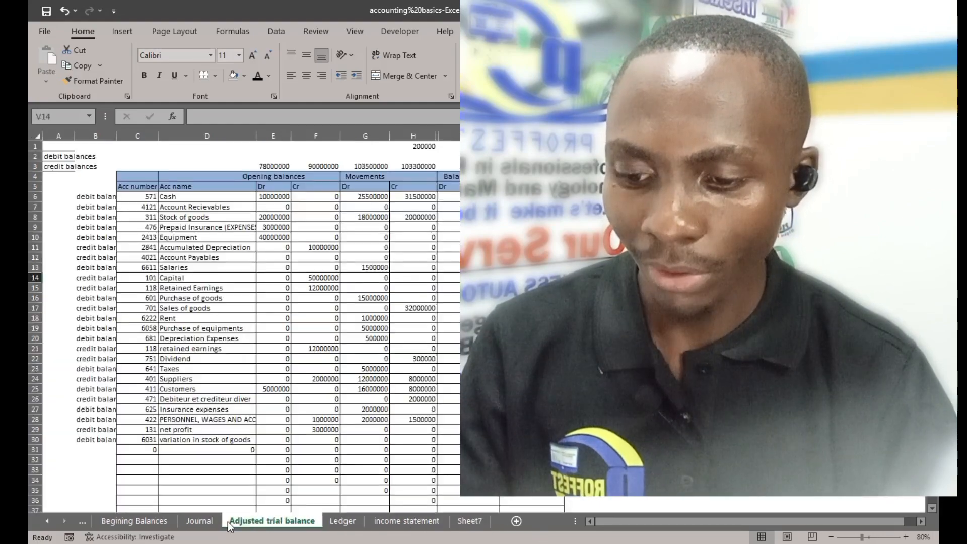
left_click(216, 522)
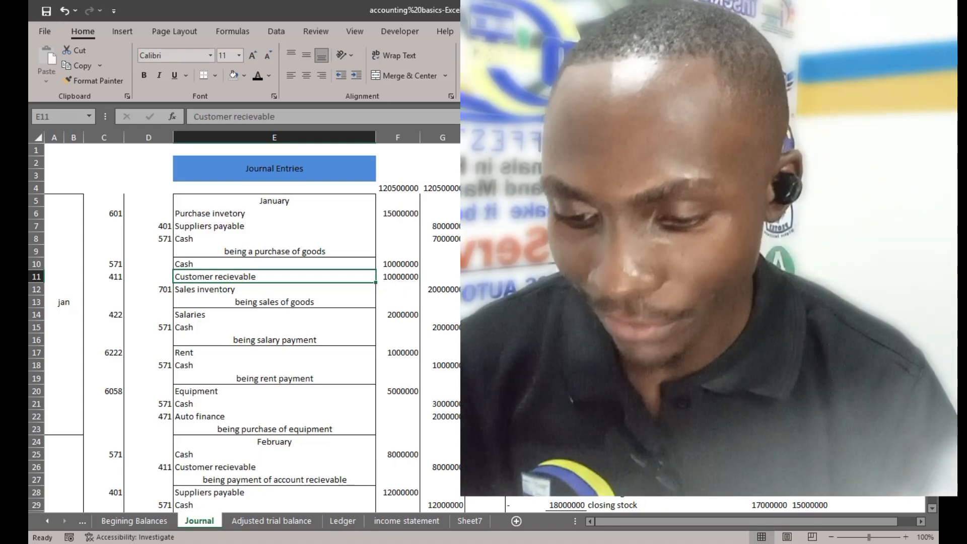
Switch to the SIMPLE ACCOUNTING SYSTEM IN MS EXCEL workbook and examine the January to March 2021 transactions and adjustments in column A.
left_click(290, 543)
left_click(348, 501)
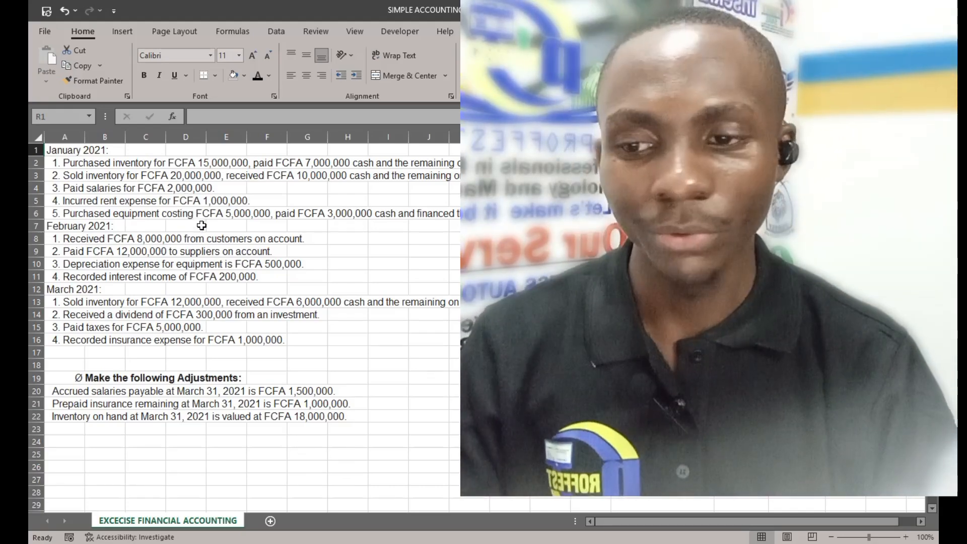
left_click_drag(55, 150, 64, 453)
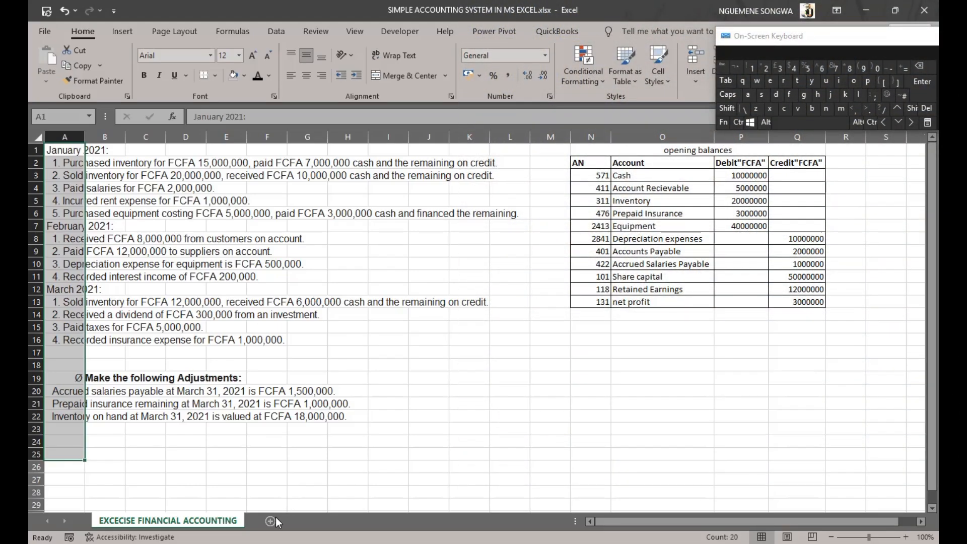
Add a new worksheet after the exercise sheet and name it journal.
left_click(274, 521)
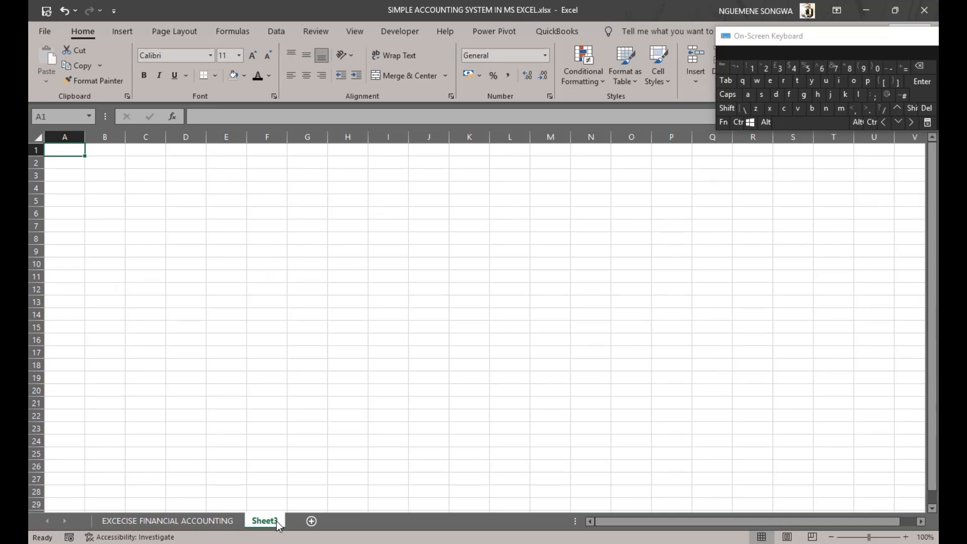
double_click(278, 523)
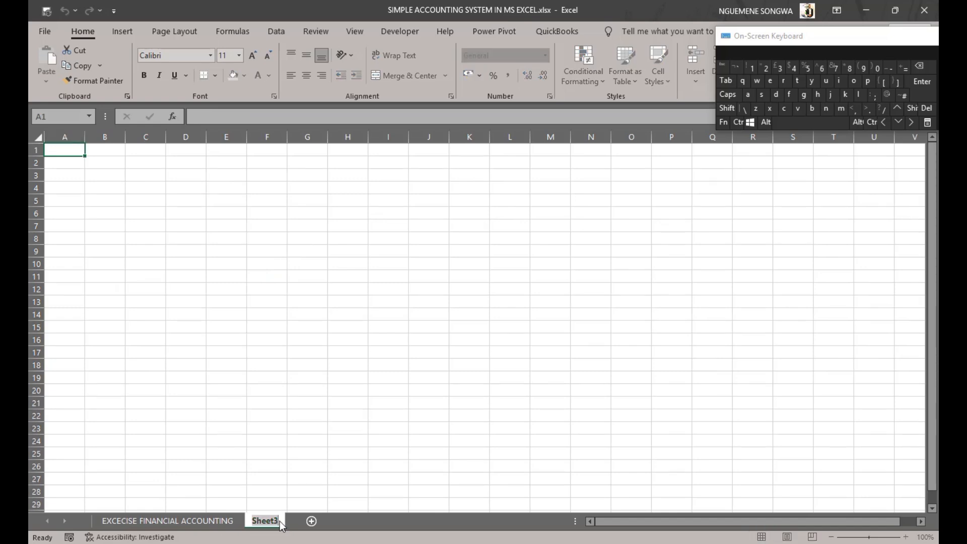
type("journal")
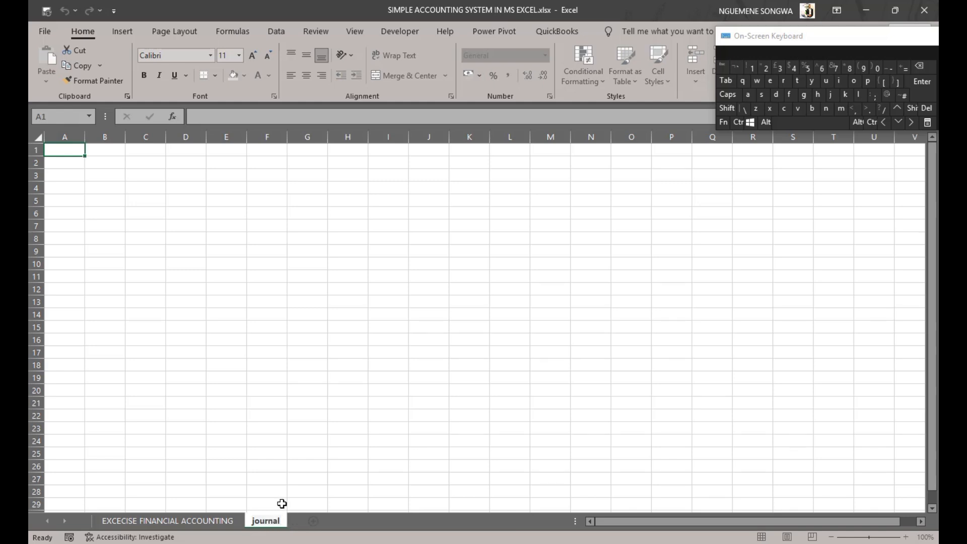
left_click(214, 377)
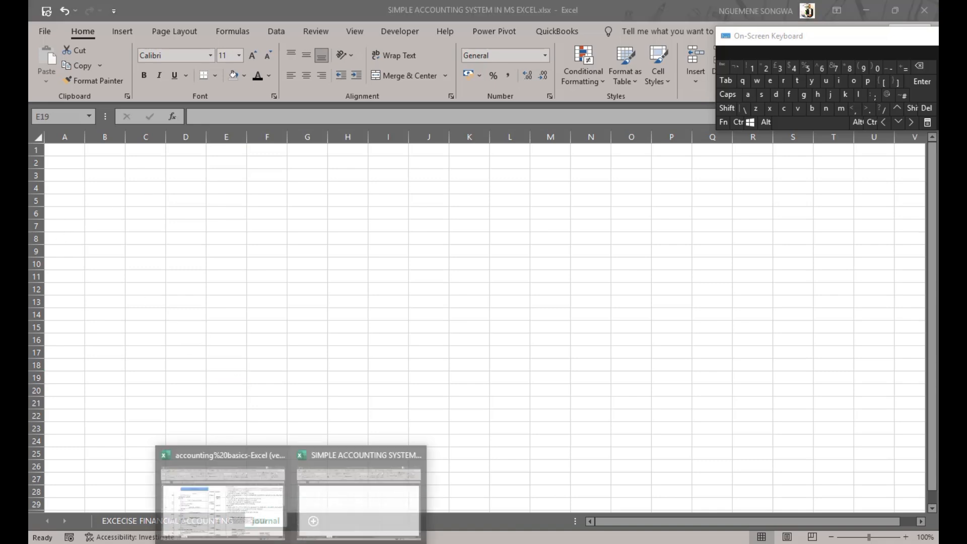
Check the finished journal in the accounting basics workbook, then enter the title "journal" in cell C1 of the new journal sheet.
left_click(230, 504)
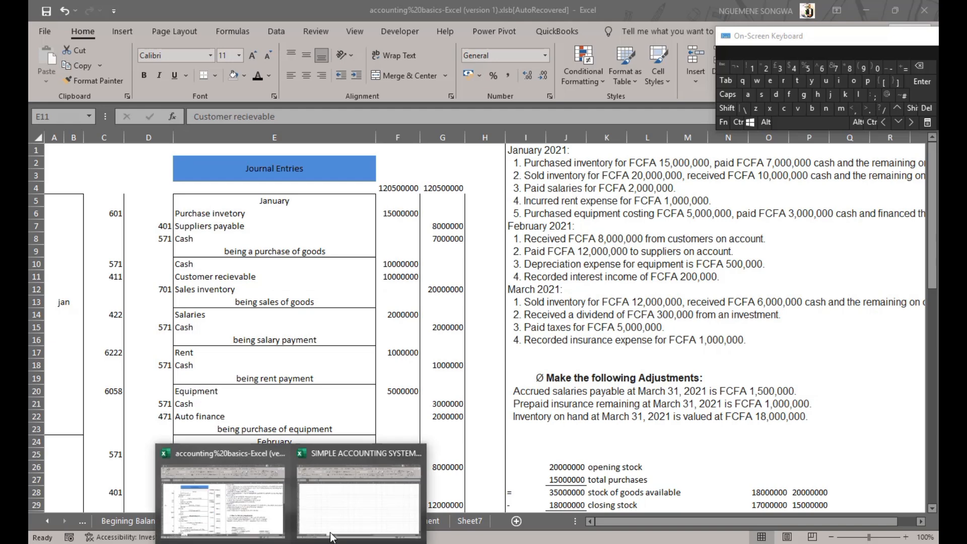
left_click(347, 485)
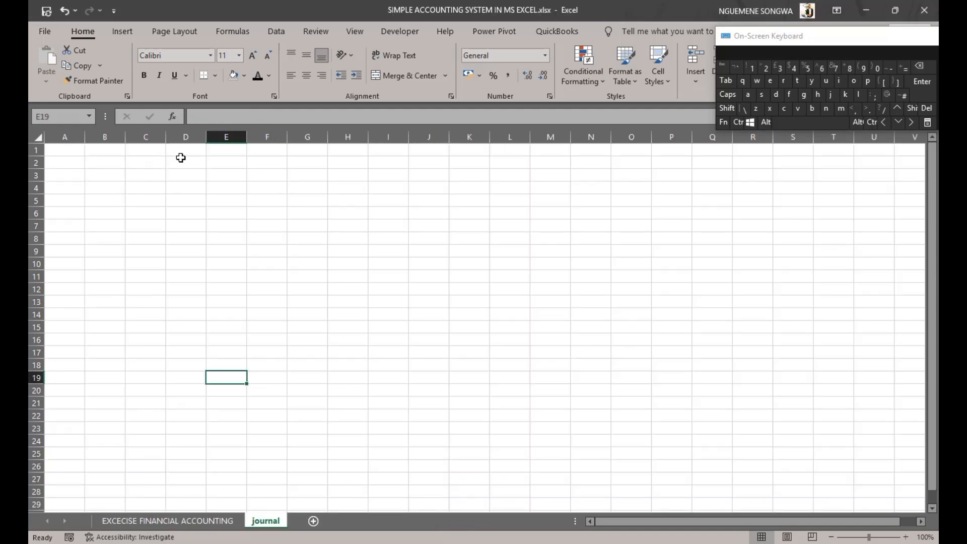
left_click_drag(140, 151, 330, 153)
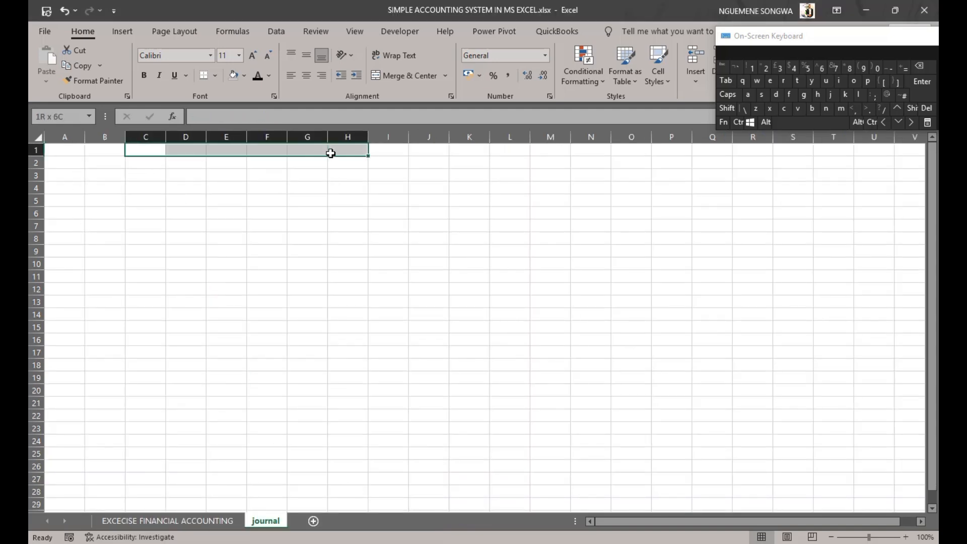
left_click(151, 148)
type("journal")
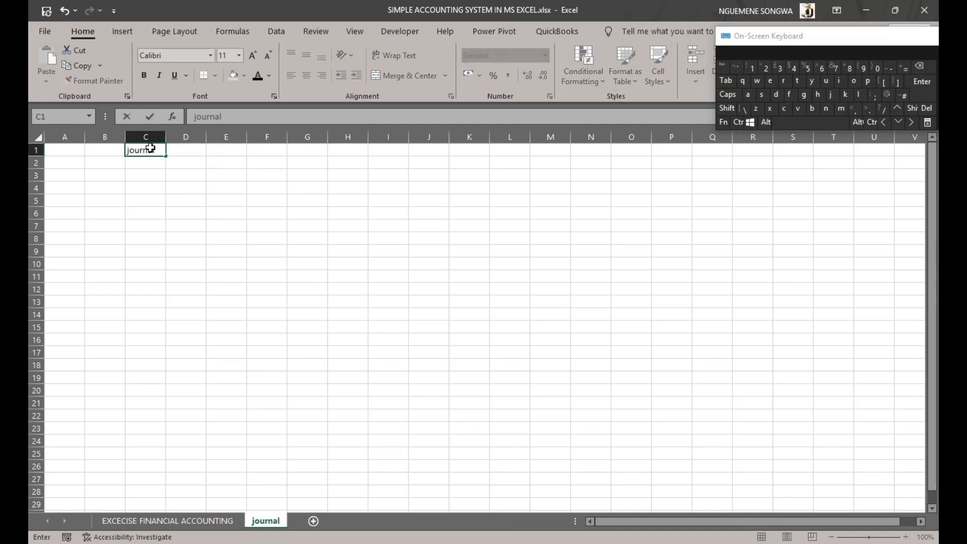
left_click(199, 176)
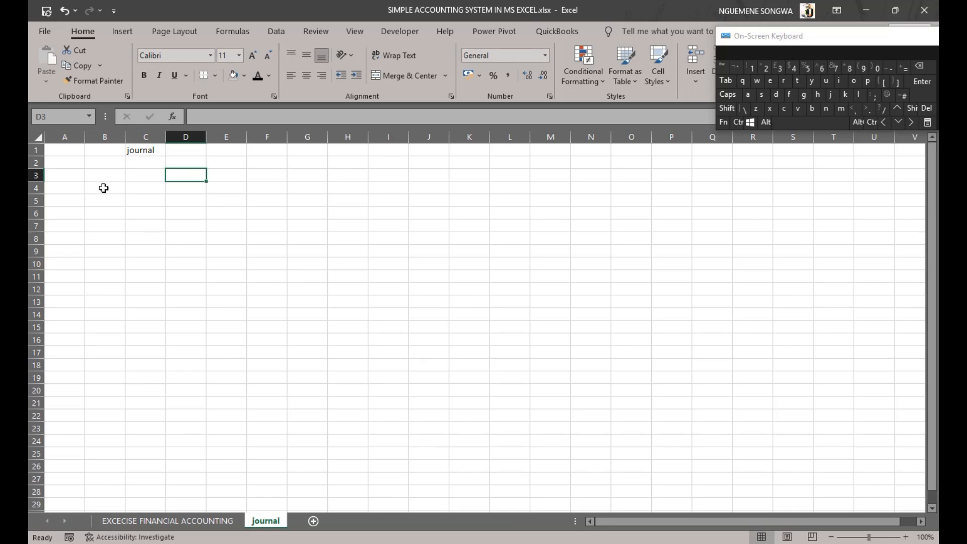
Enter the column headers "date" in B4 and "account number" in C4.
left_click(103, 188)
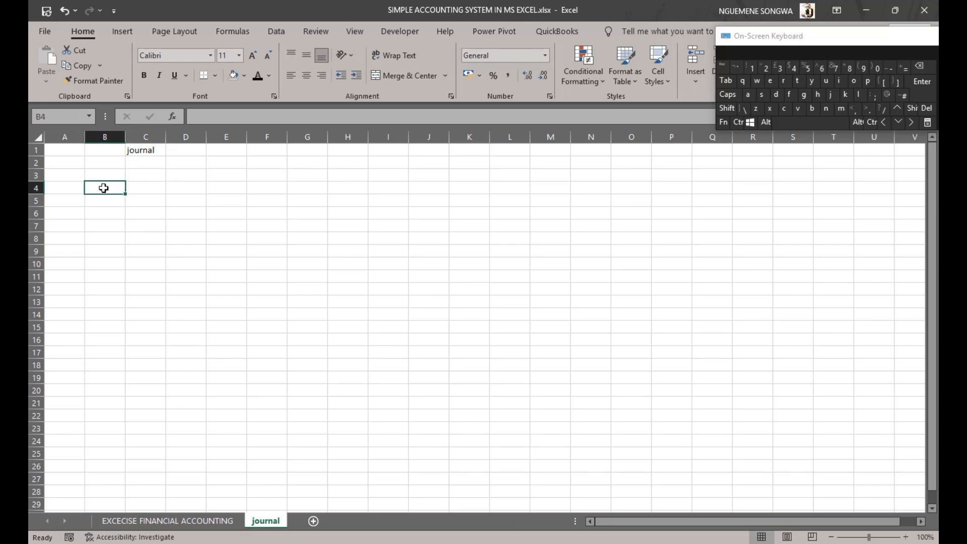
type("date")
key("Tab")
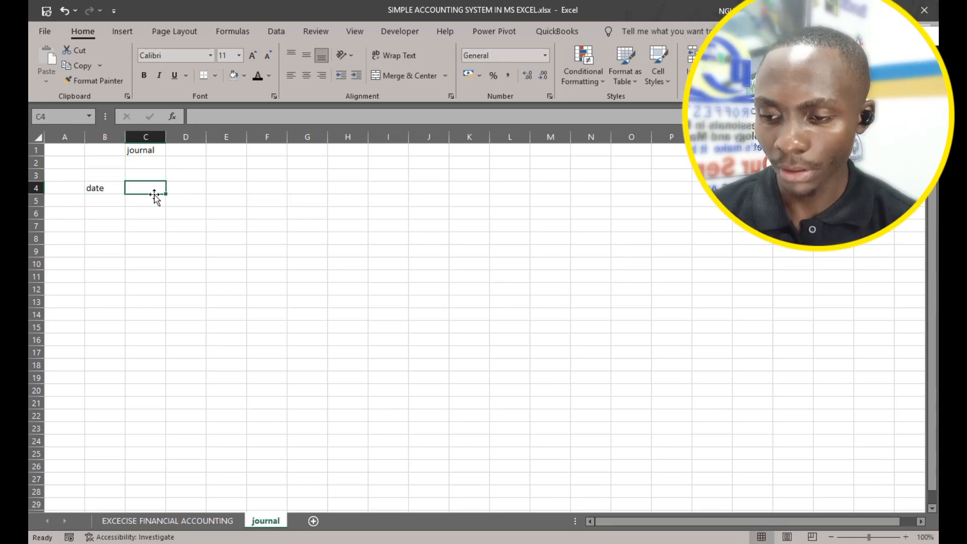
type("account nu")
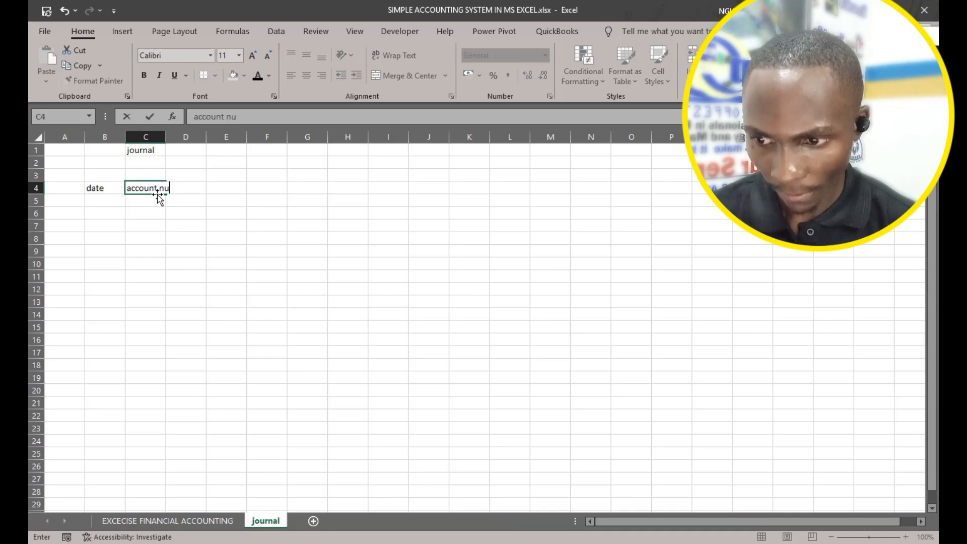
type("mber")
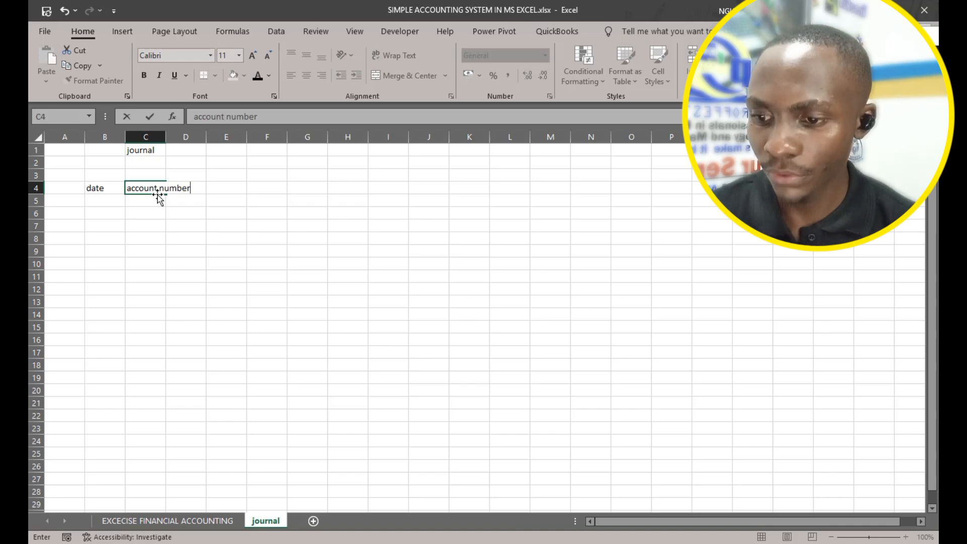
key("Tab")
Widen column C so the "account number" header fits inside it.
left_click_drag(151, 199, 151, 314)
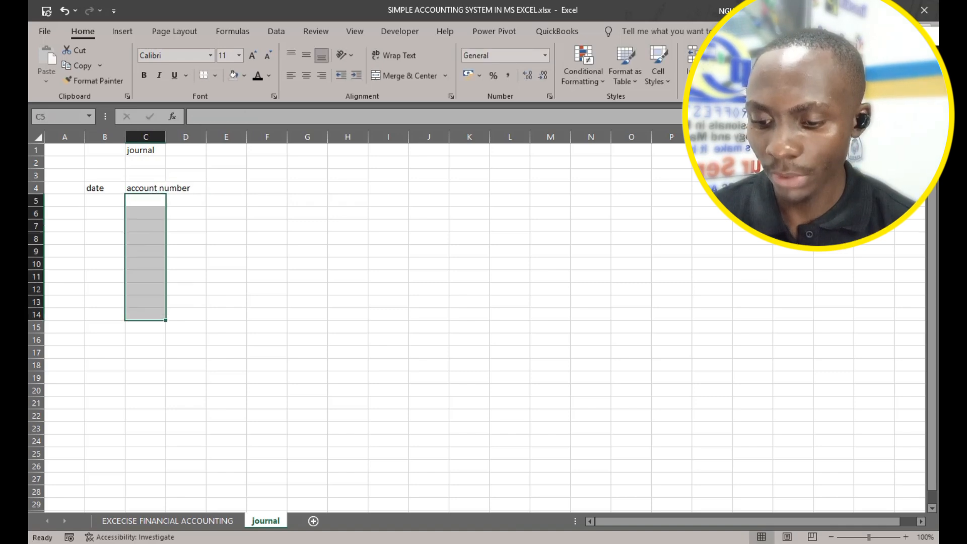
mouse_move(305, 512)
mouse_move(192, 511)
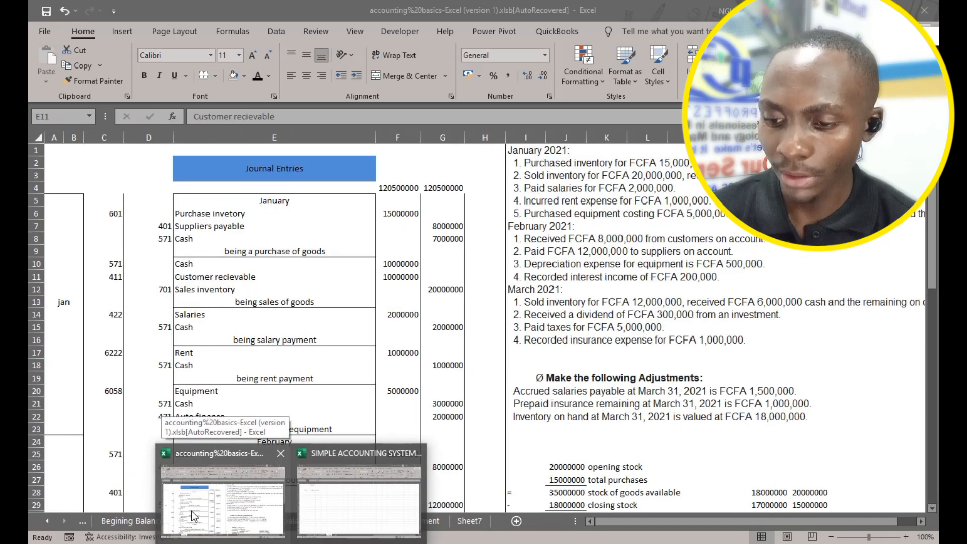
left_click(201, 200)
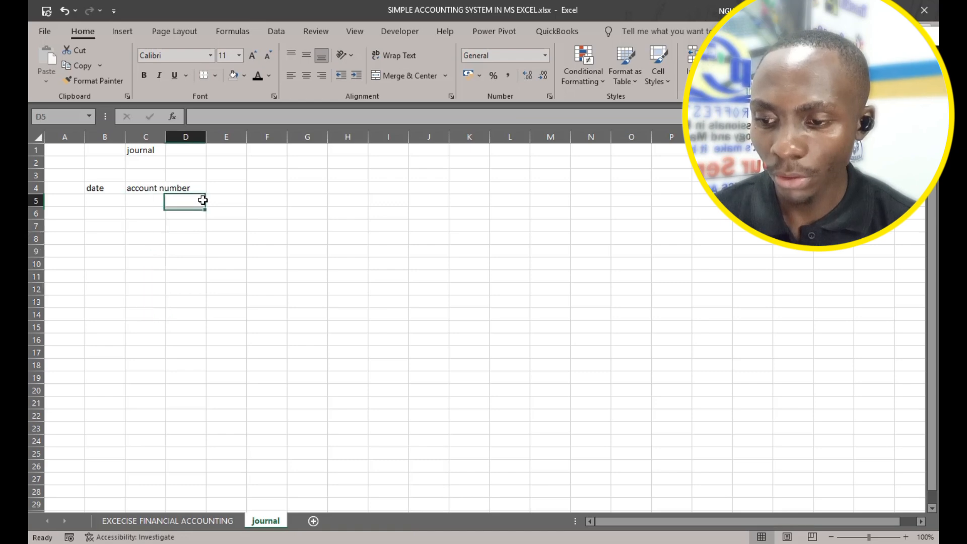
left_click_drag(165, 137, 194, 136)
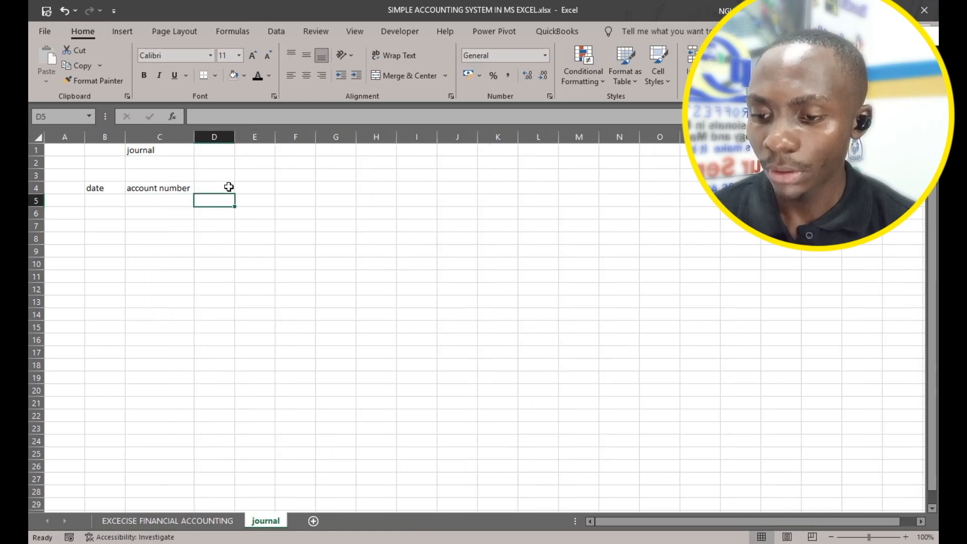
Enter the header "account description" in D4 and widen column D well beyond the text.
left_click(224, 189)
type("acco")
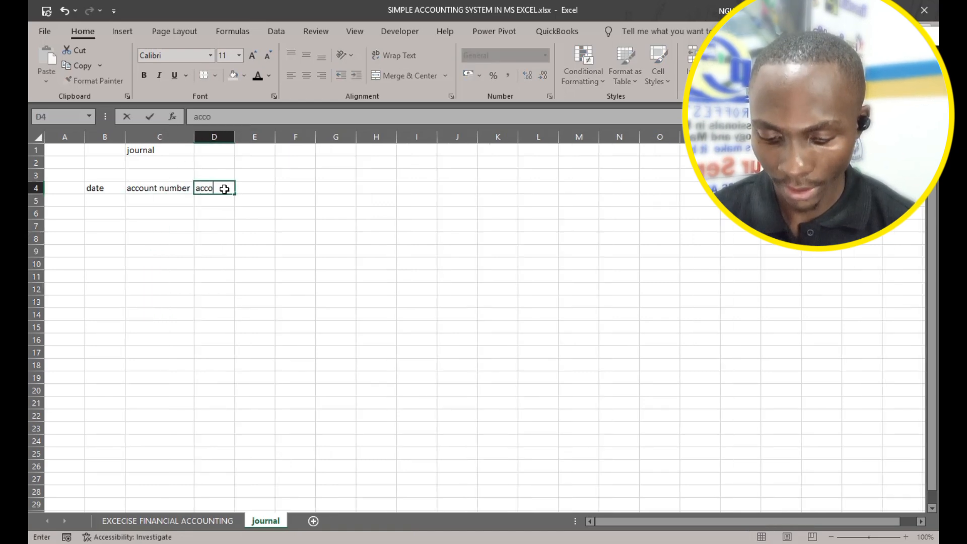
type("unt description")
key("Tab")
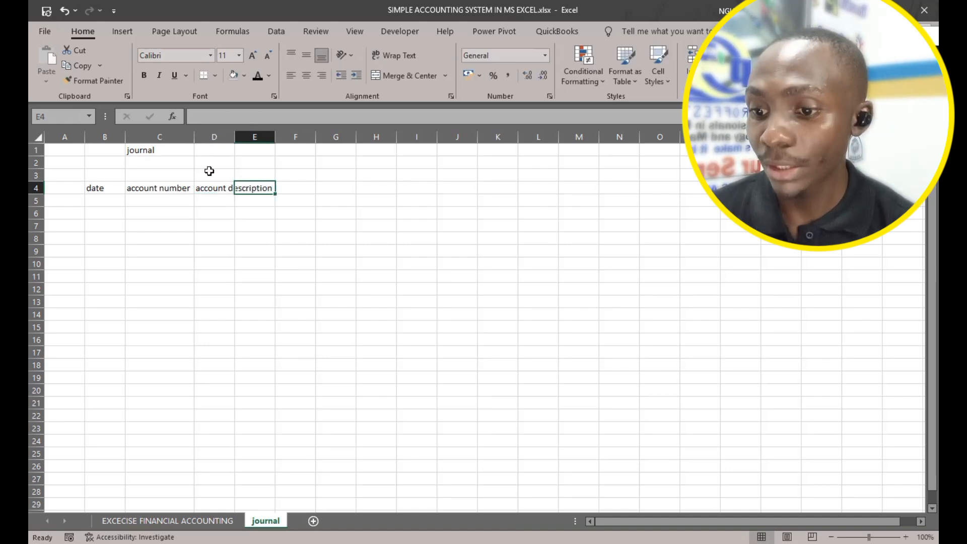
left_click_drag(234, 141, 324, 170)
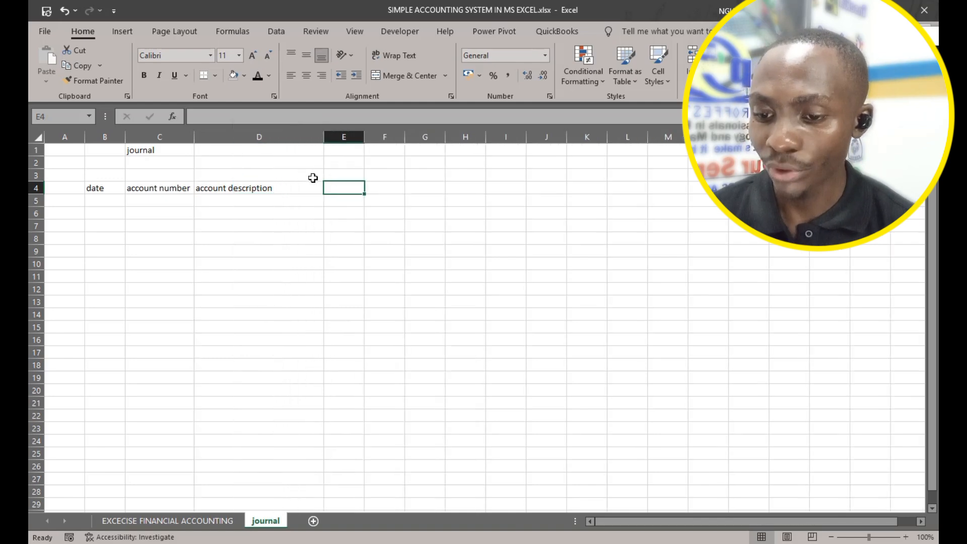
Enter the headers "debit" in E4 and "credit" in F4.
type("debit")
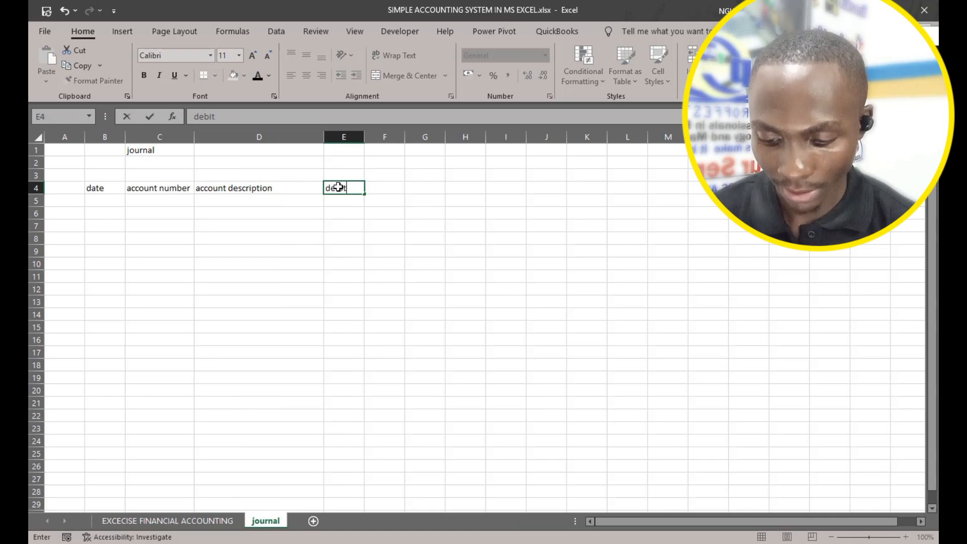
key("Tab")
type("c")
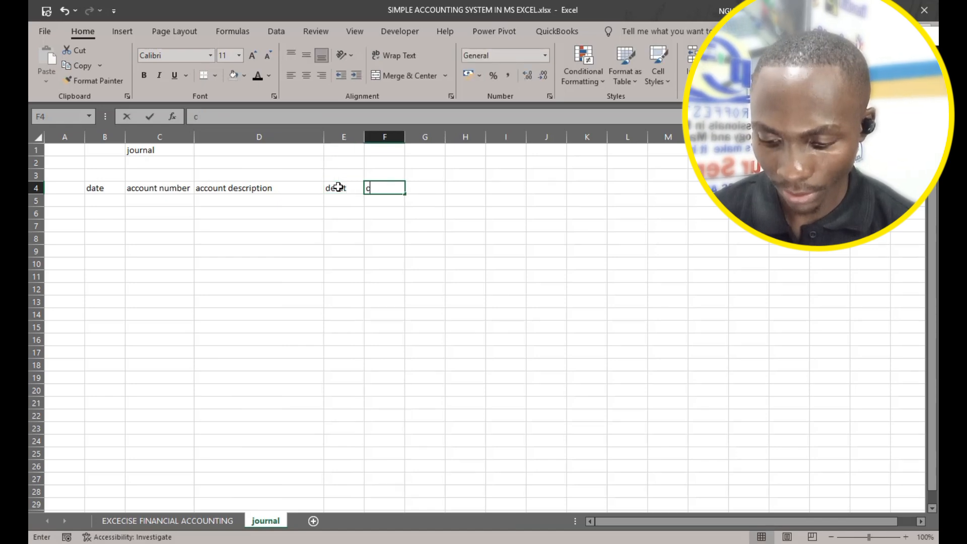
type("redit")
key("Tab")
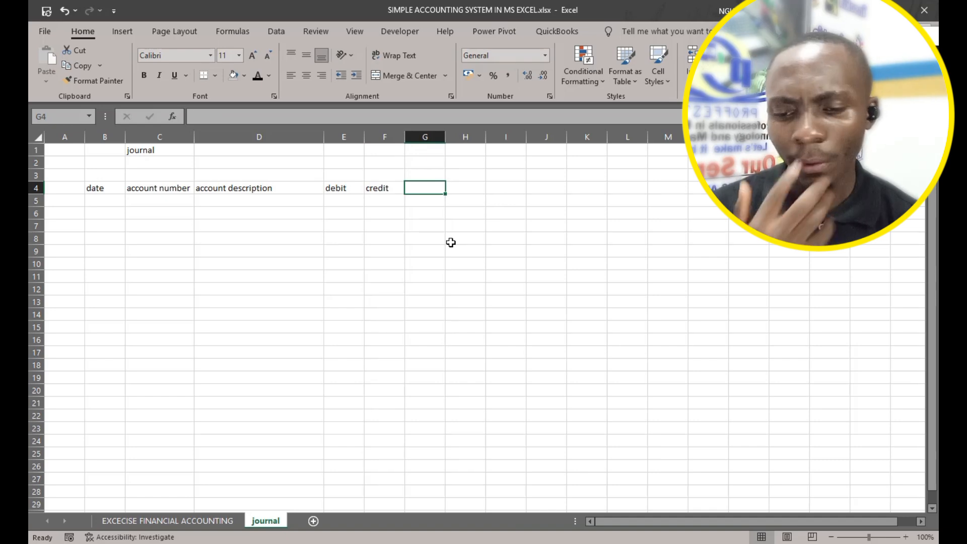
Enter the header "comment" in G4 and apply a bottom border to the header row B4:G4.
type("comment")
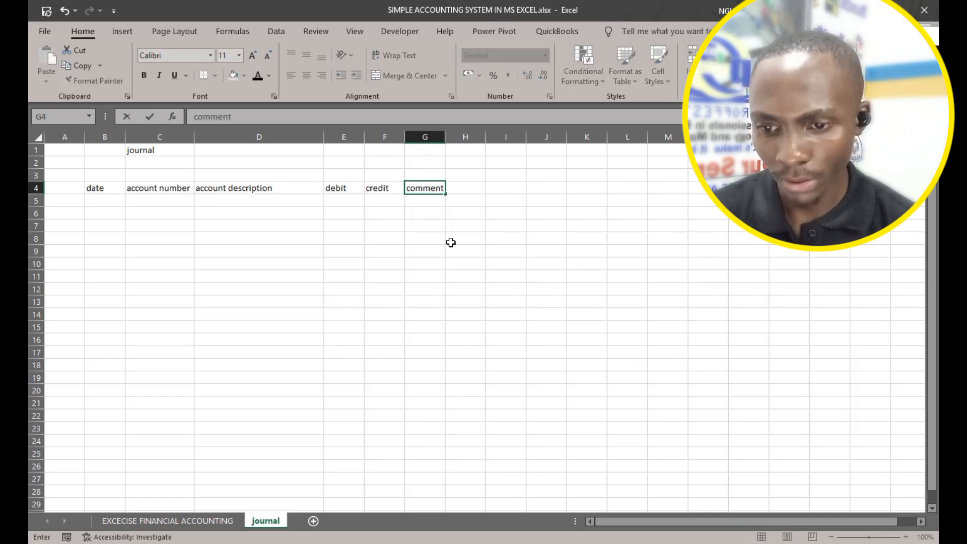
left_click(449, 260)
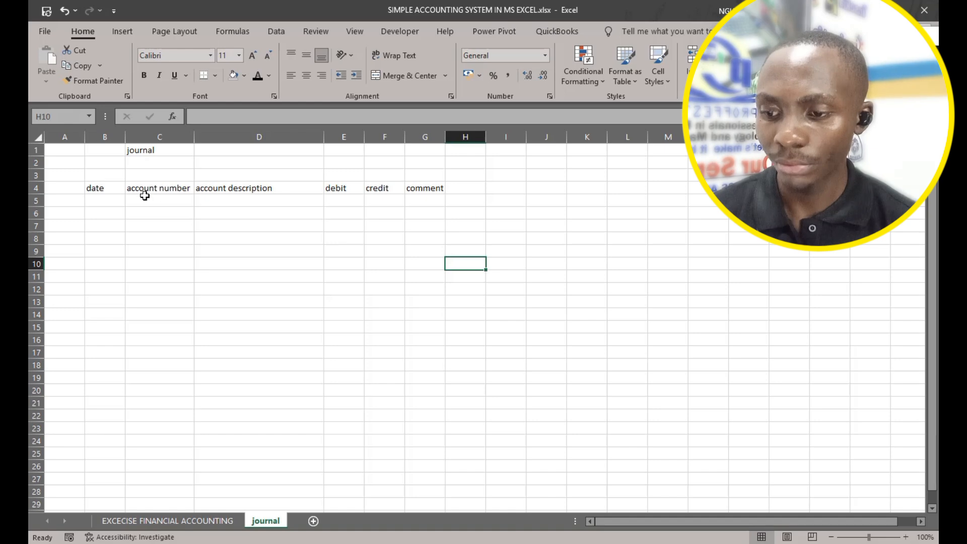
left_click_drag(93, 188, 428, 185)
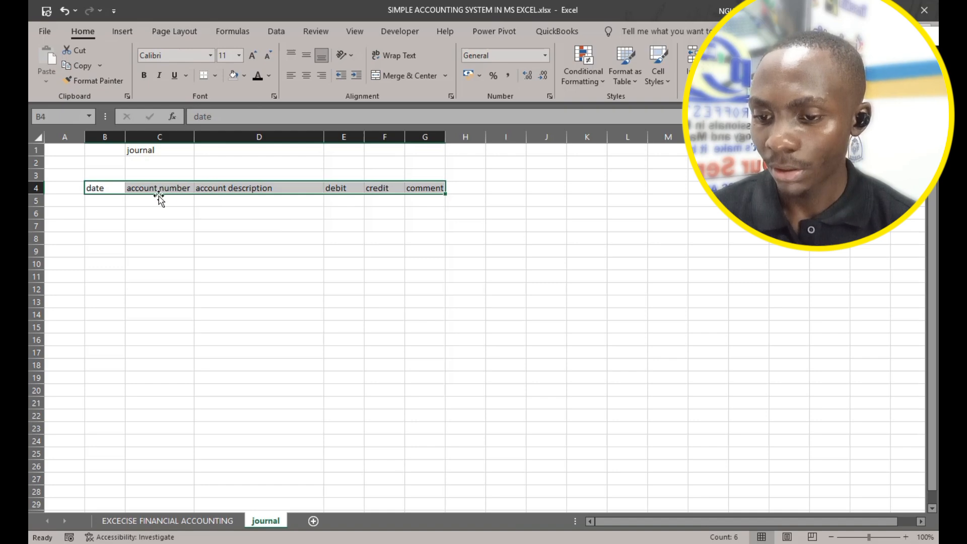
left_click(204, 75)
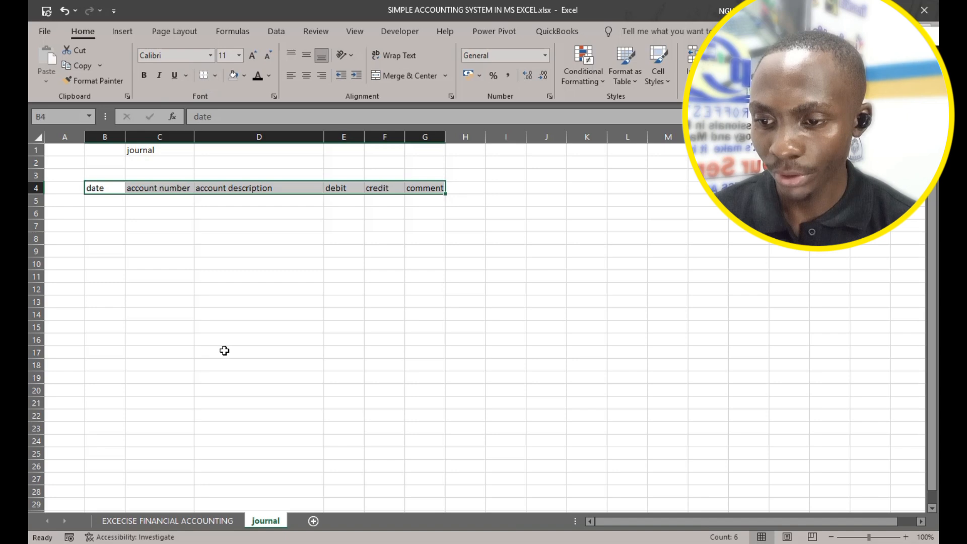
left_click(222, 349)
Apply left and right borders to the date column from B4 to B29.
left_click_drag(103, 188, 108, 506)
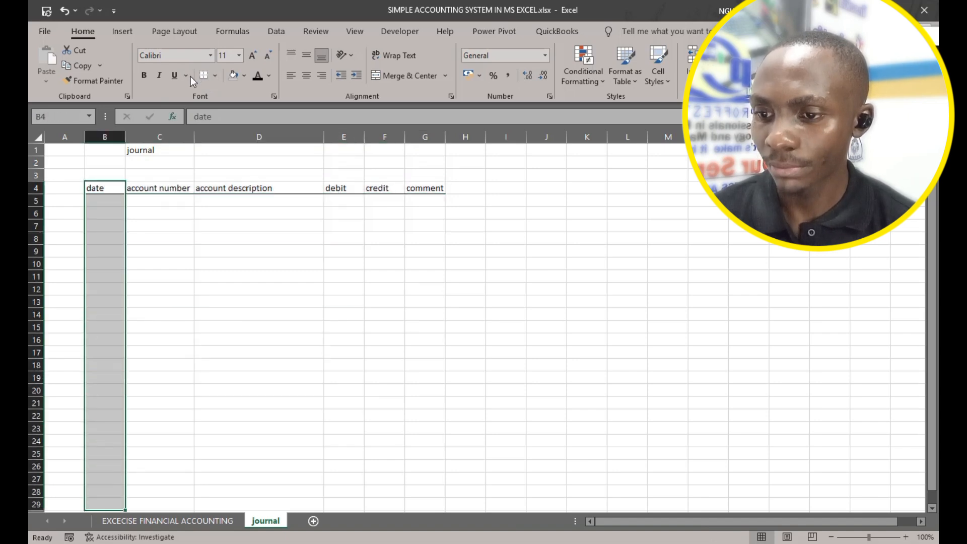
left_click(216, 76)
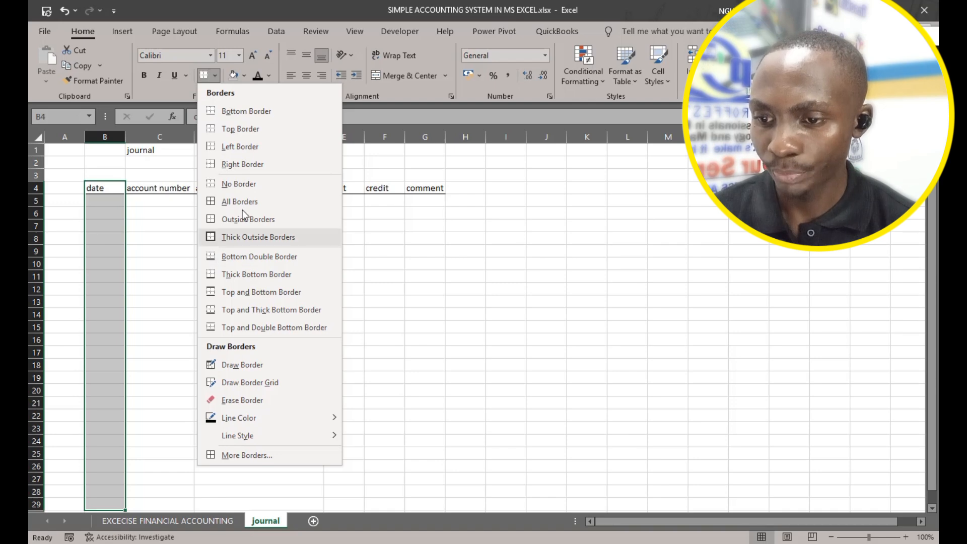
left_click(243, 145)
left_click(216, 76)
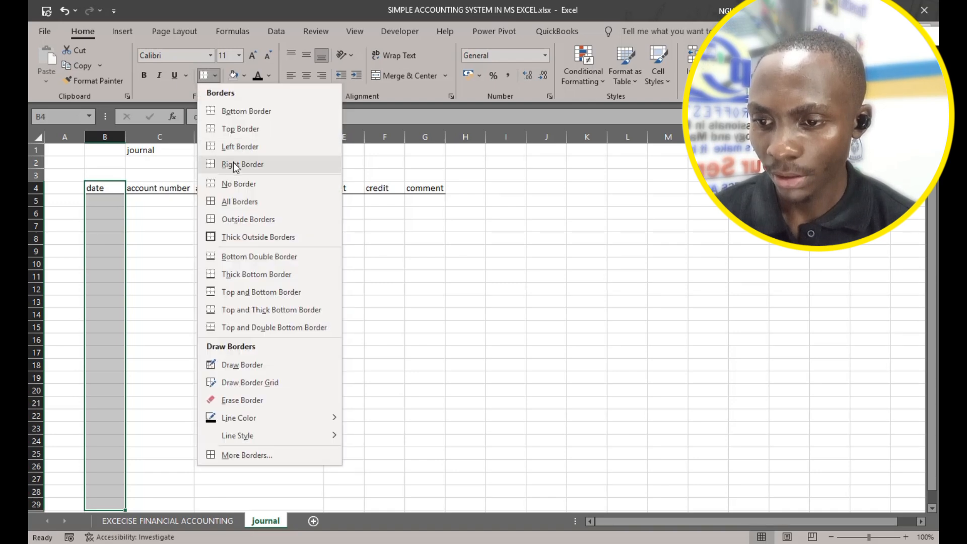
left_click(233, 161)
left_click(224, 339)
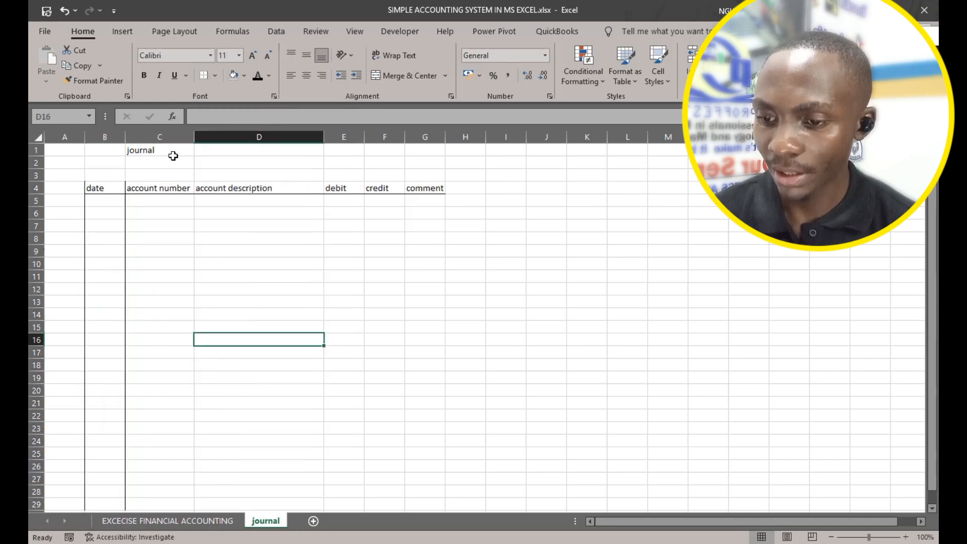
Fill only the formatting of B4:B29 across to column G so every journal column gets vertical borders.
left_click_drag(96, 189, 123, 451)
left_click_drag(123, 505, 114, 485)
scroll(112, 397, "up", 1)
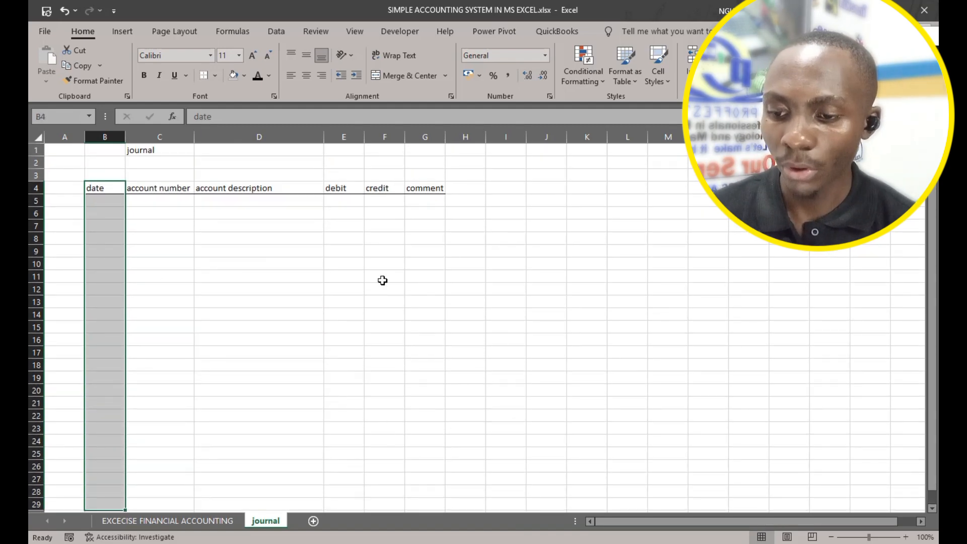
scroll(266, 330, "down", 2)
scroll(265, 331, "up", 2)
scroll(104, 381, "down", 1)
scroll(104, 393, "up", 1)
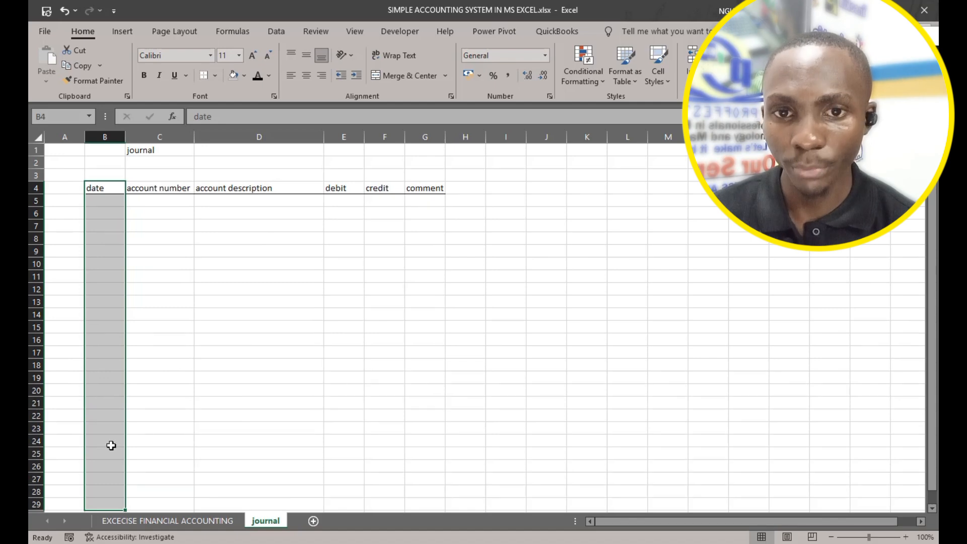
scroll(110, 443, "down", 1)
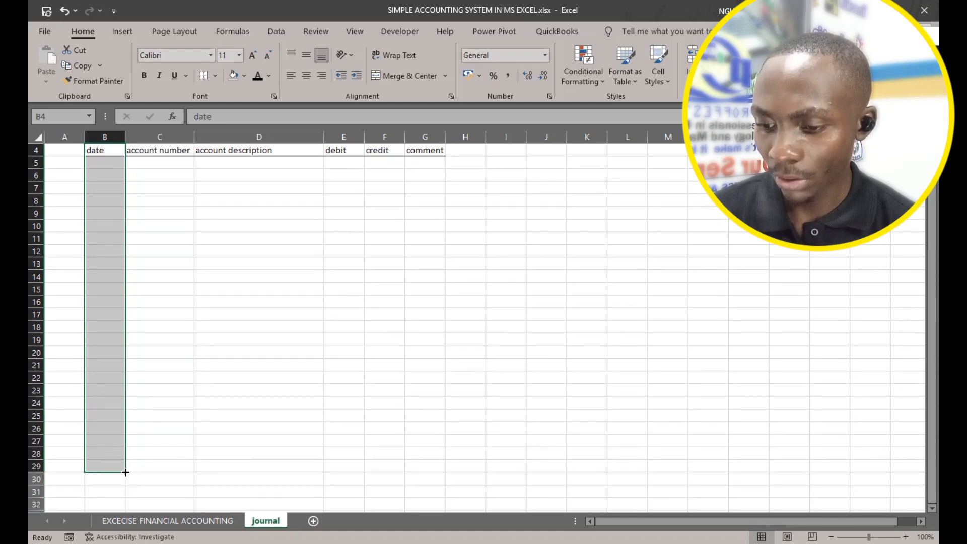
left_click_drag(125, 472, 438, 442)
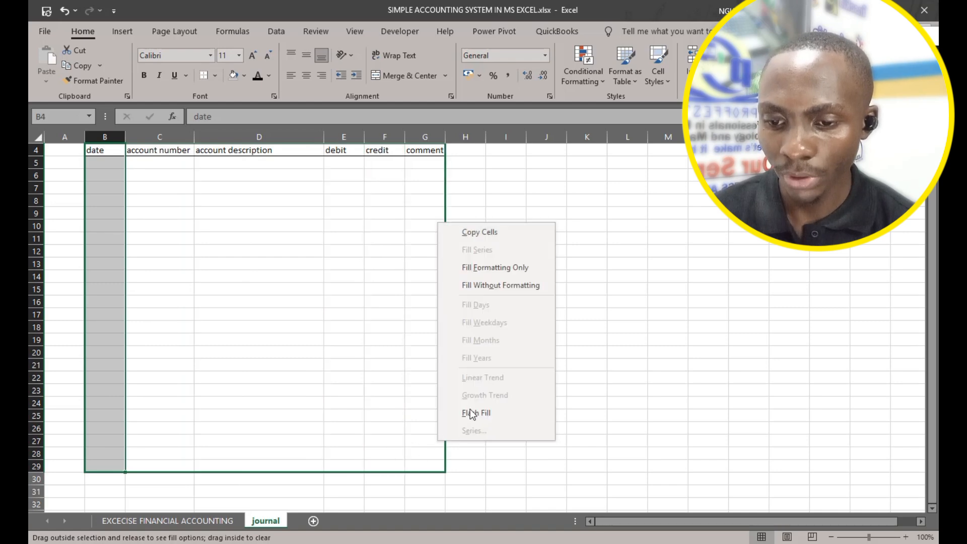
left_click(491, 268)
scroll(490, 268, "up", 1)
left_click(330, 263)
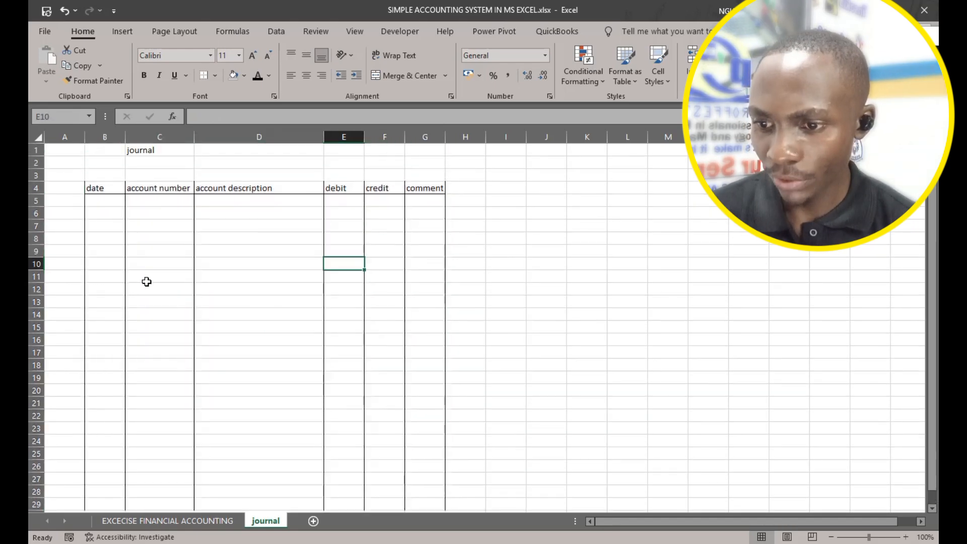
Extend the vertical borders of columns B to G further down from row 29.
scroll(198, 310, "down", 4)
left_click(98, 351)
left_click_drag(252, 351, 438, 506)
scroll(296, 391, "up", 3)
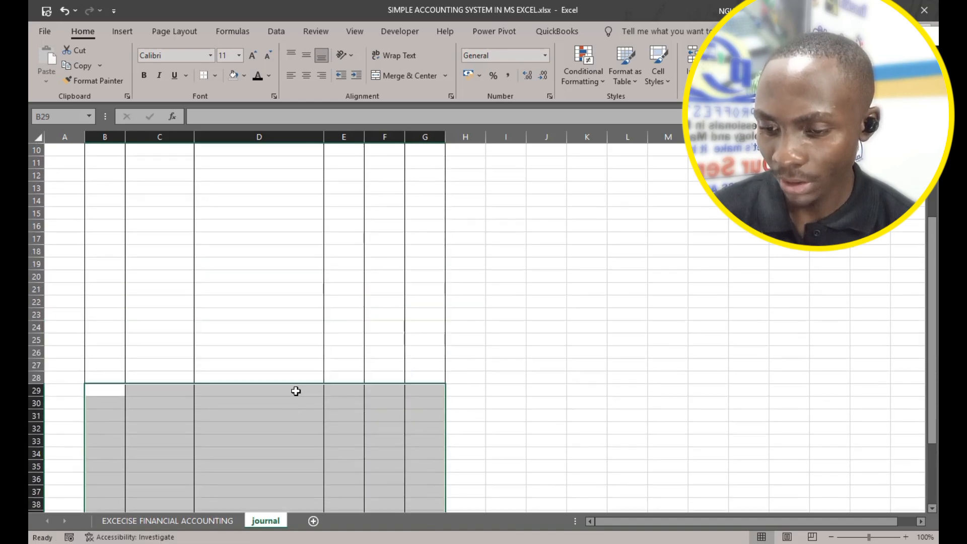
scroll(296, 391, "up", 2)
left_click(296, 389)
scroll(296, 388, "down", 8)
scroll(295, 387, "up", 9)
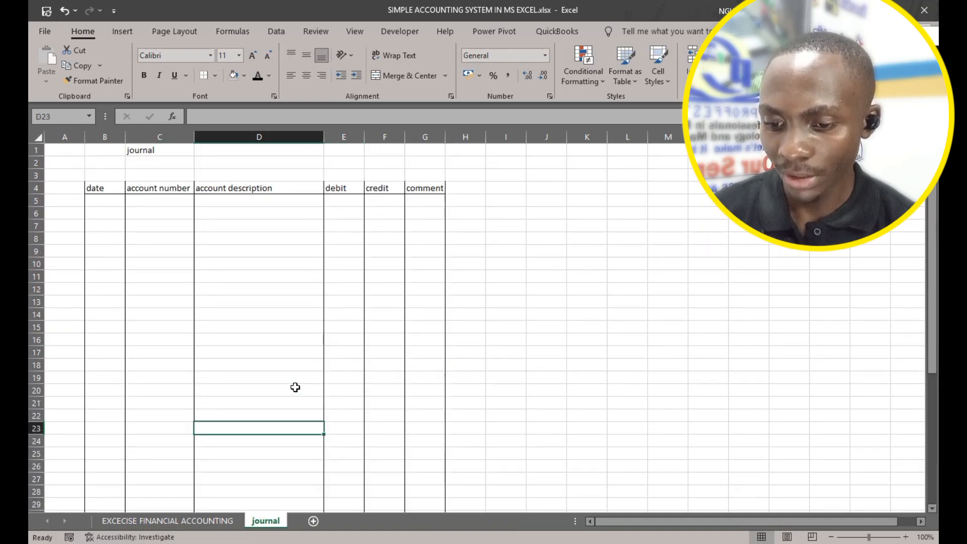
Hide the gridlines on the journal sheet.
left_click(354, 339)
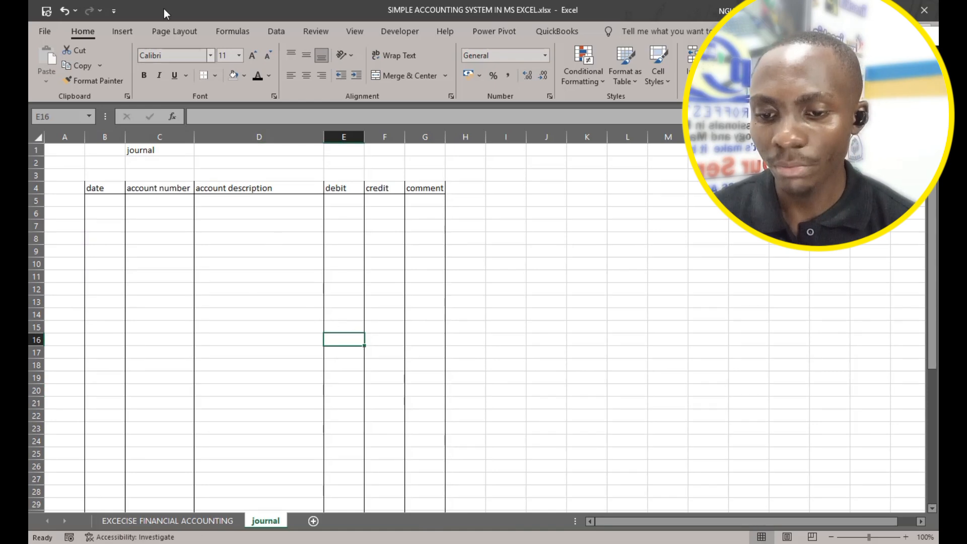
left_click(360, 33)
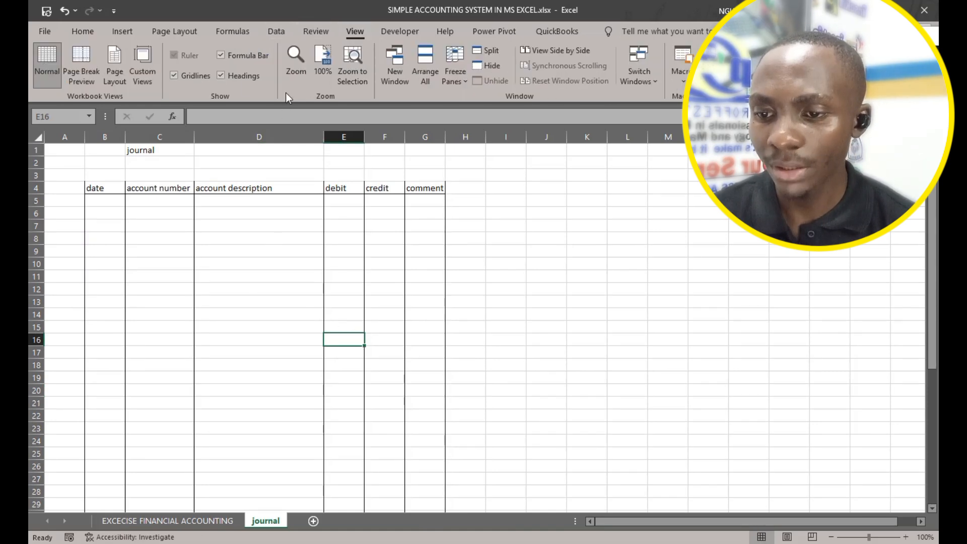
left_click(174, 76)
left_click(401, 279)
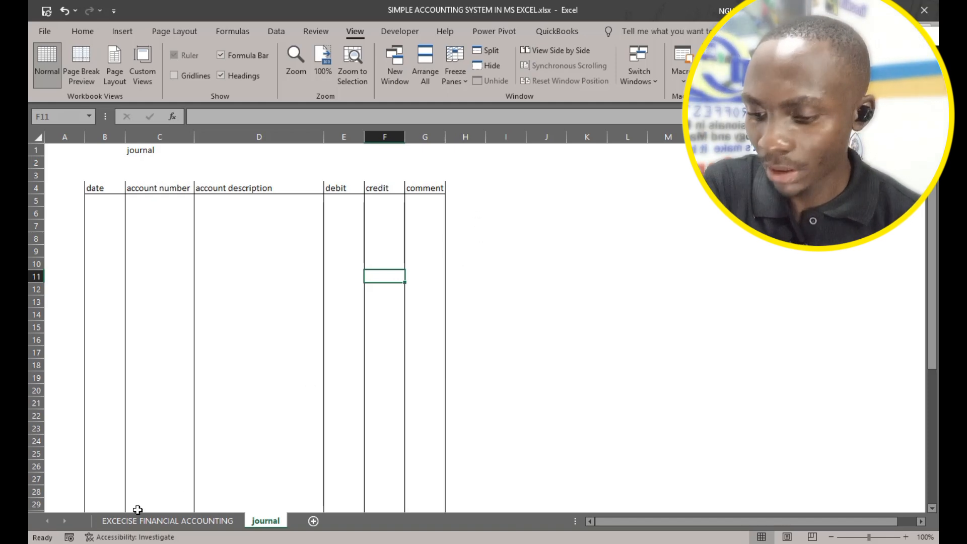
Review the January to March 2021 transactions on the EXCECISE FINANCIAL ACCOUNTING sheet.
left_click(172, 520)
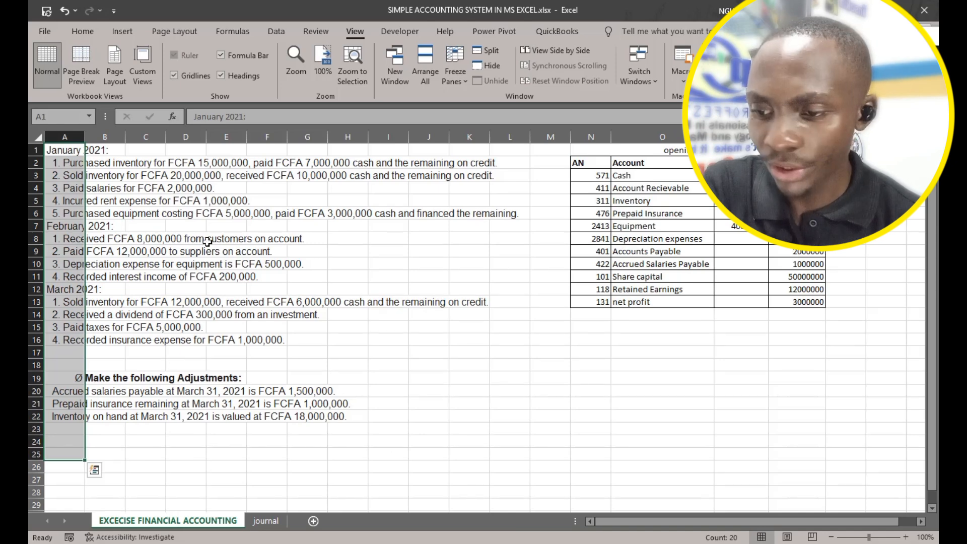
left_click(64, 147)
left_click_drag(70, 162, 80, 346)
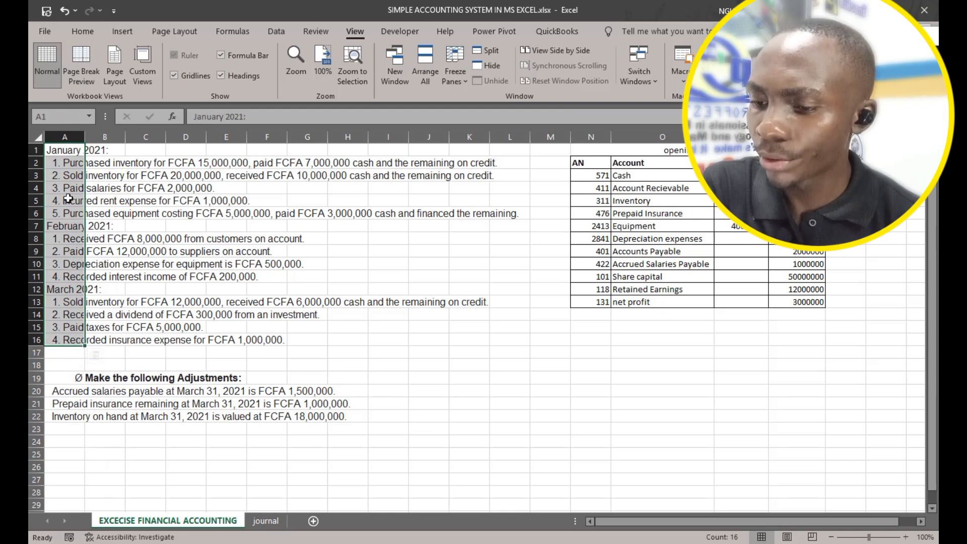
left_click(57, 165)
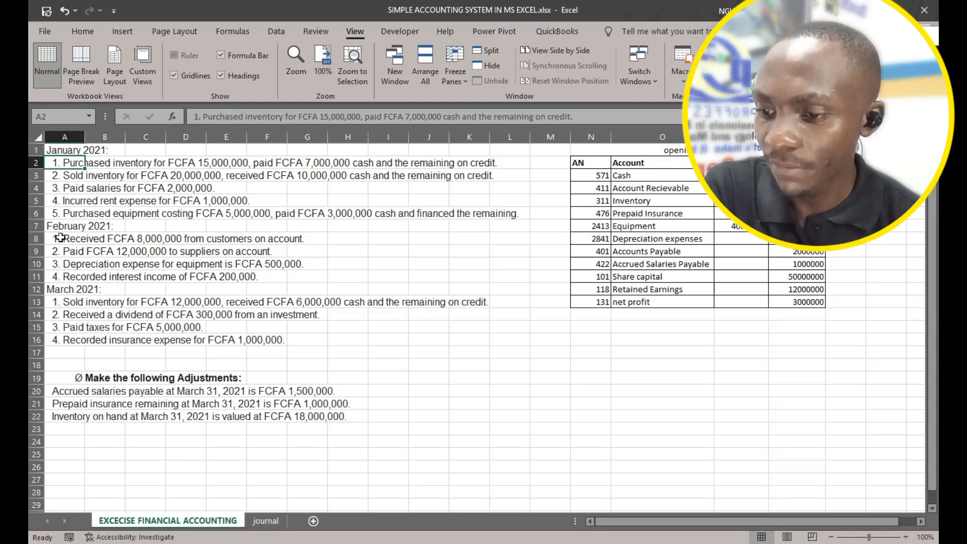
left_click(61, 173)
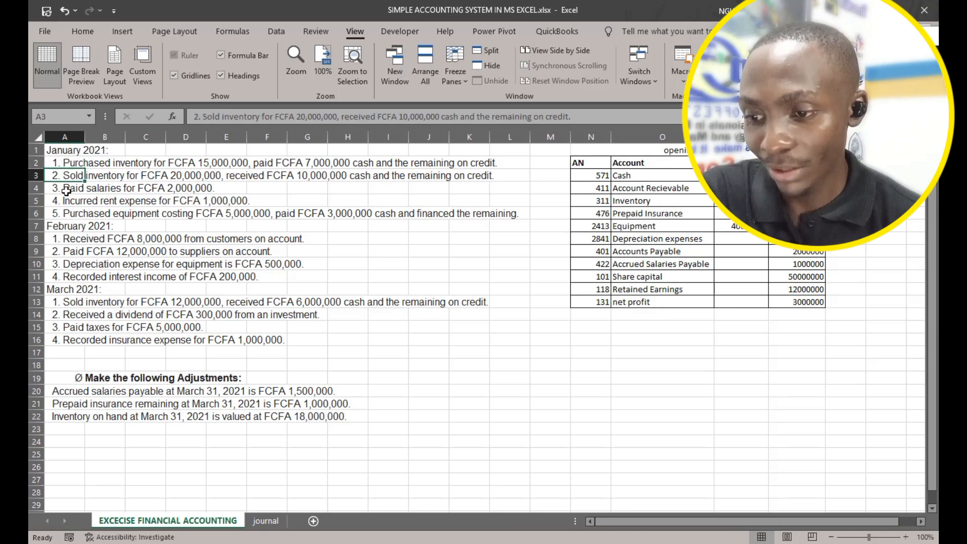
Return to the journal sheet and slightly widen the account description column D and the date column B.
left_click(270, 516)
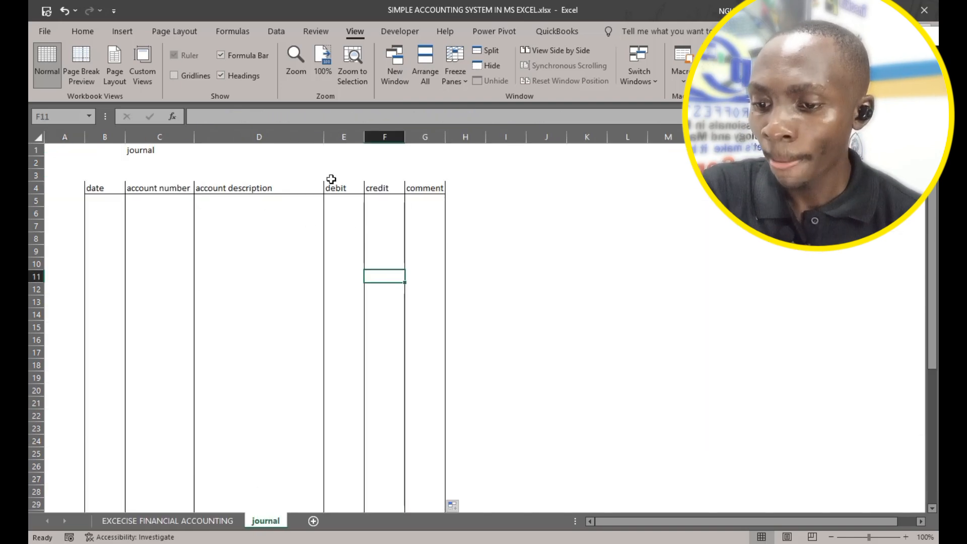
left_click_drag(324, 144, 339, 146)
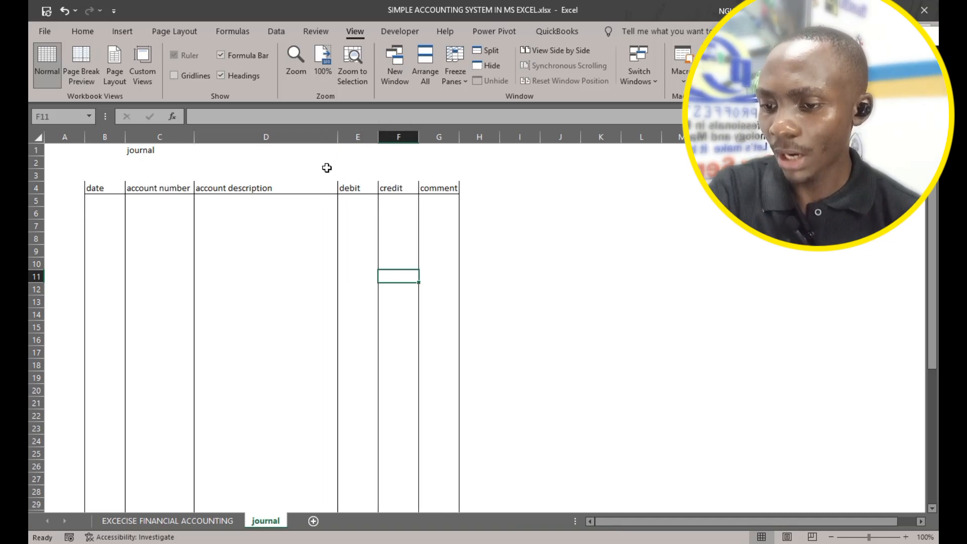
left_click_drag(104, 200, 113, 439)
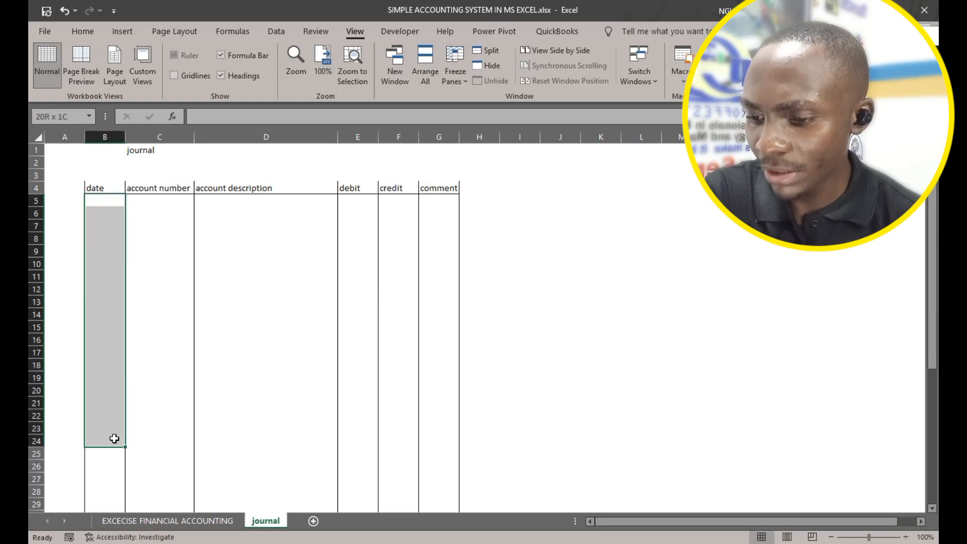
left_click_drag(125, 137, 137, 142)
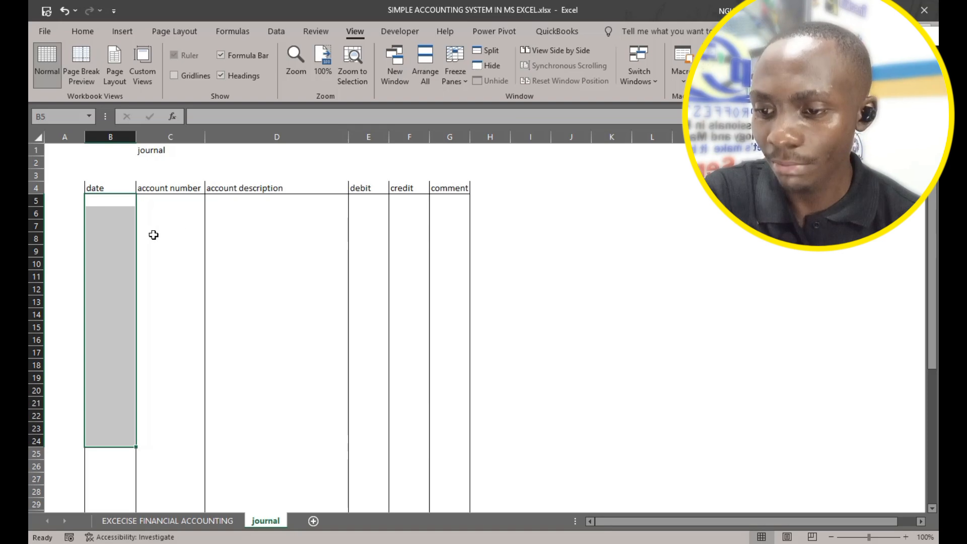
Enter the sample account numbers 431 in C5 and 432 in C6.
left_click(159, 202)
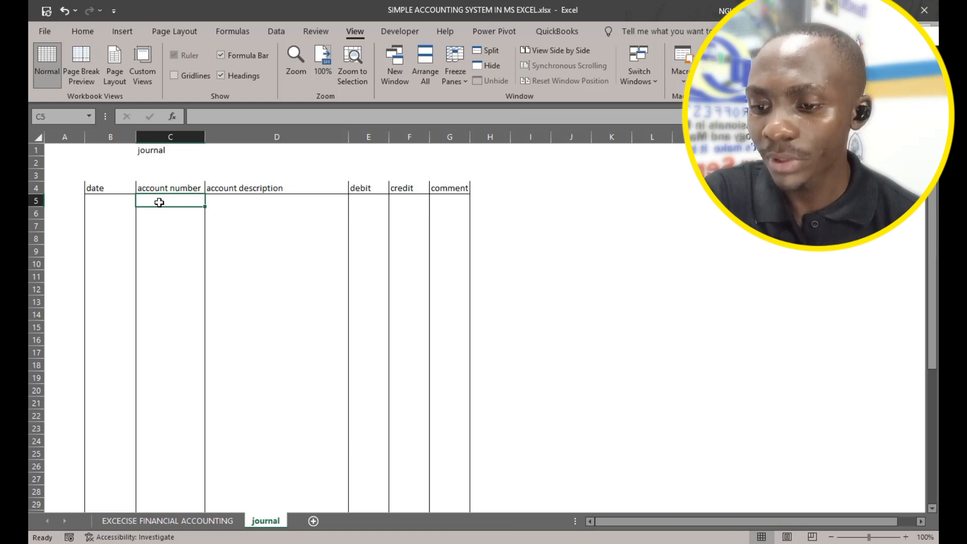
type("43")
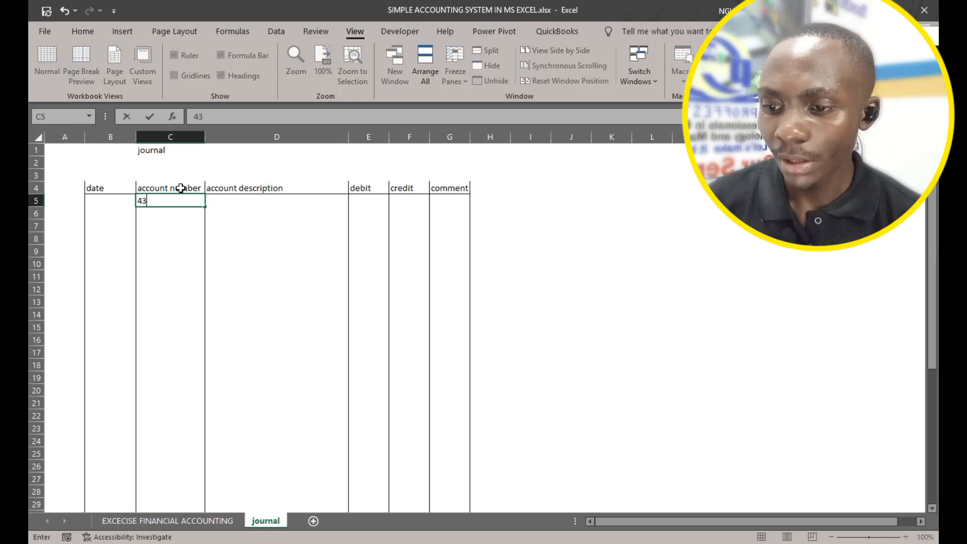
type("1")
key("Return")
type("432")
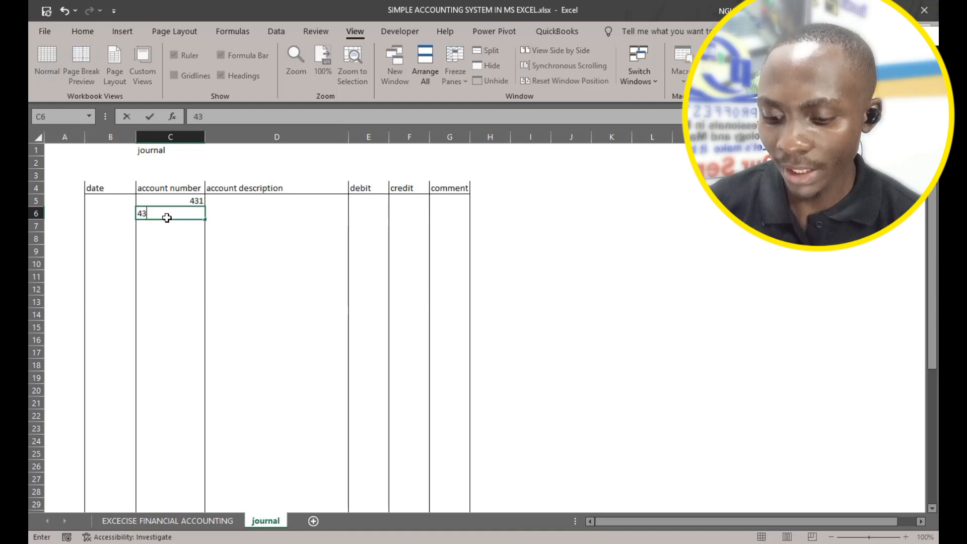
left_click(278, 199)
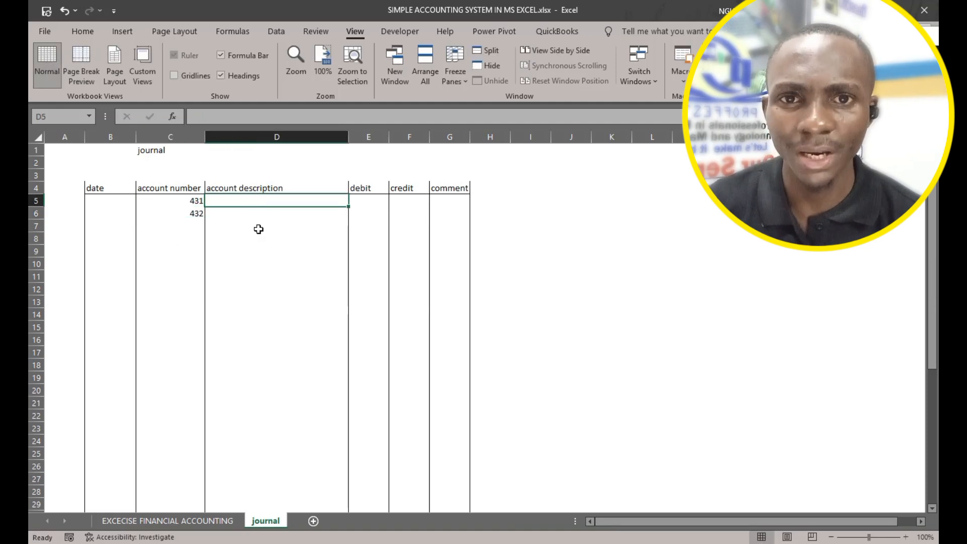
Clear the sample account numbers from C5:C6.
left_click_drag(189, 200, 186, 217)
key("Delete")
left_click(201, 277)
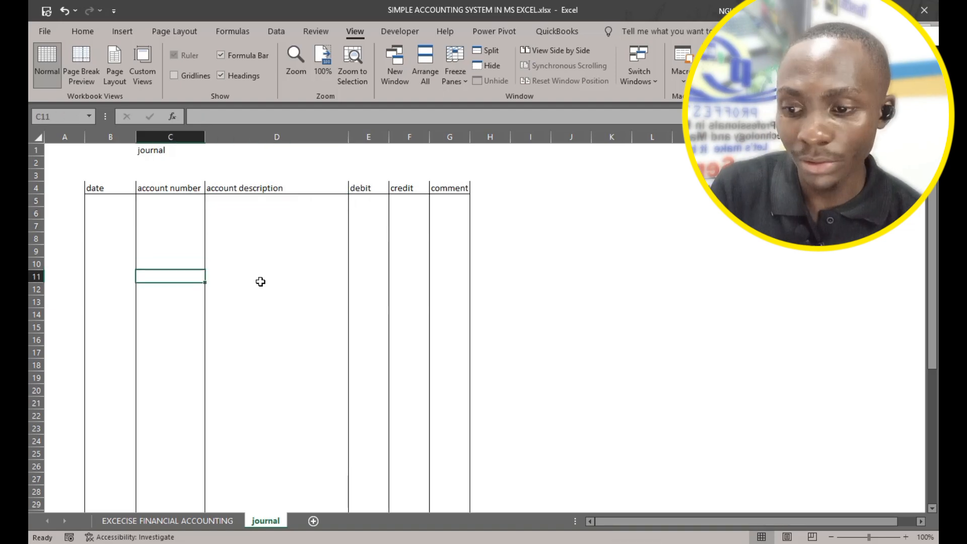
left_click(237, 276)
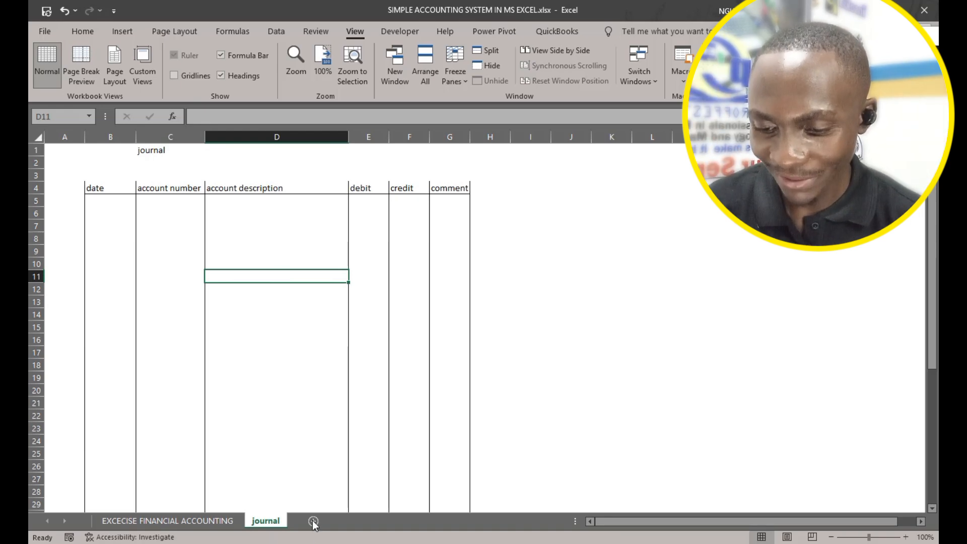
Add a new sheet after the journal and name it "accounting plan".
left_click(313, 520)
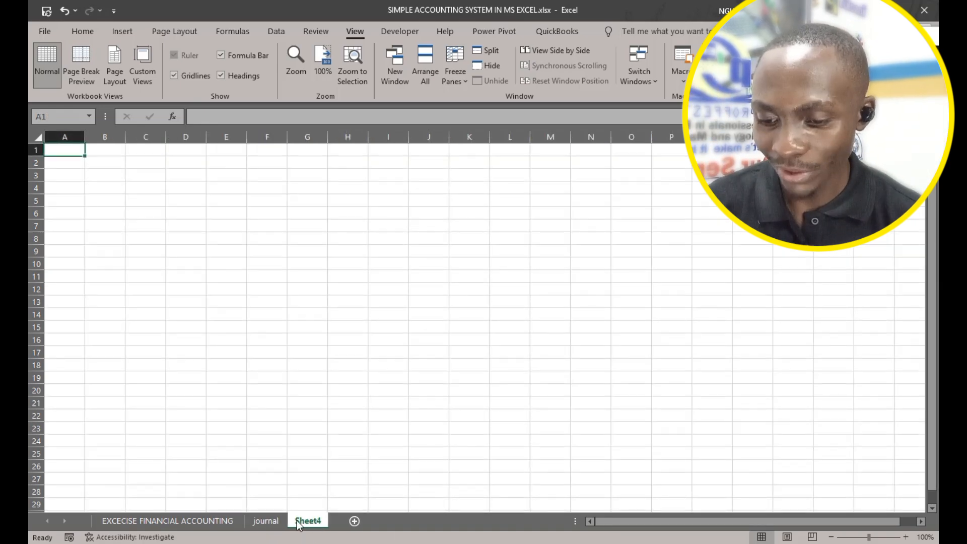
double_click(298, 521)
type("accountin")
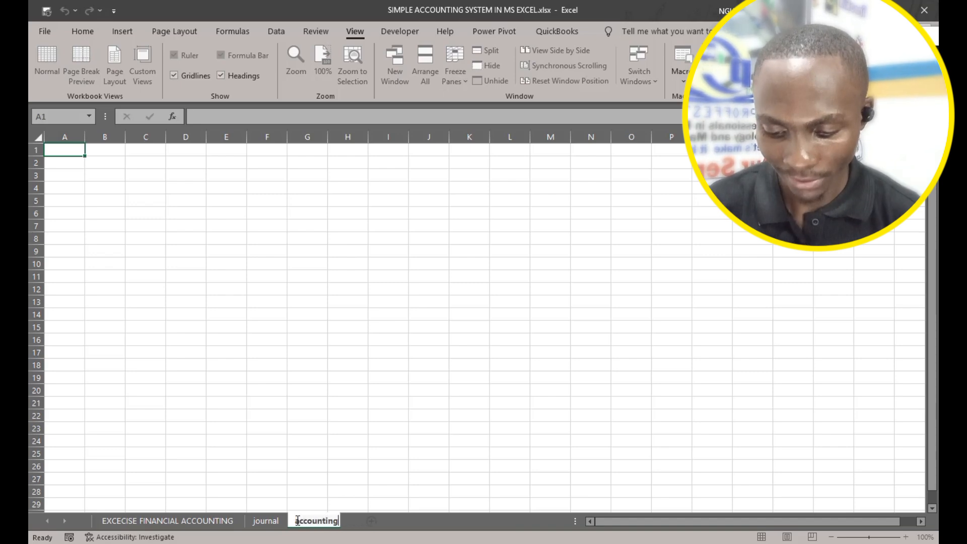
type("g plan")
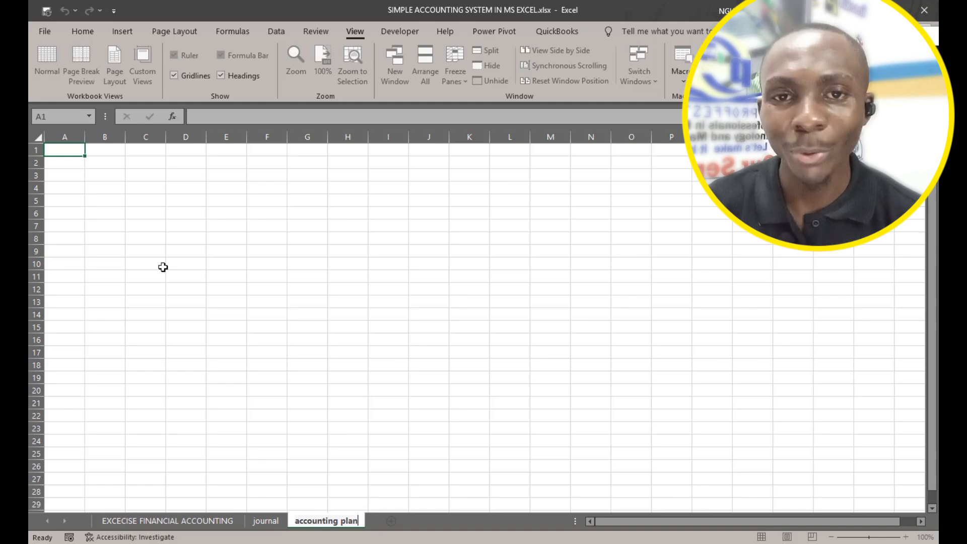
Check the journal's account number column and return to the blank accounting plan sheet.
left_click(100, 165)
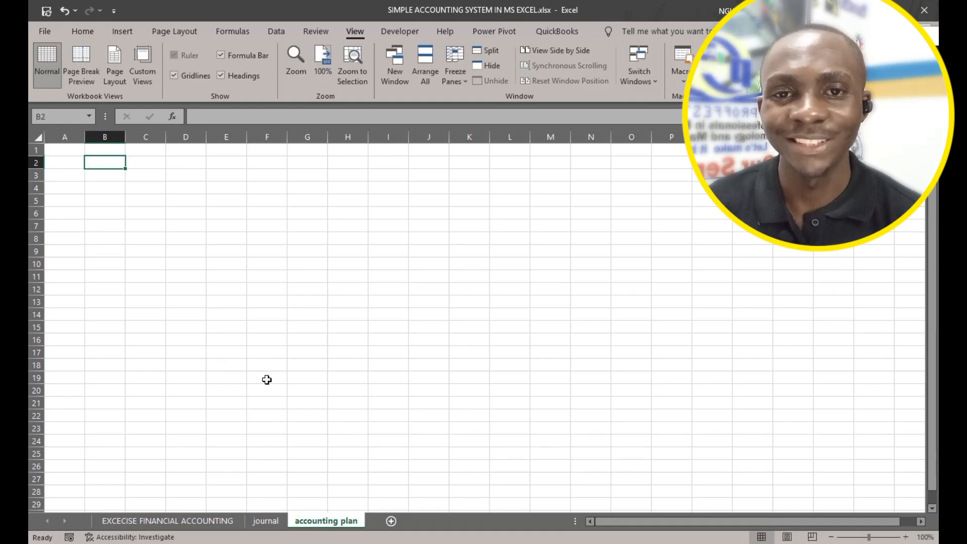
left_click(265, 521)
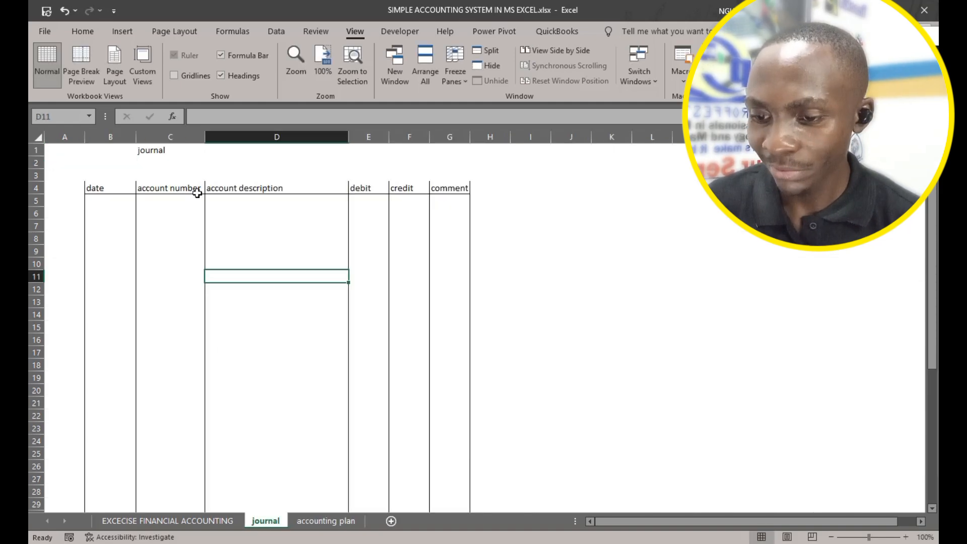
left_click(176, 202)
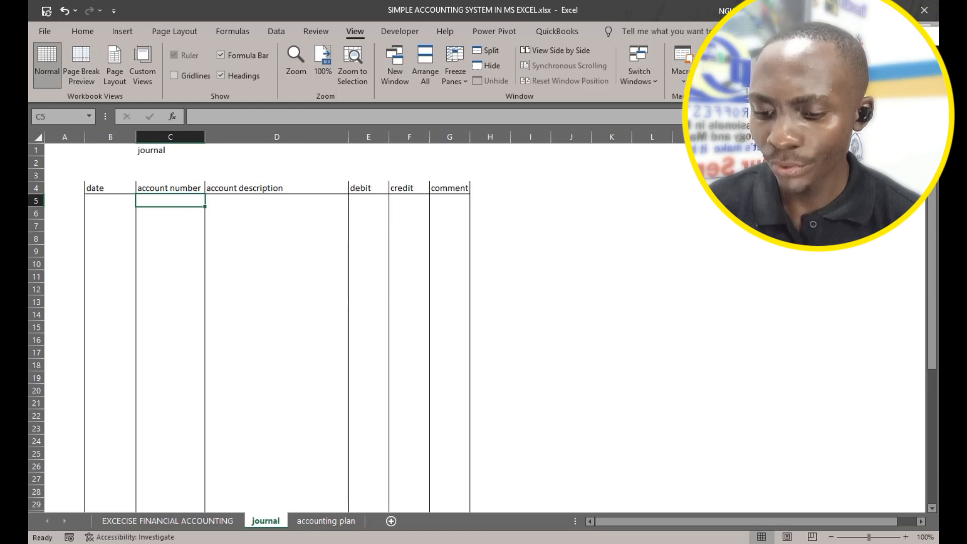
left_click(328, 521)
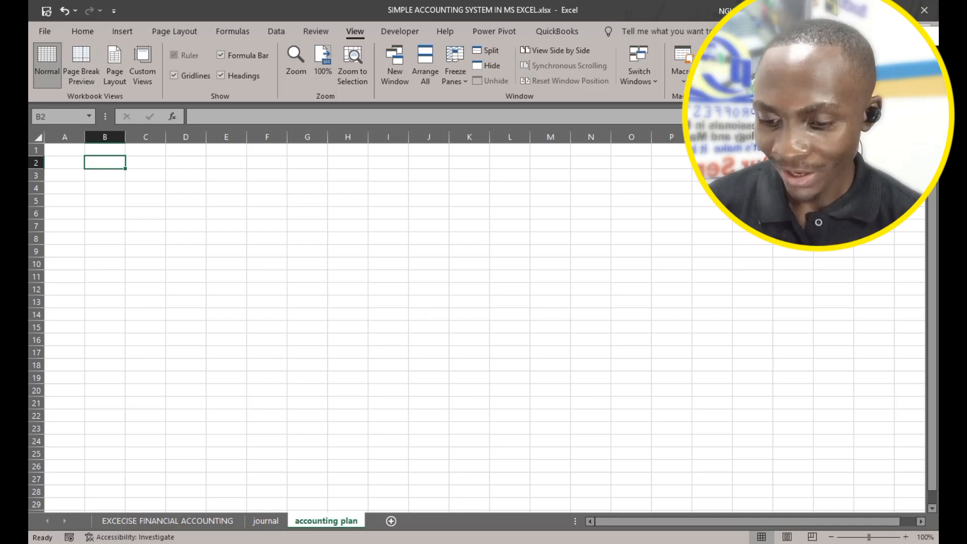
Switch to the accounting basics workbook and copy the Acc-Num and Account Name columns, headers included, from its Accounting plan sheet.
mouse_move(289, 539)
left_click(231, 515)
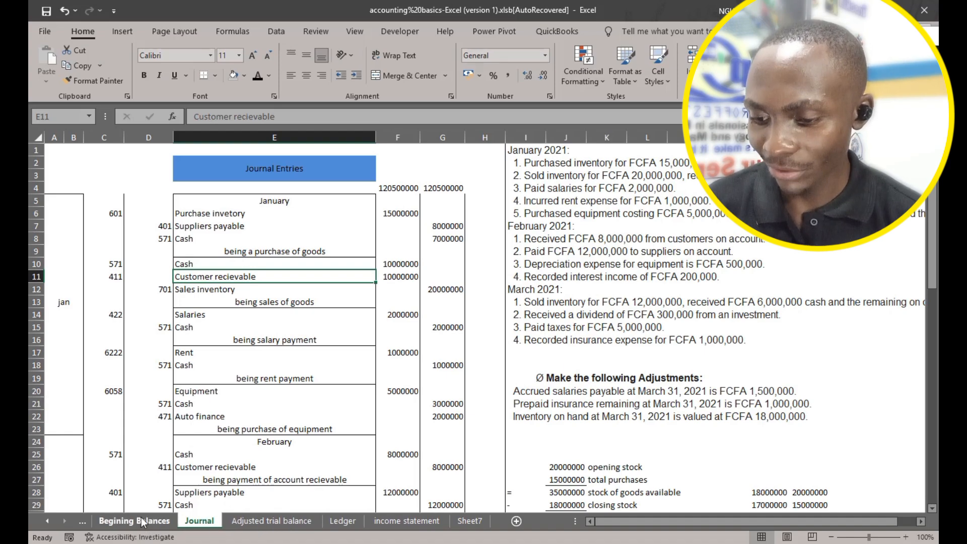
left_click(81, 522)
left_click(119, 522)
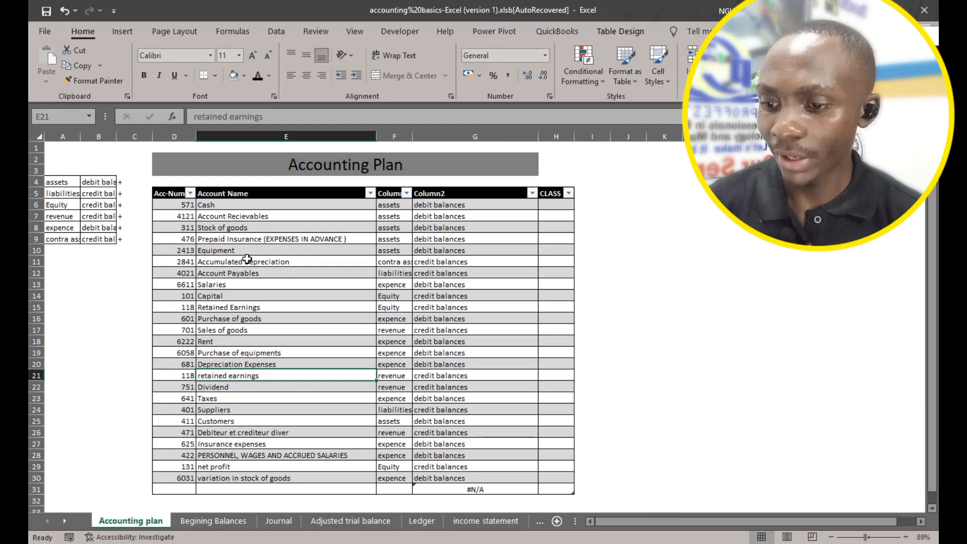
left_click_drag(181, 206, 306, 479)
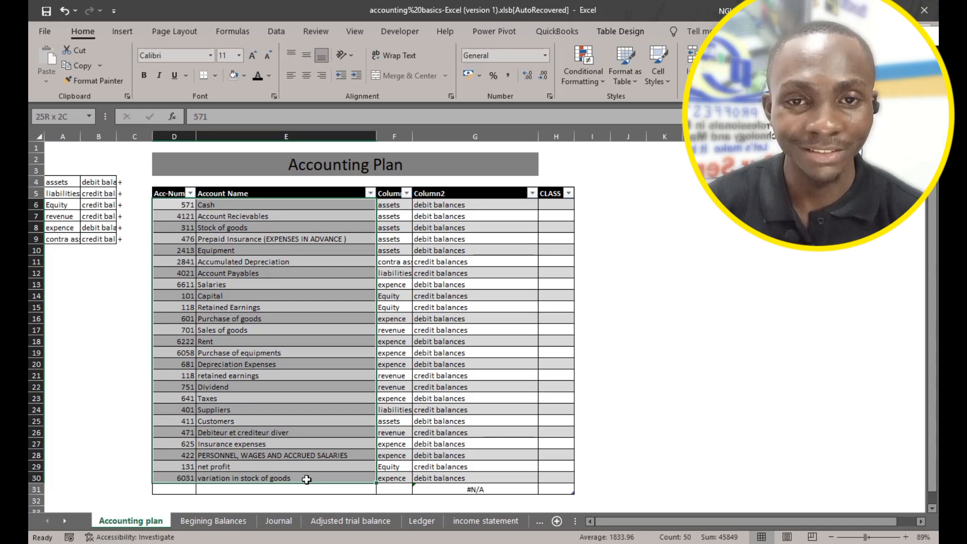
left_click_drag(167, 193, 296, 482)
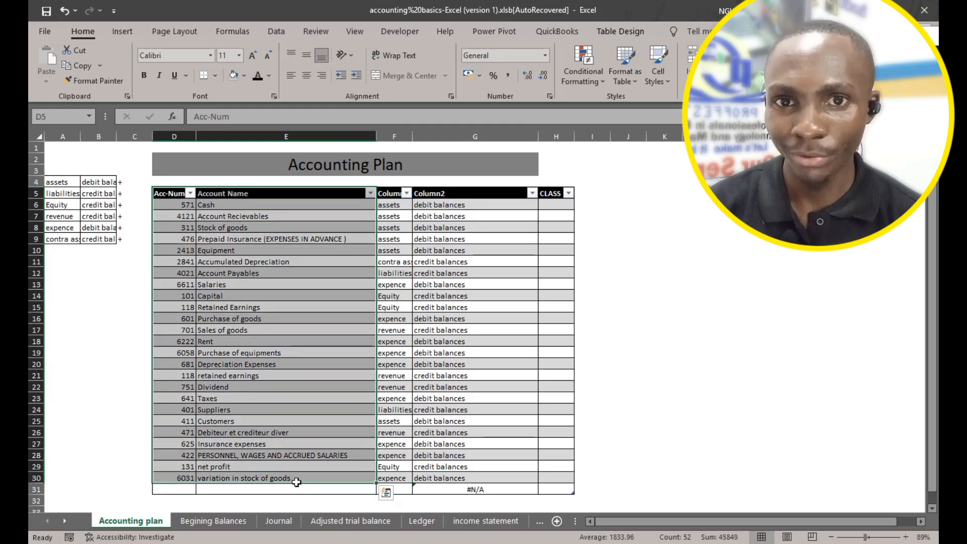
key("ctrl+c")
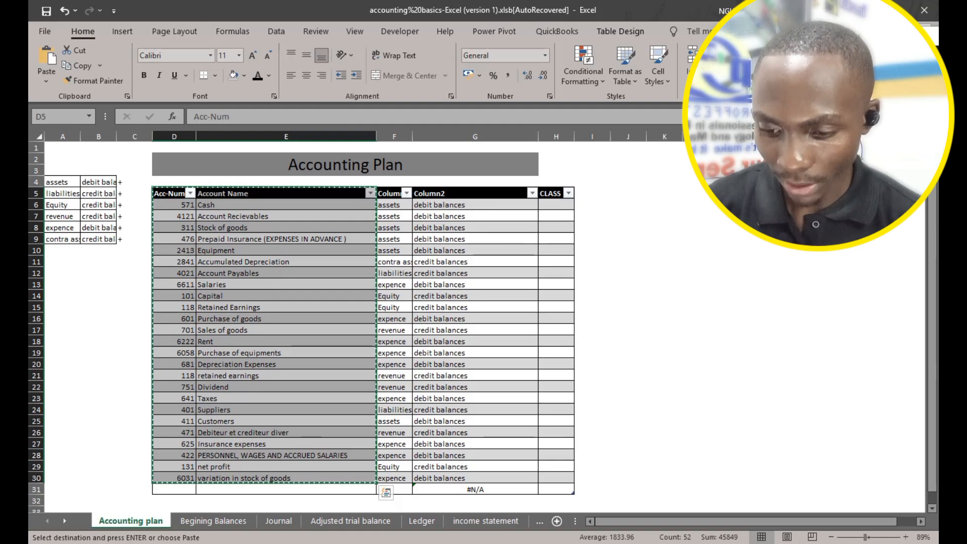
Switch back to the SIMPLE ACCOUNTING SYSTEM workbook and paste the copied account list at B2 of the accounting plan sheet.
mouse_move(322, 540)
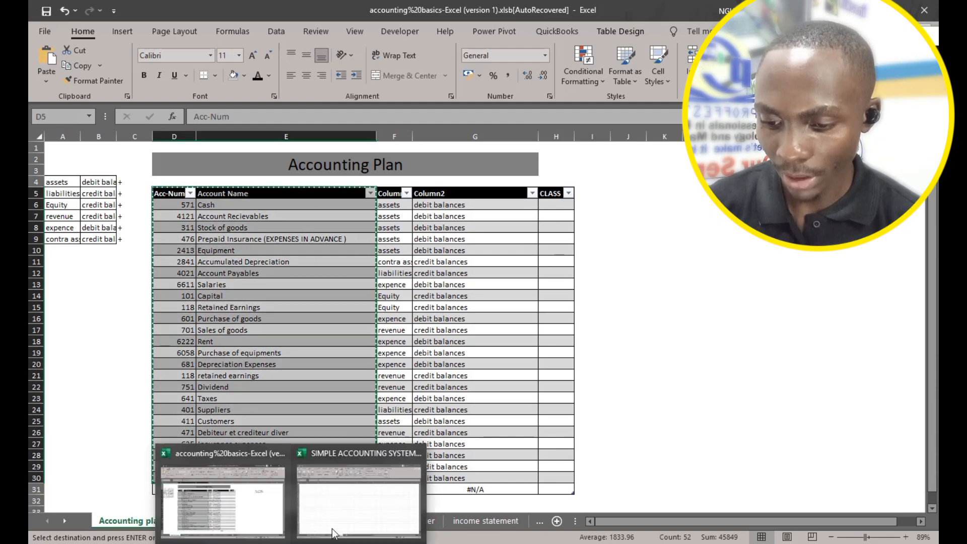
left_click(357, 514)
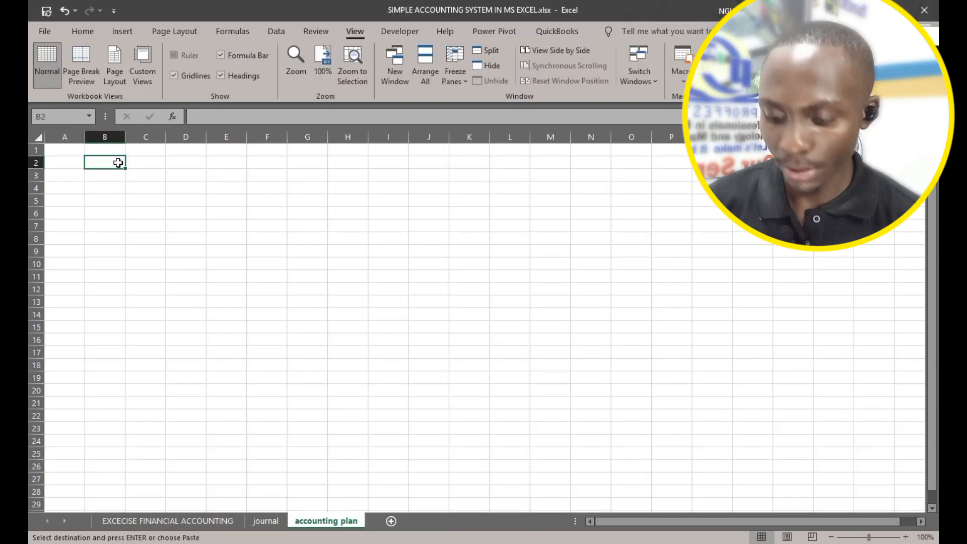
key("ctrl+v")
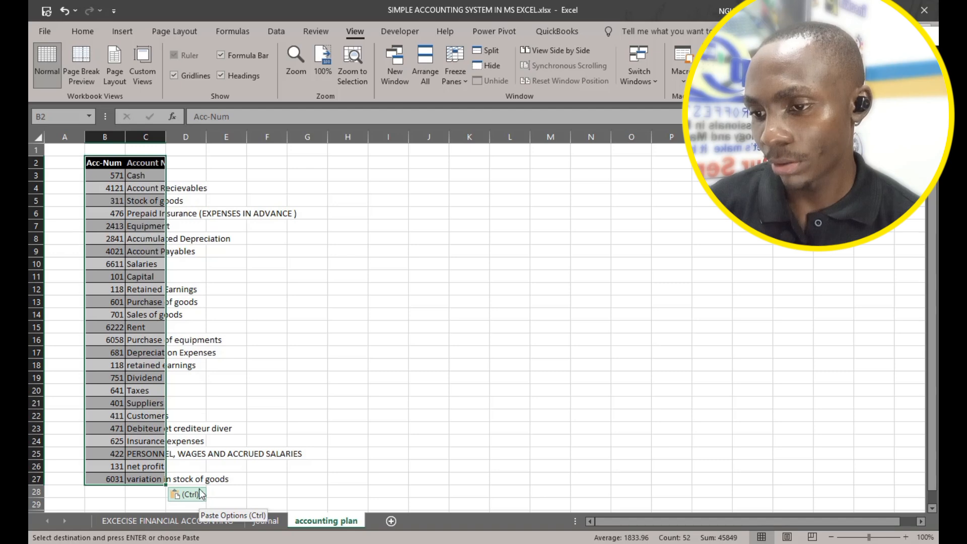
Remove the fill colour from the pasted account list in B2:C27.
left_click(81, 31)
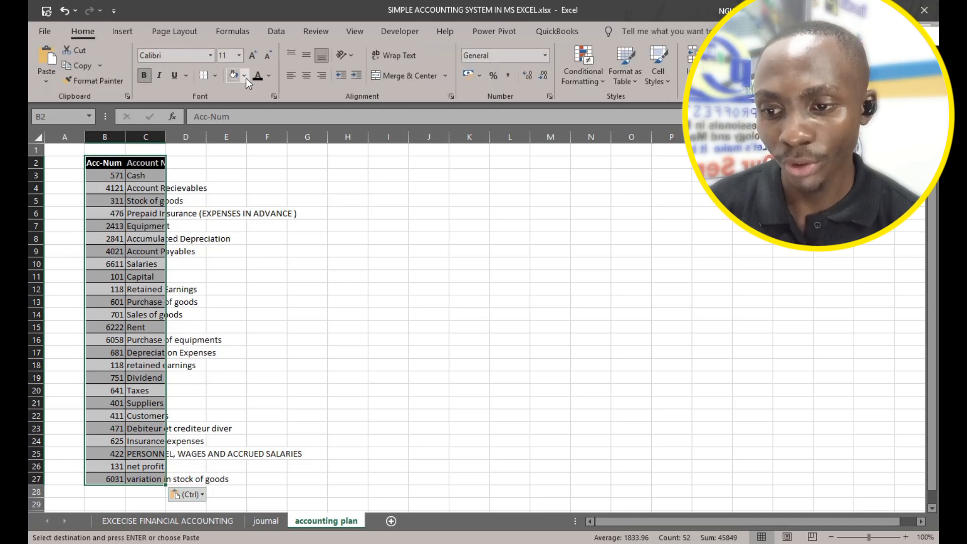
left_click(244, 76)
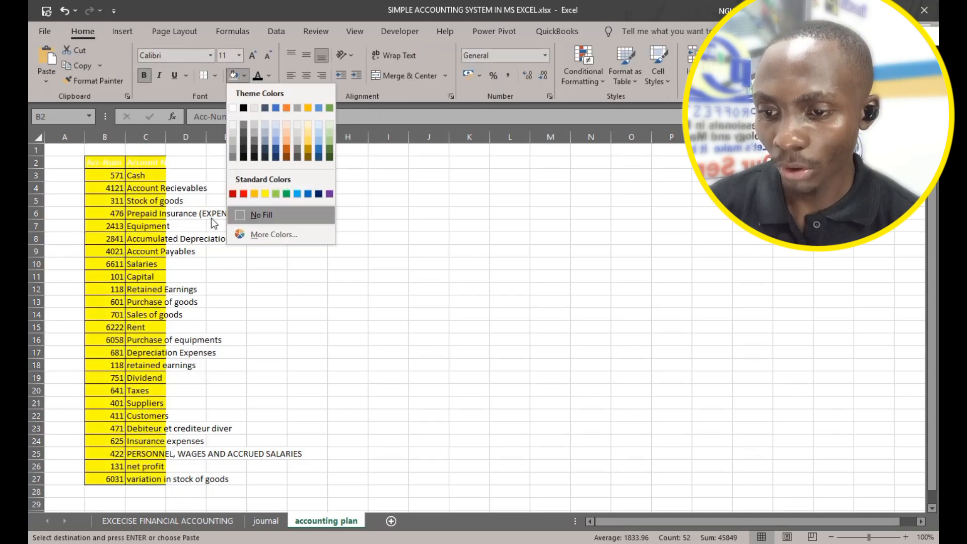
left_click(264, 213)
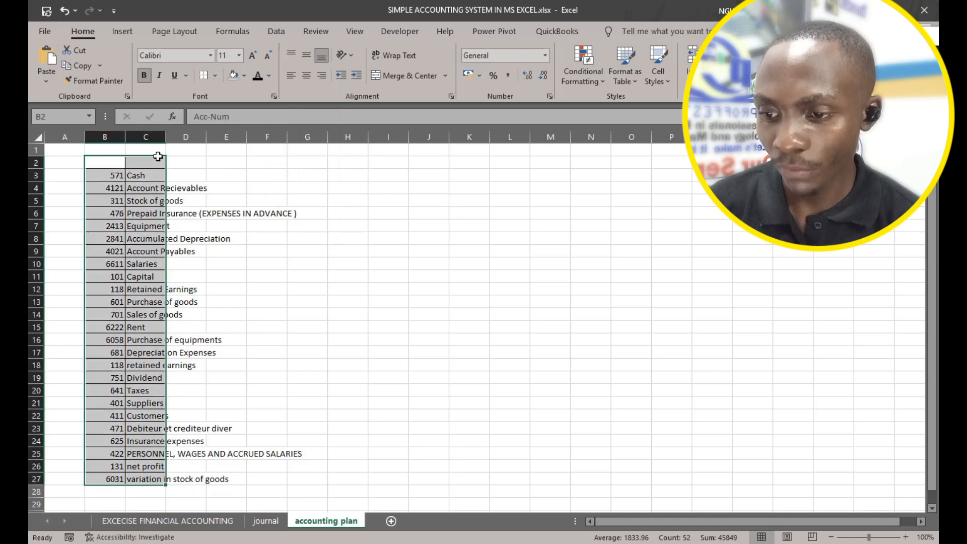
Widen columns B and C so the account numbers and names fit inside their cells.
left_click_drag(105, 137, 169, 137)
left_click(115, 135)
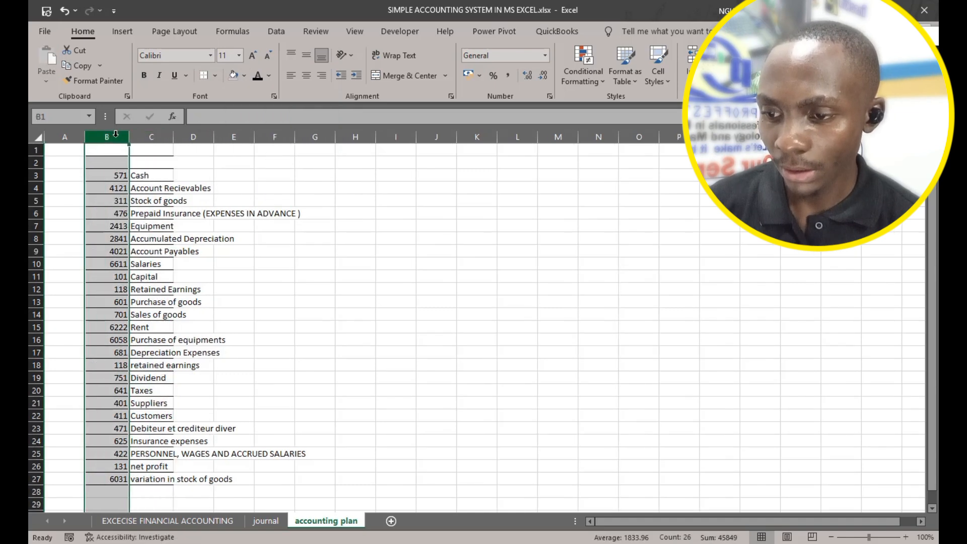
double_click(173, 136)
left_click_drag(268, 230, 270, 238)
left_click(501, 353)
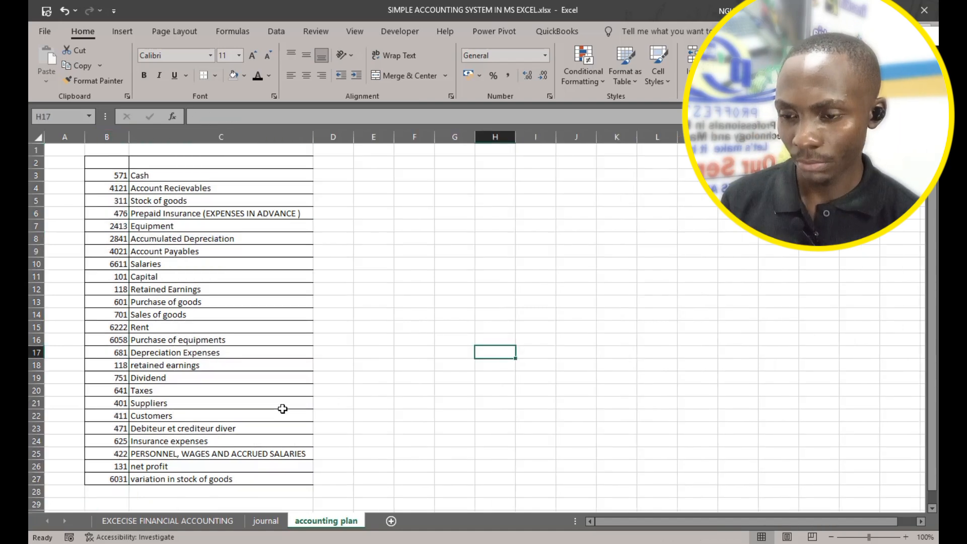
Change the font colour of the headers in B2:C2 to black.
left_click(113, 164)
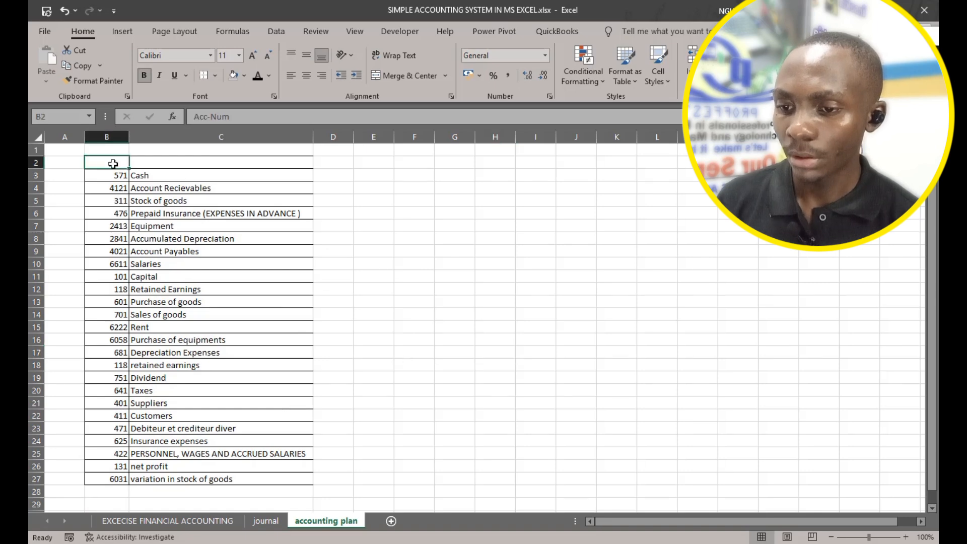
left_click_drag(101, 158, 246, 160)
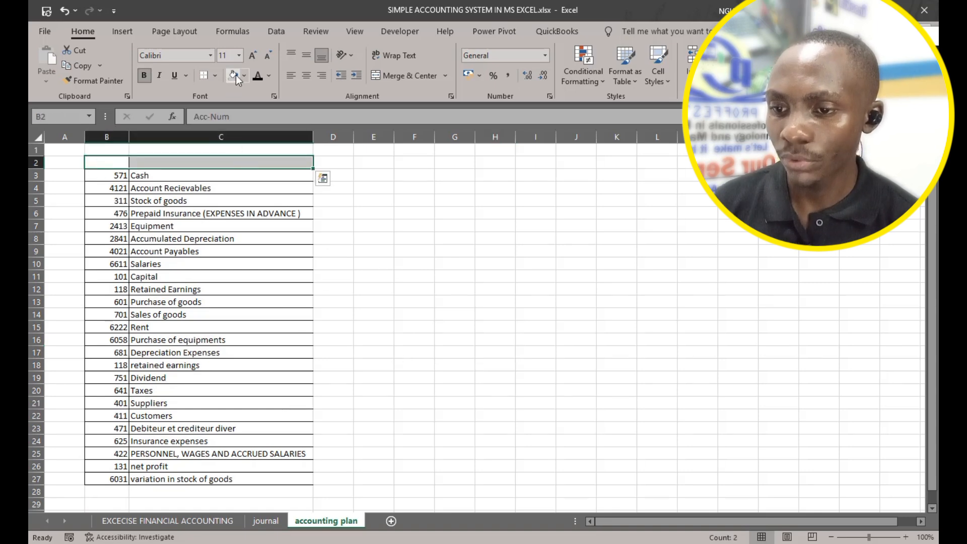
left_click(258, 76)
left_click(221, 278)
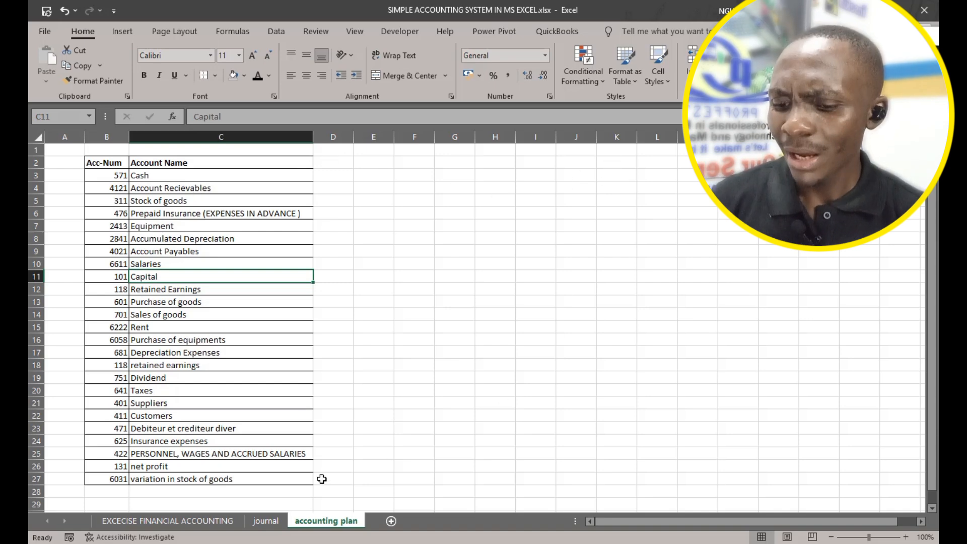
left_click(267, 522)
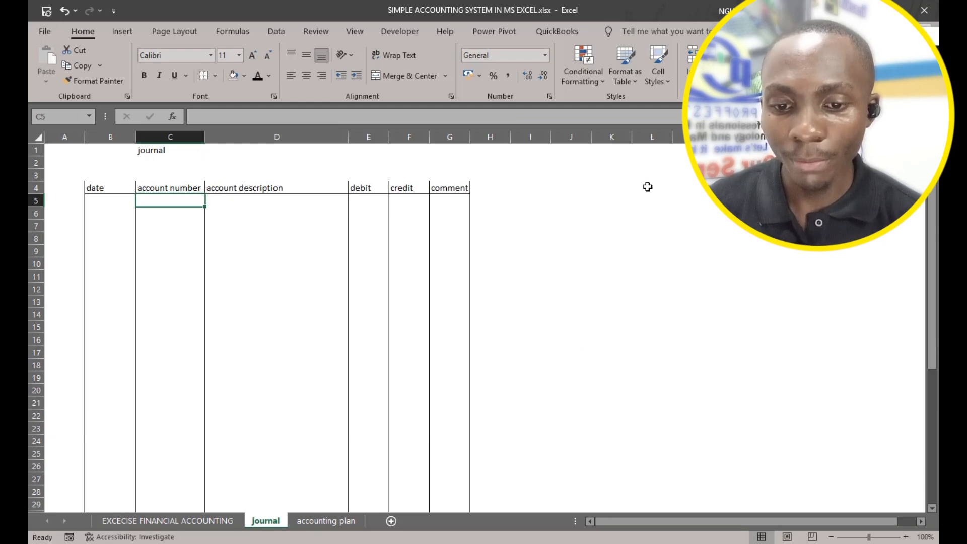
left_click(324, 524)
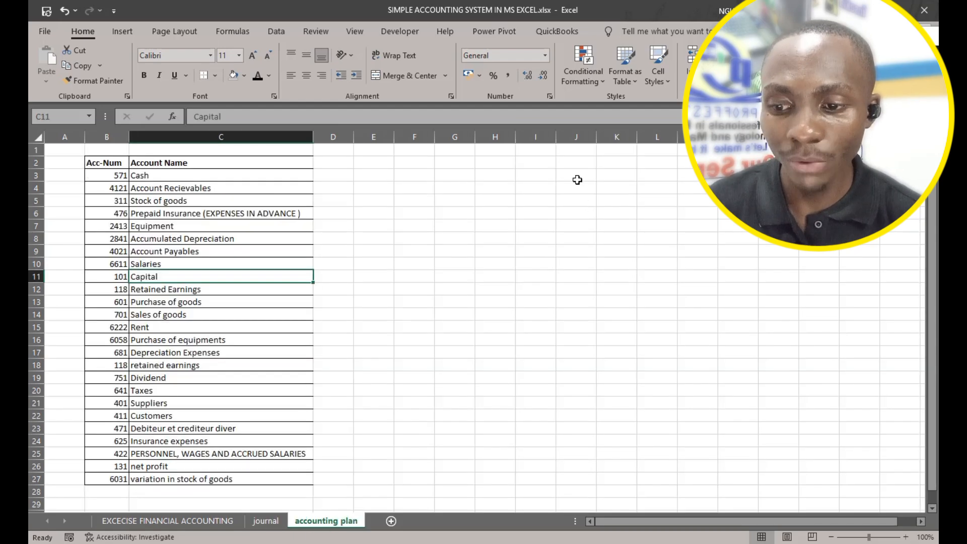
left_click(646, 161)
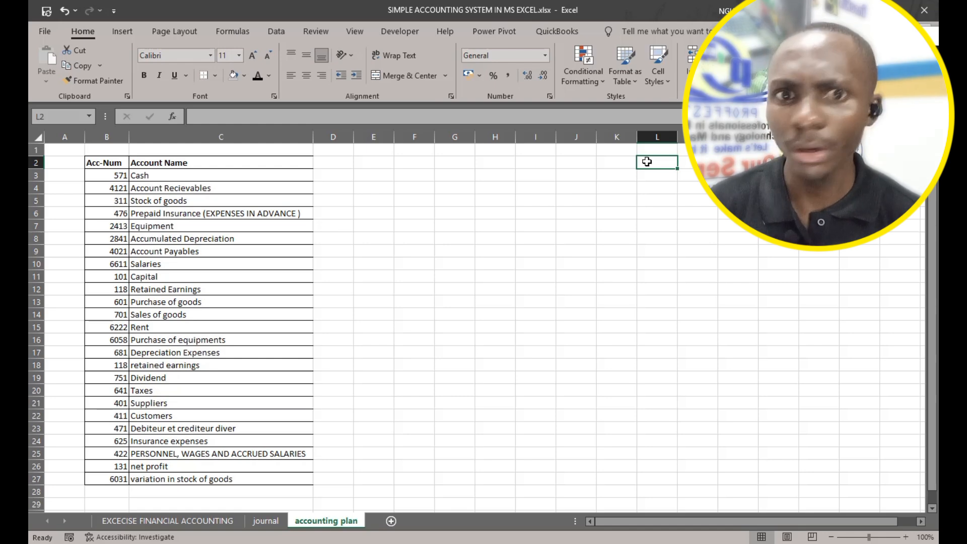
Add a new sheet after the accounting plan and name it "SETTINGS".
left_click(392, 521)
double_click(394, 523)
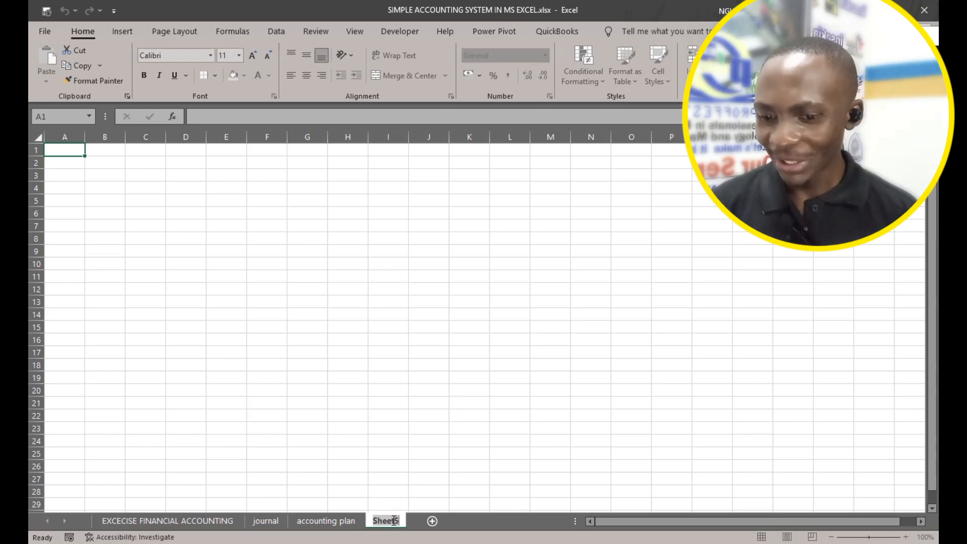
type("SETTINGS")
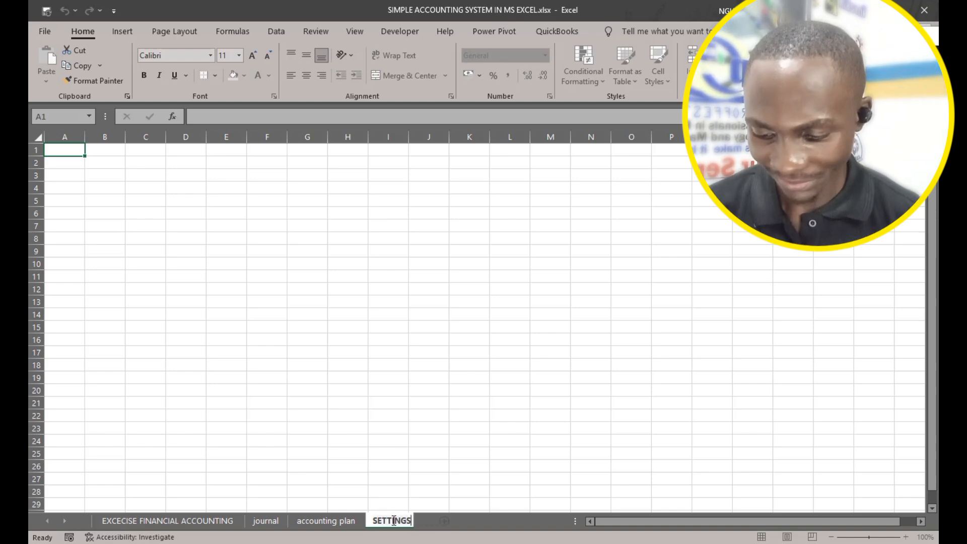
key("Return")
left_click(226, 263)
Enter the heading "ACCOUNT NATURS" in B2 of the SETTINGS sheet.
left_click(96, 160)
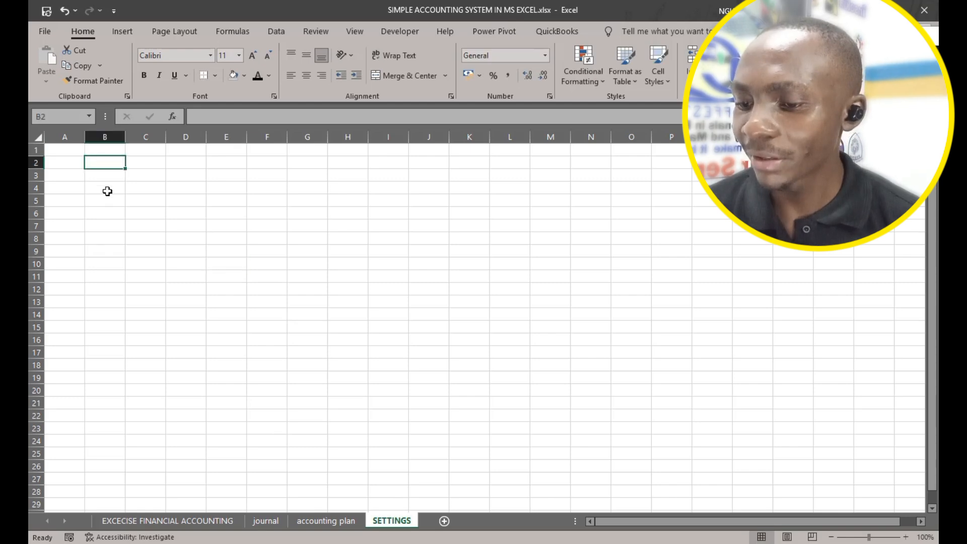
type("ACC")
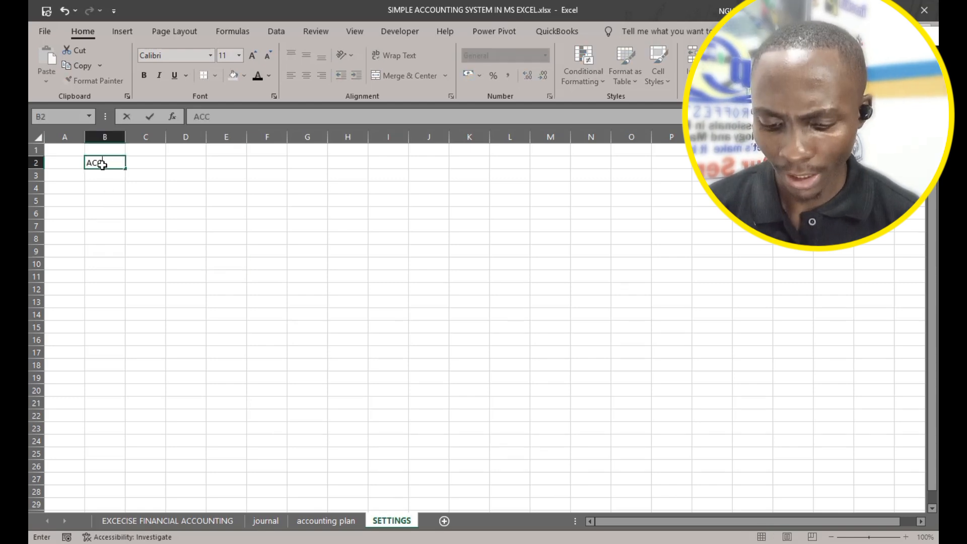
type("OUNT NATURE")
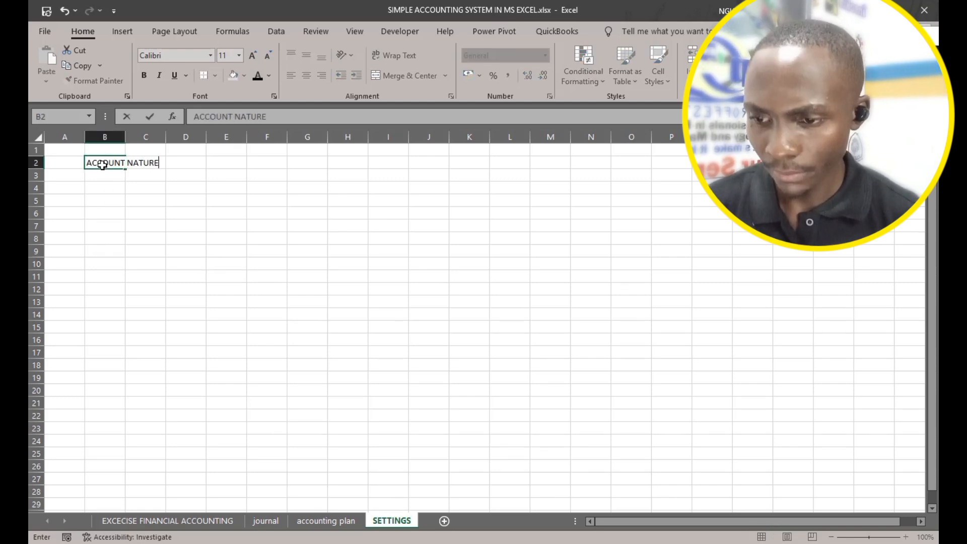
key("BackSpace")
type("S")
left_click(157, 191)
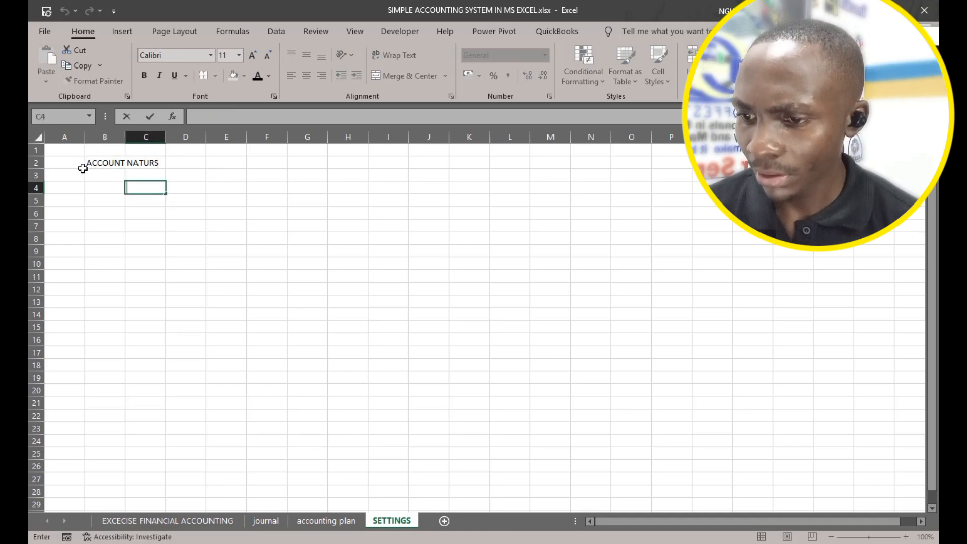
Enter ASSETS, LIABILITIES, EQUITY, EXPENCES and REVENUES in B4:B8 of the SETTINGS sheet and slightly widen column B.
left_click(114, 186)
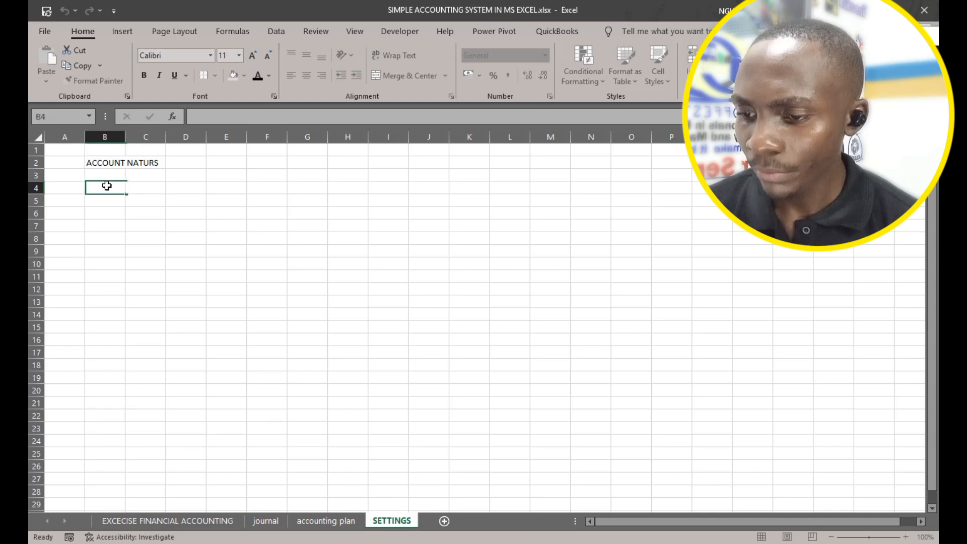
type("ASSET")
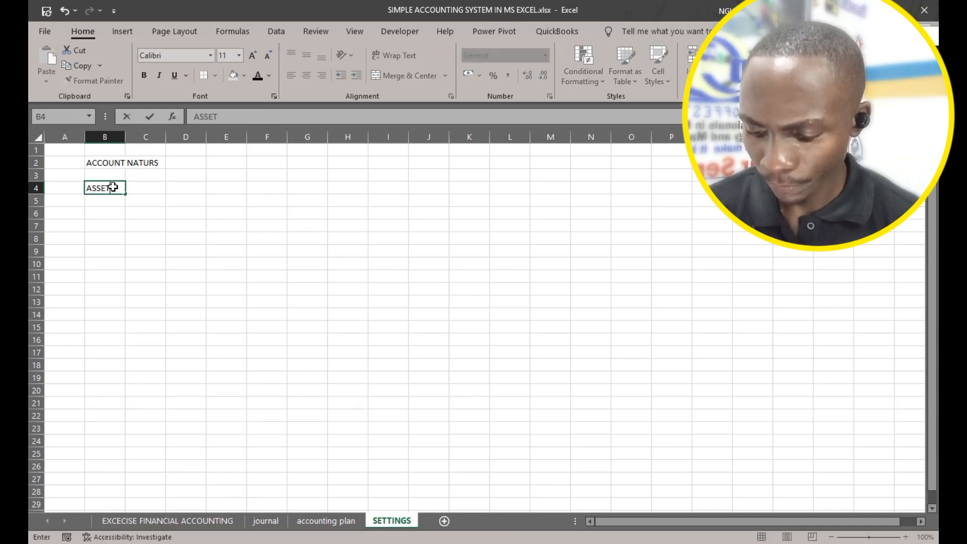
key("Return")
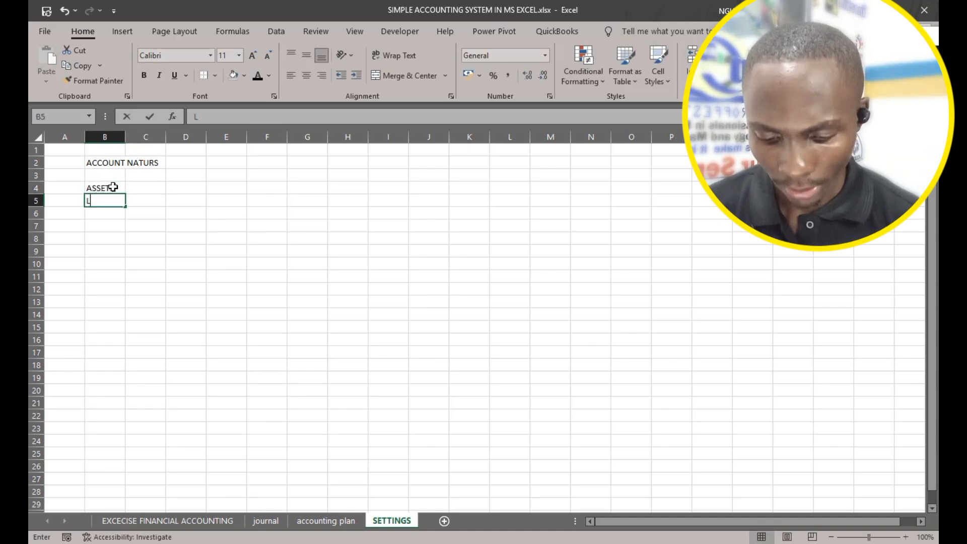
type("LIABILITIES")
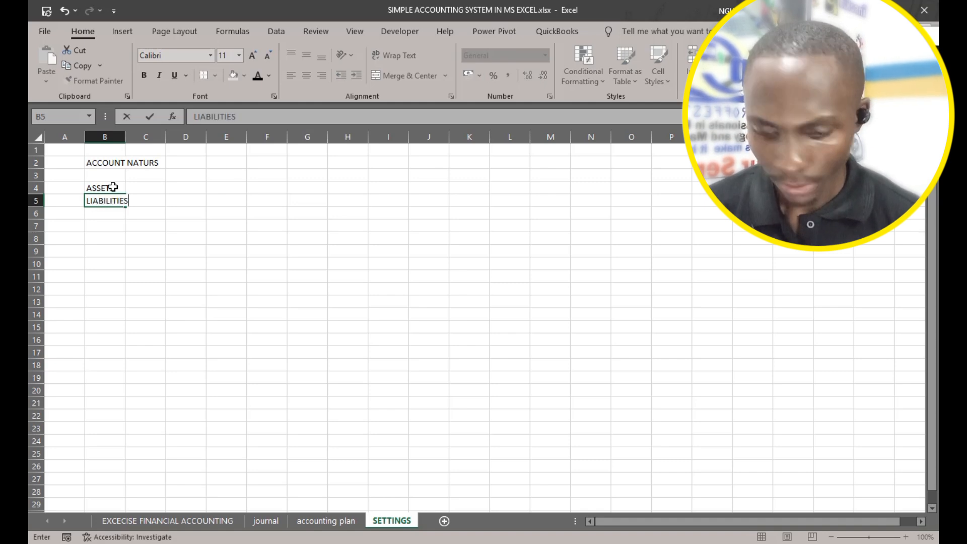
key("Return")
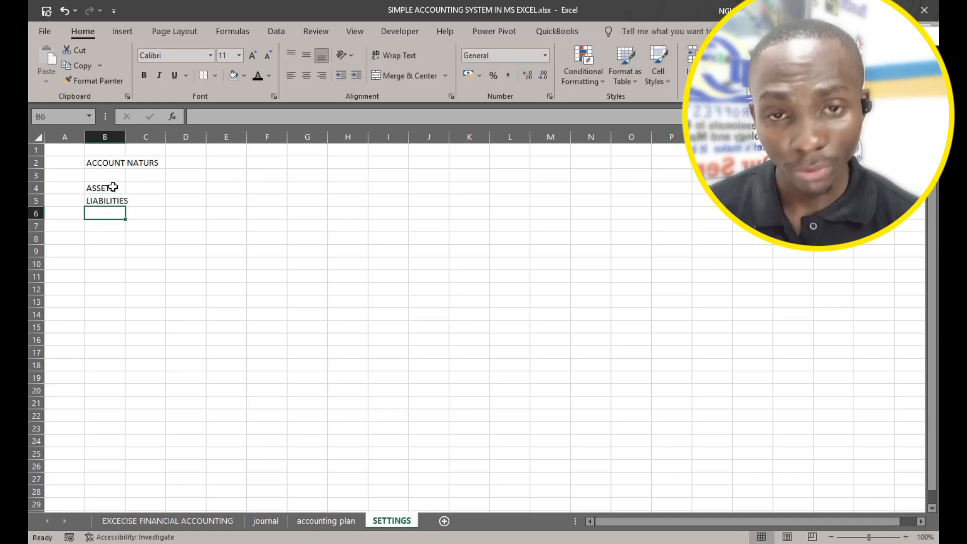
type("EQUITY")
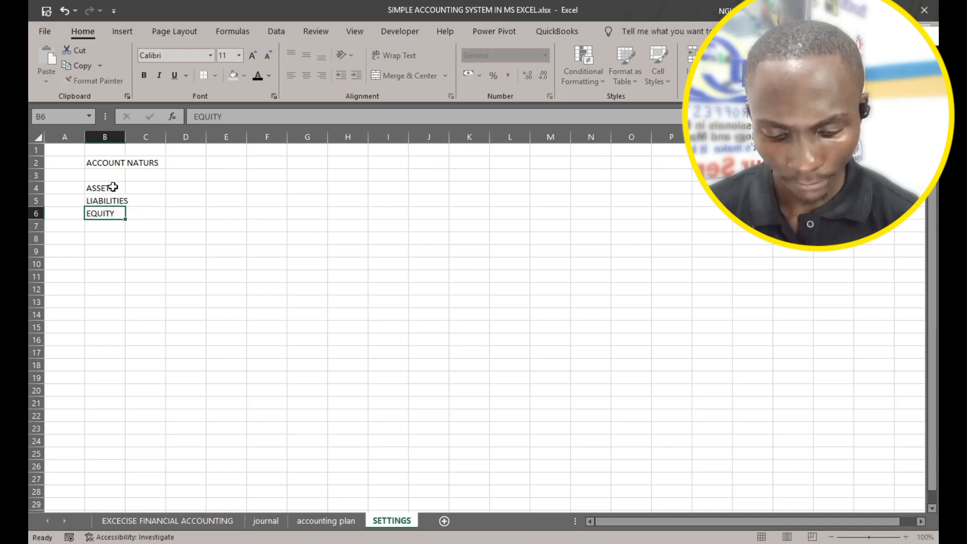
key("Return")
type("XPENCES")
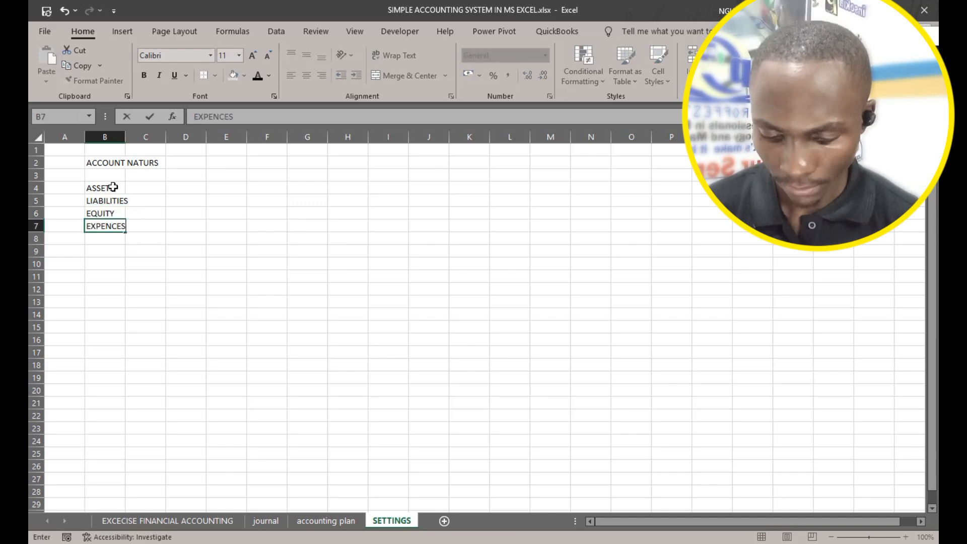
key("Return")
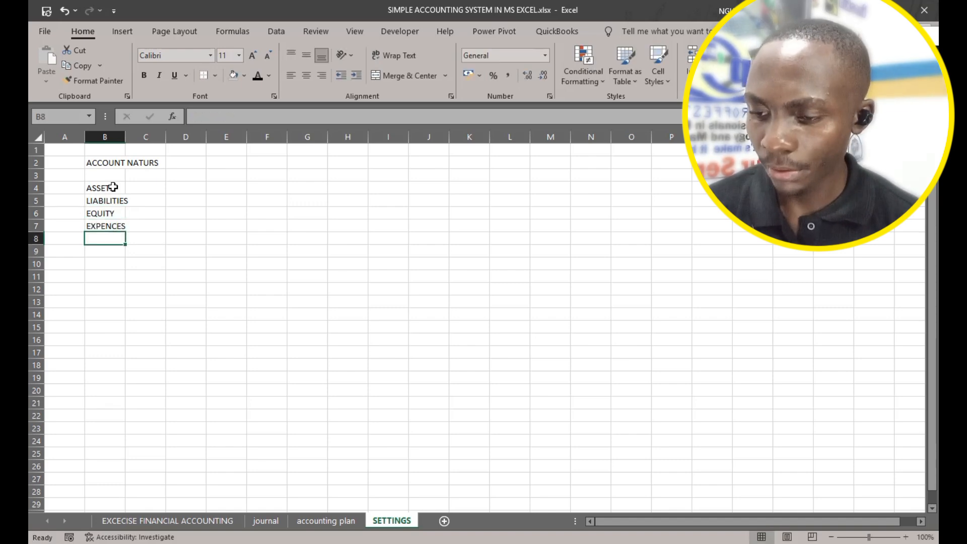
type("REVENUES")
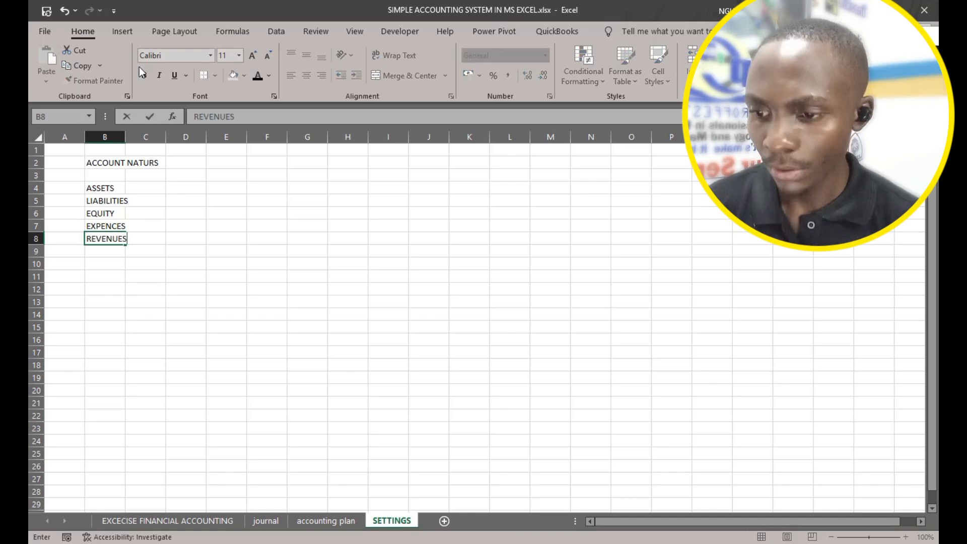
left_click(181, 315)
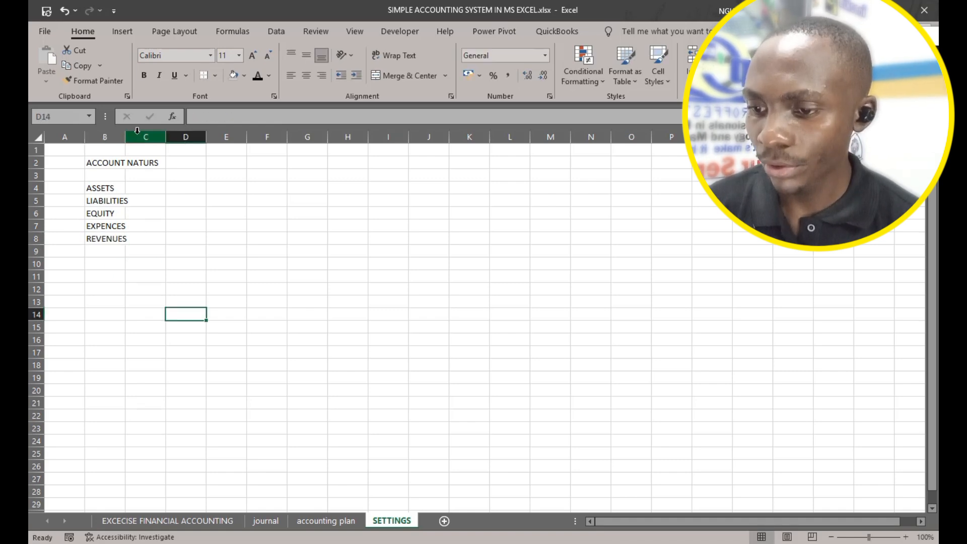
left_click_drag(125, 137, 137, 137)
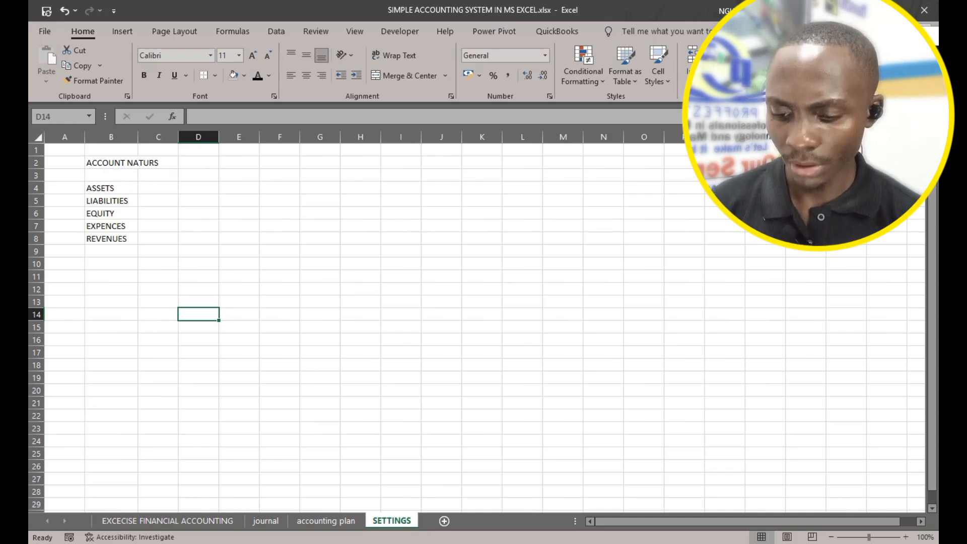
Consult the account nature list in the accounting basics workbook and add "CONTRA ASSET" in B9 of the SETTINGS sheet.
left_click(291, 543)
mouse_move(238, 516)
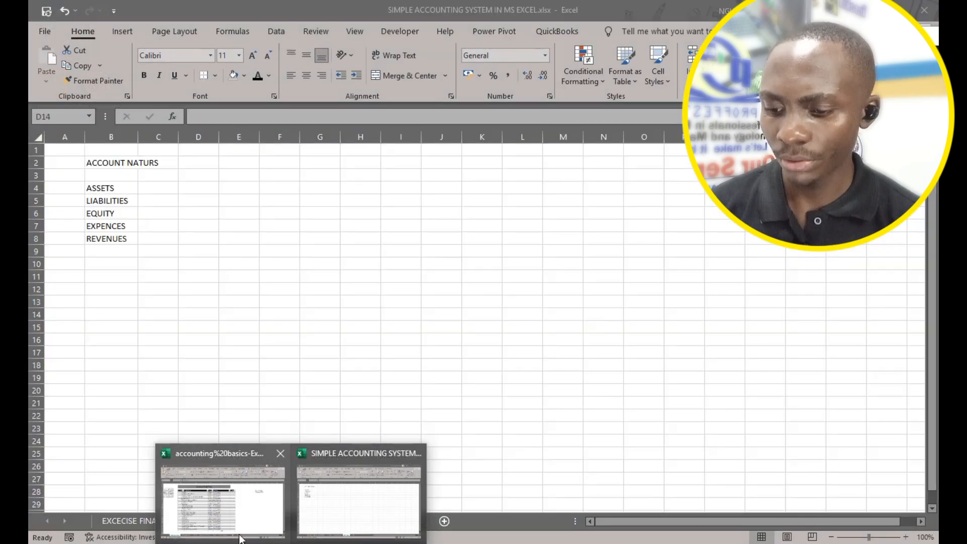
left_click(221, 504)
left_click(69, 238)
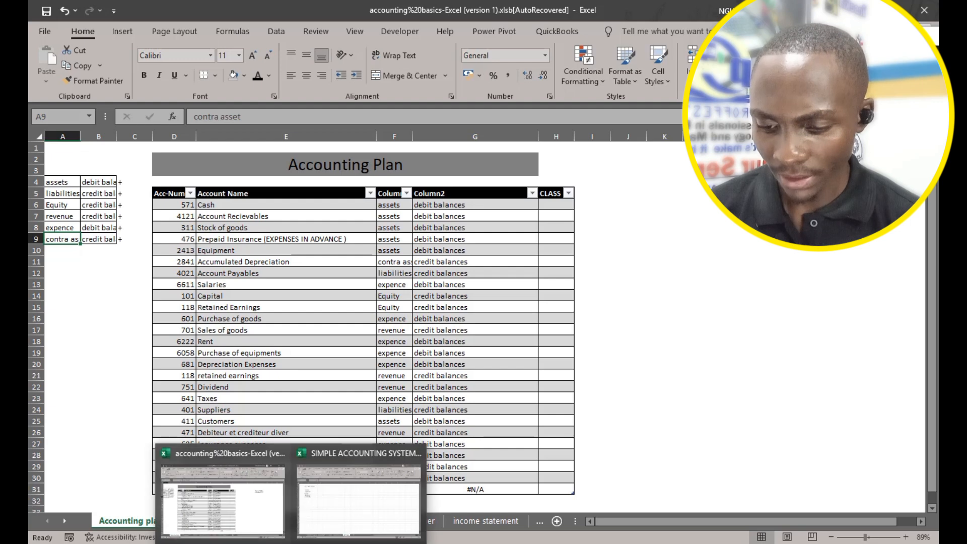
mouse_move(320, 543)
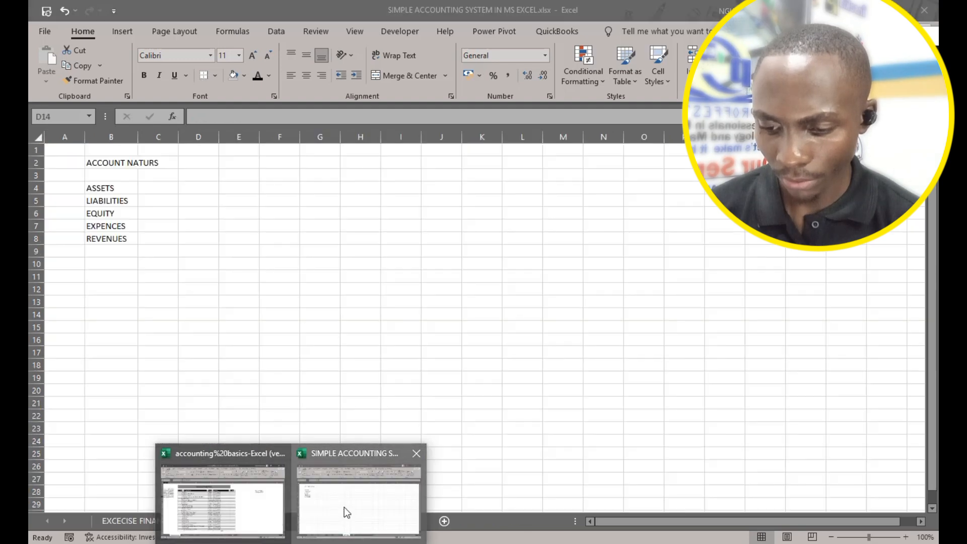
left_click(344, 506)
left_click(104, 250)
type("C")
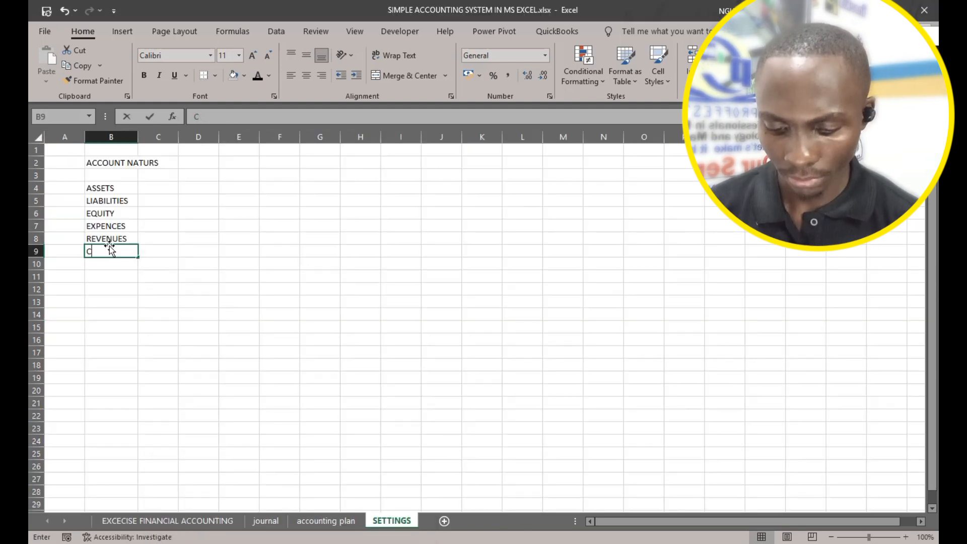
type("ONTRA ASSET")
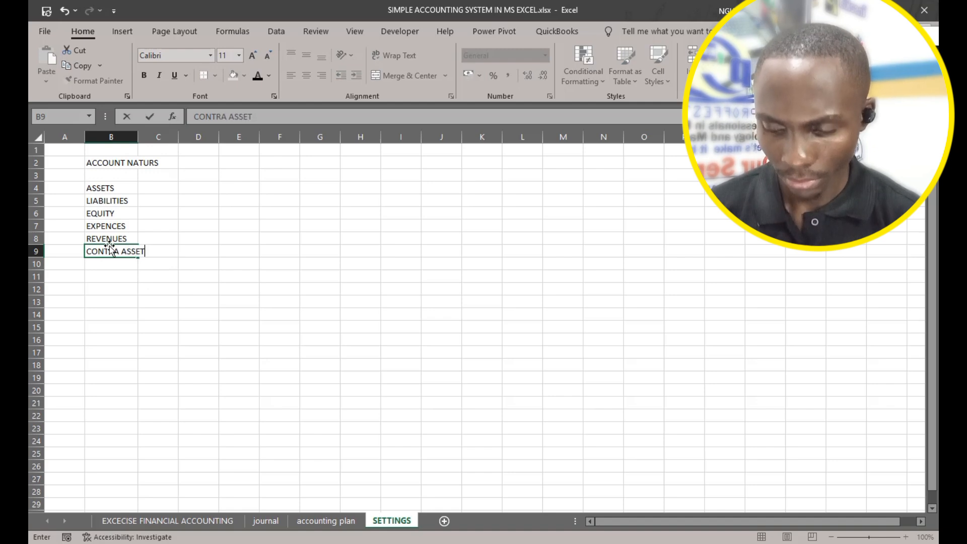
key("Tab")
left_click(206, 338)
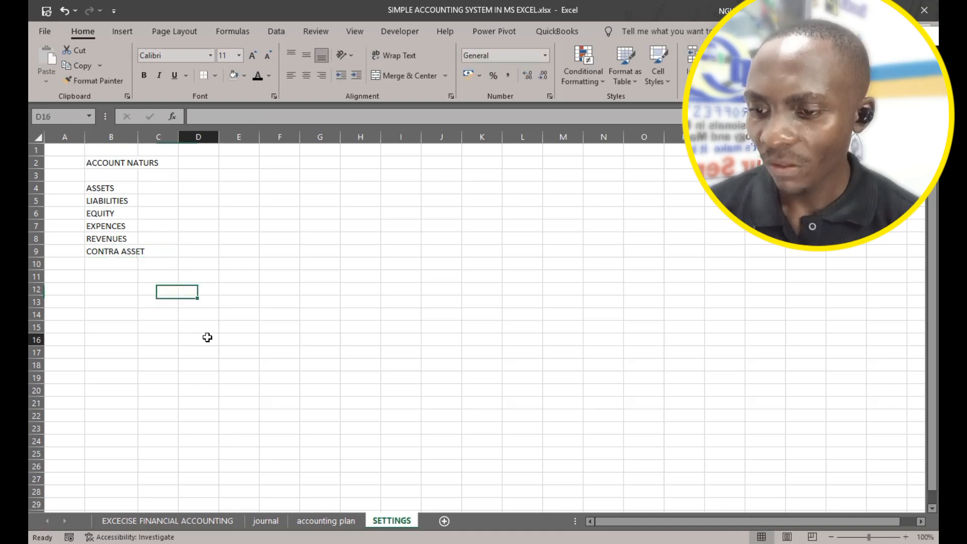
Fit the width of column B to the account nature names.
double_click(138, 137)
left_click(165, 224)
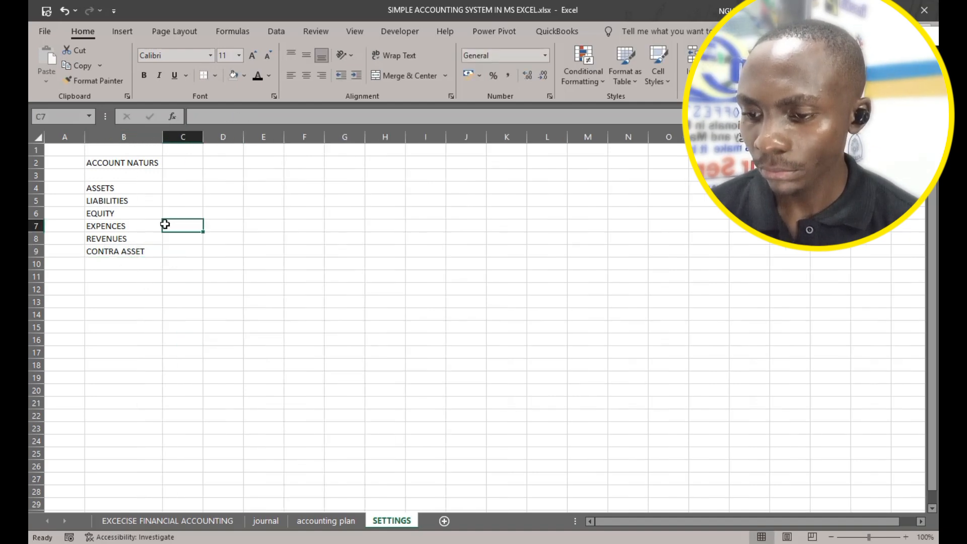
left_click(149, 251)
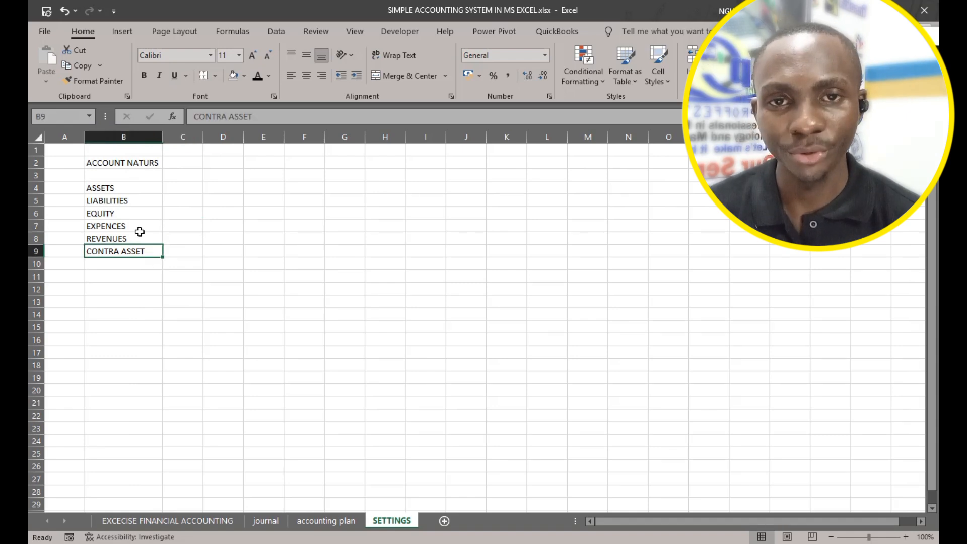
Copy the balance types in B4:B9 of the accounting basics workbook's Accounting plan sheet into C4:C9 of the SETTINGS sheet.
left_click(180, 190)
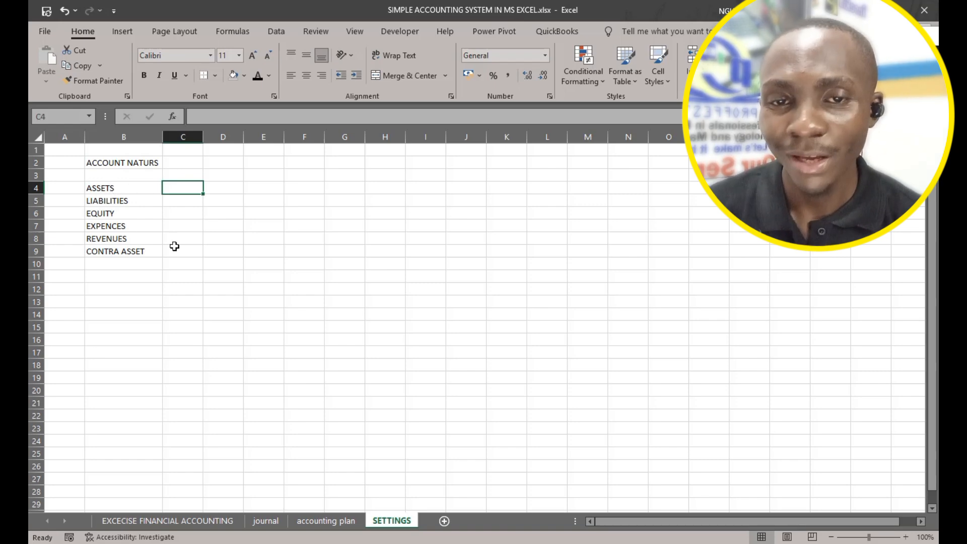
mouse_move(289, 535)
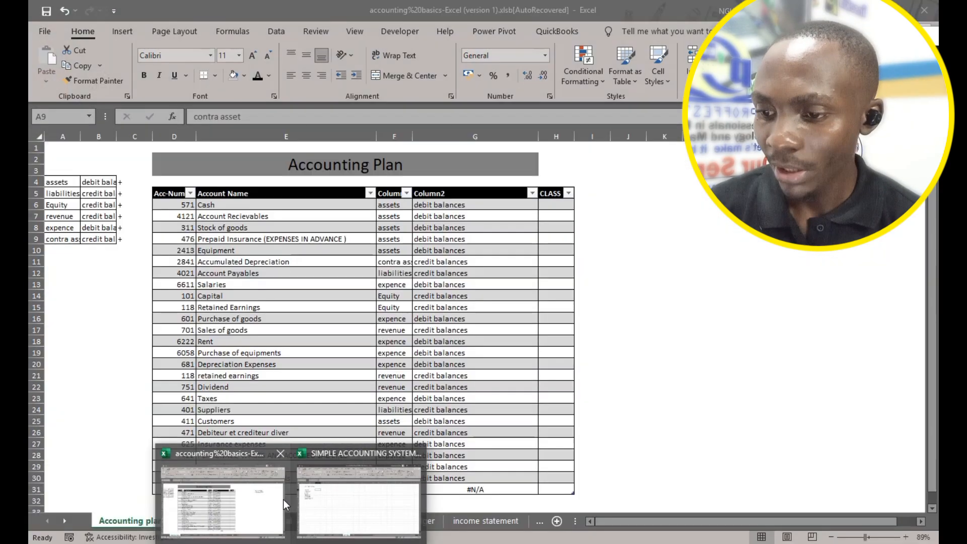
left_click(283, 499)
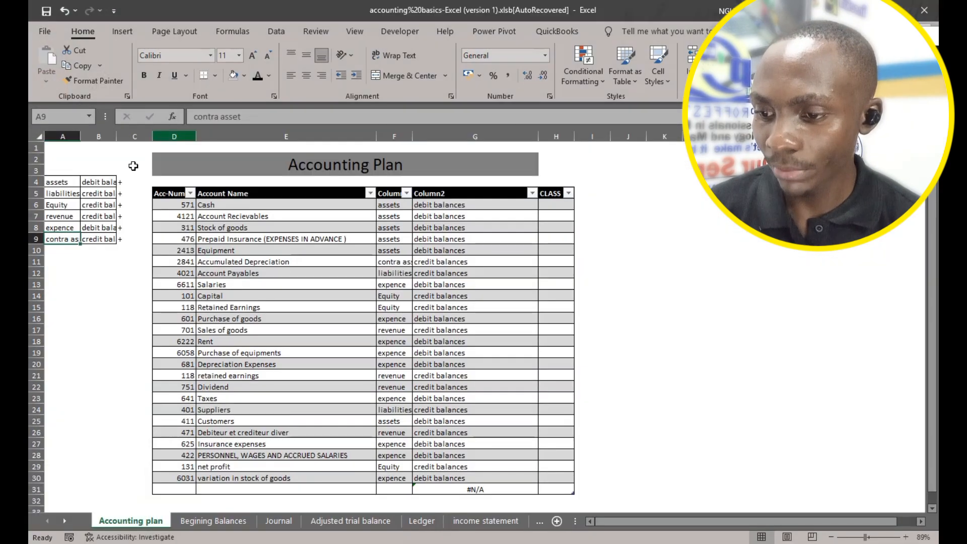
left_click_drag(98, 182, 99, 239)
key("ctrl+c")
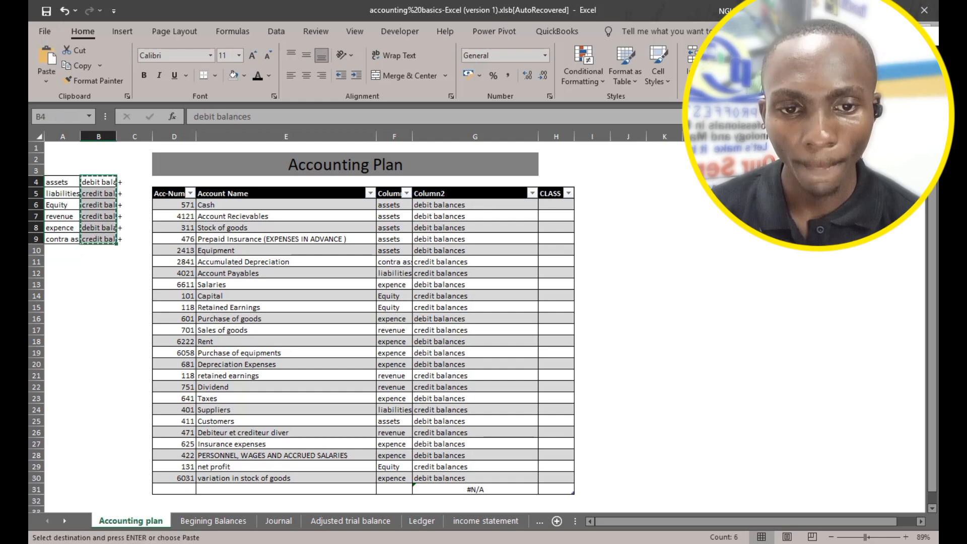
left_click(864, 10)
key("ctrl+v")
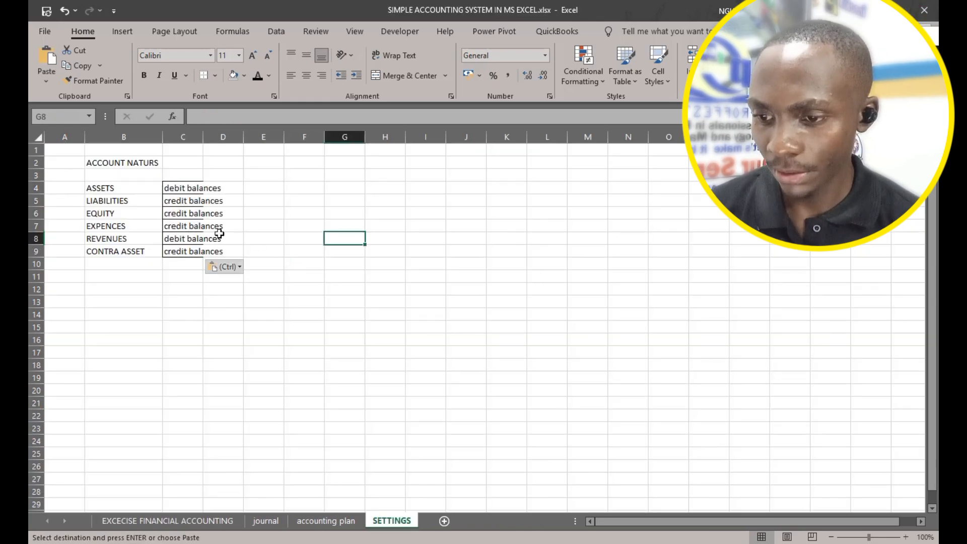
Check the pasted balance types against the account natures and change the EXPENCES entry in C7 to "Debit balances".
left_click(112, 189)
left_click(108, 200)
left_click(195, 201)
left_click(127, 213)
left_click(186, 214)
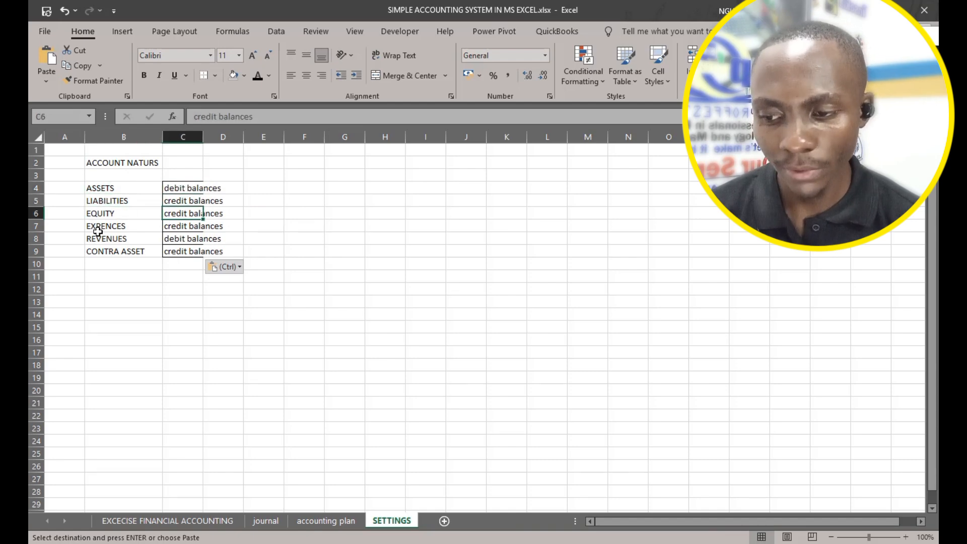
left_click(104, 230)
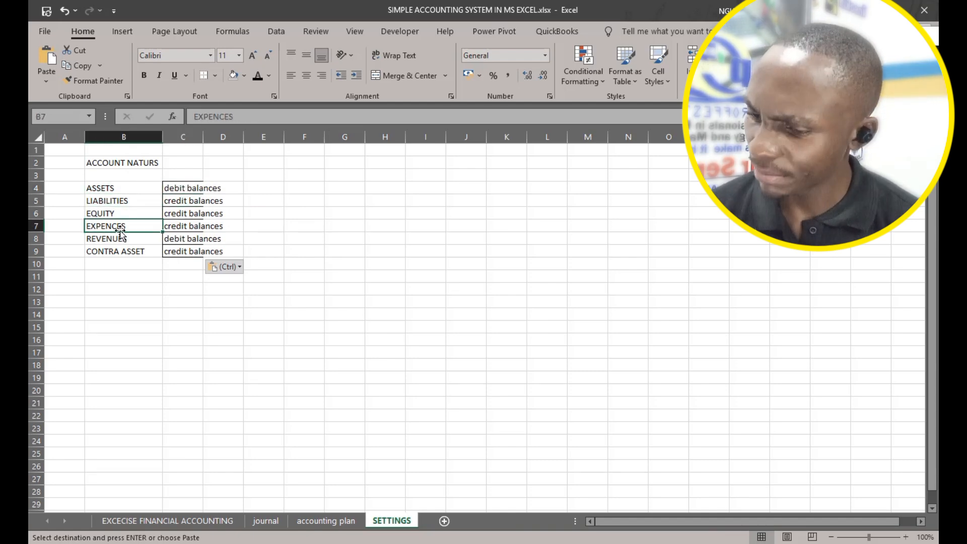
double_click(187, 227)
key("BackSpace")
key("BackSpace")
key("BackSpace")
key("BackSpace")
key("BackSpace")
key("BackSpace")
type("DE")
key("BackSpace")
type("ebit")
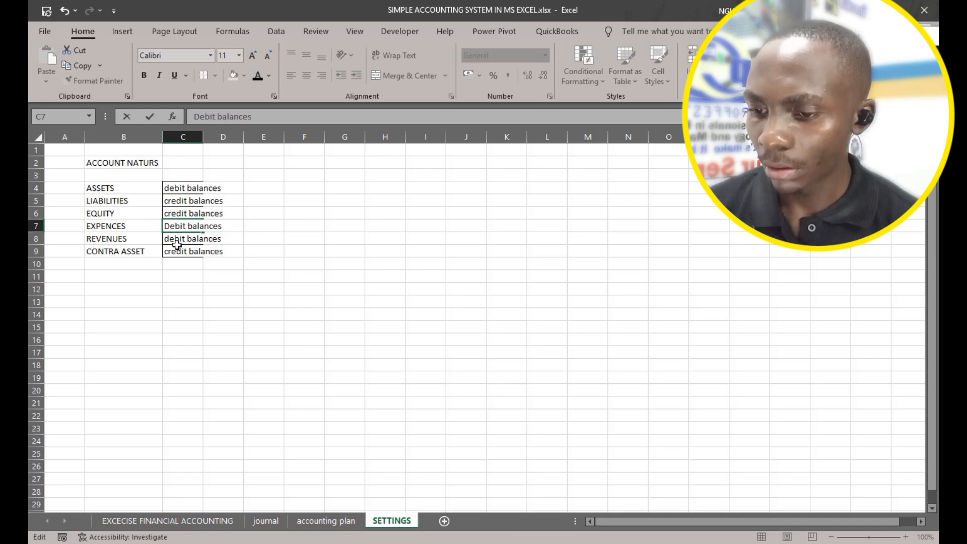
Change the REVENUES balance type in C8 to "credit balances" and fit the width of column C to its contents.
double_click(186, 239)
left_click_drag(186, 238, 162, 239)
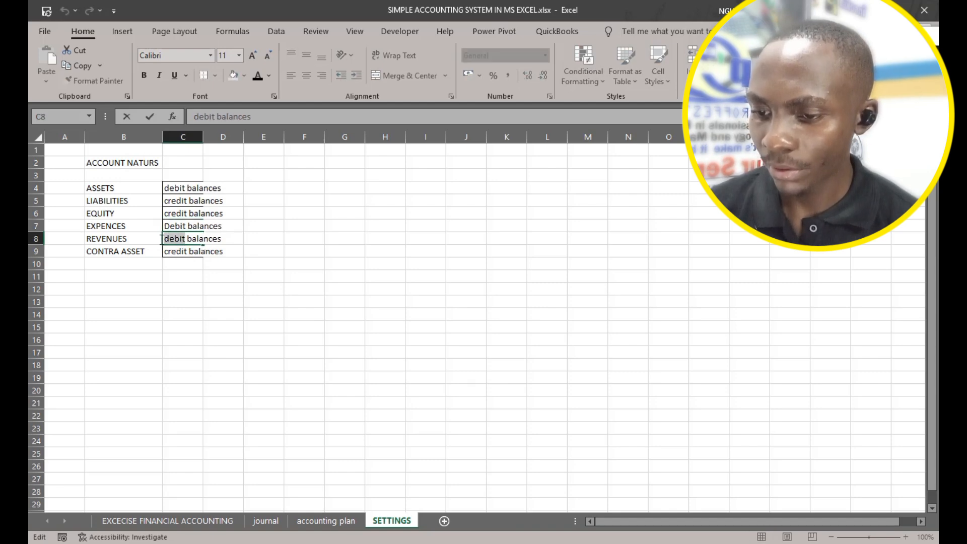
type("credit")
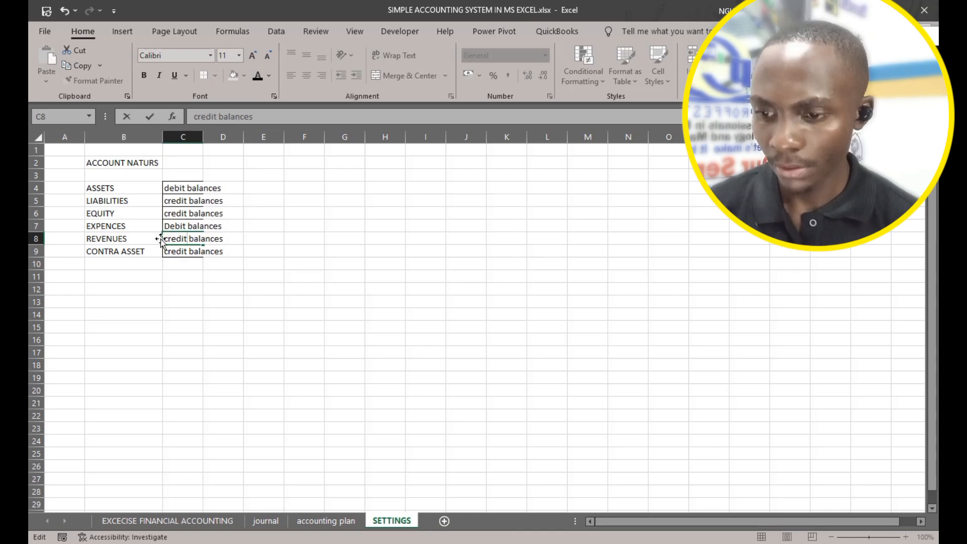
left_click(186, 251)
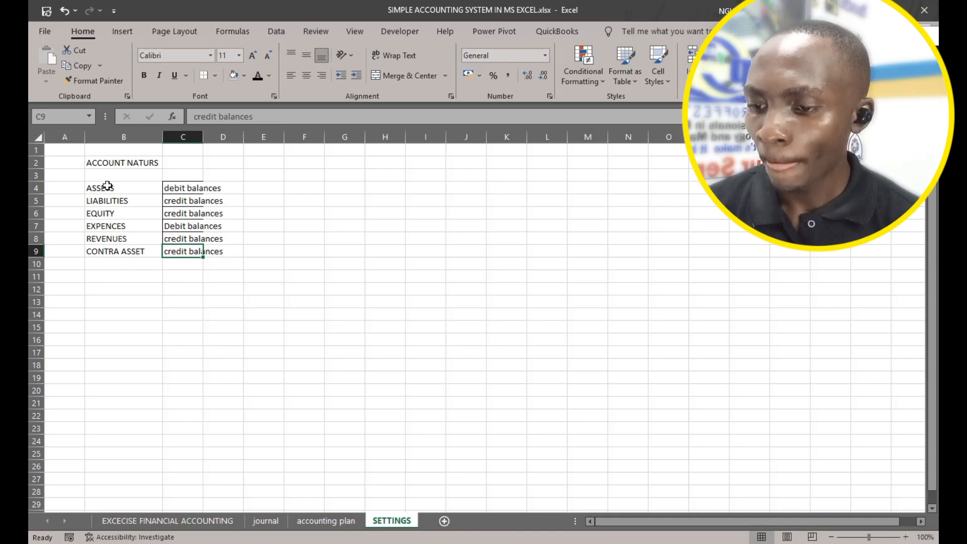
left_click_drag(107, 185, 190, 199)
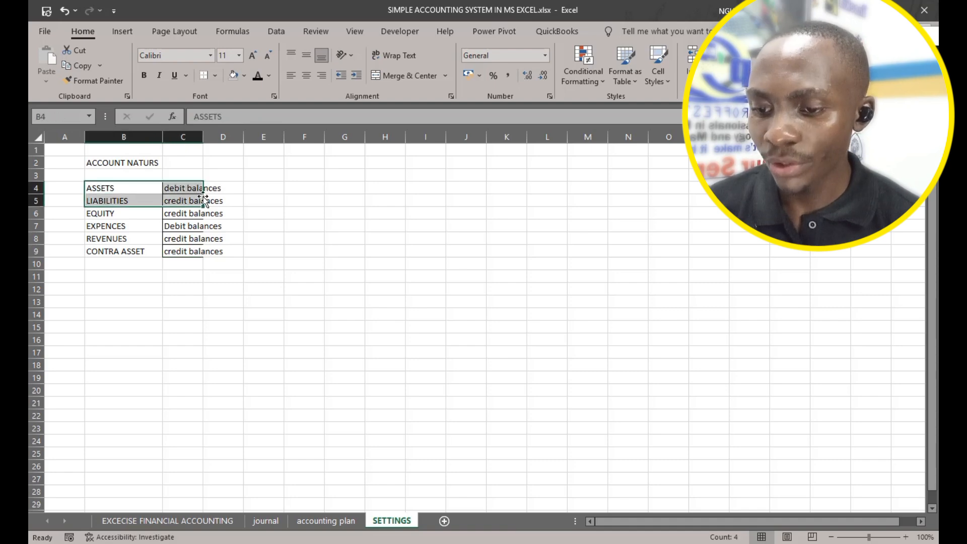
double_click(203, 137)
Enter "+" in D4 beside the ASSETS balance type and fill it down to D9.
left_click(242, 190)
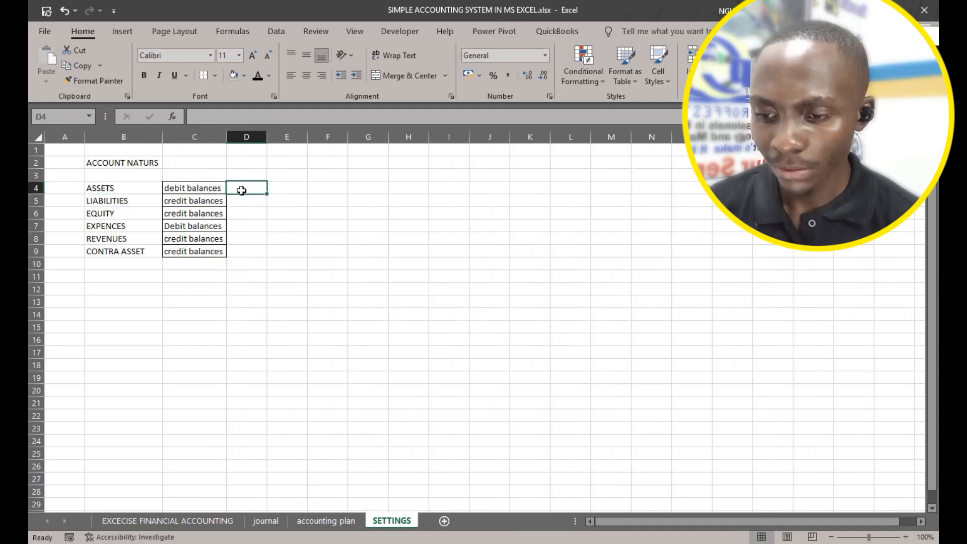
type("+")
key("Escape")
type("+")
key("Tab")
key("Down")
key("Down")
key("Down")
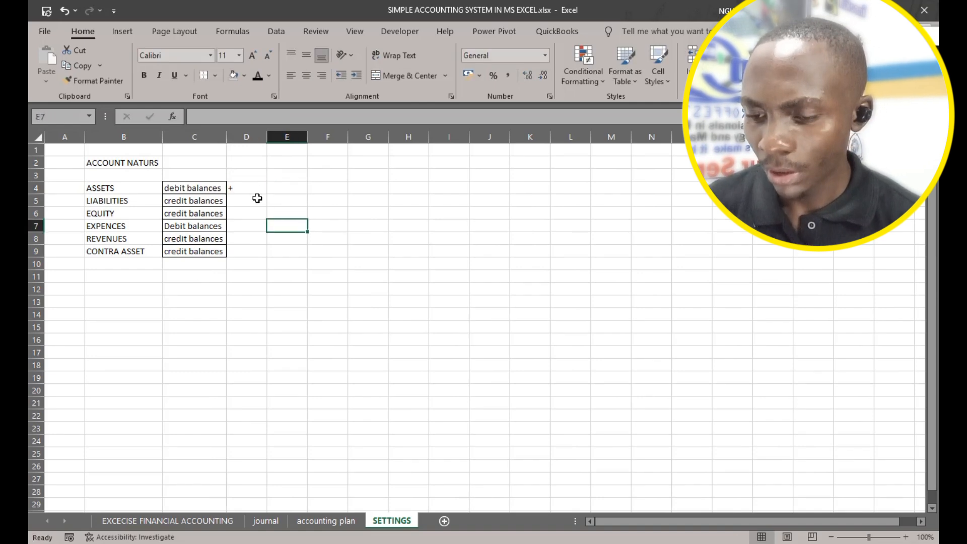
left_click(254, 187)
left_click_drag(268, 196, 267, 255)
Check the signs in column D against the balance types of LIABILITIES and EQUITY.
left_click(169, 203)
left_click(243, 201)
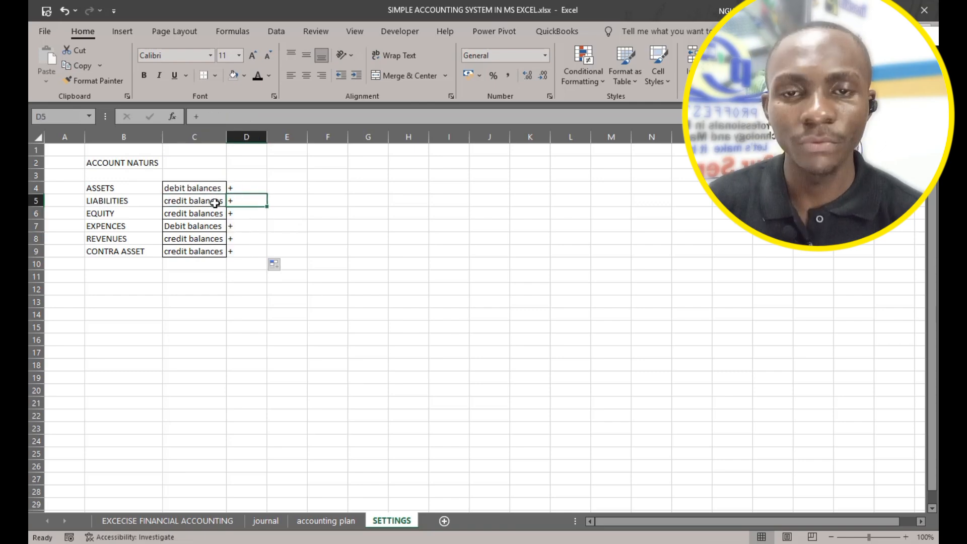
left_click(198, 211)
left_click(248, 214)
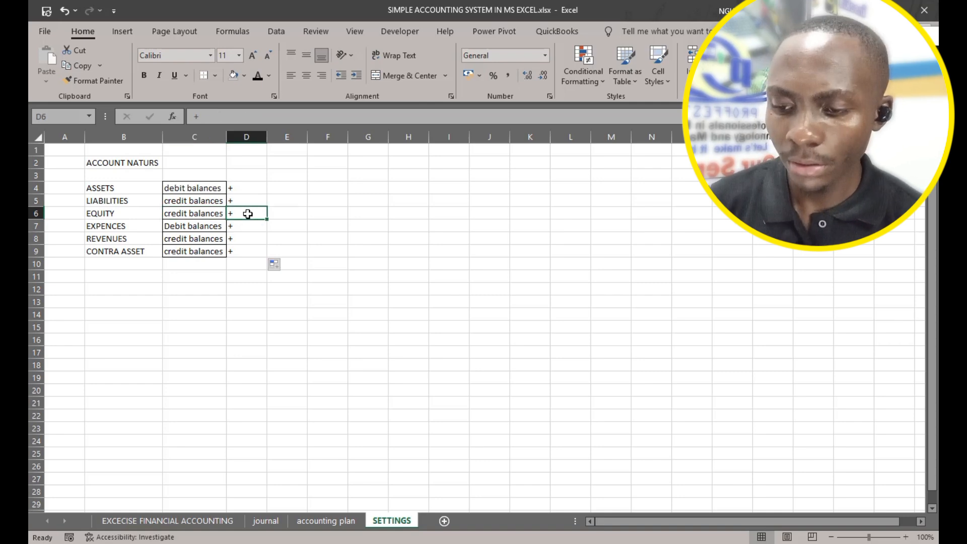
Check the balance types and signs of EXPENCES and REVENUES on the SETTINGS sheet.
left_click(242, 227)
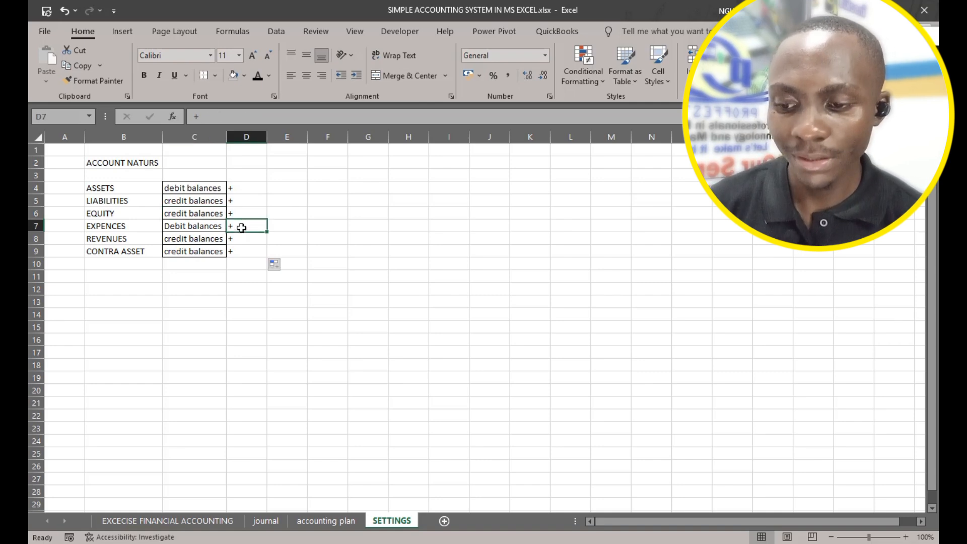
left_click(200, 226)
left_click(211, 242)
left_click(242, 238)
left_click(210, 239)
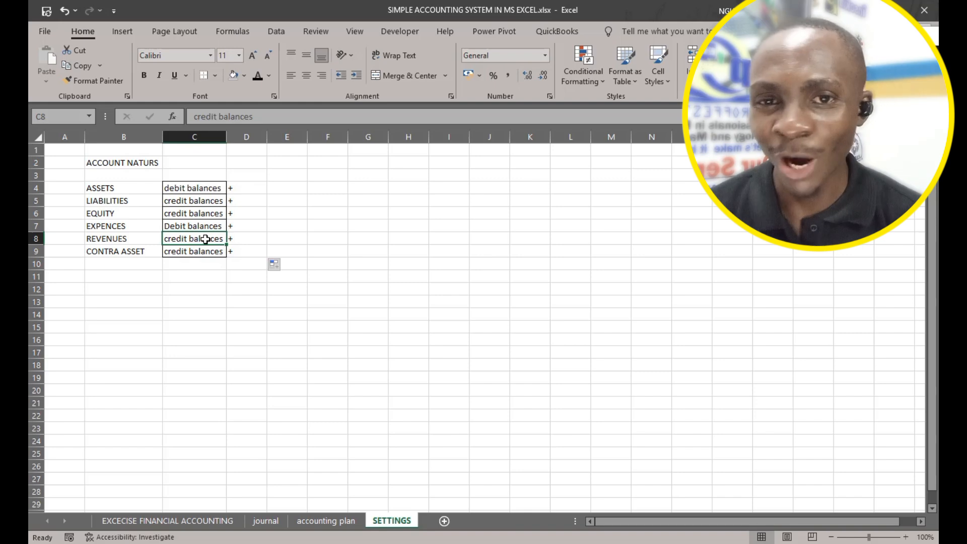
left_click_drag(218, 188, 222, 258)
Apply all borders to the account natures in B4:B9 and to the signs in D4:D9.
left_click_drag(130, 188, 139, 255)
left_click(215, 76)
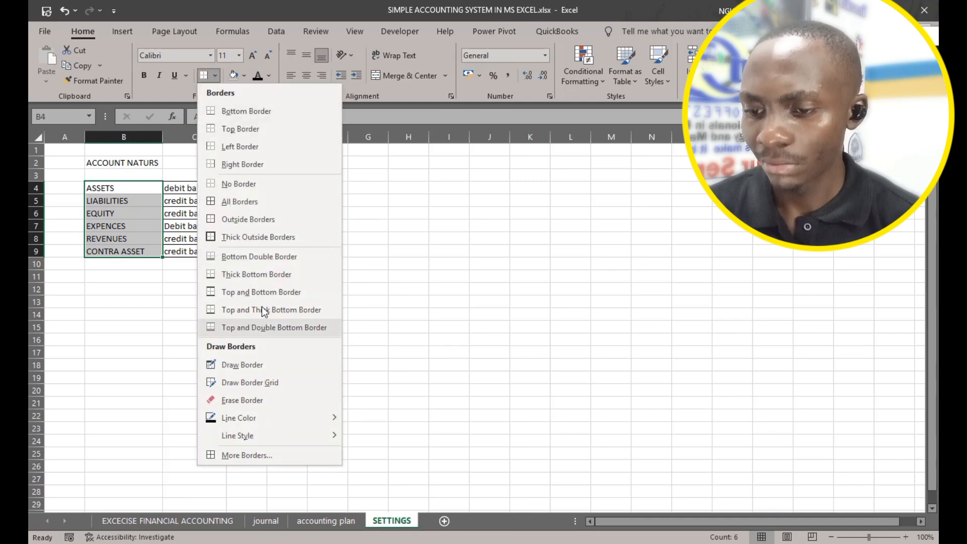
left_click(257, 203)
left_click(257, 325)
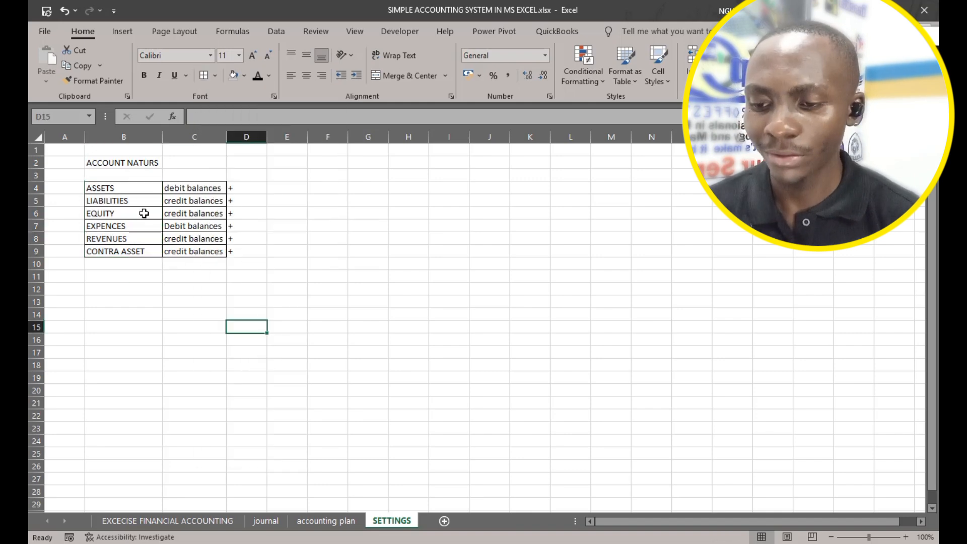
left_click(237, 188)
left_click_drag(246, 249, 246, 250)
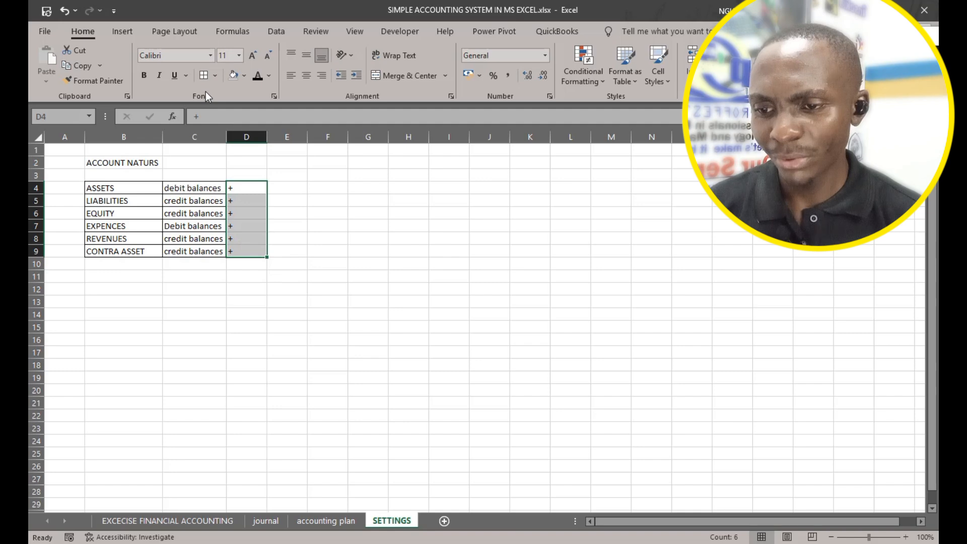
left_click(204, 76)
left_click(311, 266)
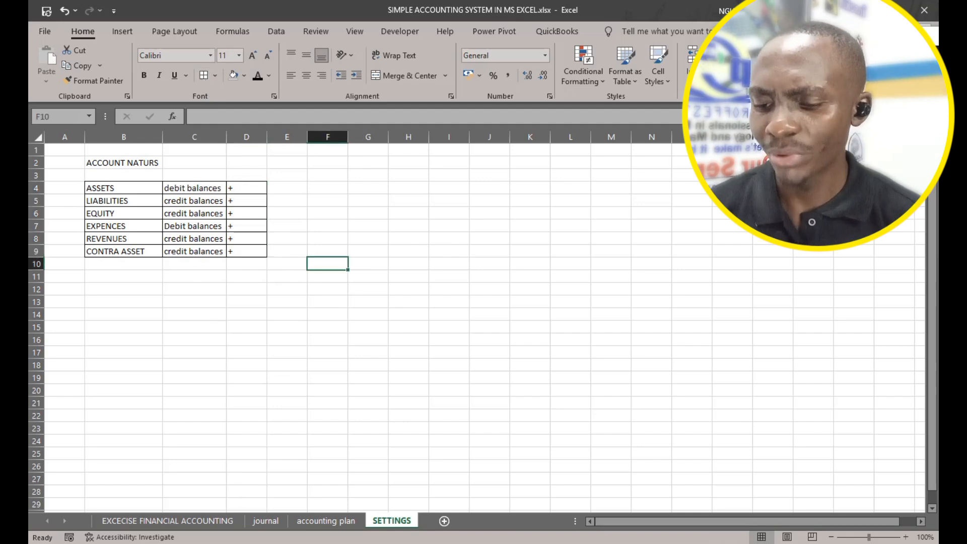
Examine the account numbers in the accounting plan, the journal layout and the empty cells beside the account names.
left_click(323, 521)
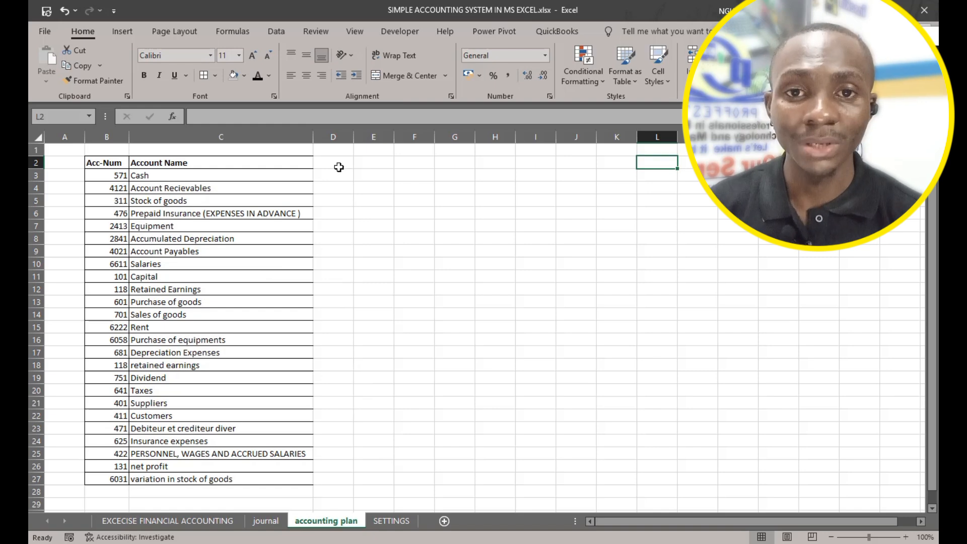
left_click(116, 175)
left_click_drag(116, 216, 112, 479)
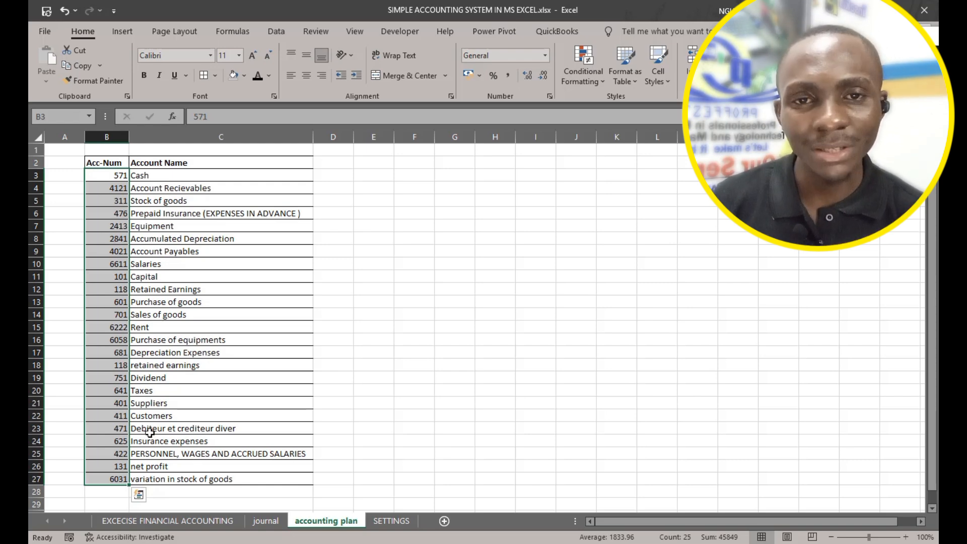
left_click(267, 519)
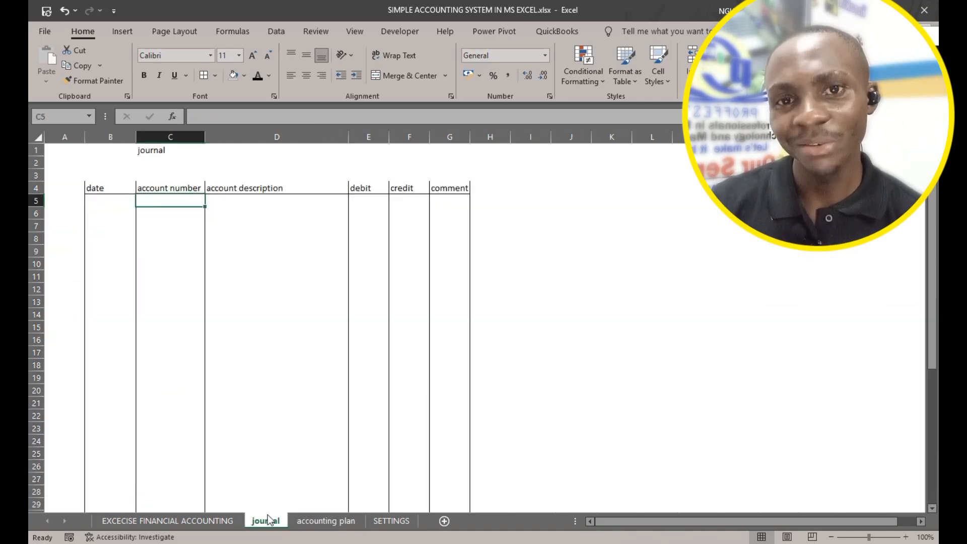
left_click(318, 518)
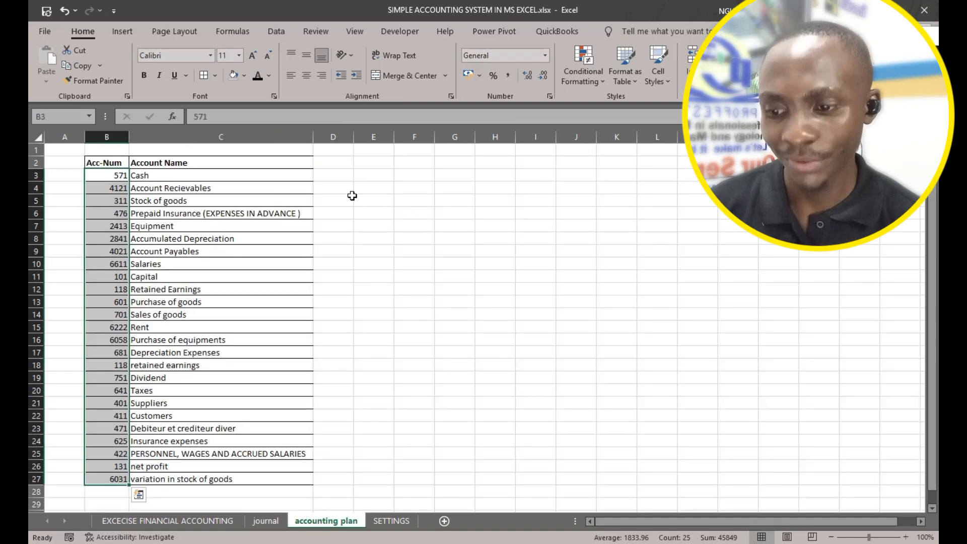
left_click(342, 160)
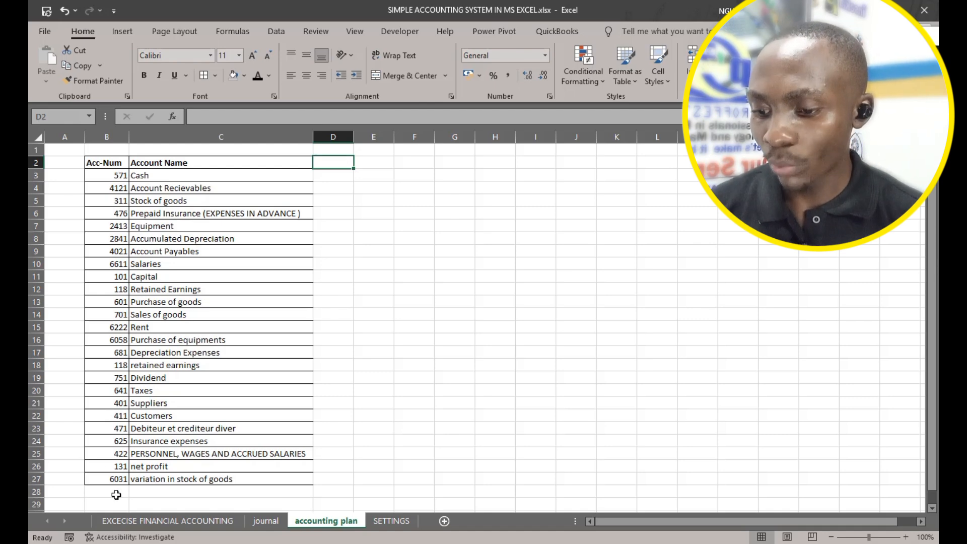
left_click(117, 495)
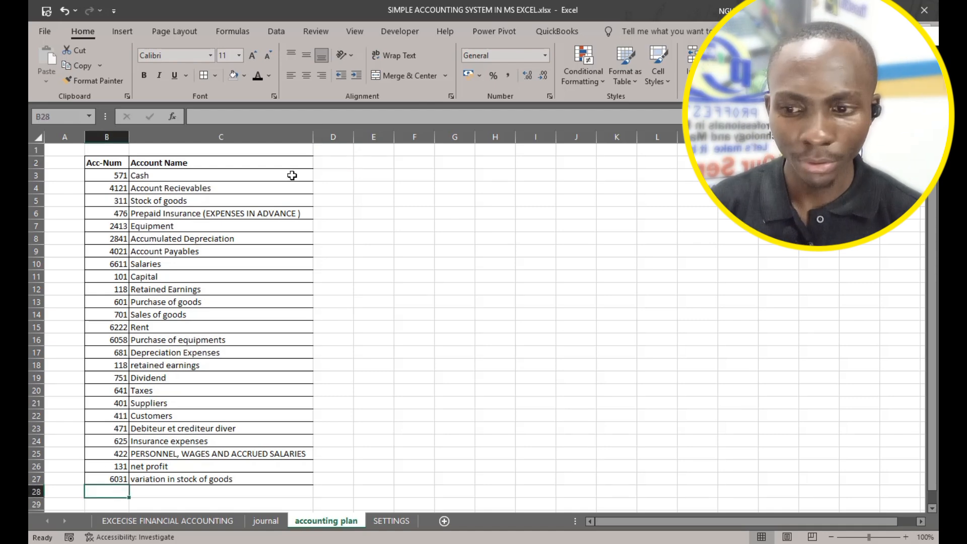
left_click(335, 178)
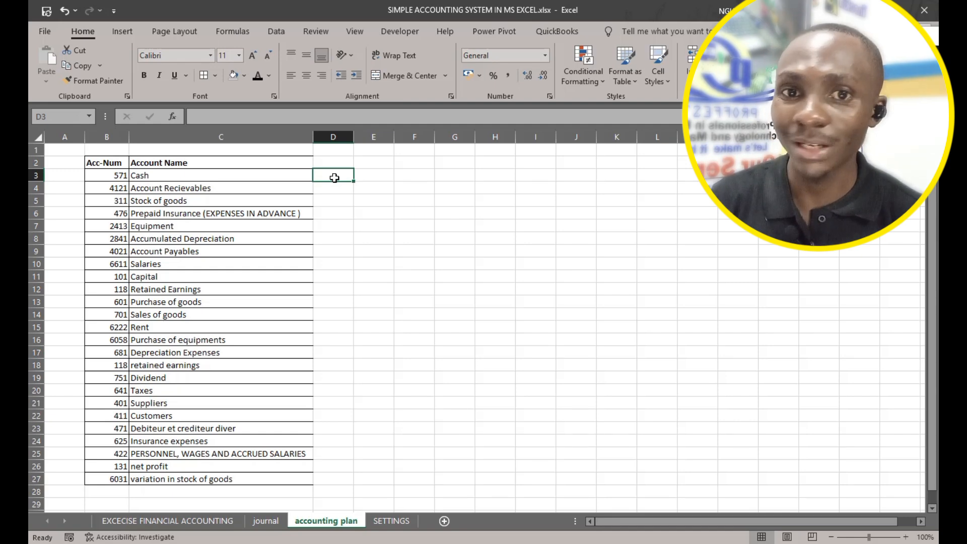
left_click(376, 175)
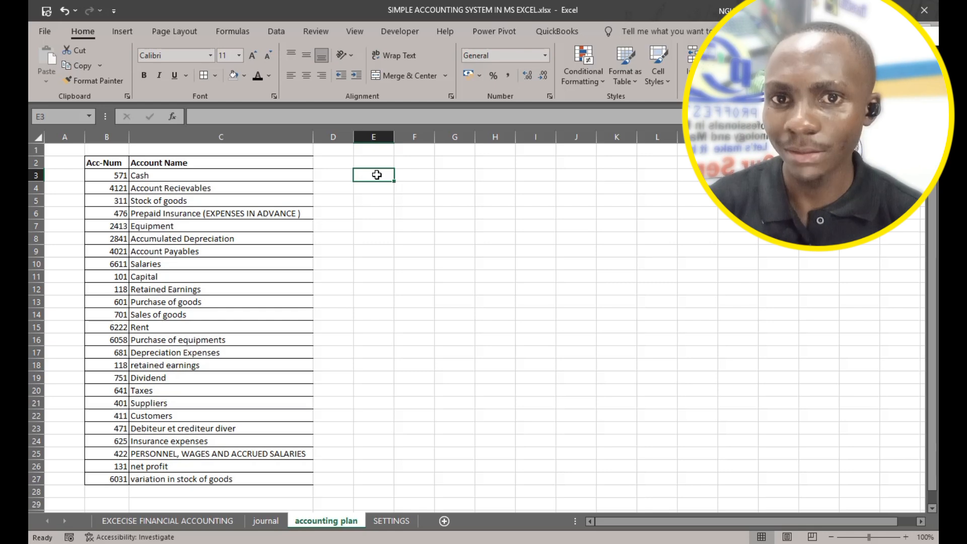
Add the header "account nature" in D2 of the accounting plan and fit column D to its contents.
left_click(335, 161)
type("account nature")
key("Tab")
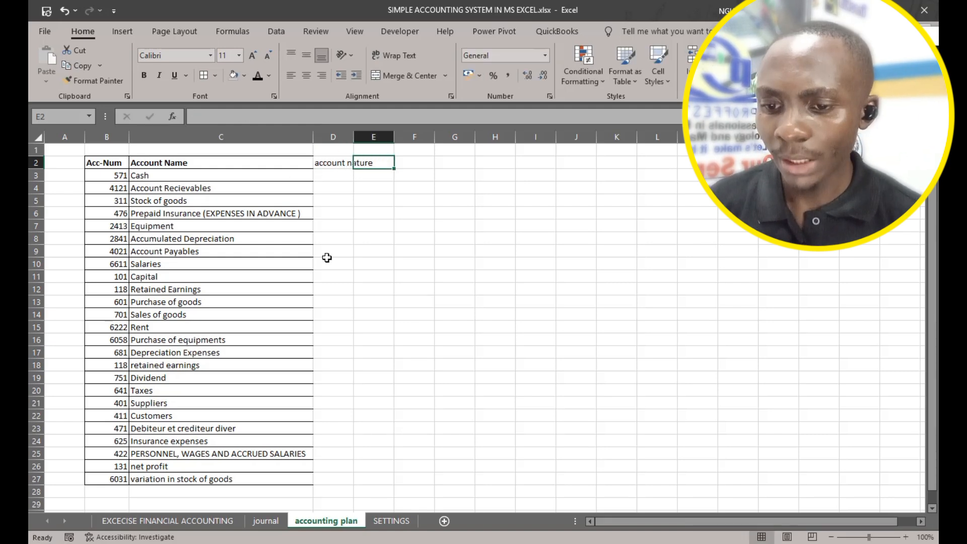
double_click(355, 137)
Compare the account nature column of the accounting plan with the natures listed in B4:B9 of SETTINGS.
left_click_drag(339, 174, 341, 477)
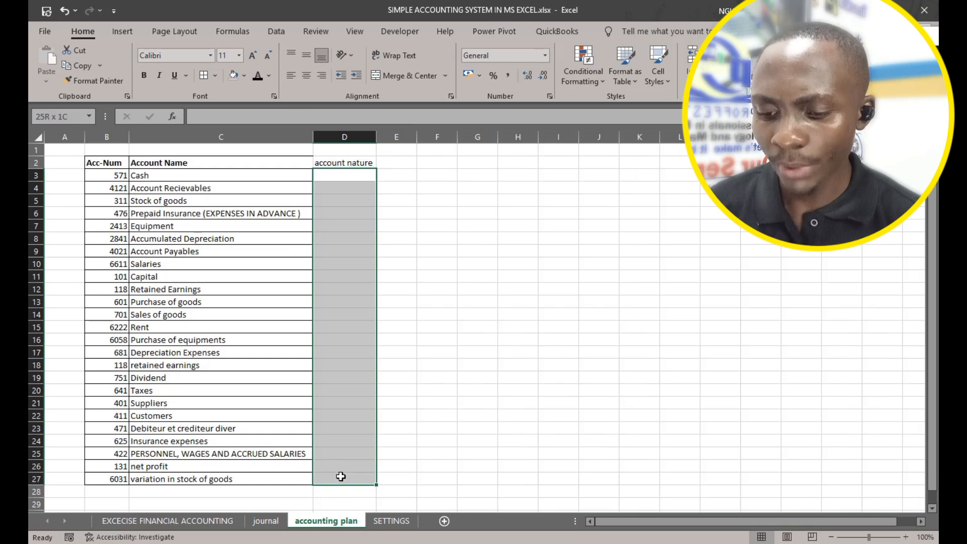
left_click(392, 521)
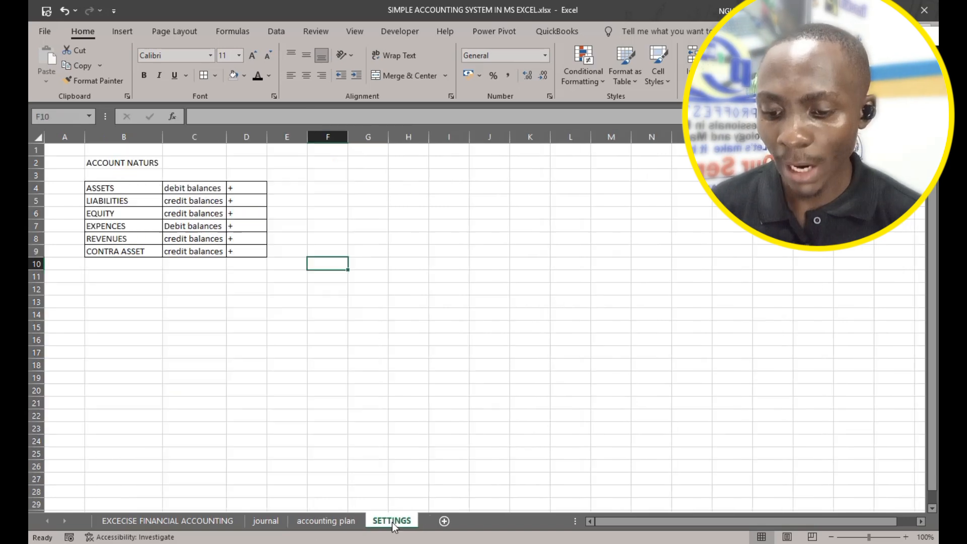
left_click_drag(125, 190, 130, 246)
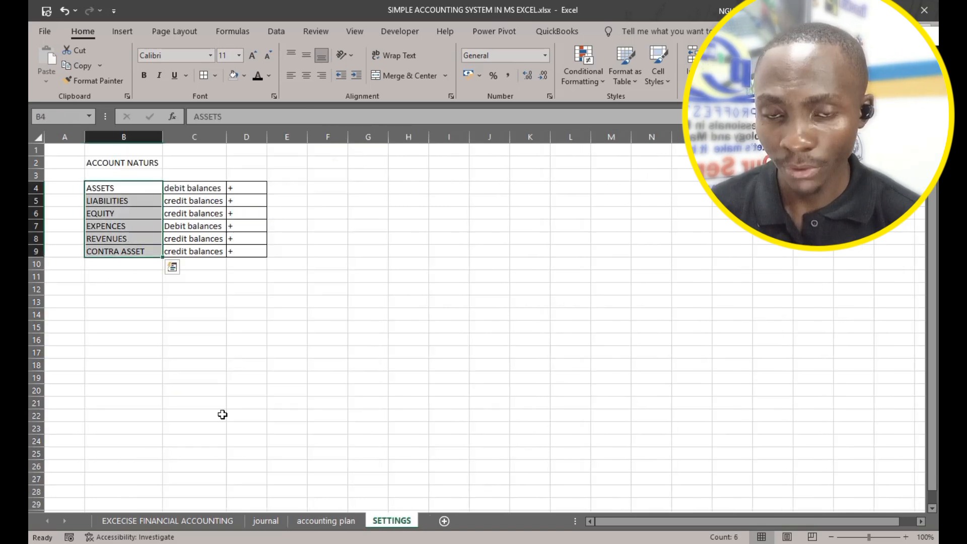
left_click(327, 521)
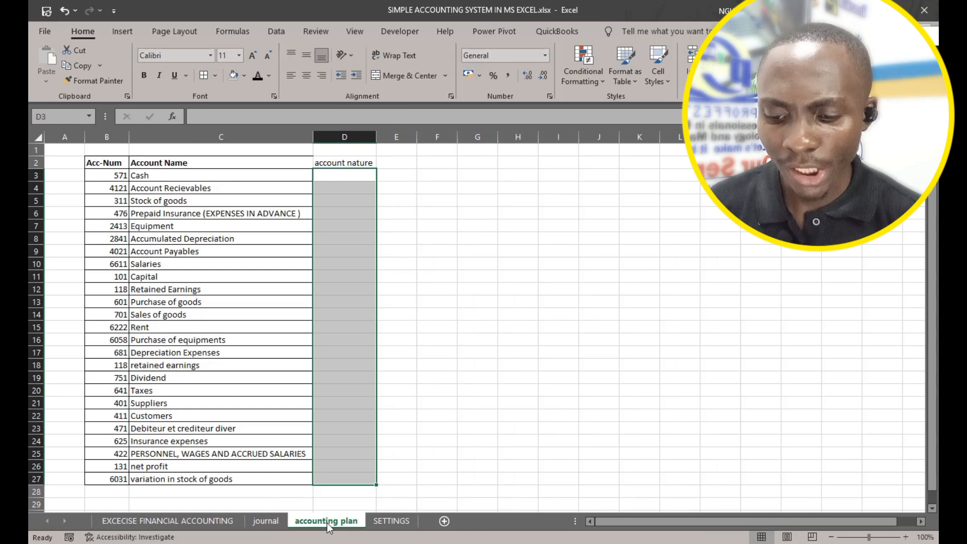
left_click(339, 175)
left_click(121, 175)
left_click(218, 175)
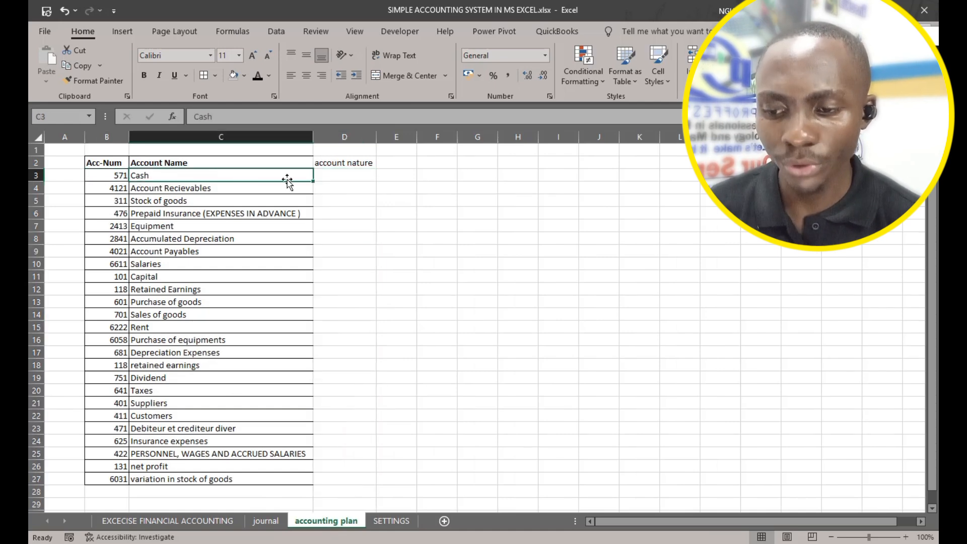
left_click(345, 178)
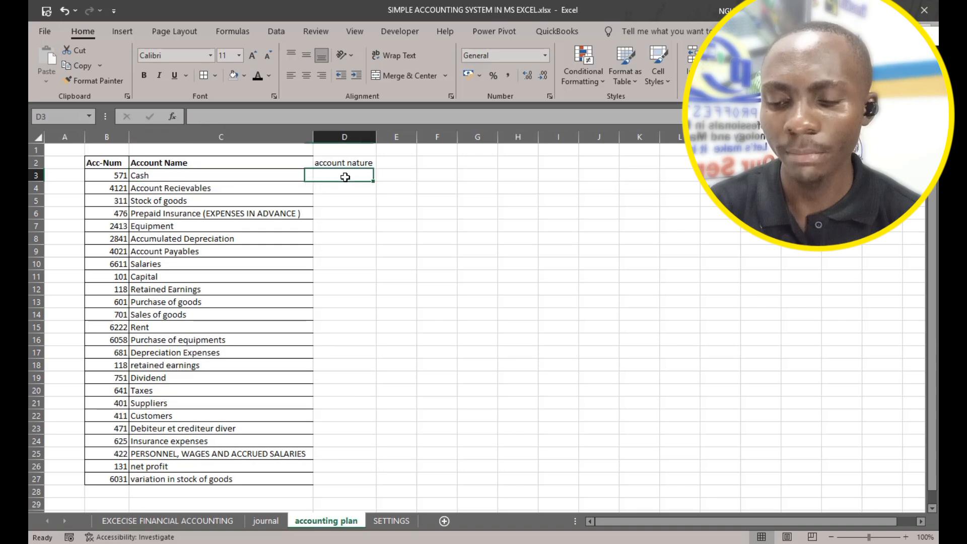
Add the header "default balance type" in E2 of the accounting plan.
left_click(393, 165)
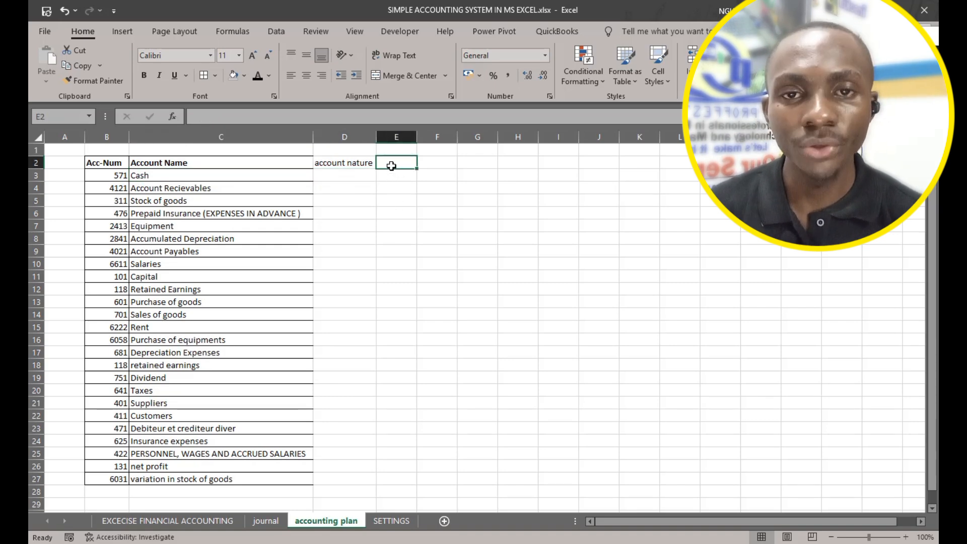
type("defau")
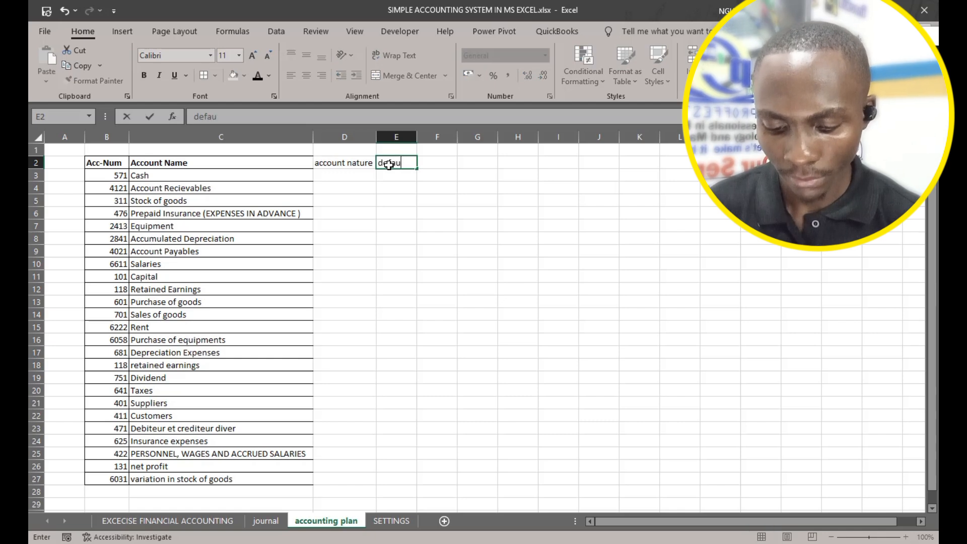
type("lt ba")
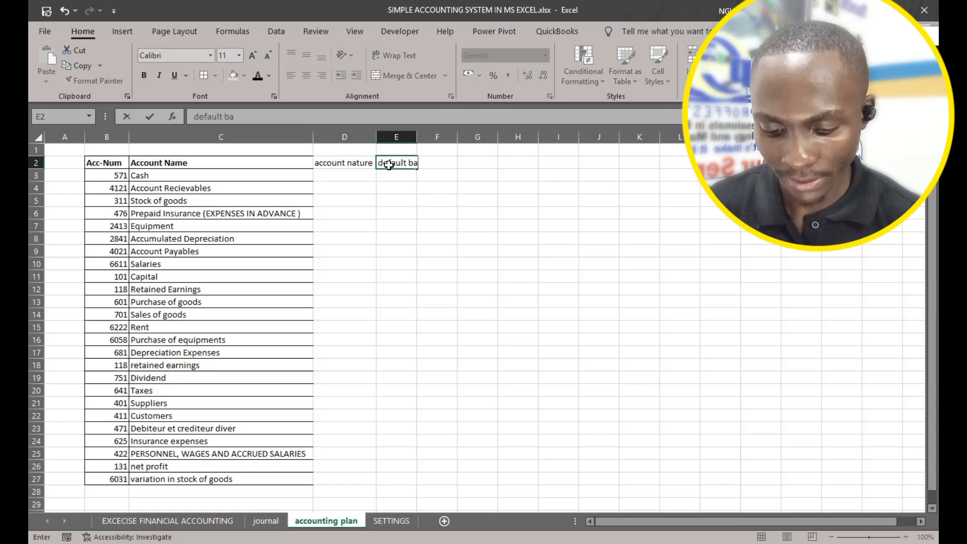
type("lance tyoe")
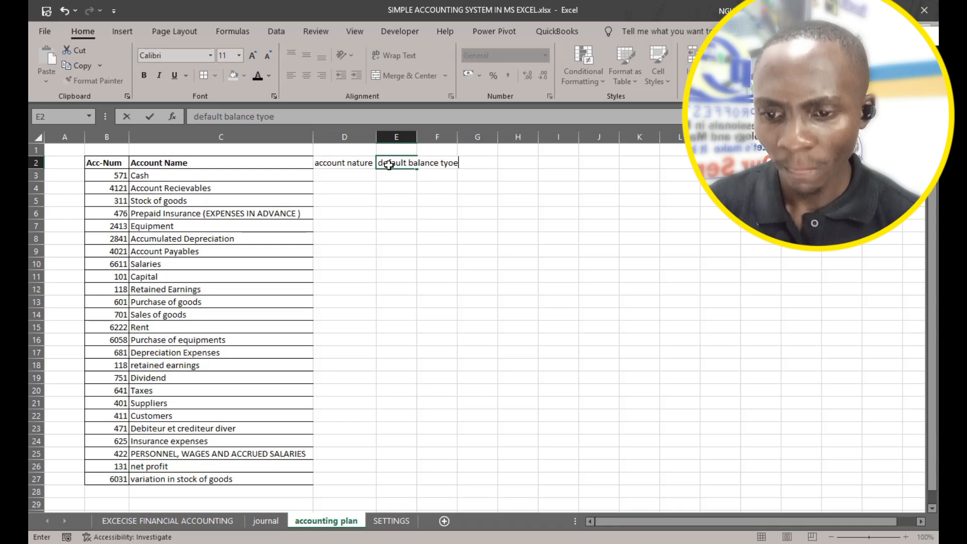
key("Tab")
key("Left")
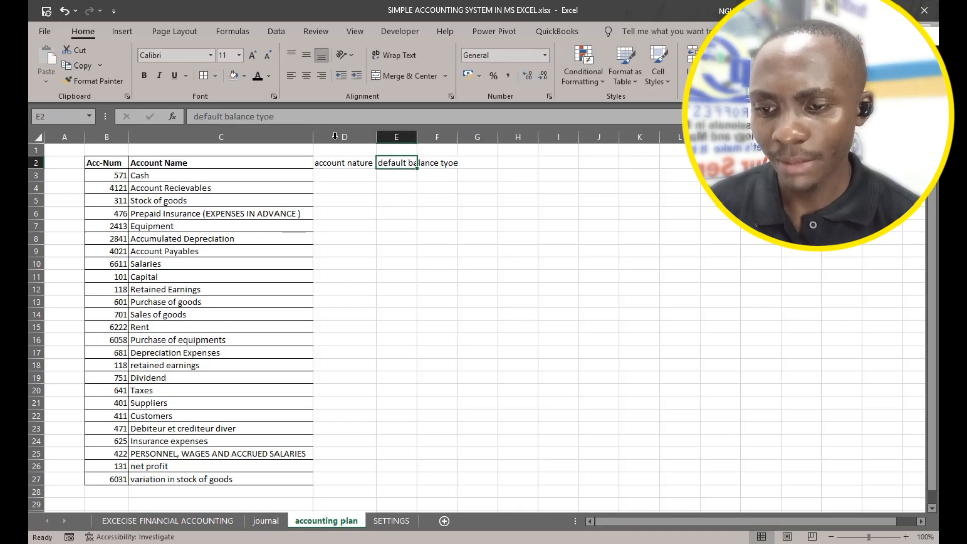
left_click(302, 120)
key("BackSpace")
key("BackSpace")
type("pe")
key("Tab")
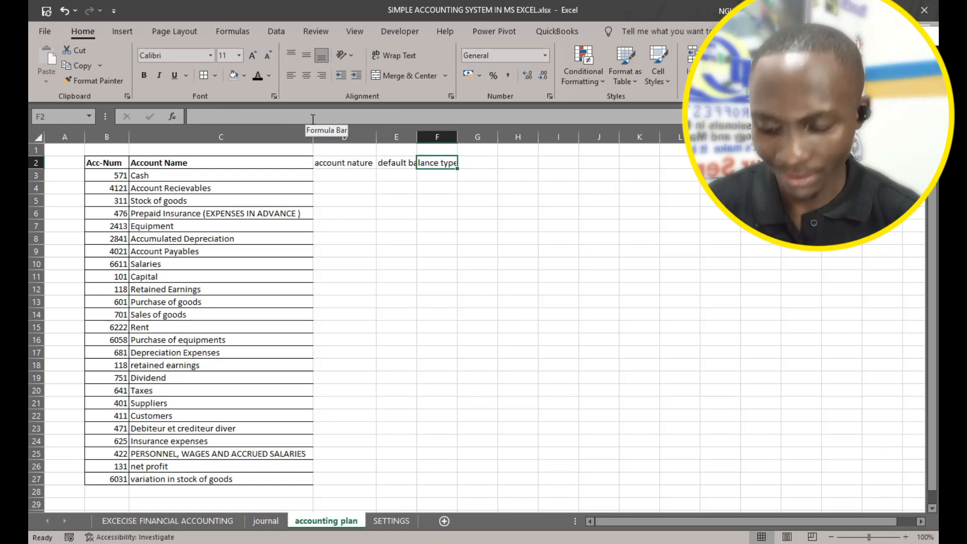
Add the header "account class" in F2 and fit columns D to F to their contents.
type("account cla")
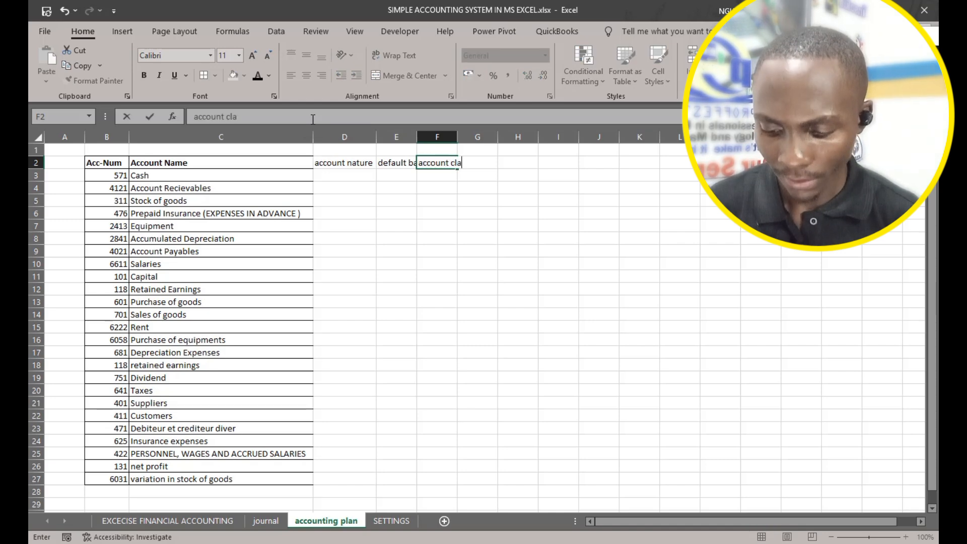
key("Tab")
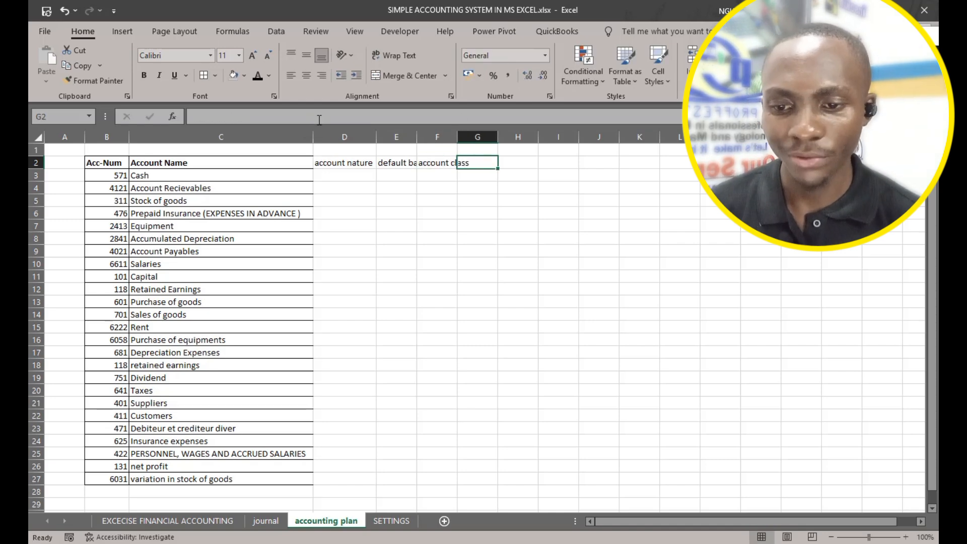
left_click(433, 198)
left_click_drag(348, 135, 443, 137)
double_click(417, 136)
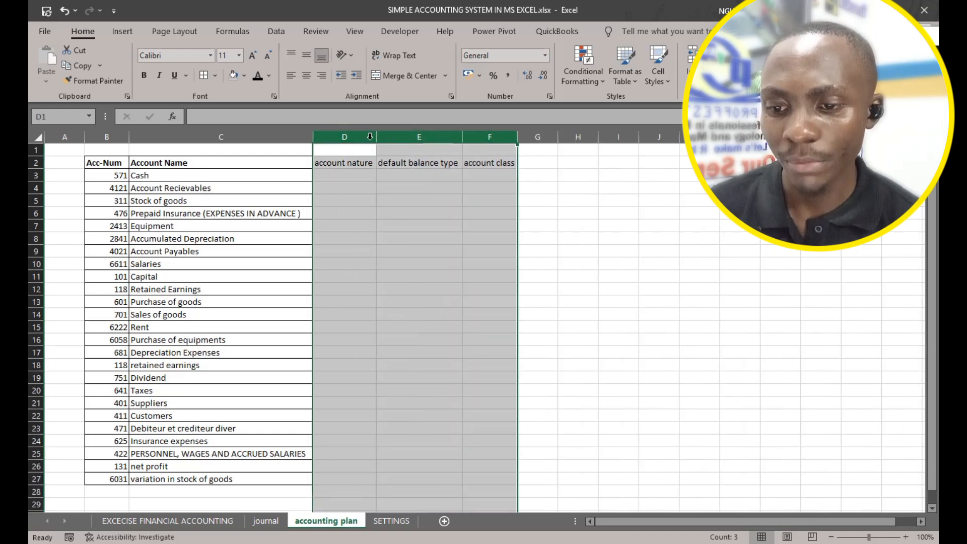
left_click(374, 225)
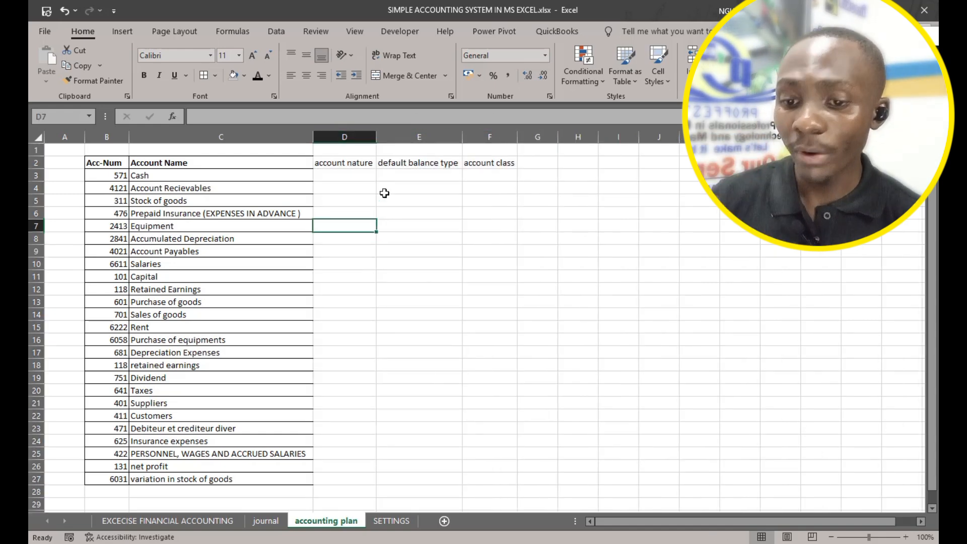
left_click(358, 175)
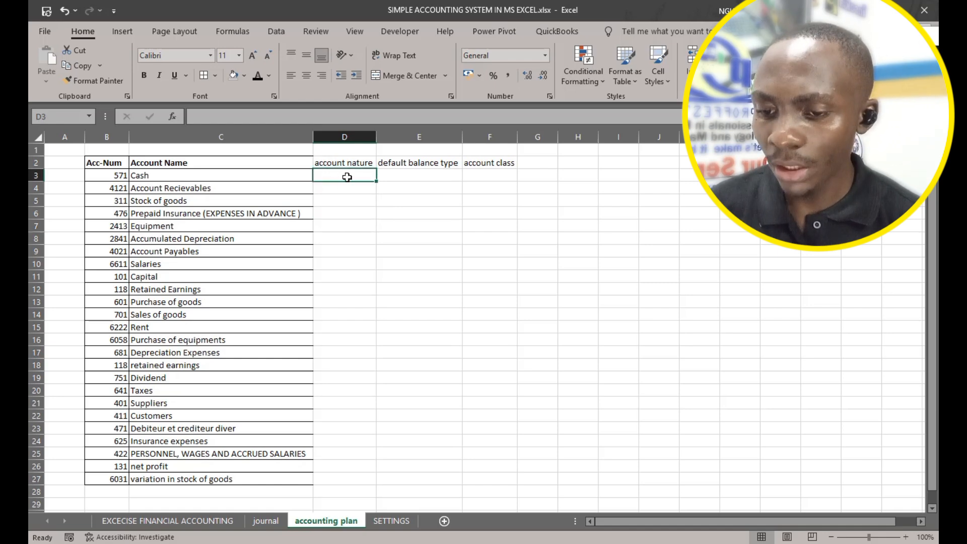
left_click(270, 263)
left_click(307, 351)
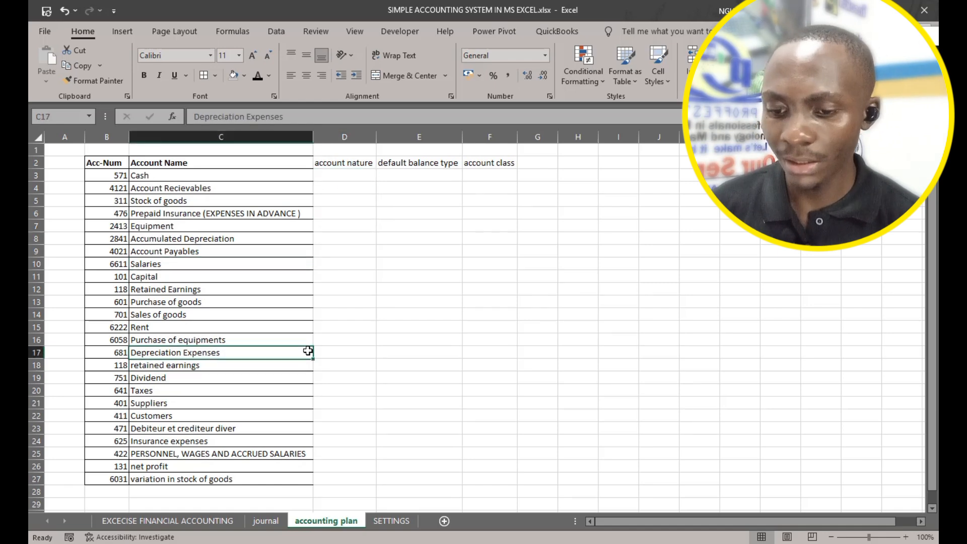
left_click(375, 299)
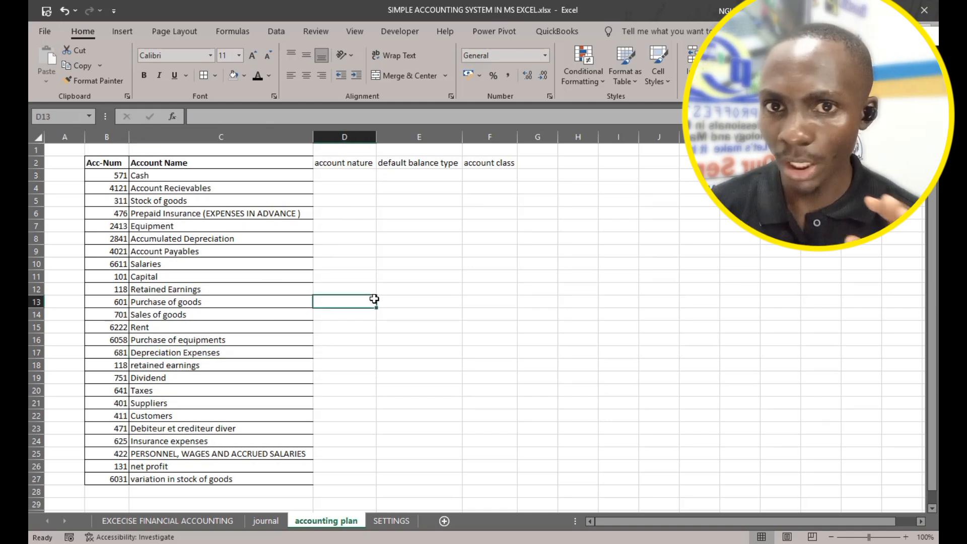
Convert the accounting plan range B2:F27 into a table with headers.
left_click_drag(103, 164, 490, 475)
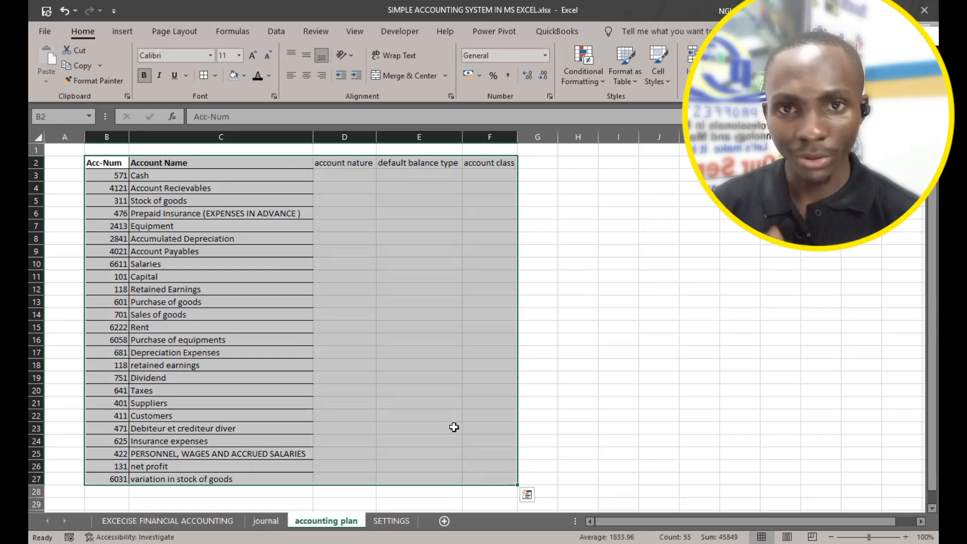
left_click(122, 31)
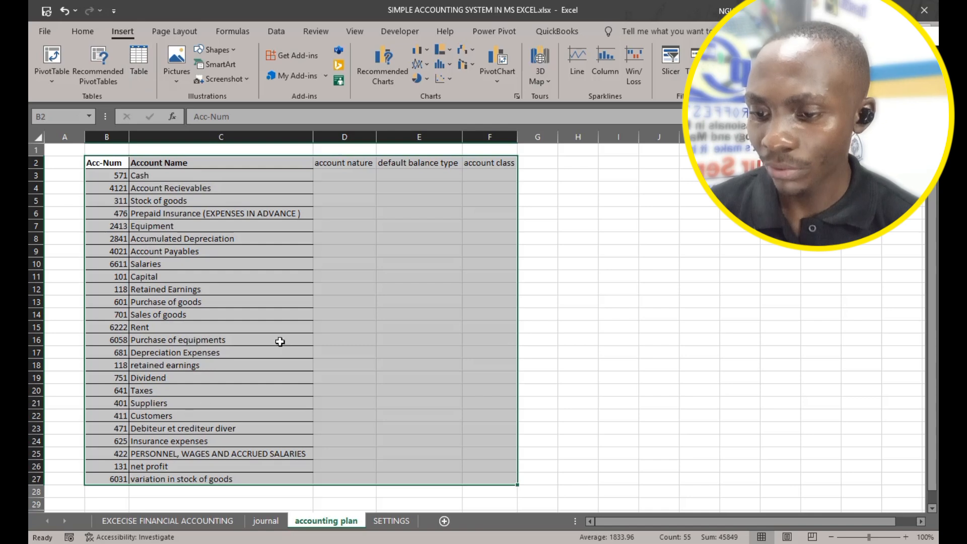
left_click(252, 291)
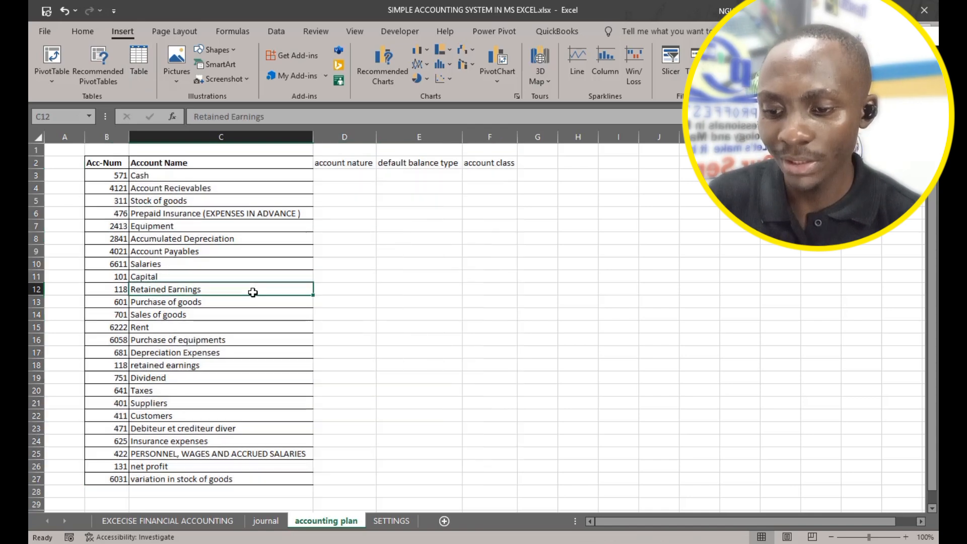
left_click_drag(95, 162, 495, 481)
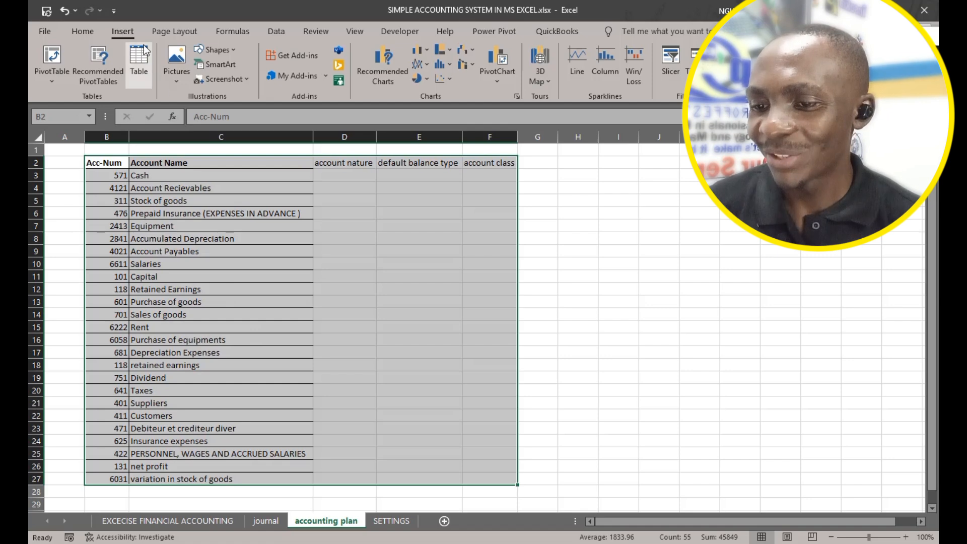
left_click(138, 63)
left_click_drag(579, 356, 395, 228)
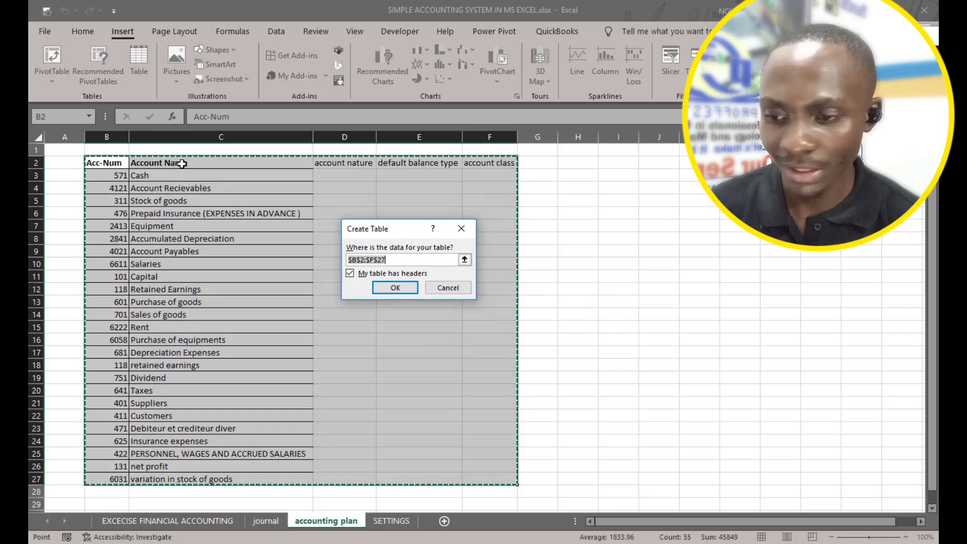
left_click(403, 288)
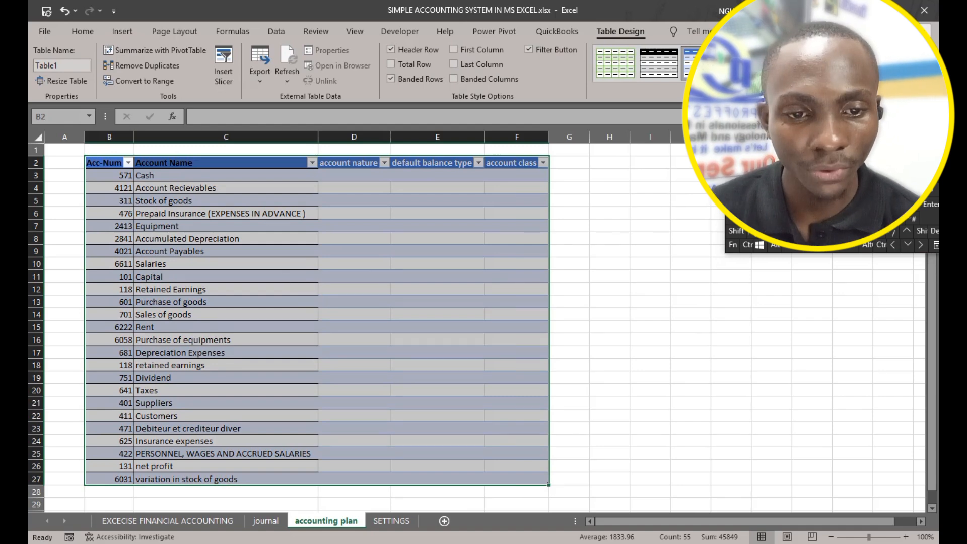
Set the accounting plan table's style to None and apply all borders to B2:F27.
left_click(905, 76)
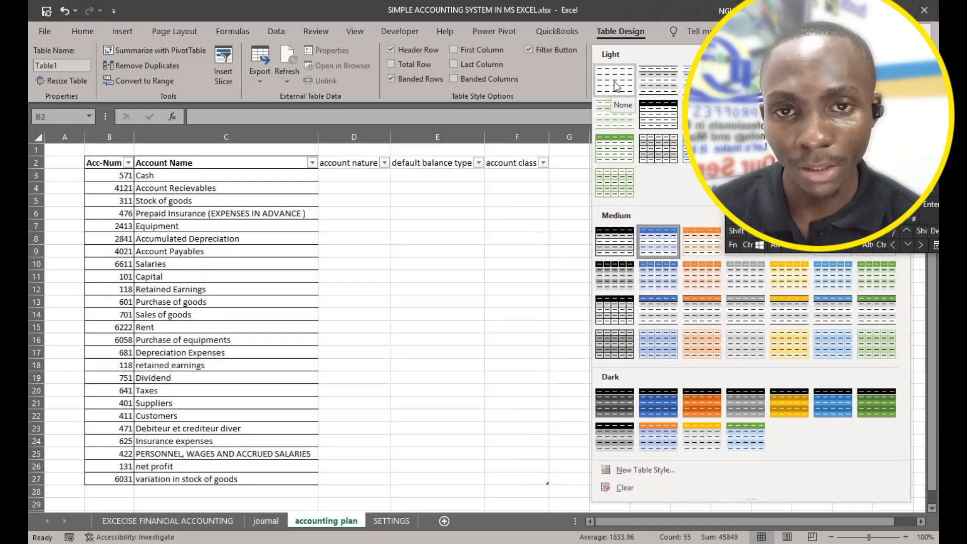
left_click(617, 83)
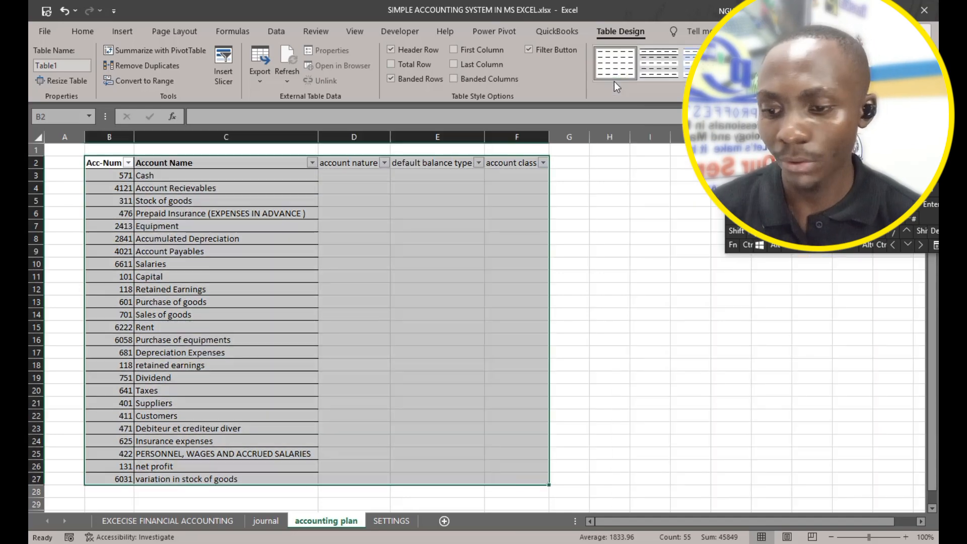
left_click(81, 35)
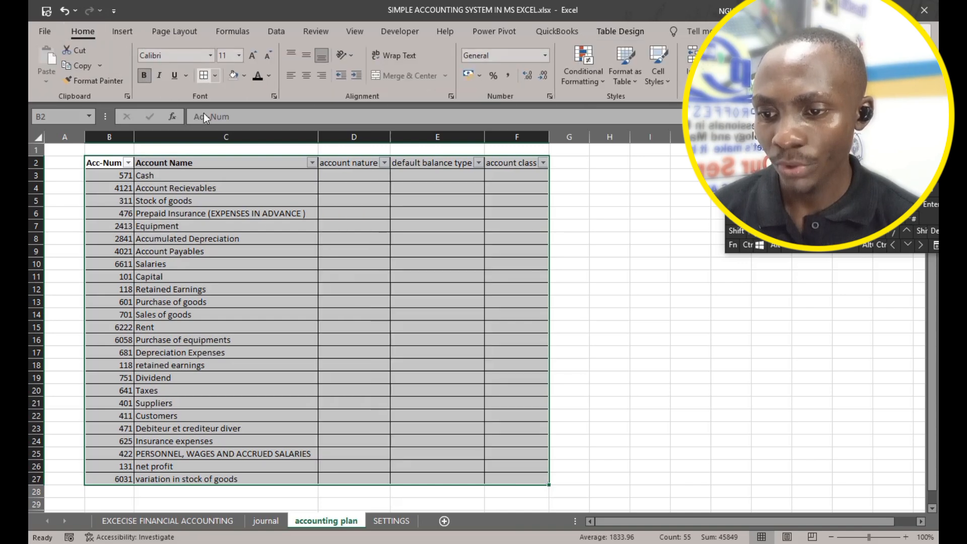
left_click(324, 326)
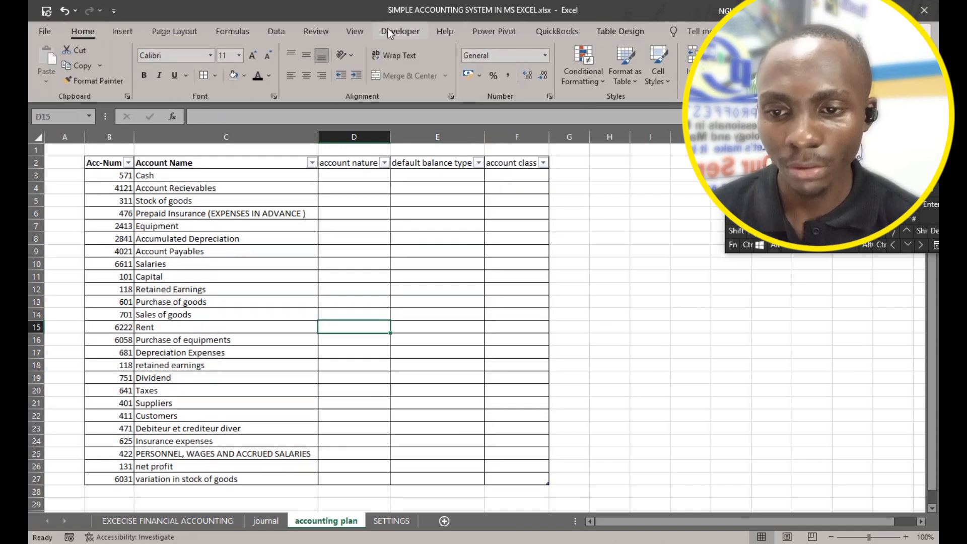
Hide the gridlines on the accounting plan sheet.
left_click(362, 28)
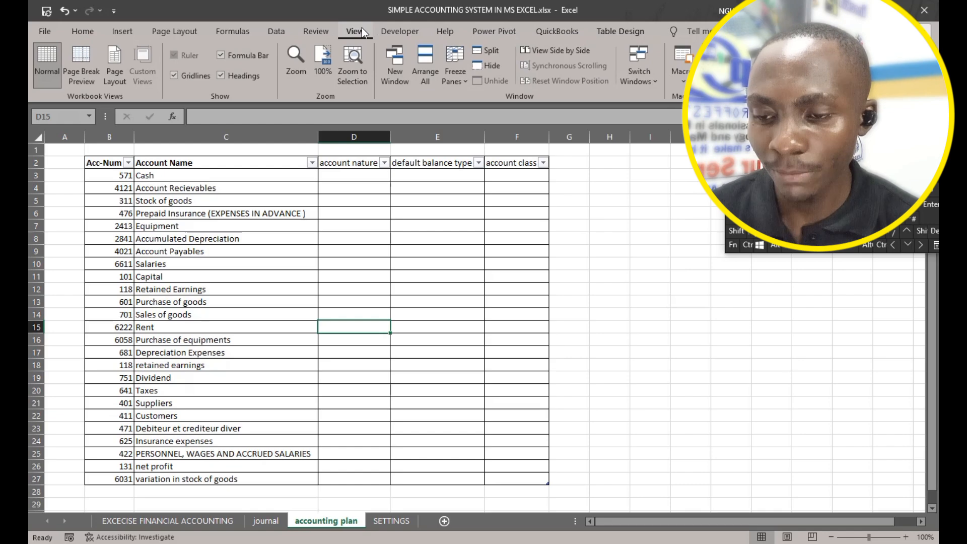
left_click(174, 75)
scroll(403, 410, "down", 3)
scroll(416, 432, "up", 3)
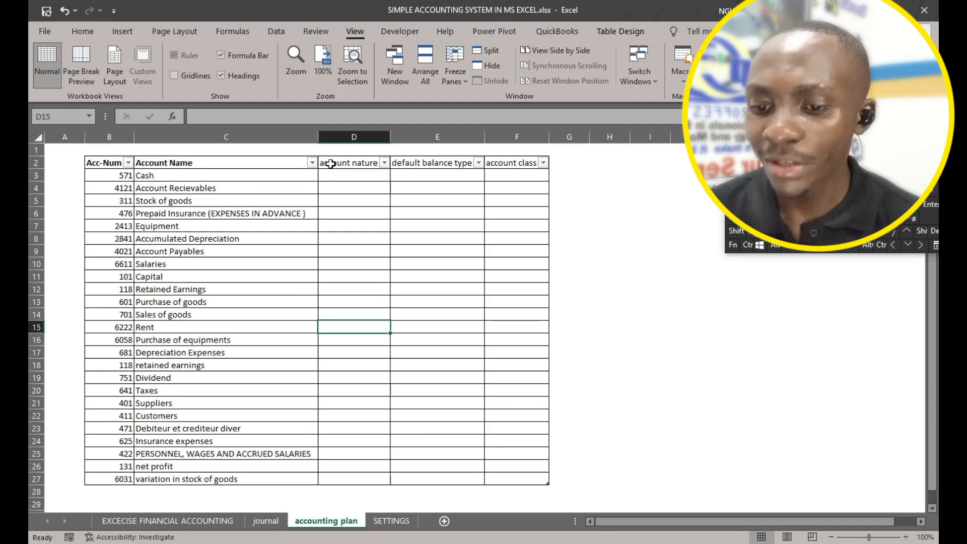
Fill the table's header row B2:F2 with the blue theme color.
left_click(89, 162)
left_click(78, 28)
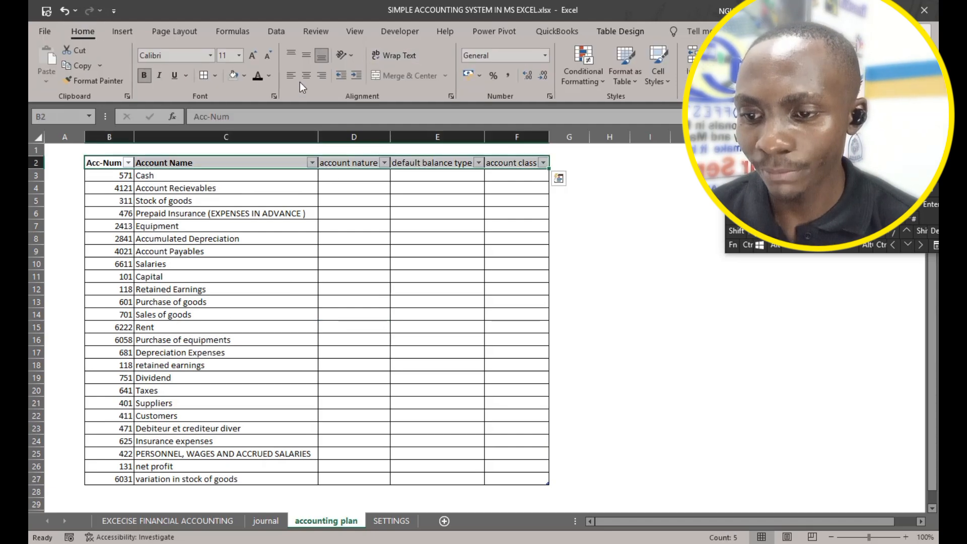
left_click(244, 75)
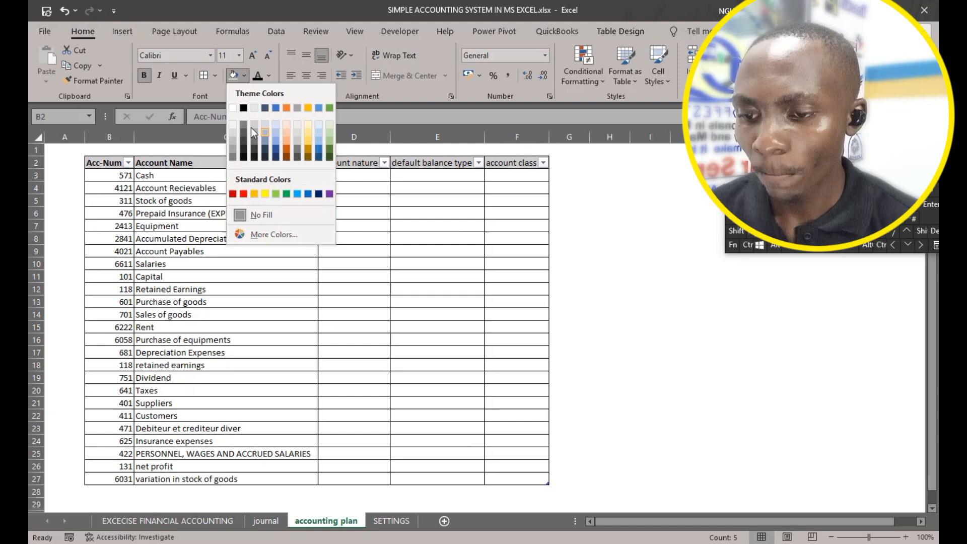
left_click(277, 107)
left_click(351, 369)
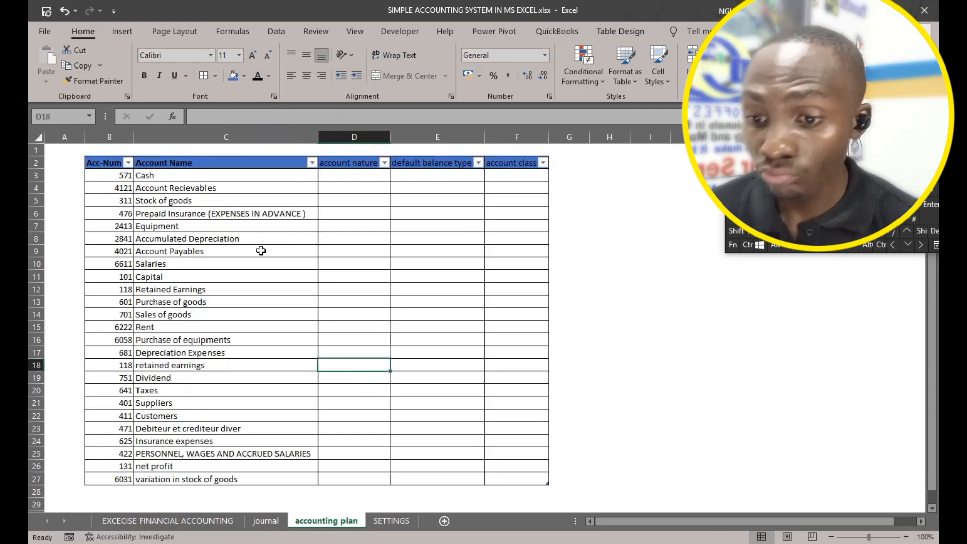
Set the font color of the header row B2:F2 to White, Background 1, Darker 15%.
left_click(87, 163)
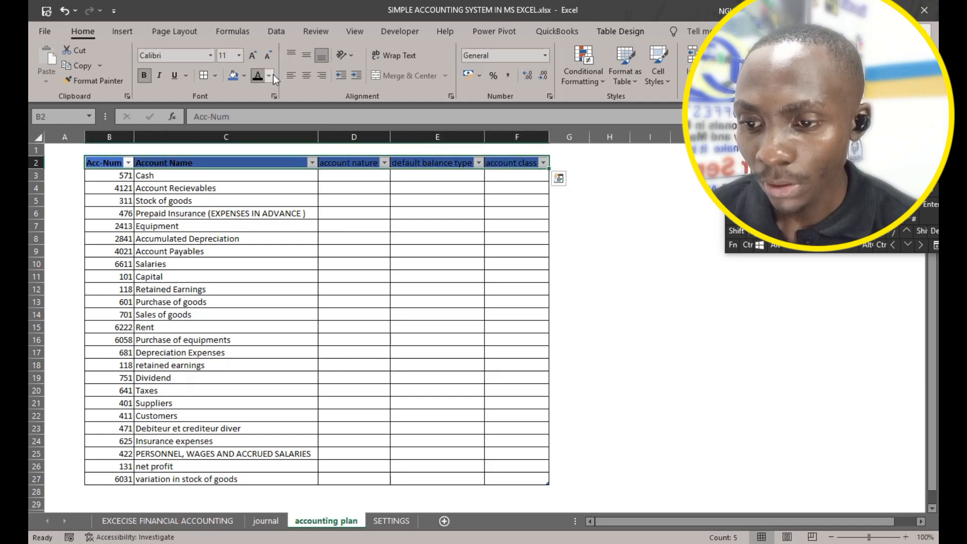
left_click(270, 76)
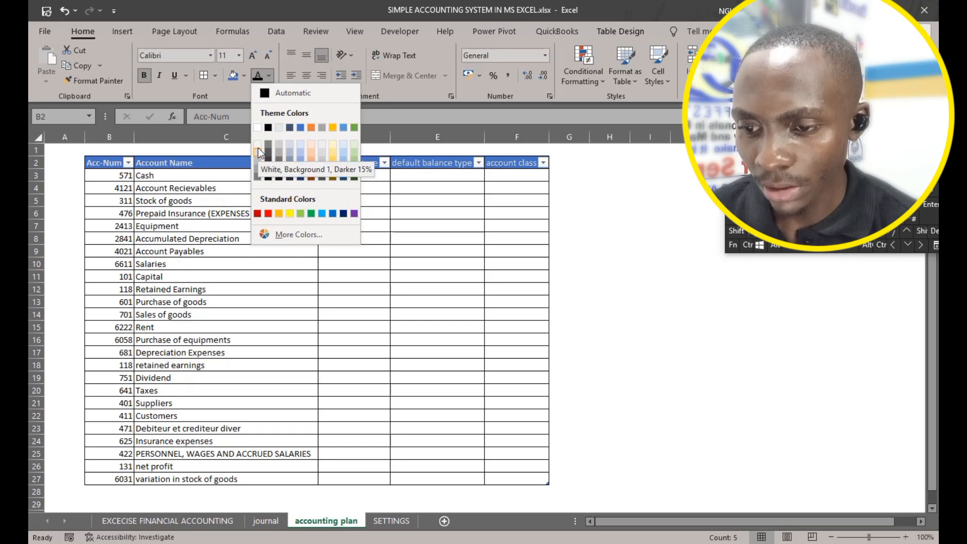
left_click(258, 147)
left_click(366, 280)
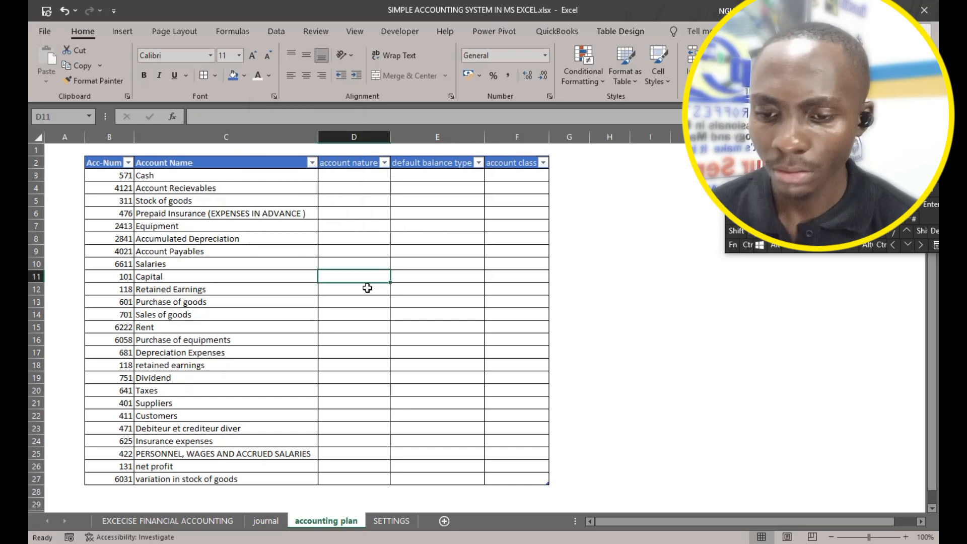
Make all the header text in B2:F2 bold.
left_click(88, 160)
left_click(150, 77)
left_click(147, 77)
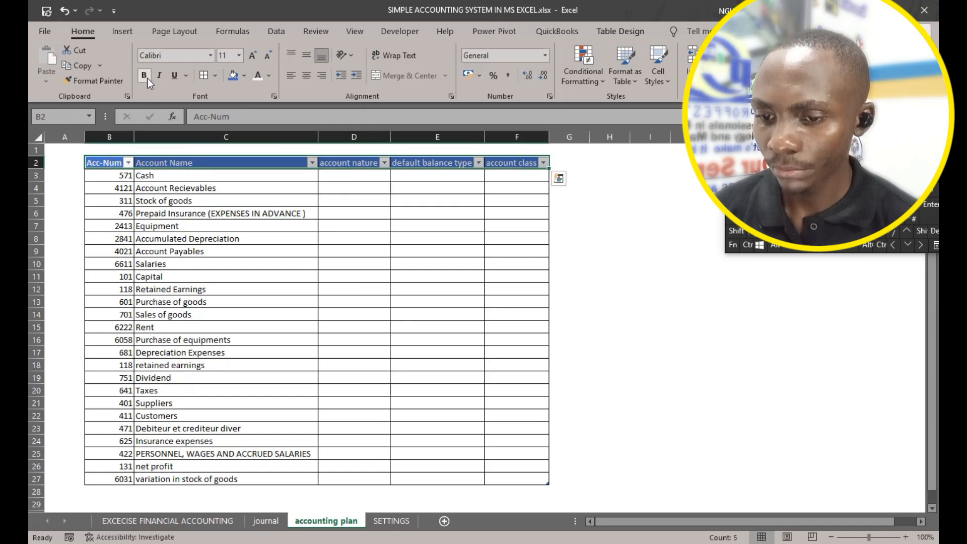
left_click(263, 440)
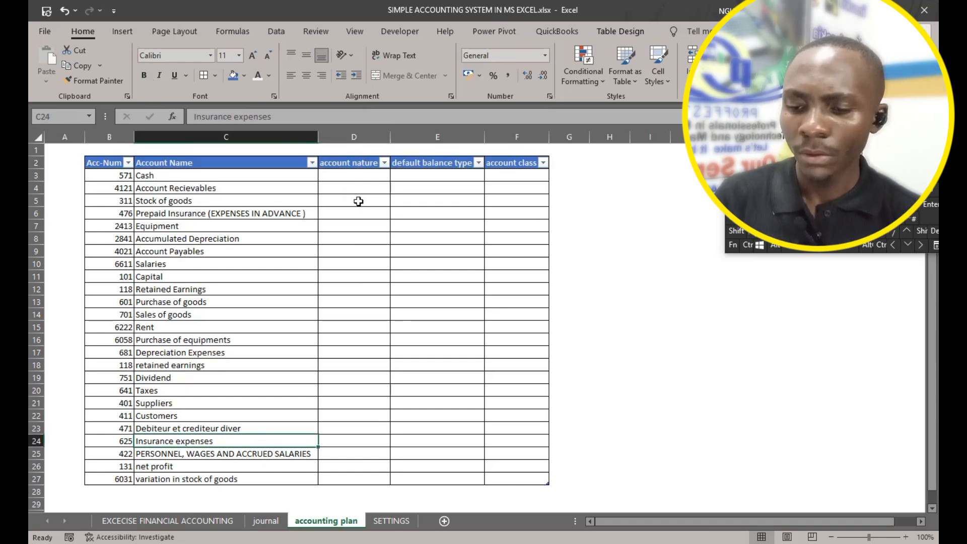
Enter "asset" as the account nature of the Cash account in D3.
left_click(331, 285)
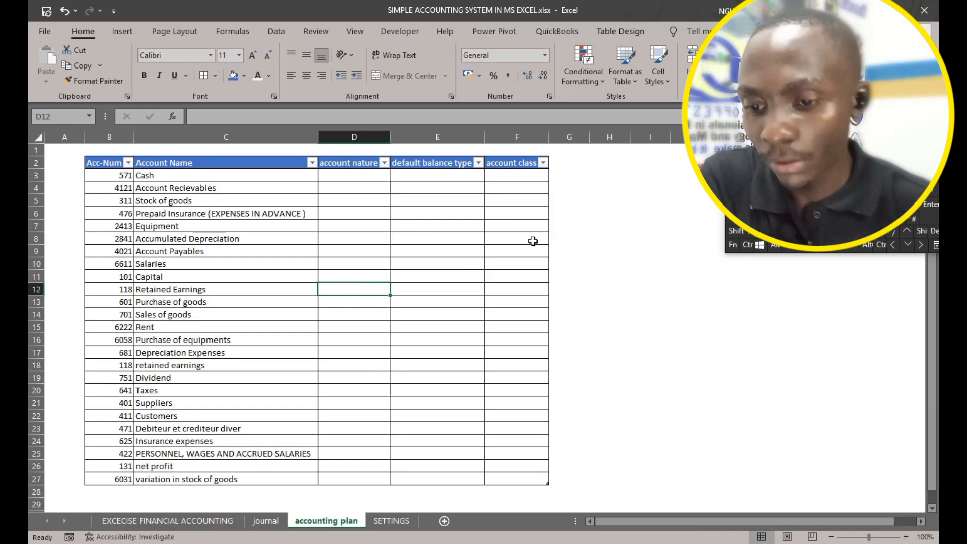
left_click(591, 252)
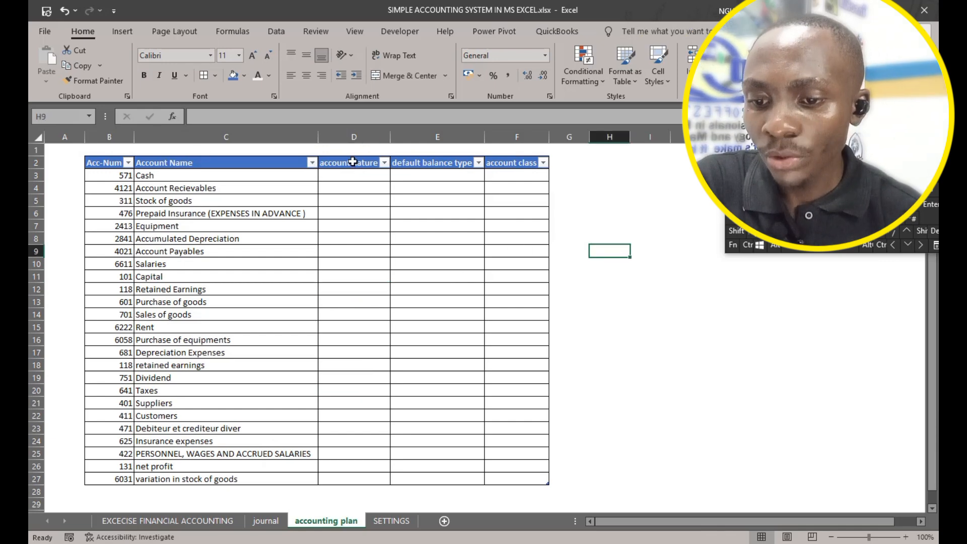
left_click(349, 285)
left_click(121, 177)
left_click(165, 177)
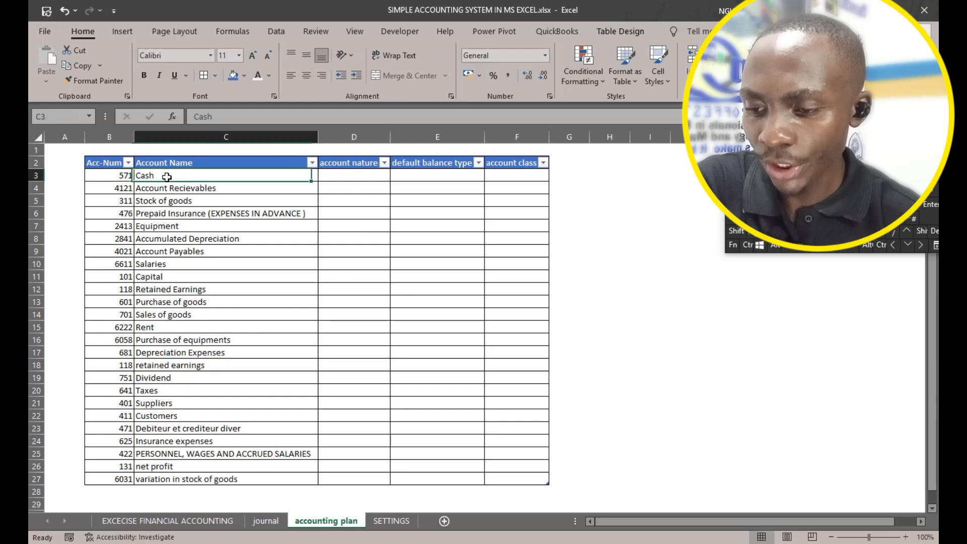
left_click(338, 176)
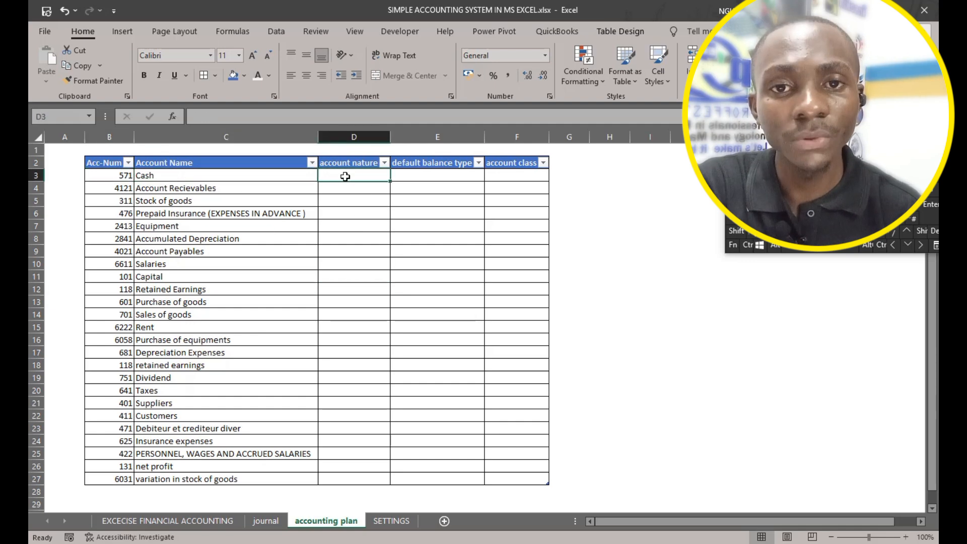
type("asset")
key("Tab")
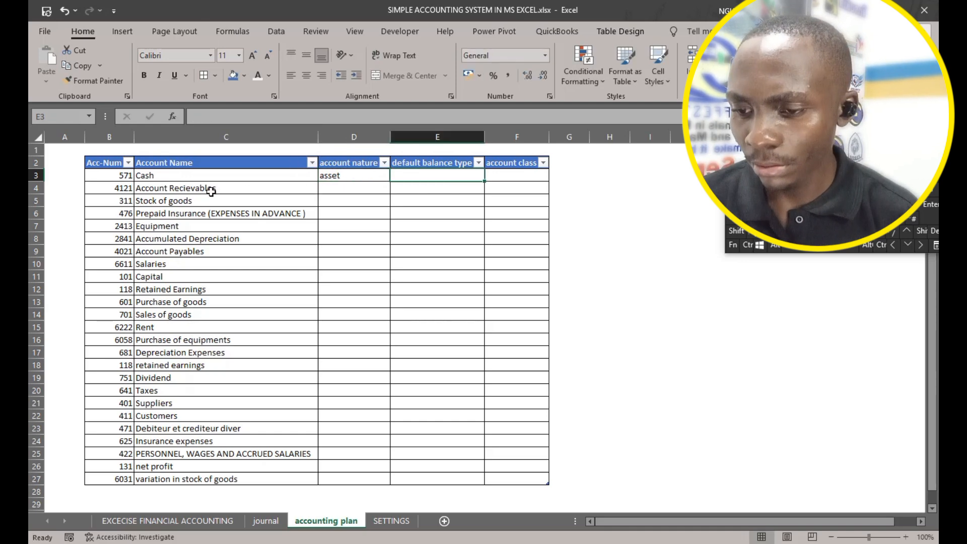
Review the accounts from Account Recievables down to the table's end and their empty account nature cells.
left_click(228, 186)
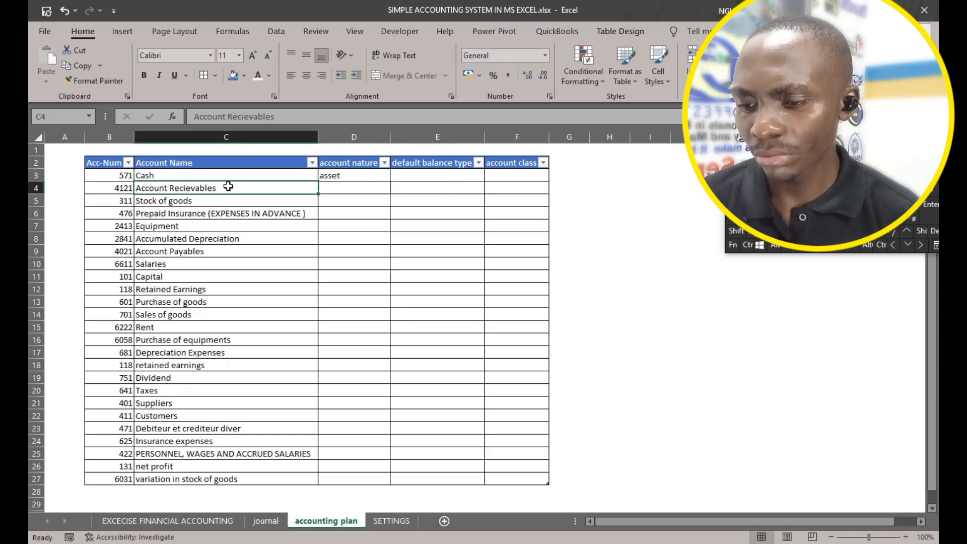
left_click(375, 188)
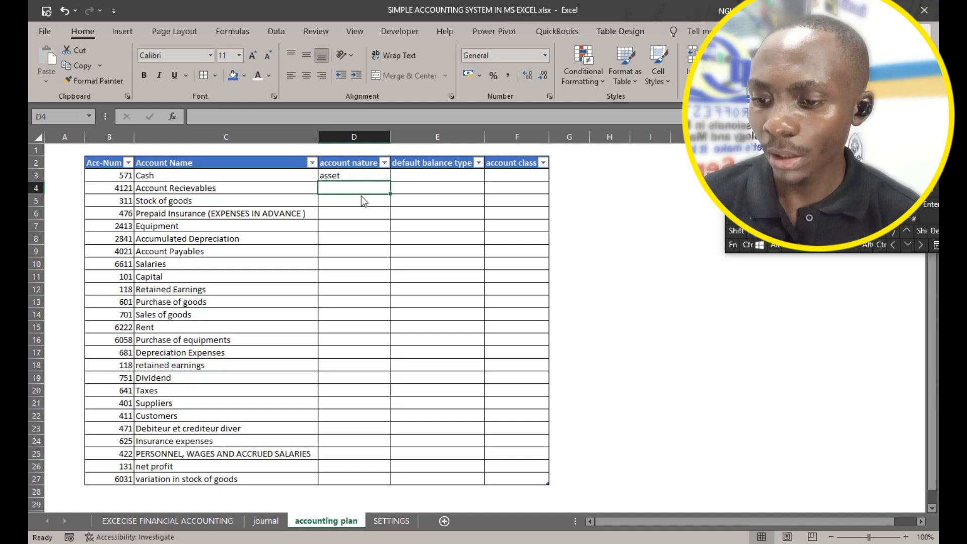
left_click(356, 200)
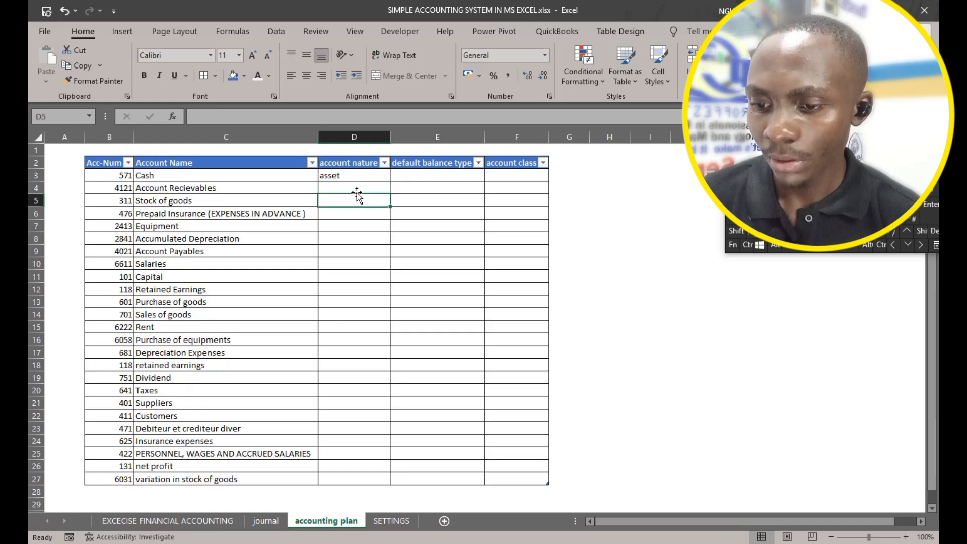
left_click(359, 187)
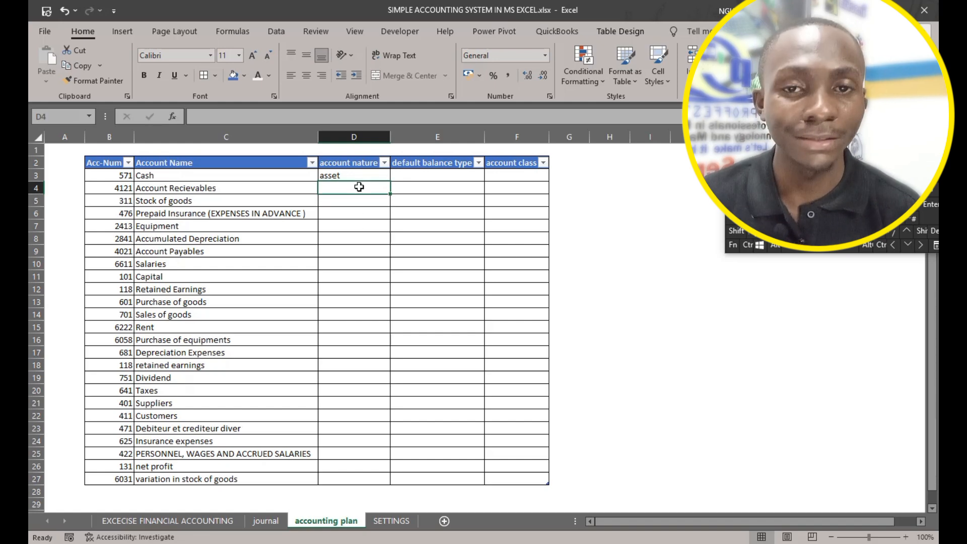
left_click(352, 200)
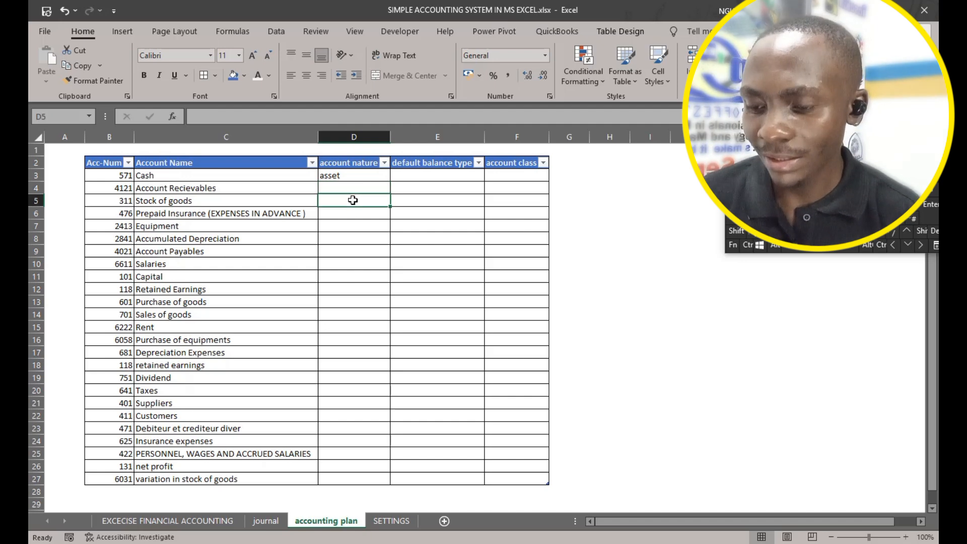
left_click(355, 212)
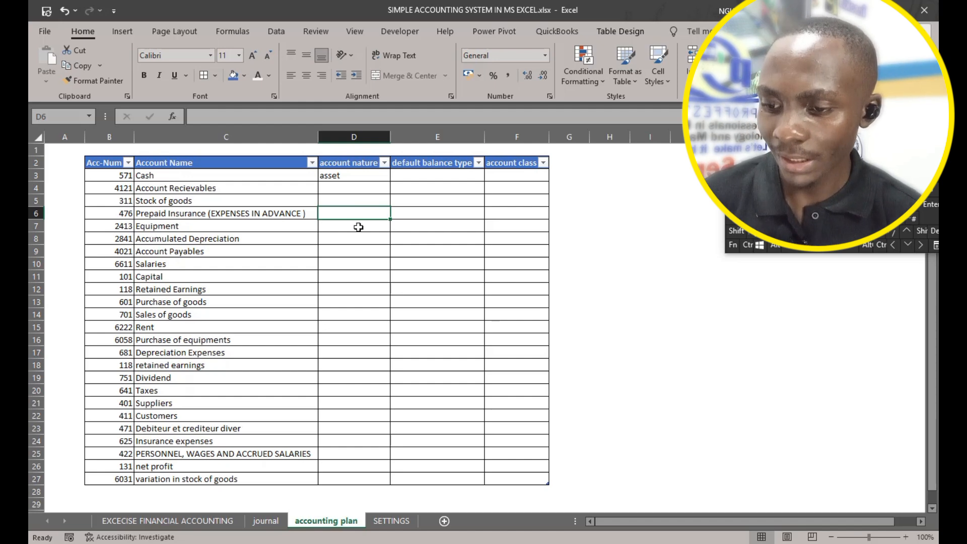
left_click(352, 226)
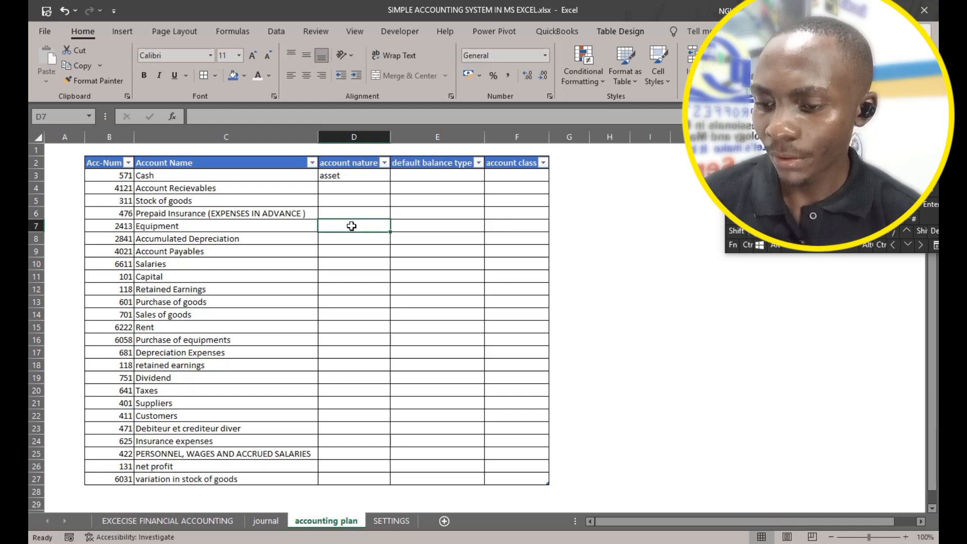
left_click(351, 275)
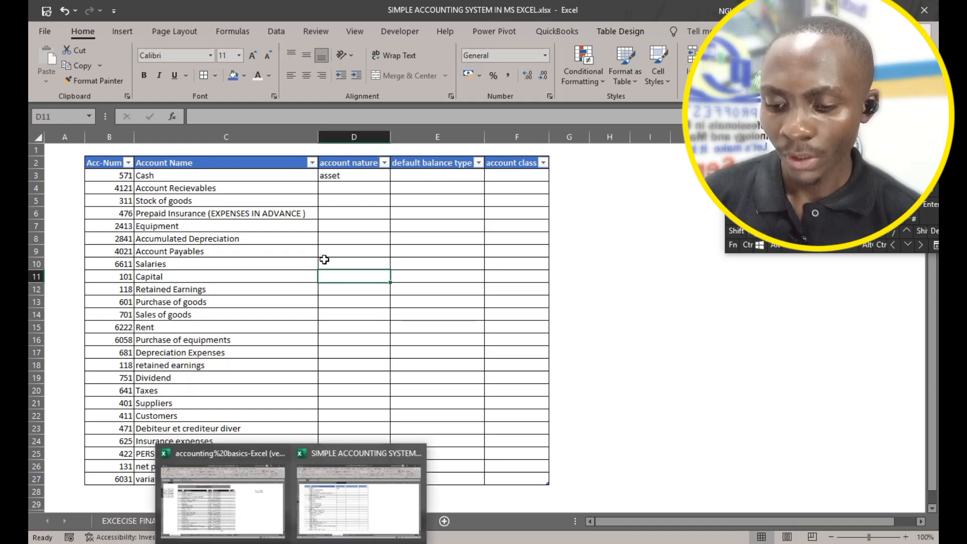
scroll(112, 416, "down", 2)
left_click(111, 416)
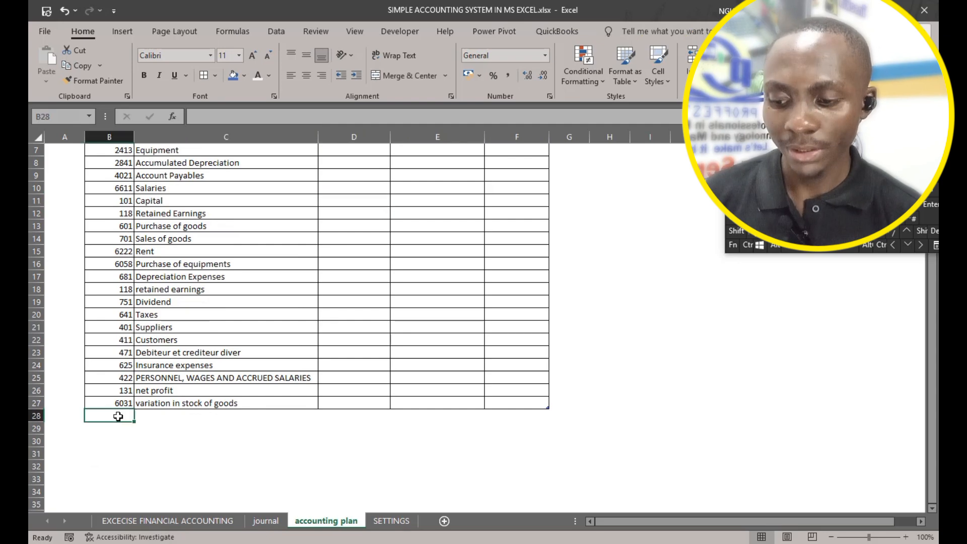
left_click(370, 420)
scroll(378, 382, "up", 2)
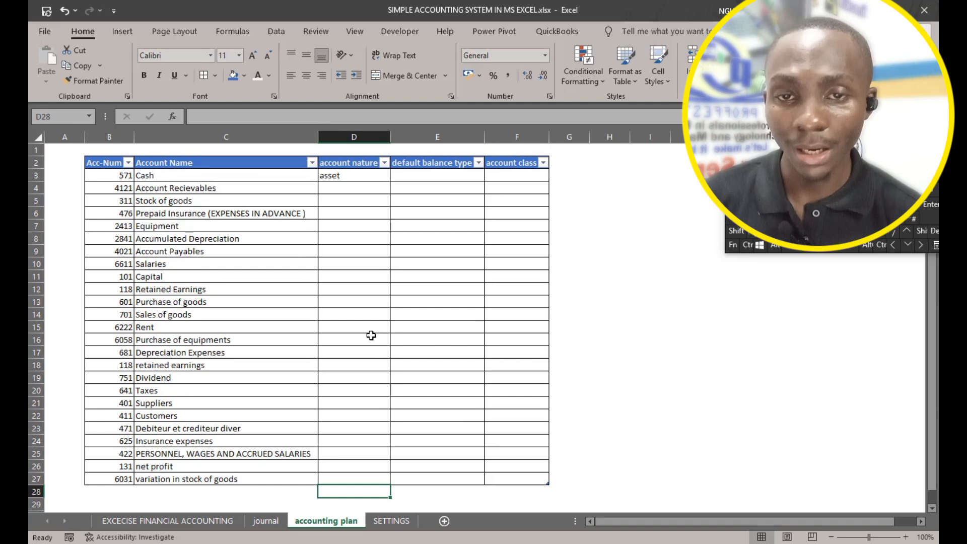
Clear the account nature entered for the Cash account in D3.
left_click(355, 180)
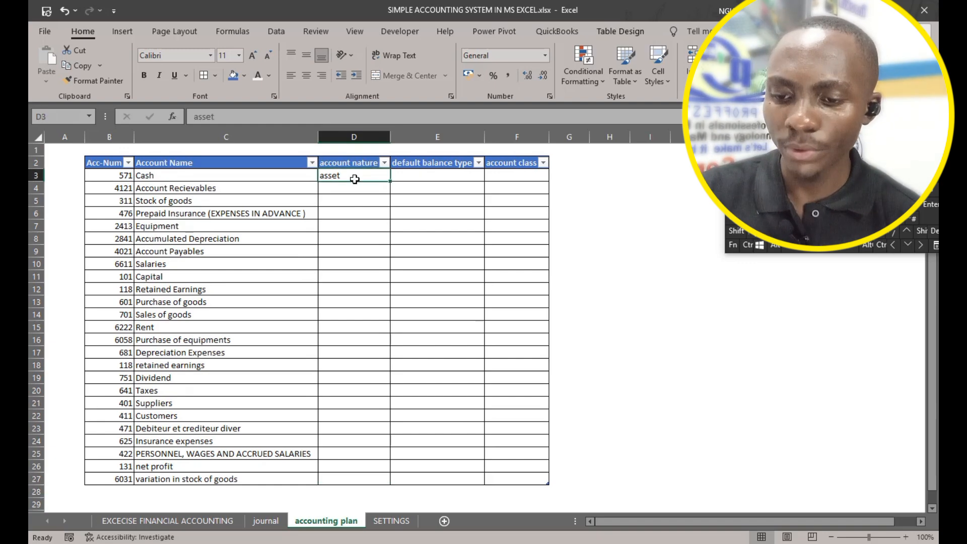
key("BackSpace")
Fill the ACCOUNT NATURS heading in B2 of the SETTINGS sheet with blue.
left_click(395, 522)
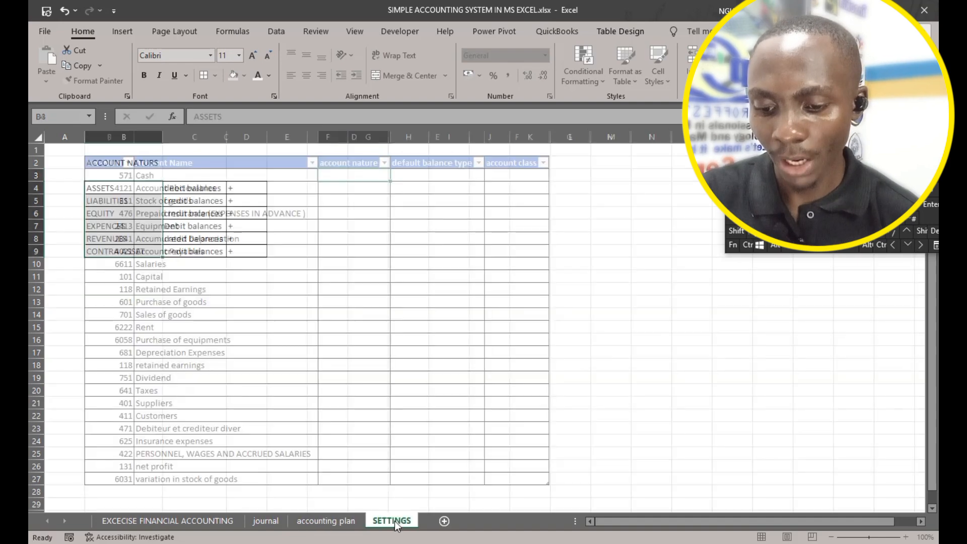
left_click_drag(129, 187, 131, 251)
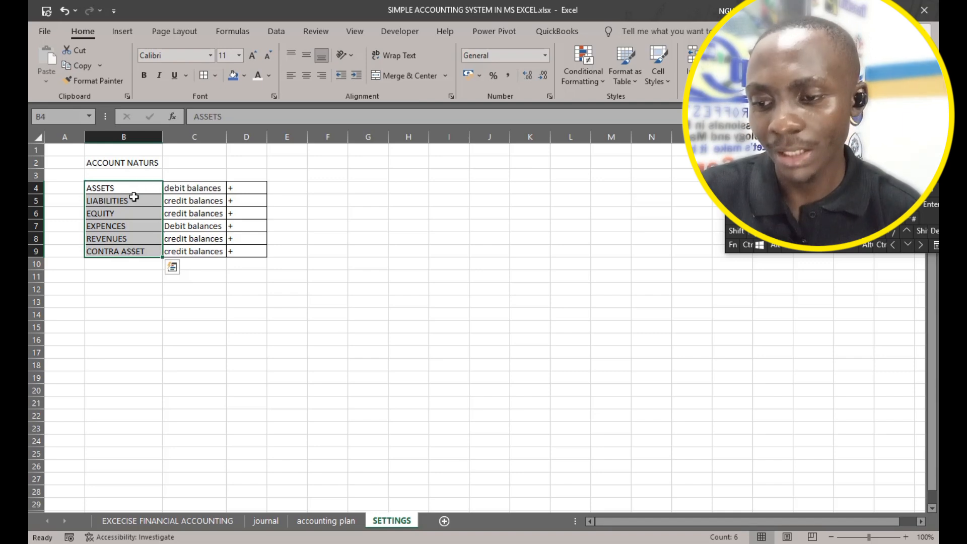
left_click(134, 164)
left_click(234, 75)
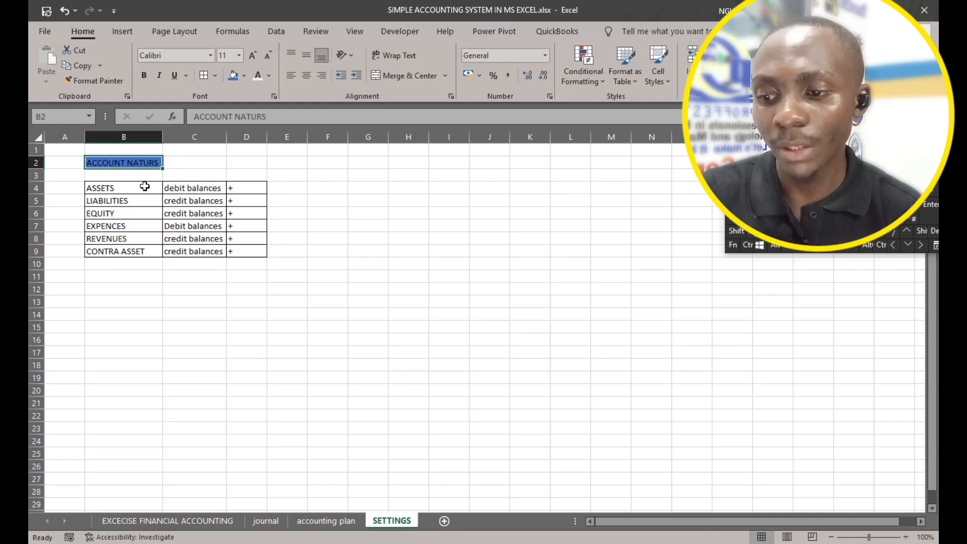
left_click_drag(145, 188, 150, 250)
Start a data validation rule that allows a List for the account nature cells D3:D27 on the accounting plan sheet.
left_click(349, 520)
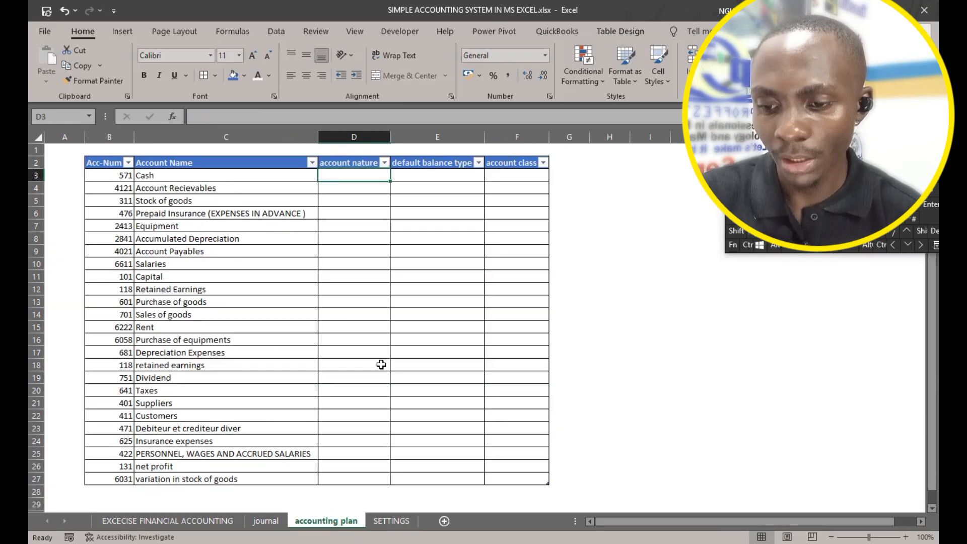
left_click_drag(360, 175, 383, 391)
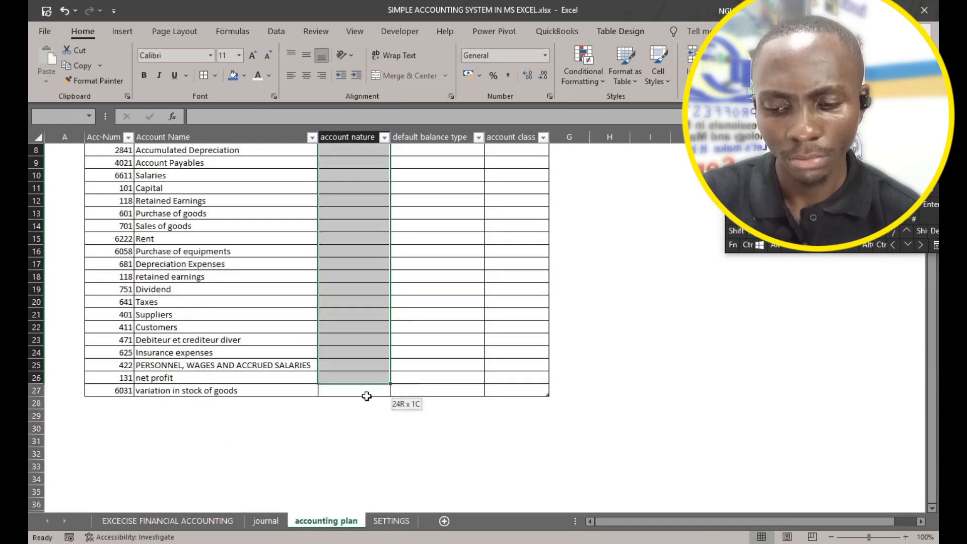
scroll(378, 392, "up", 2)
mouse_move(352, 180)
left_mouse_down()
mouse_move(355, 273)
mouse_move(359, 182)
left_mouse_up()
scroll(367, 267, "down", 1)
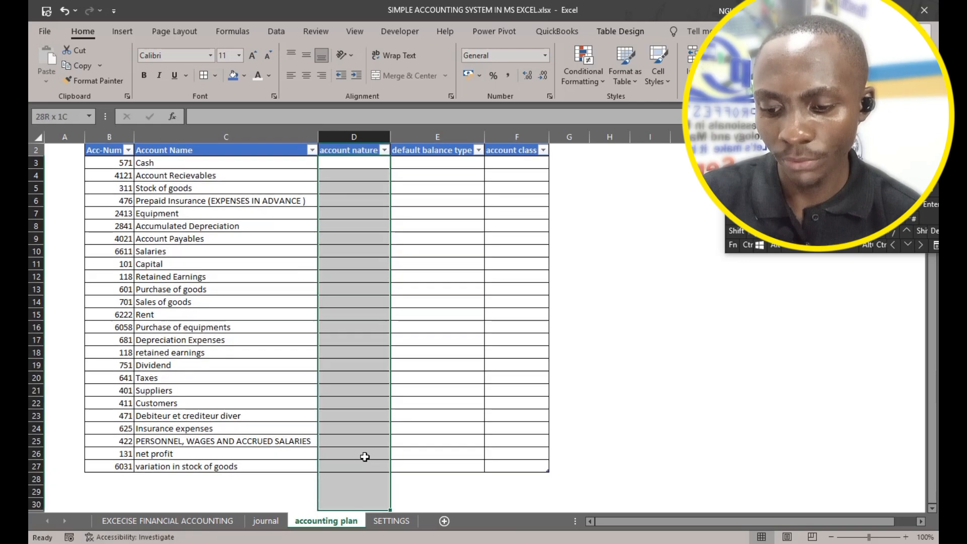
scroll(357, 421, "up", 1)
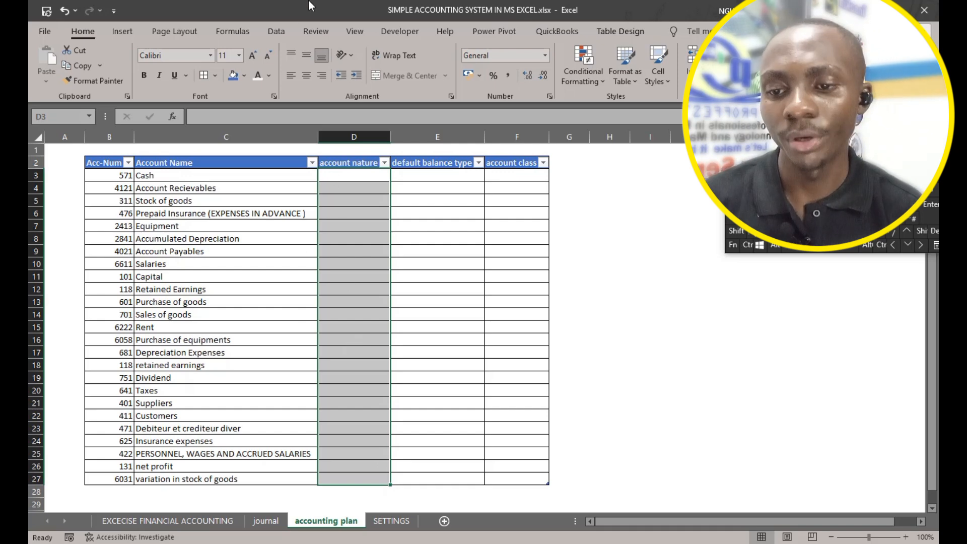
left_click(289, 32)
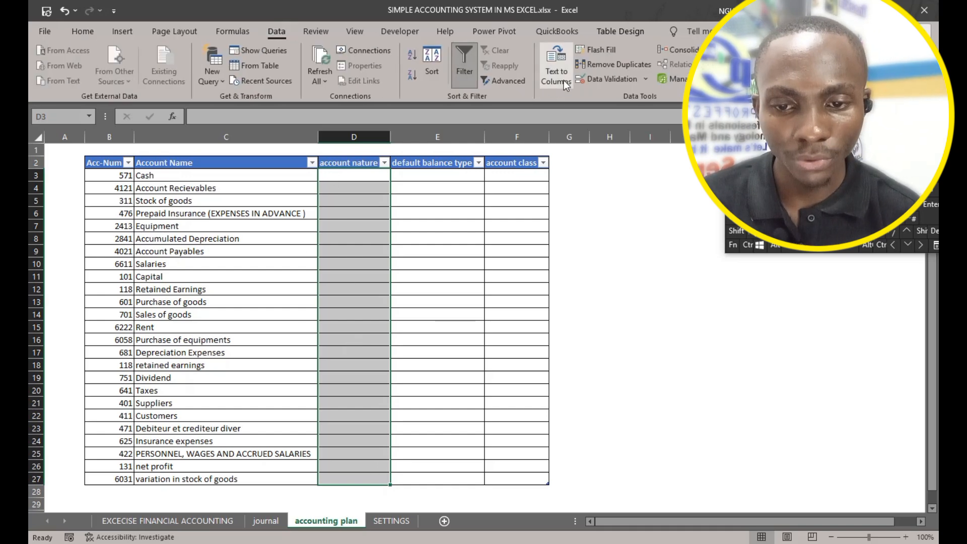
left_click(611, 78)
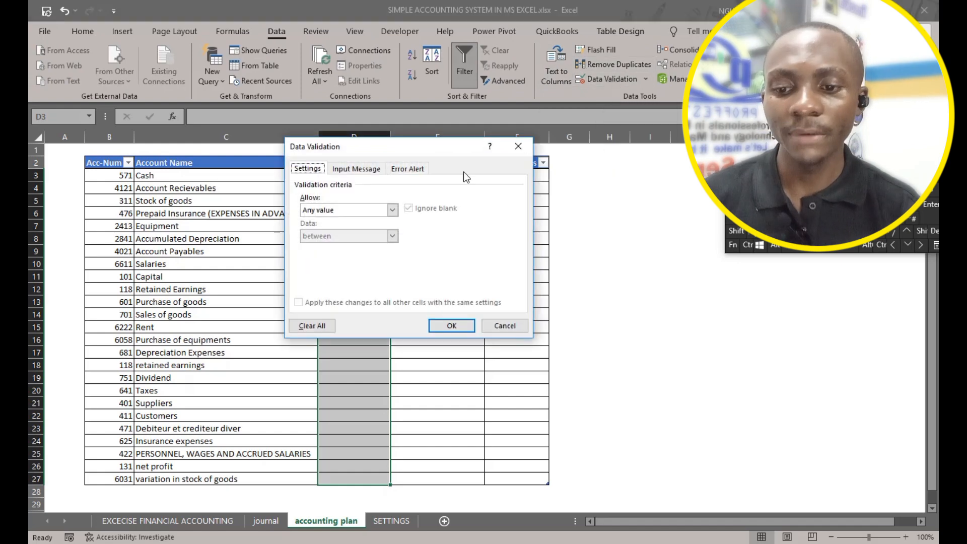
left_click_drag(393, 152, 555, 151)
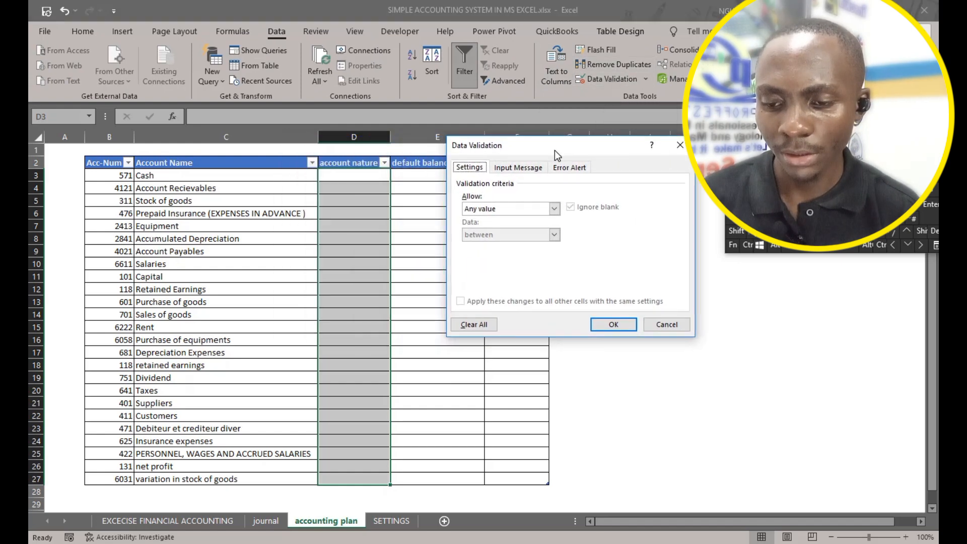
left_click(555, 209)
left_click(479, 243)
Use the account natures in SETTINGS B4:B9 as the validation list's source and apply the rule.
left_click(504, 261)
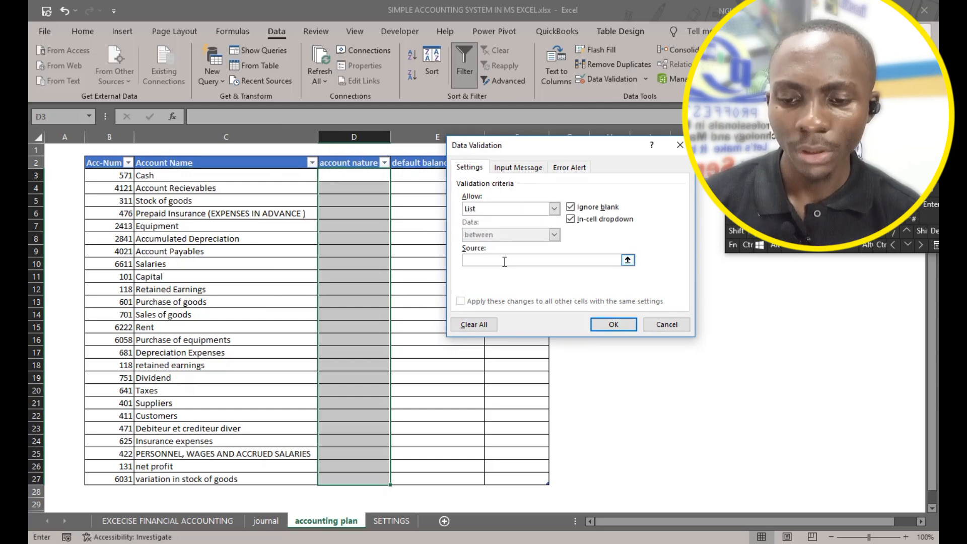
left_click(395, 522)
left_click_drag(134, 184, 130, 248)
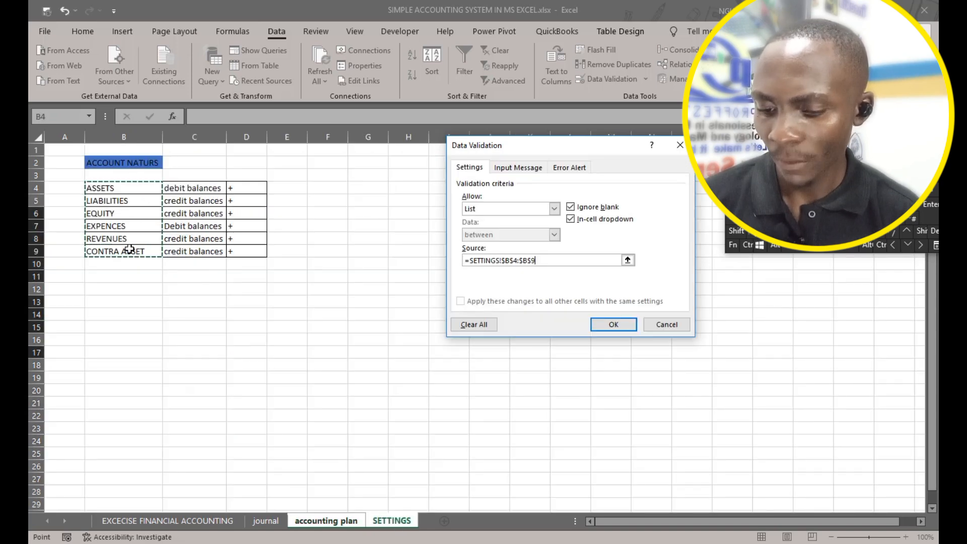
left_click(617, 324)
Choose ASSETS from the validation list as the account nature of Cash and Account Recievables.
left_click(374, 191)
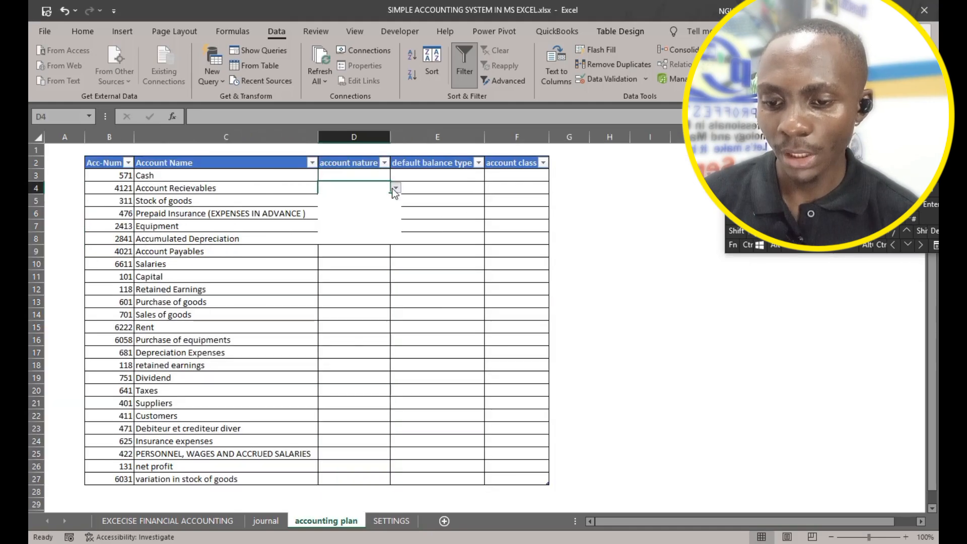
left_click(396, 188)
left_click(370, 174)
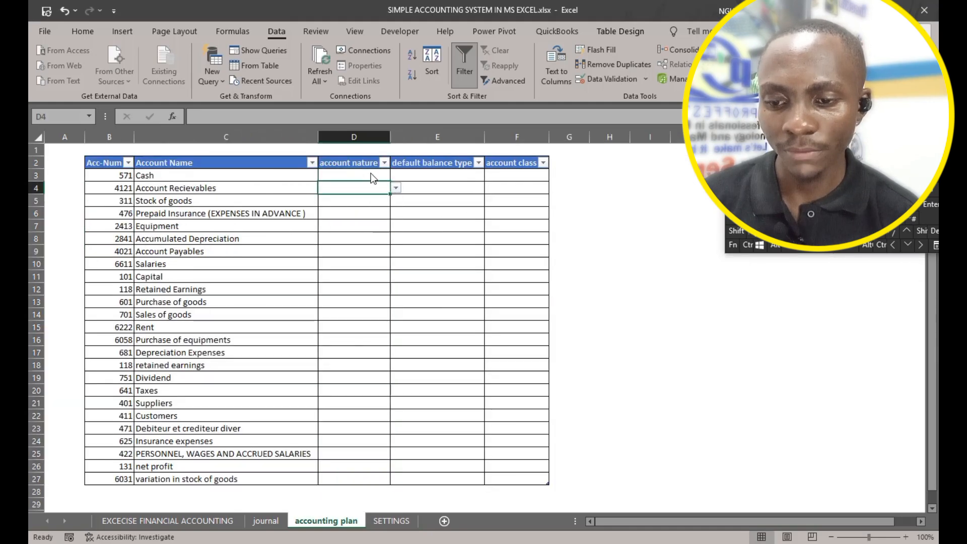
left_click(367, 172)
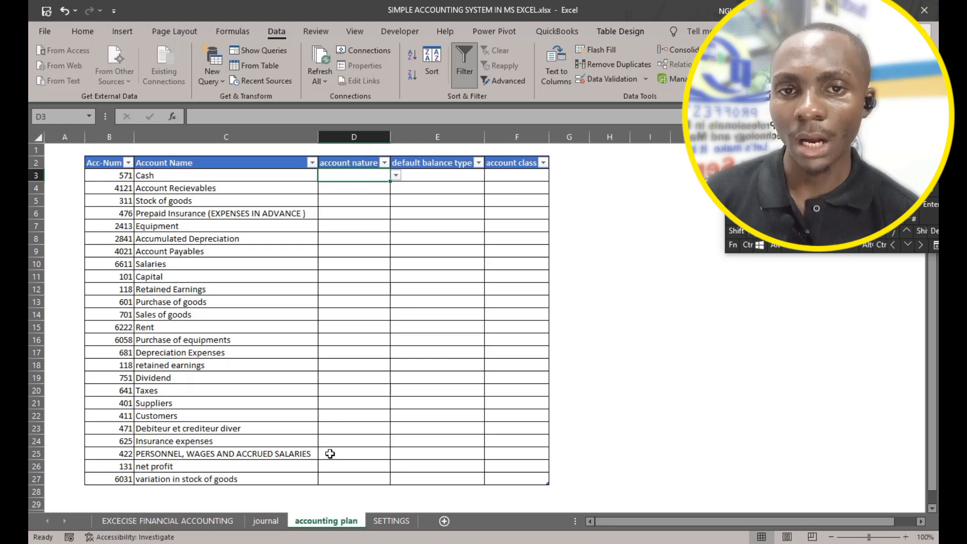
left_click(396, 176)
left_click(355, 188)
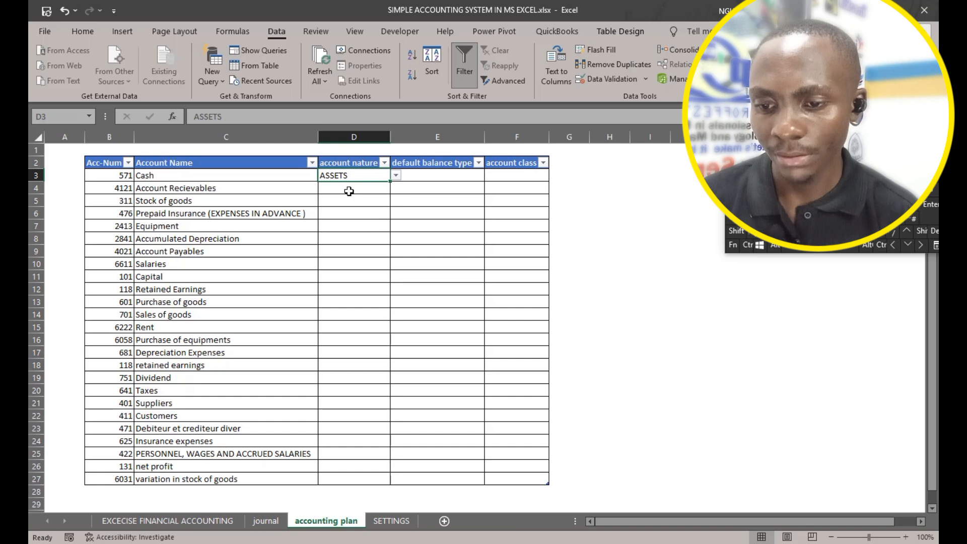
left_click(349, 192)
left_click(396, 189)
left_click(350, 204)
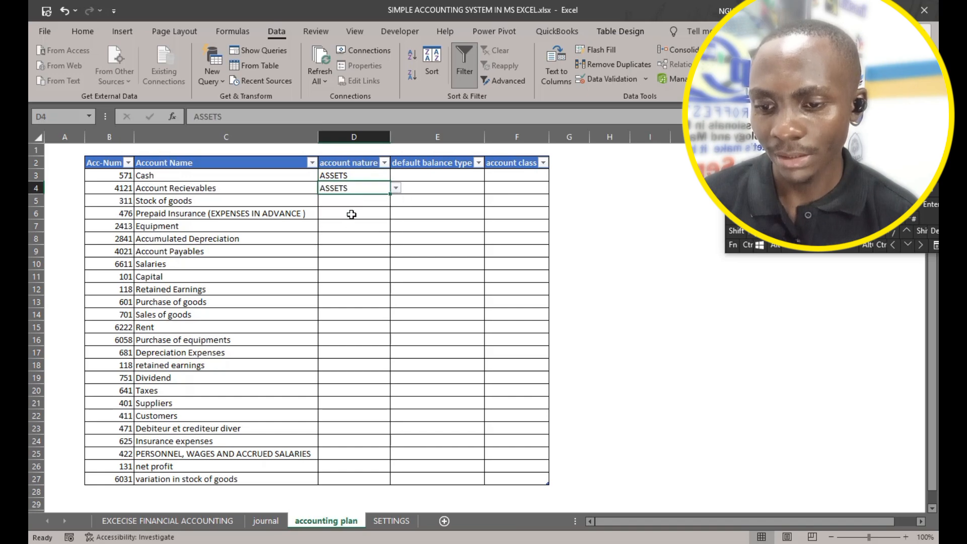
left_click(350, 202)
left_click(396, 199)
key("Escape")
left_click_drag(523, 273, 519, 262)
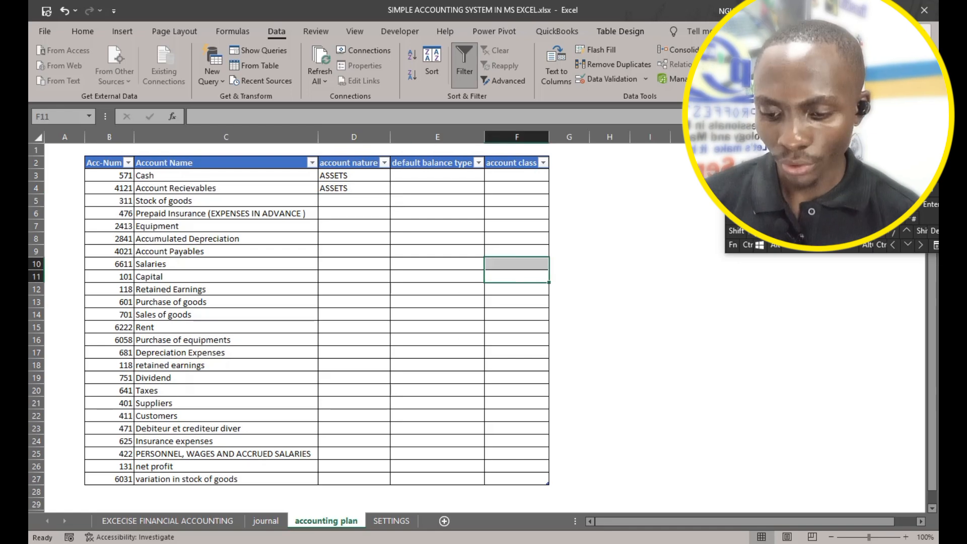
Switch to the accounting%20basics-Excel workbook and copy the account natures in F6:F30 of its Accounting plan sheet.
mouse_move(292, 506)
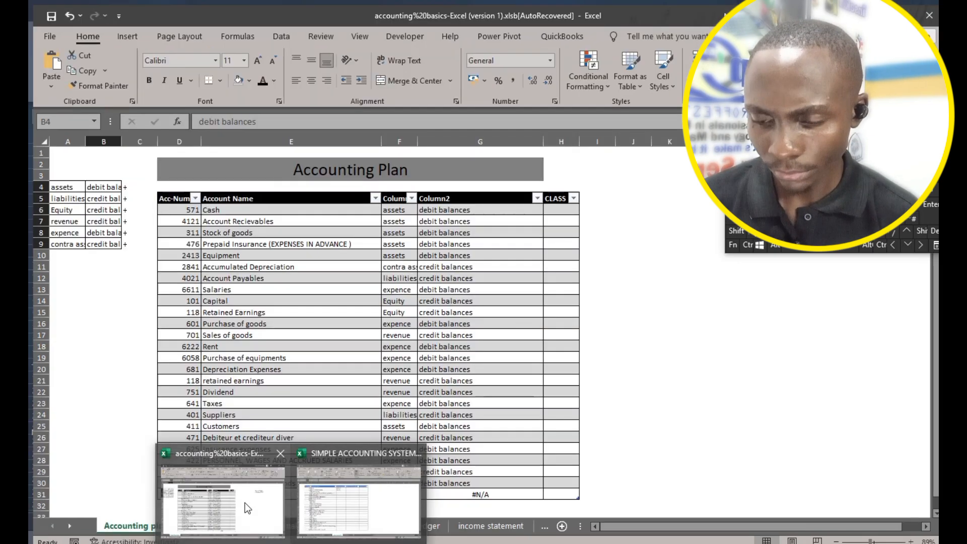
left_click(245, 502)
left_click_drag(388, 204, 391, 478)
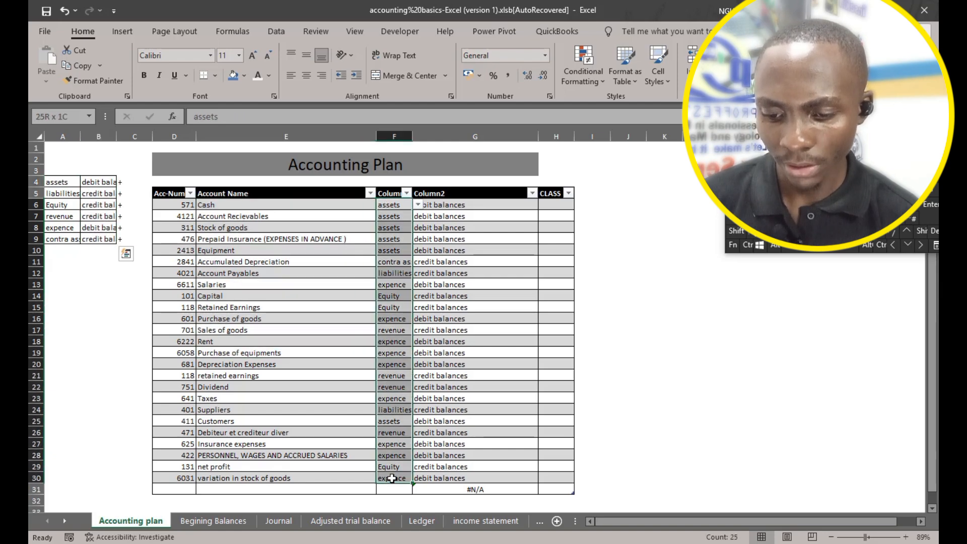
key("ctrl+c")
Return to the SIMPLE ACCOUNTING SYSTEM workbook and paste the copied account natures as values only into D3:D27.
key("alt+Tab")
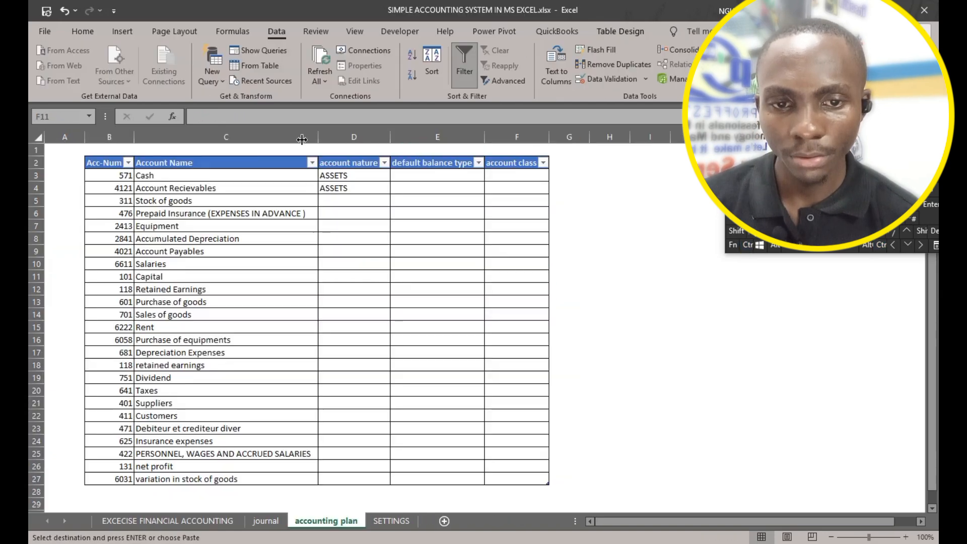
left_click_drag(334, 176, 398, 491)
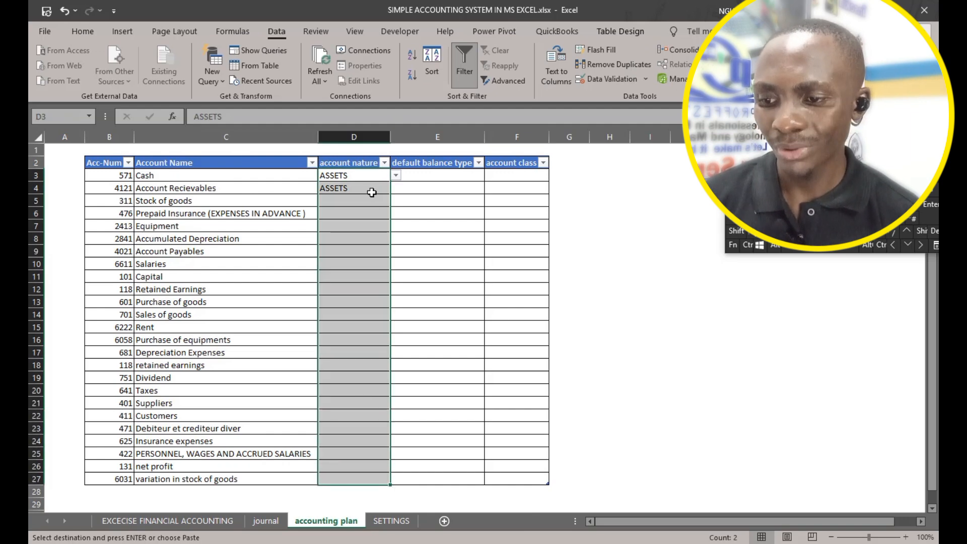
left_click(83, 31)
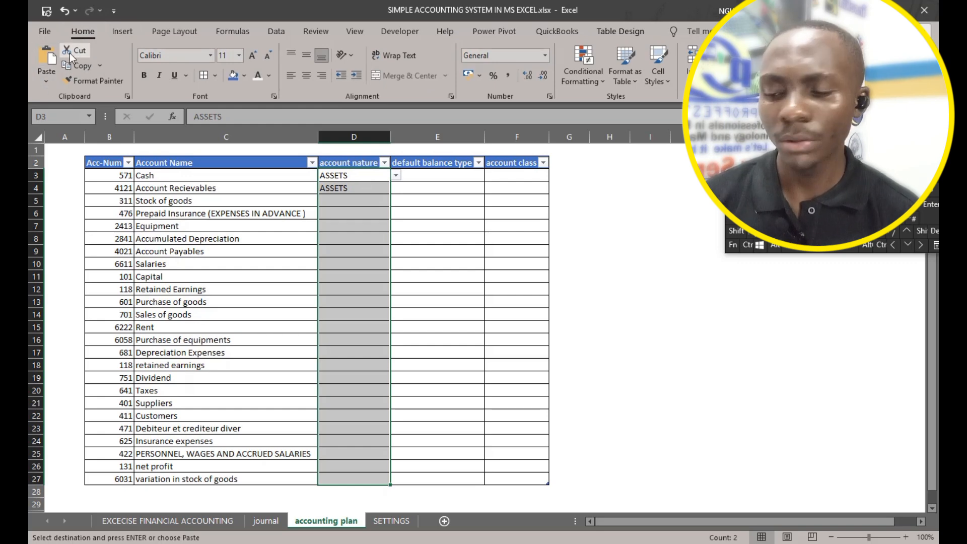
left_click(47, 80)
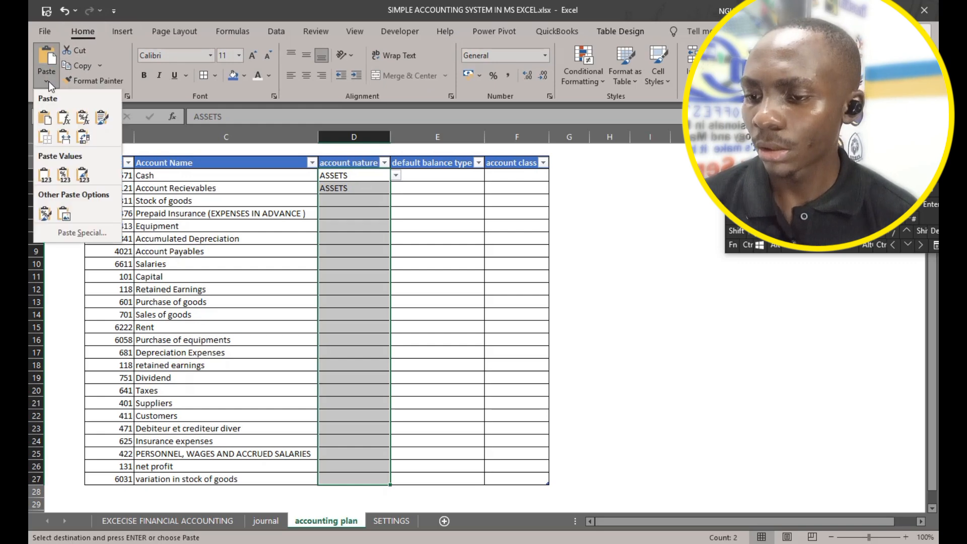
left_click(44, 175)
left_click(473, 250)
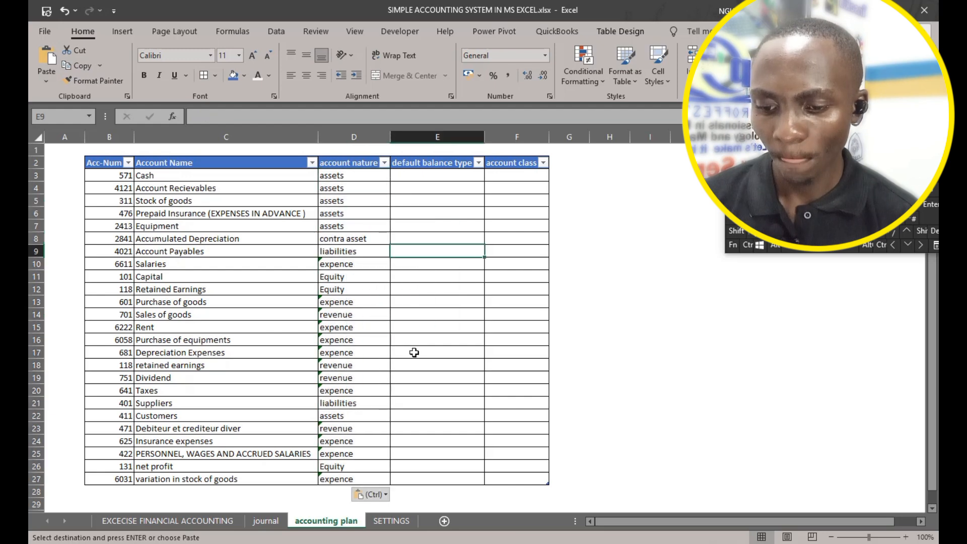
Check the choices in the account nature list of the Salaries account in D10.
left_click(363, 267)
left_click(396, 264)
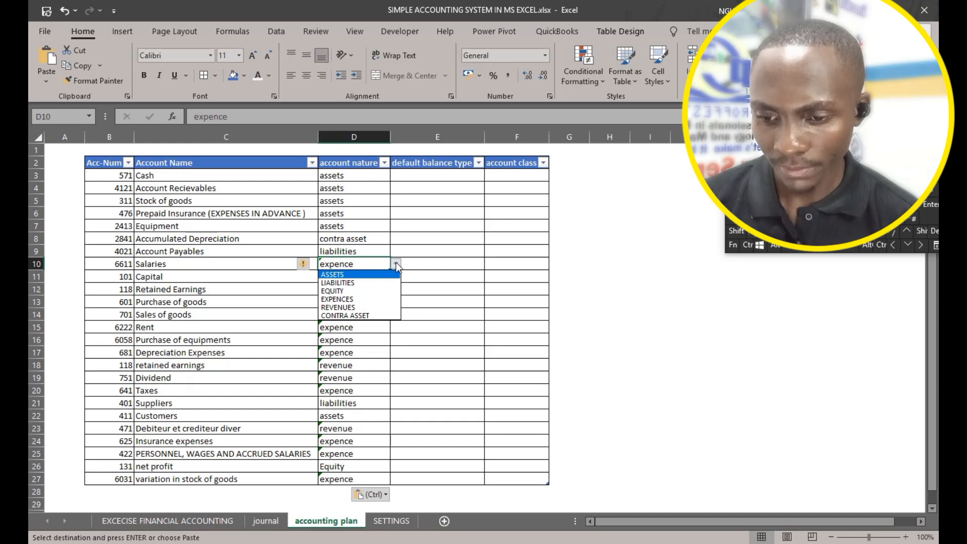
left_click(395, 262)
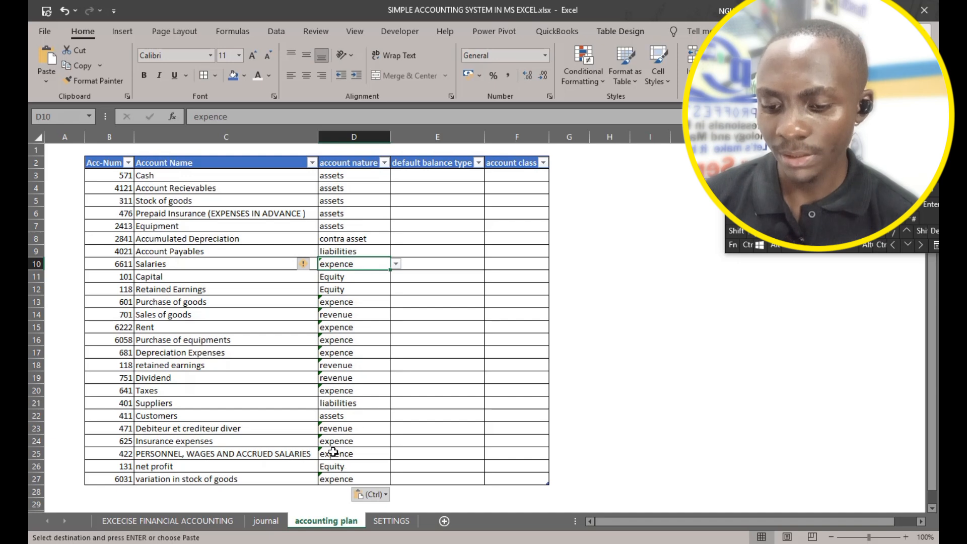
Change the account nature in B7 of the SETTINGS sheet to EXPENCE.
left_click(381, 521)
left_click(139, 226)
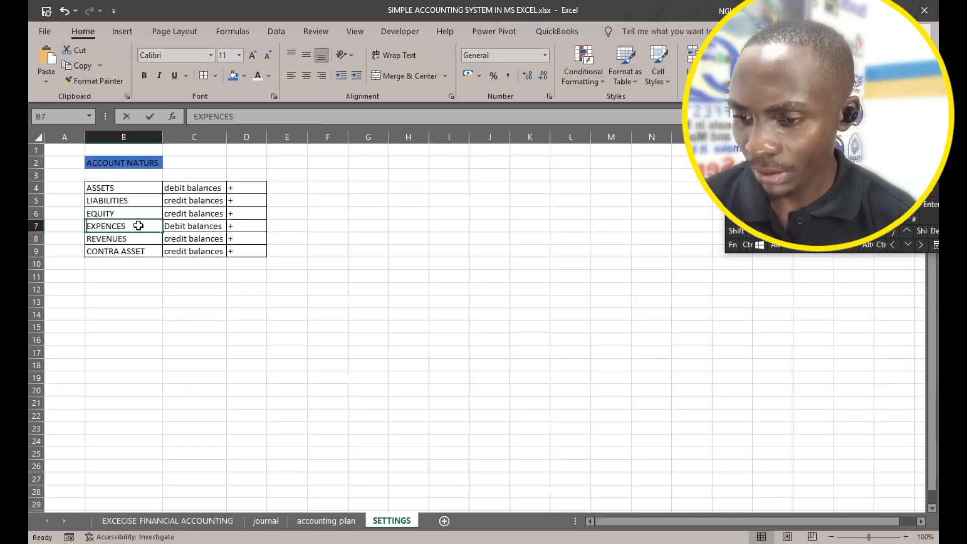
double_click(138, 226)
key("BackSpace")
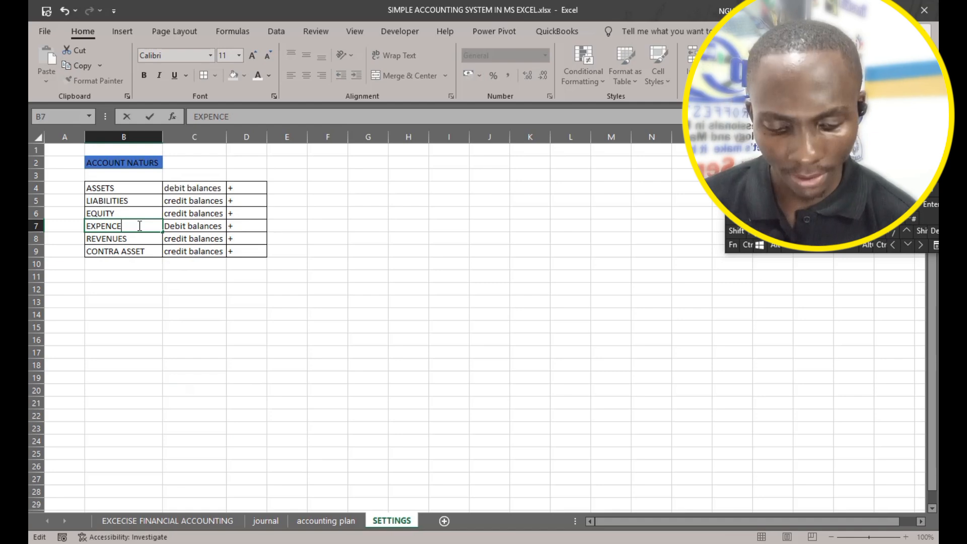
left_click(186, 330)
Compare the account natures in the accounting plan with the names listed on the SETTINGS sheet.
left_click(325, 521)
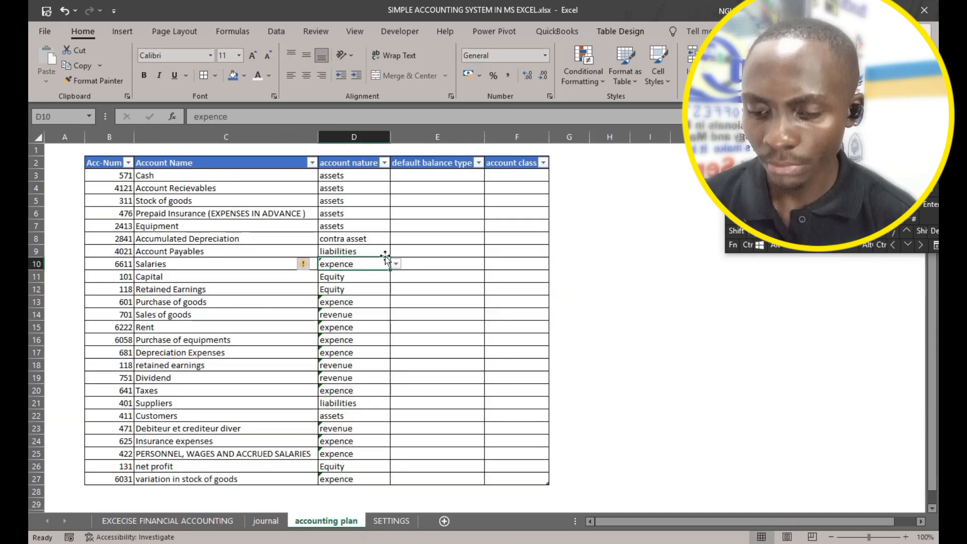
left_click(387, 524)
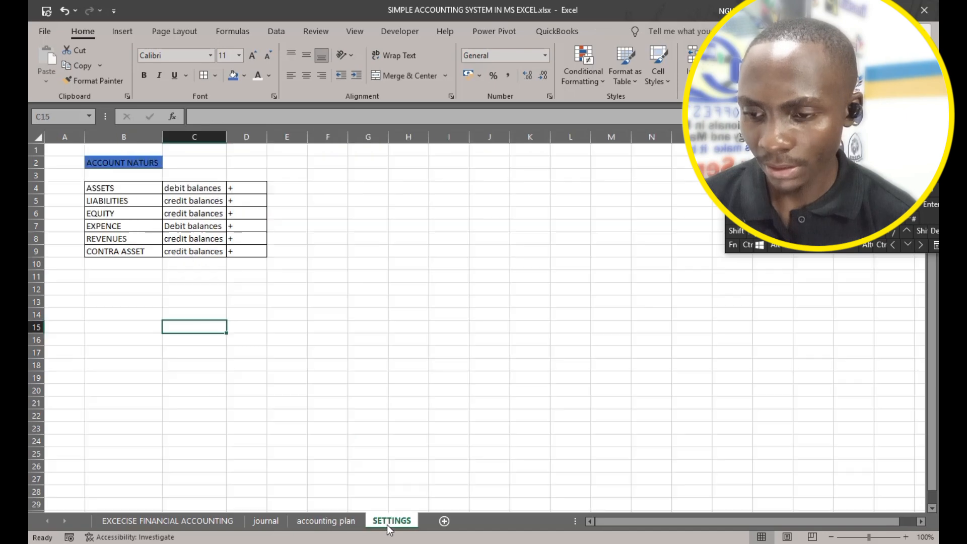
left_click(347, 522)
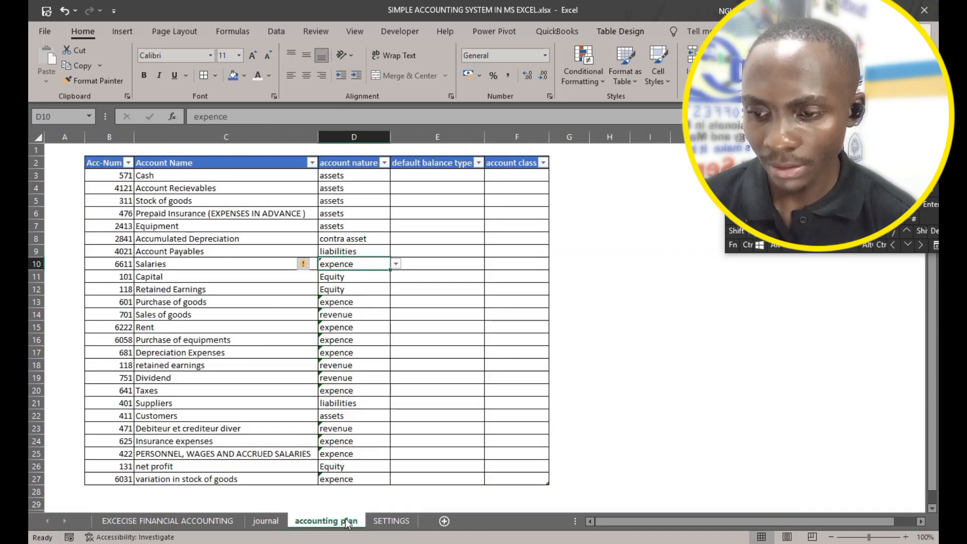
left_click(388, 524)
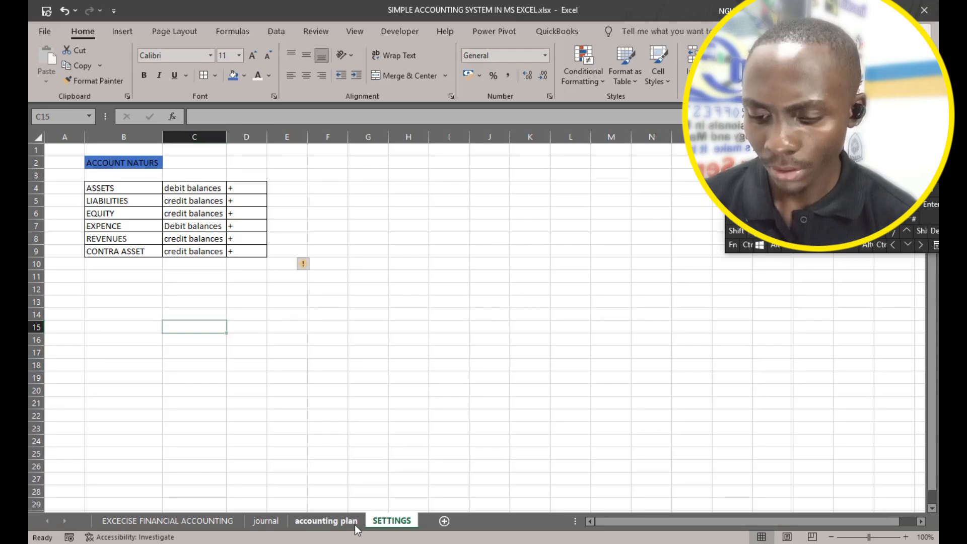
left_click(355, 525)
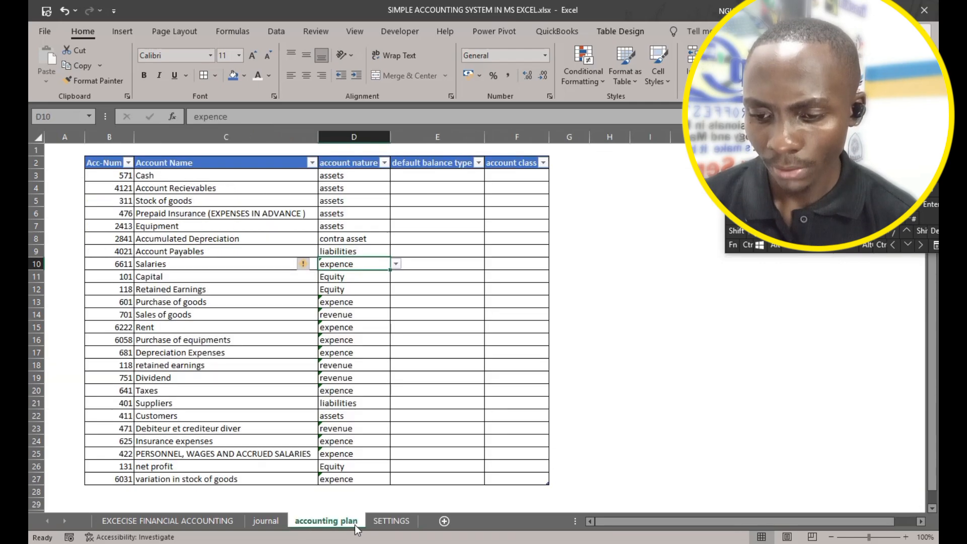
Open the list of account nature choices for Purchase of goods in D13.
left_click(360, 377)
left_click(375, 391)
left_click(348, 300)
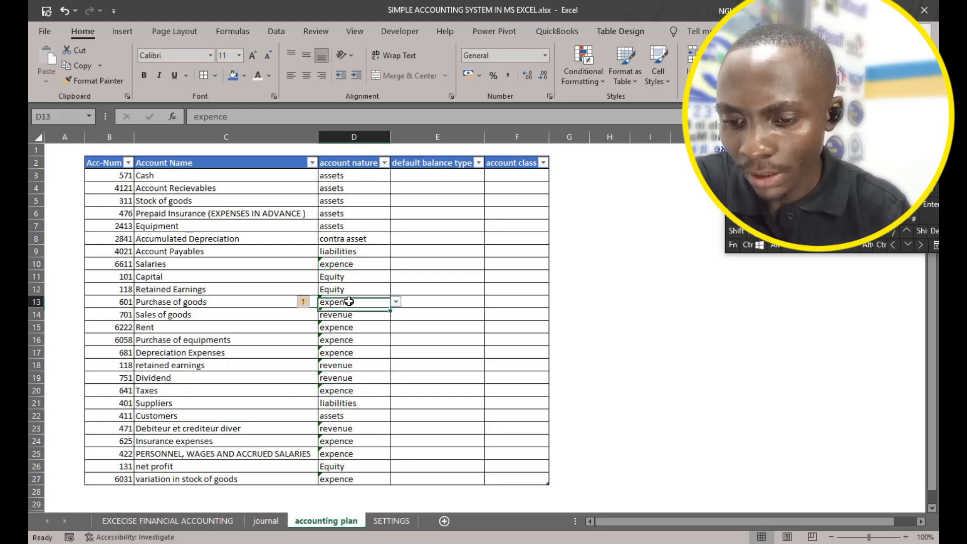
left_click(396, 301)
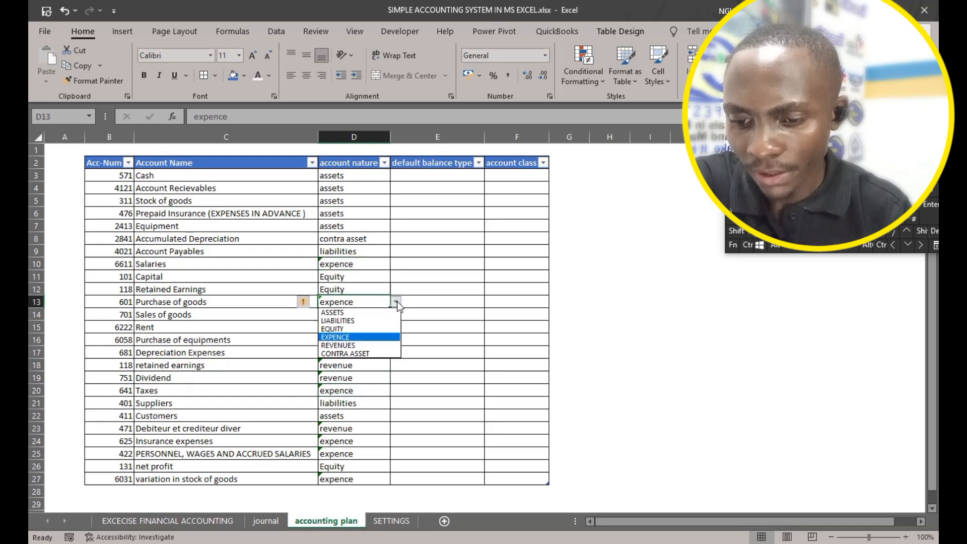
Choose EXPENCE as the account nature of the Purchase of goods account.
left_click(370, 338)
left_click(370, 340)
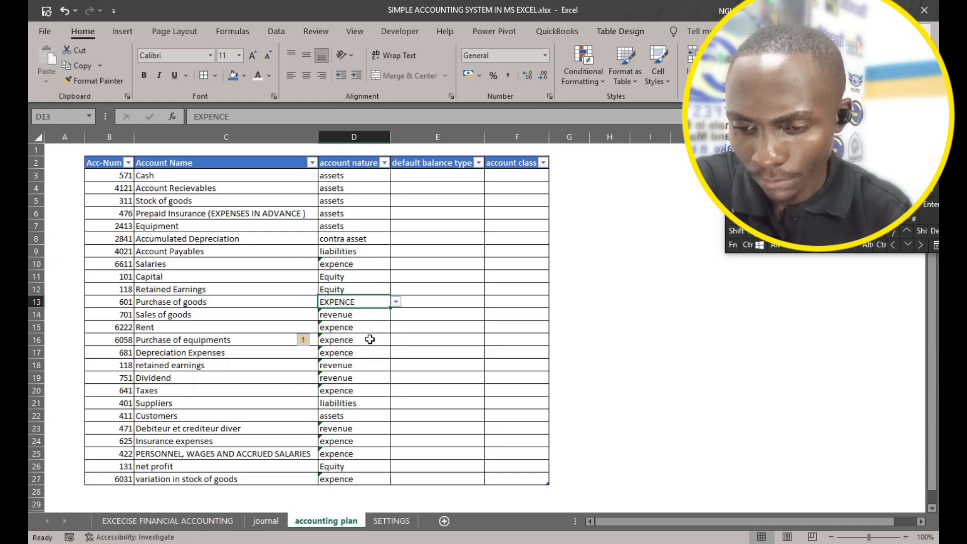
left_click(355, 301)
left_click(349, 226)
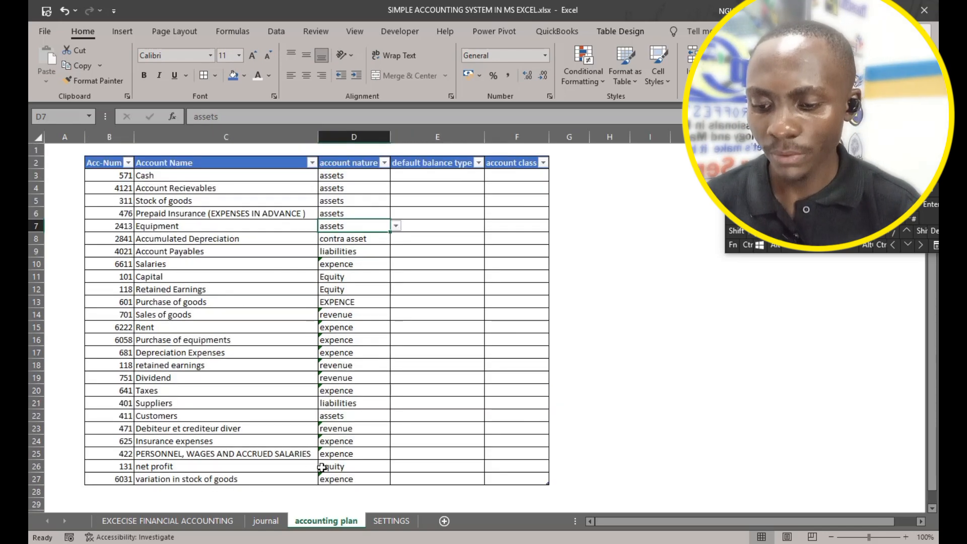
Examine the variation in stock of goods row and the options available for its account nature.
left_click(116, 480)
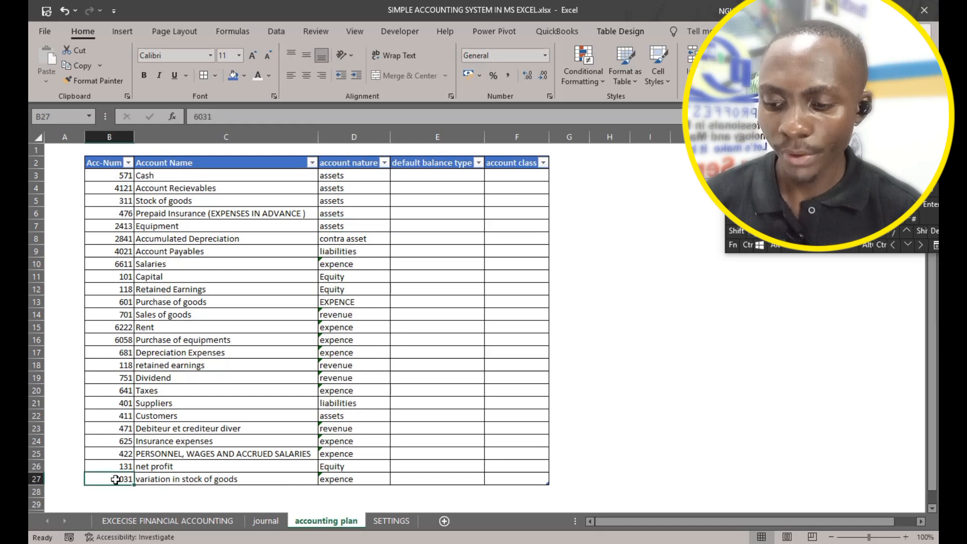
left_click(171, 479)
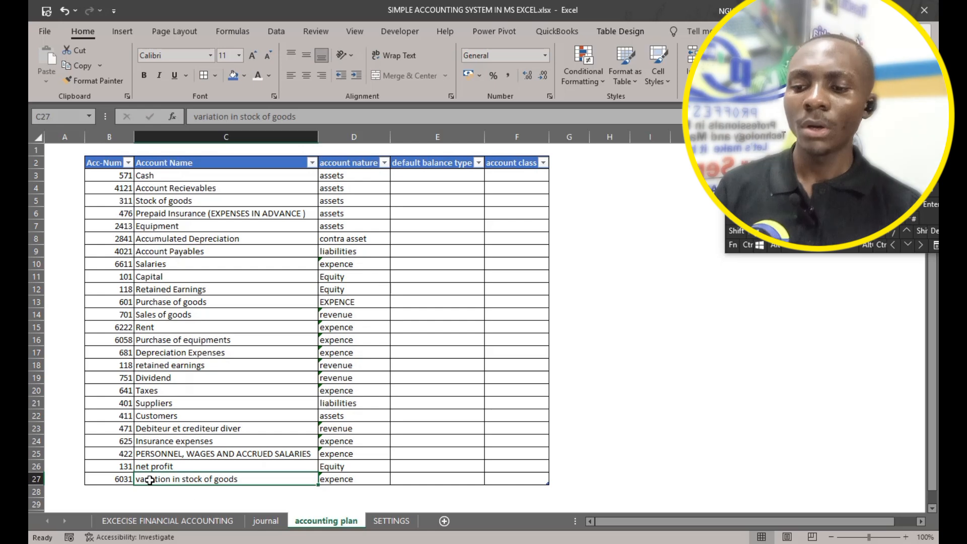
left_click(363, 479)
left_click(397, 479)
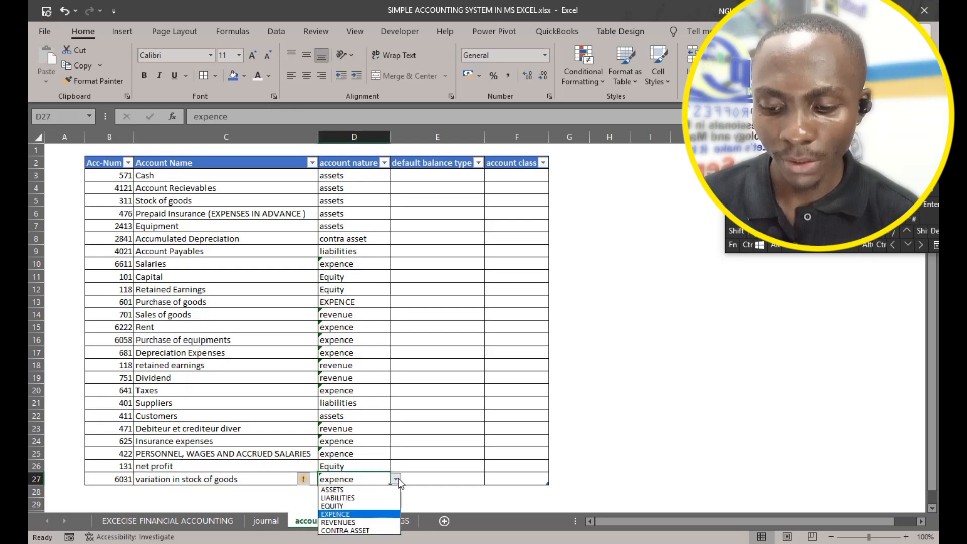
left_click(397, 478)
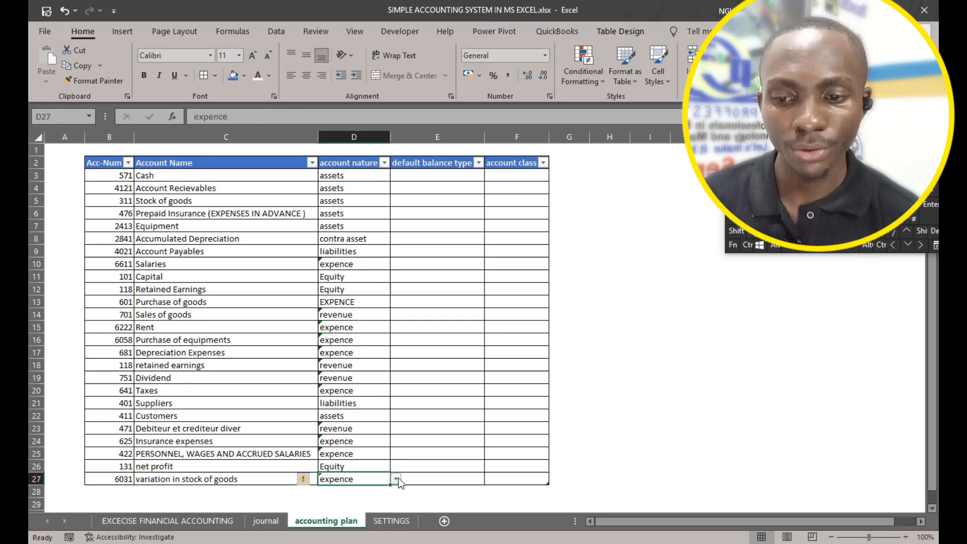
Examine the balance types for assets and liabilities on the SETTINGS sheet and the default balance type column of the accounting plan.
left_click(429, 171)
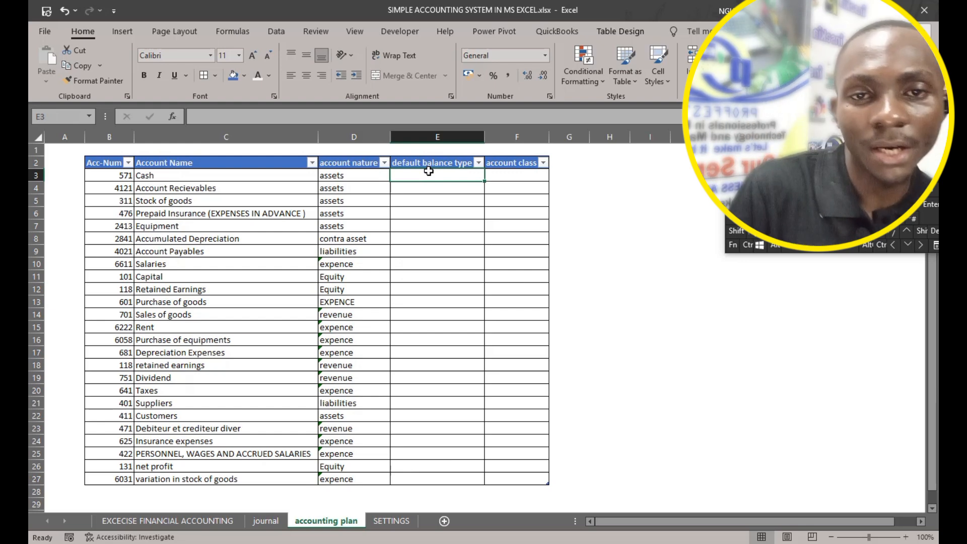
left_click(362, 174)
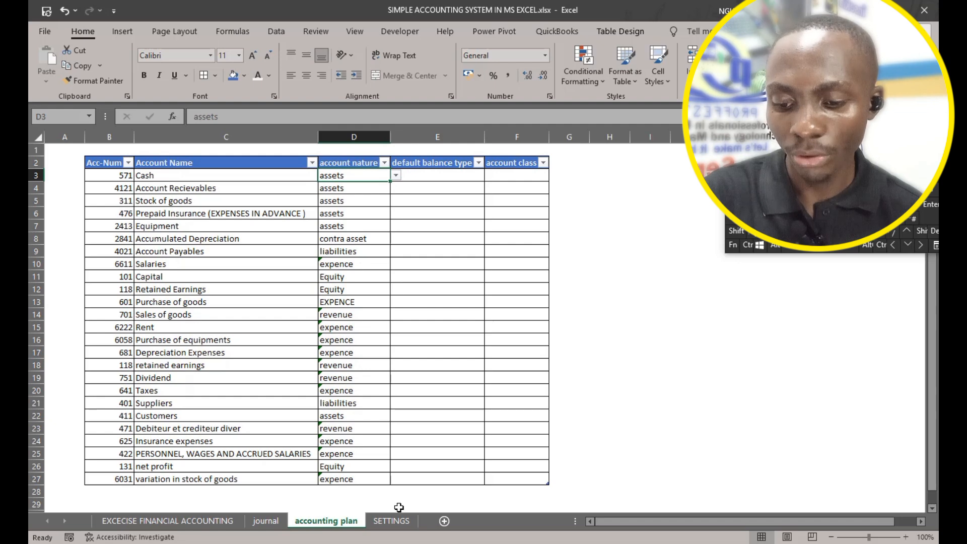
left_click(396, 521)
left_click(116, 189)
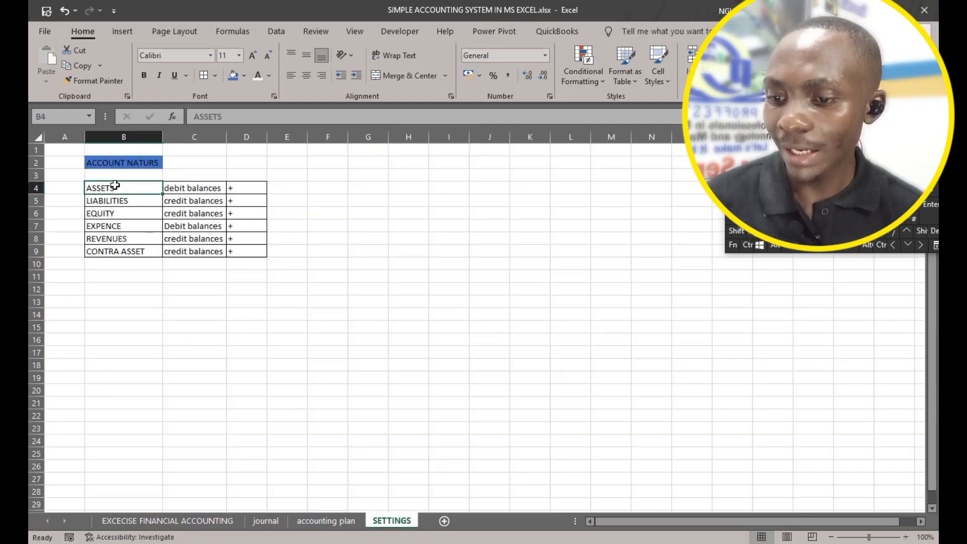
left_click(201, 190)
left_click(123, 200)
left_click(214, 203)
left_click(324, 520)
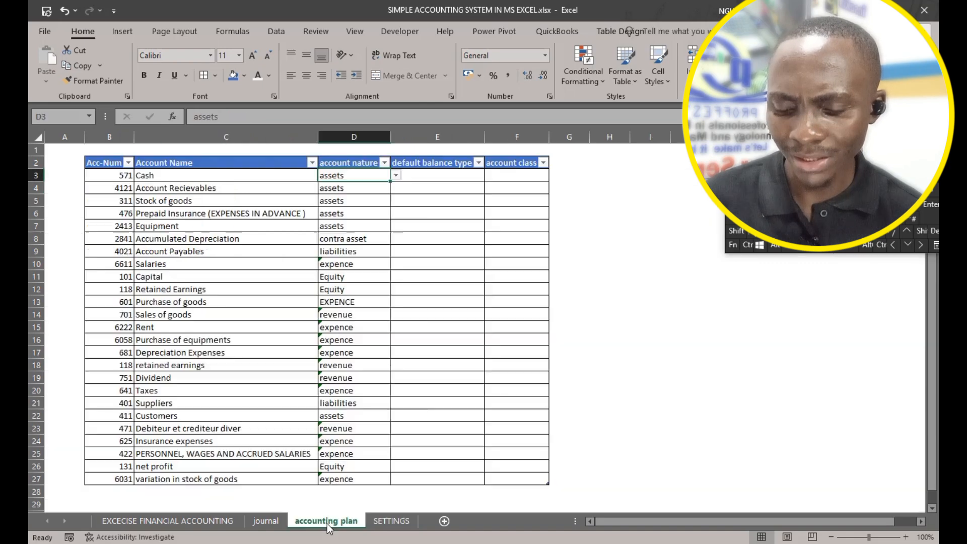
left_click(442, 174)
left_click(441, 192)
left_click(442, 216)
left_click(439, 252)
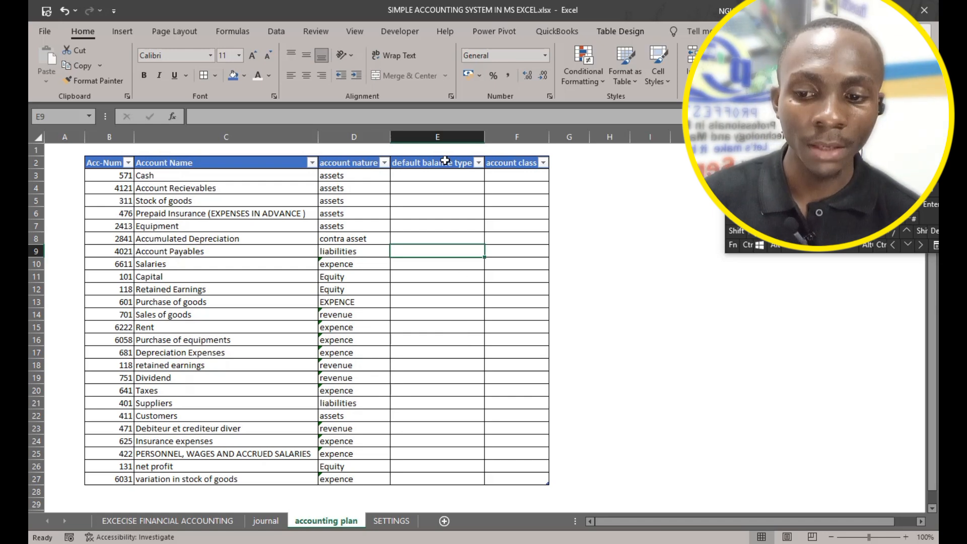
Start a VLOOKUP formula in the Cash row's default balance type cell, with its account nature as the lookup value.
left_click(452, 177)
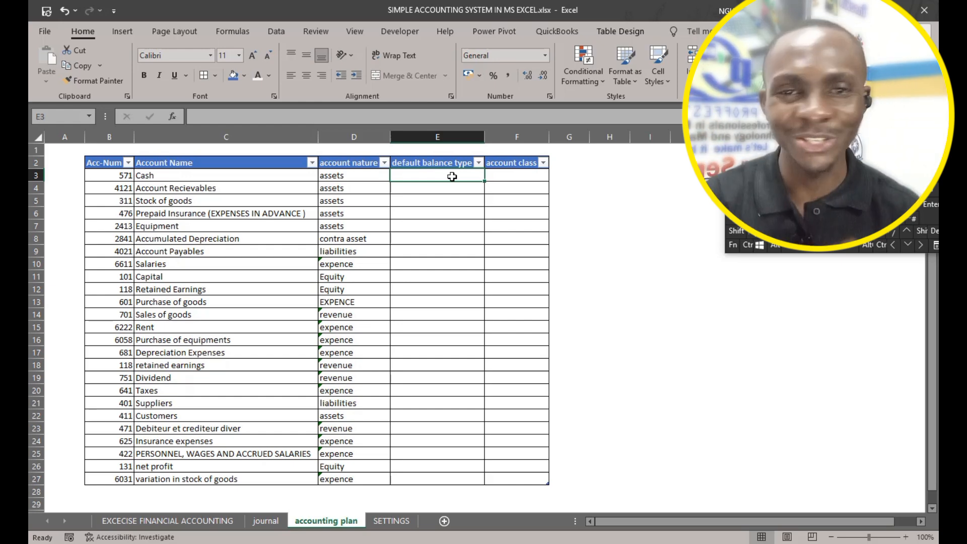
type("=")
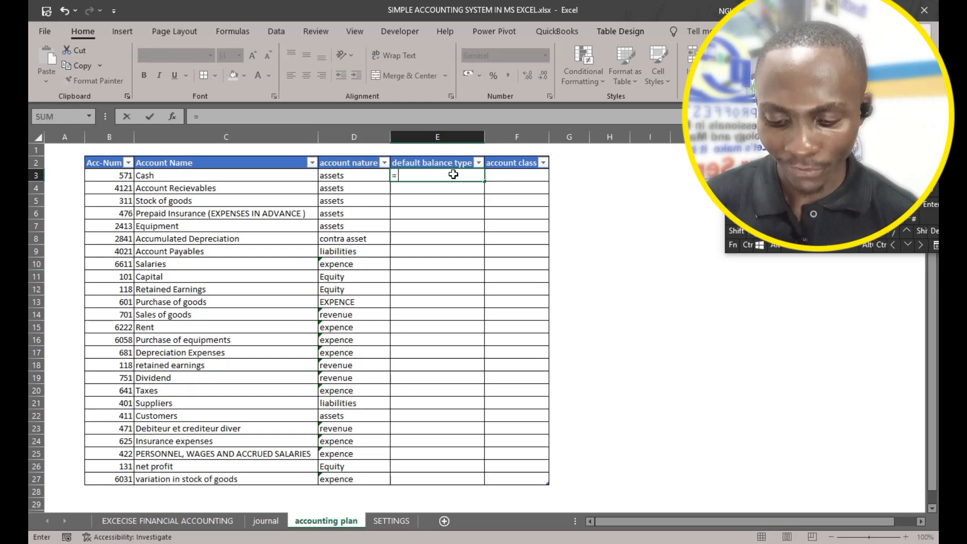
type("vlo")
key("Tab")
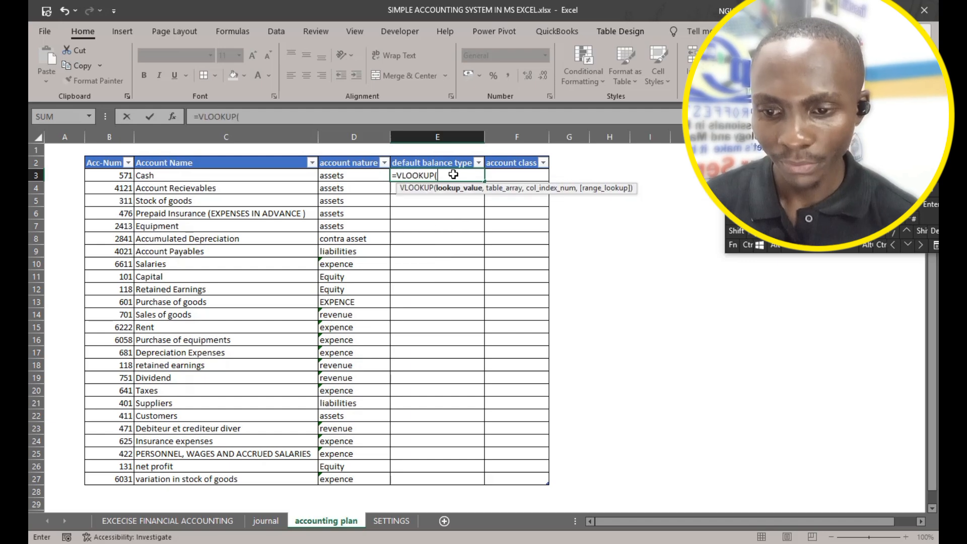
left_click(336, 175)
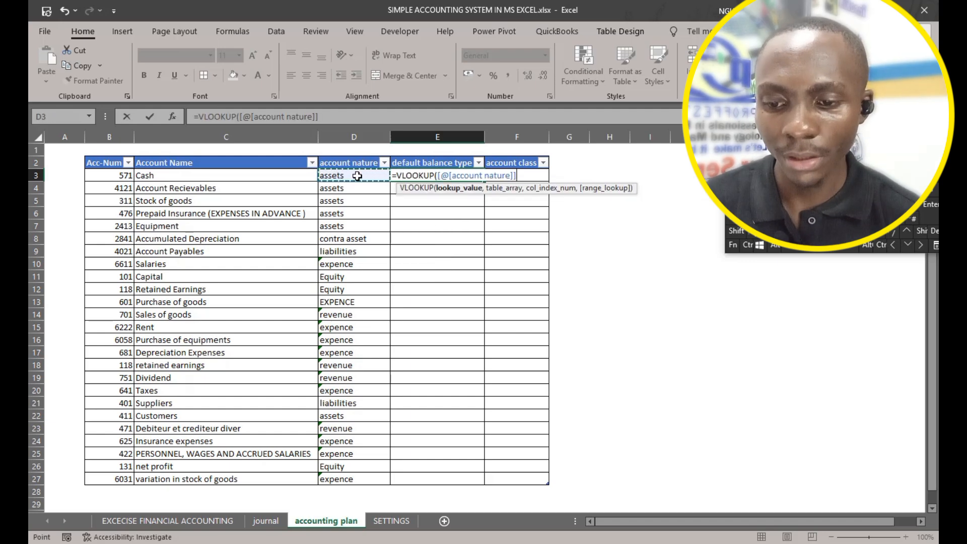
type(",")
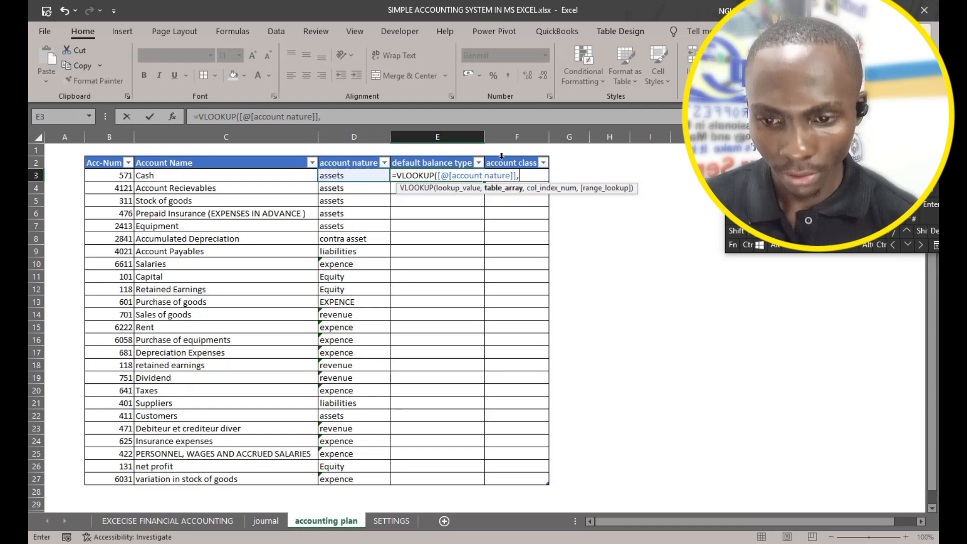
Set the VLOOKUP table array to B4:C9 on the SETTINGS sheet with absolute references.
left_click(391, 521)
left_click_drag(126, 192, 231, 245)
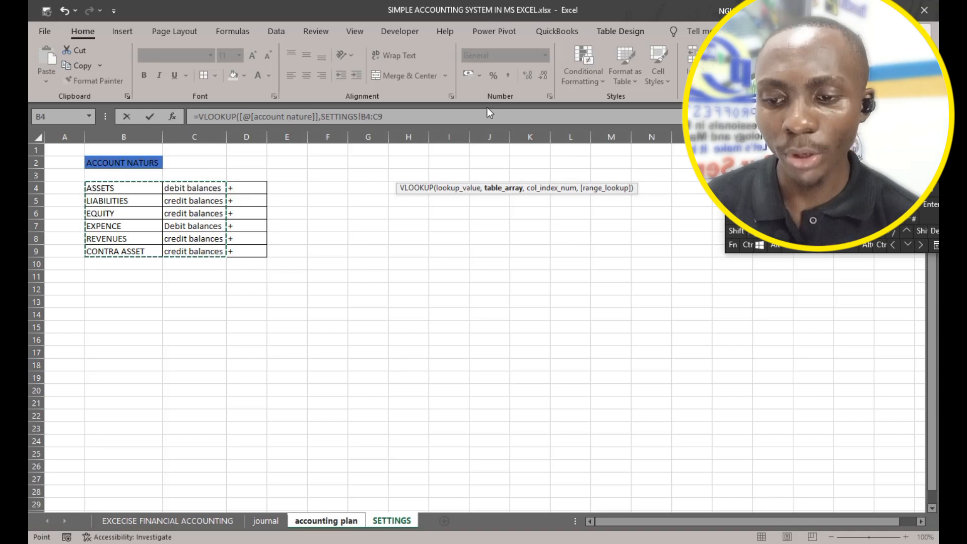
left_click_drag(389, 123, 359, 117)
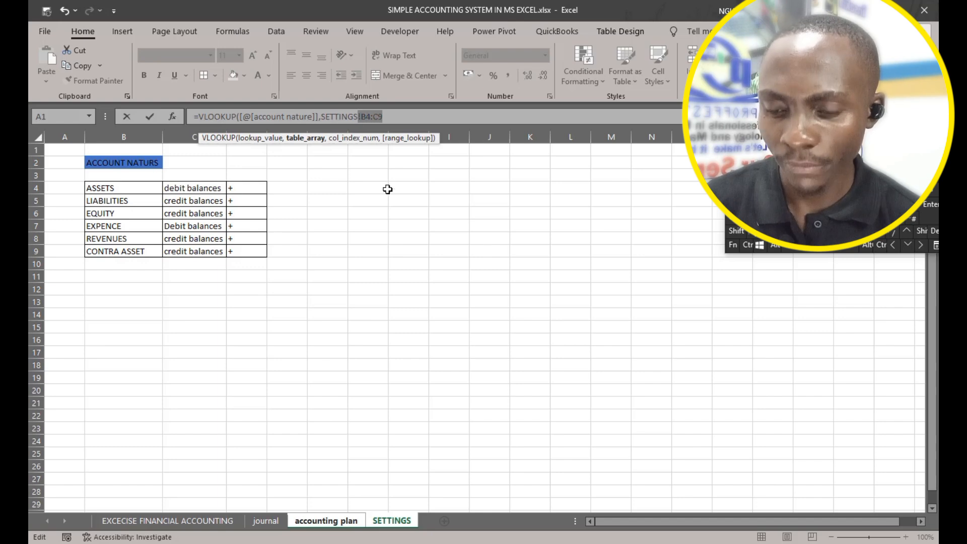
key("F4")
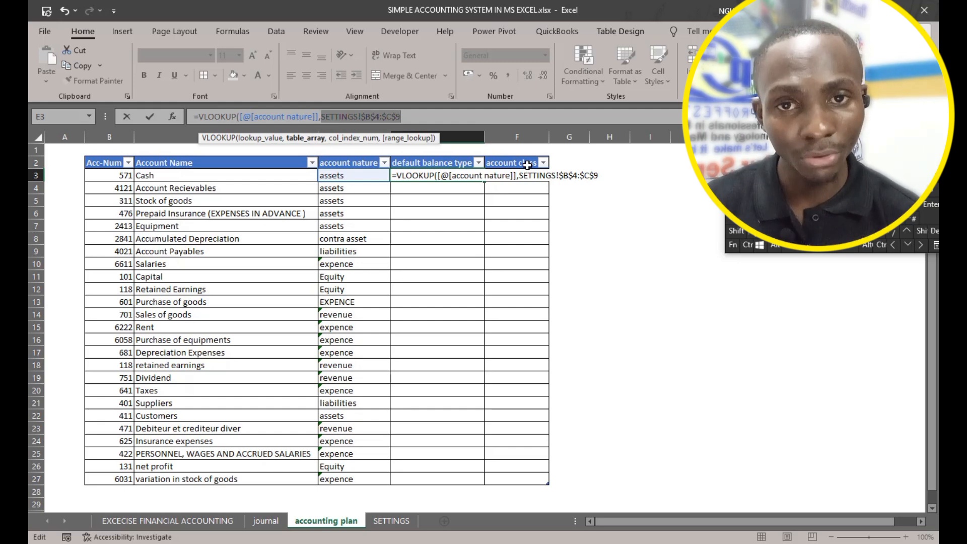
left_click(427, 118)
type(",")
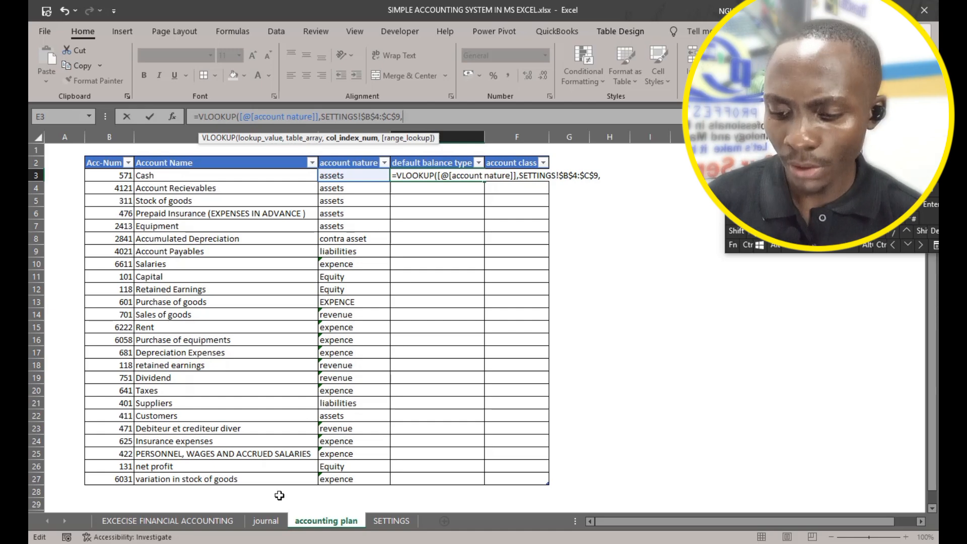
left_click(391, 521)
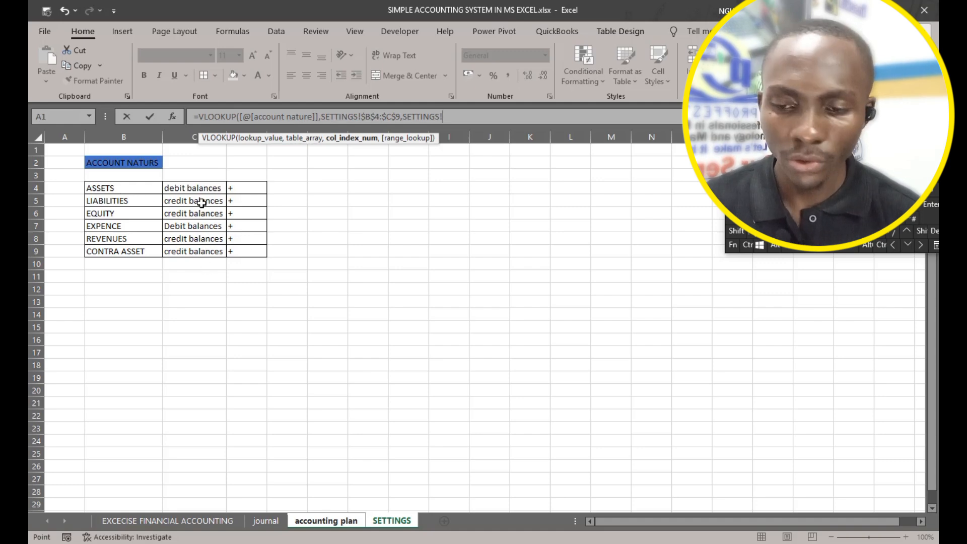
key("BackSpace")
key("BackSpace")
key("BackSpace")
key("BackSpace")
key("BackSpace")
key("BackSpace")
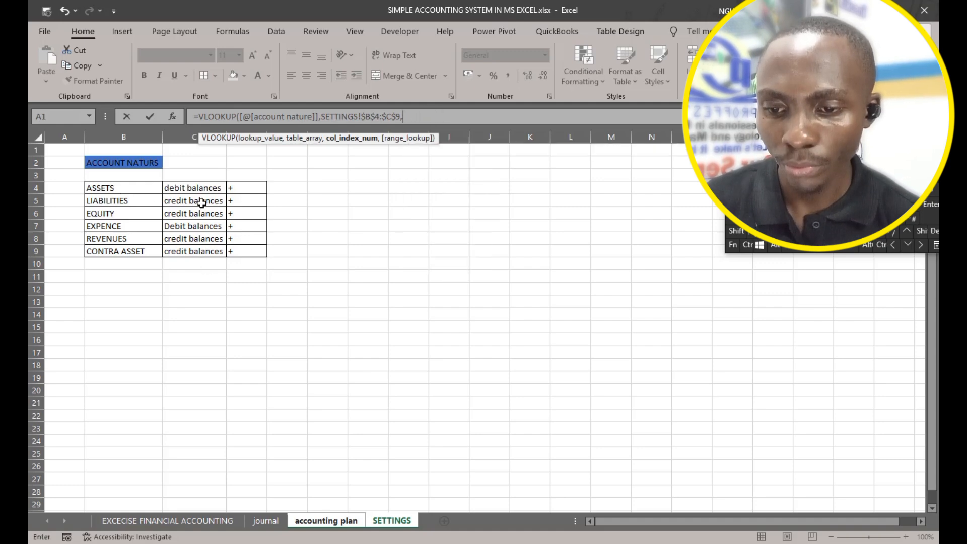
Complete the VLOOKUP with column index 2 and range lookup 0 for an exact match.
type("2,")
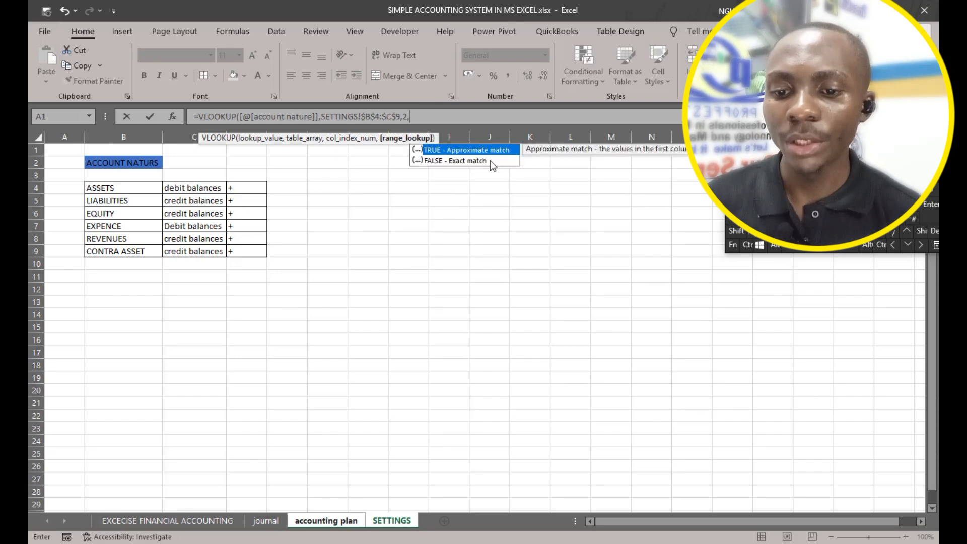
type("0")
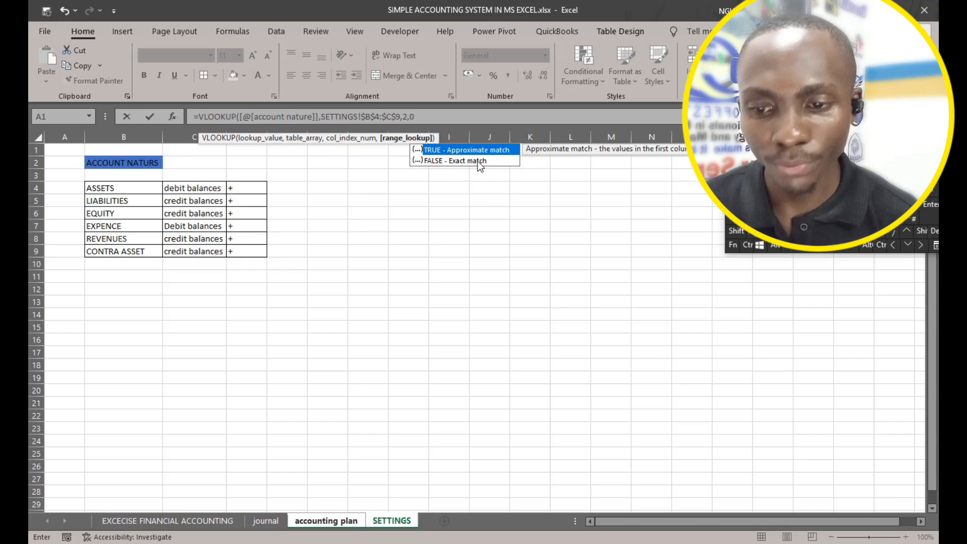
type(")")
key("Return")
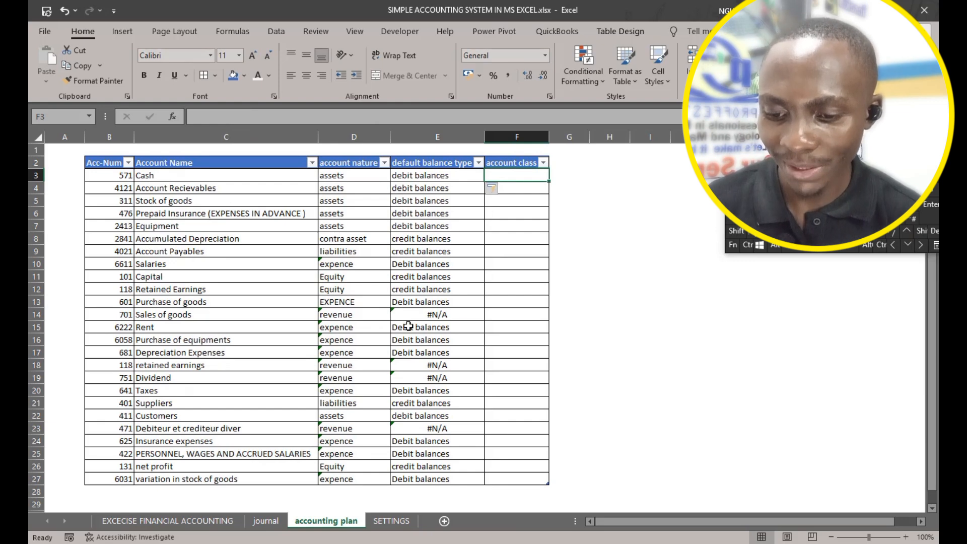
Check the Sales of goods account nature and rename REVENUES to REVENUE in the SETTINGS list.
left_click(378, 314)
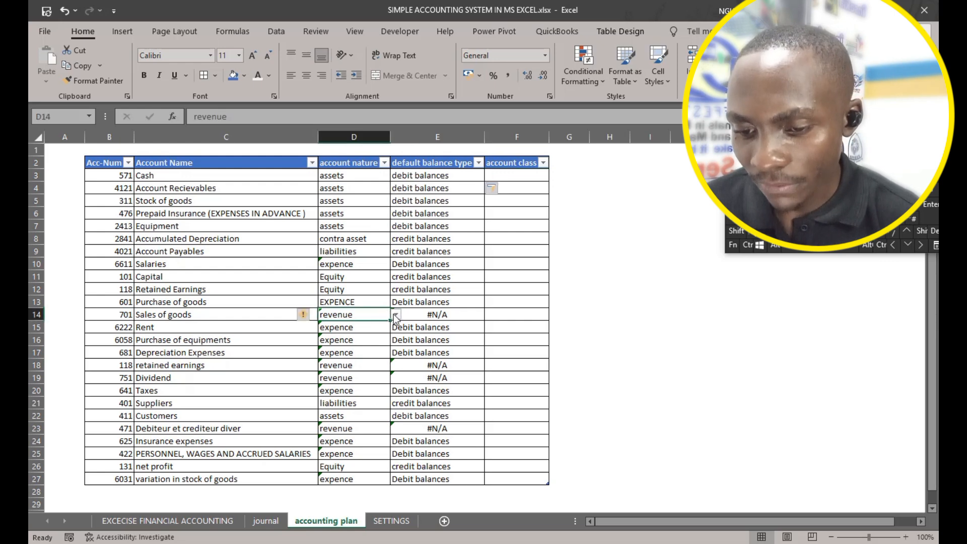
left_click(395, 315)
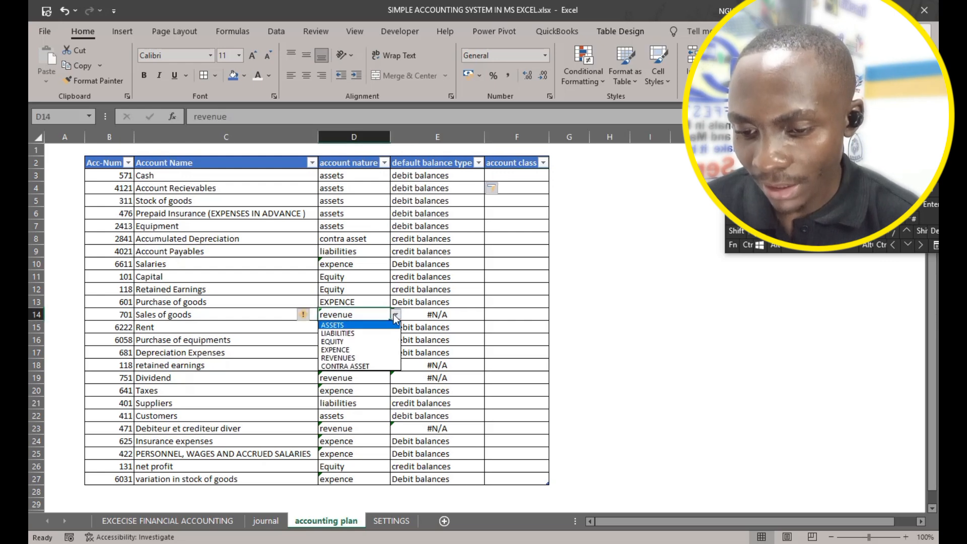
left_click(448, 316)
left_click(391, 521)
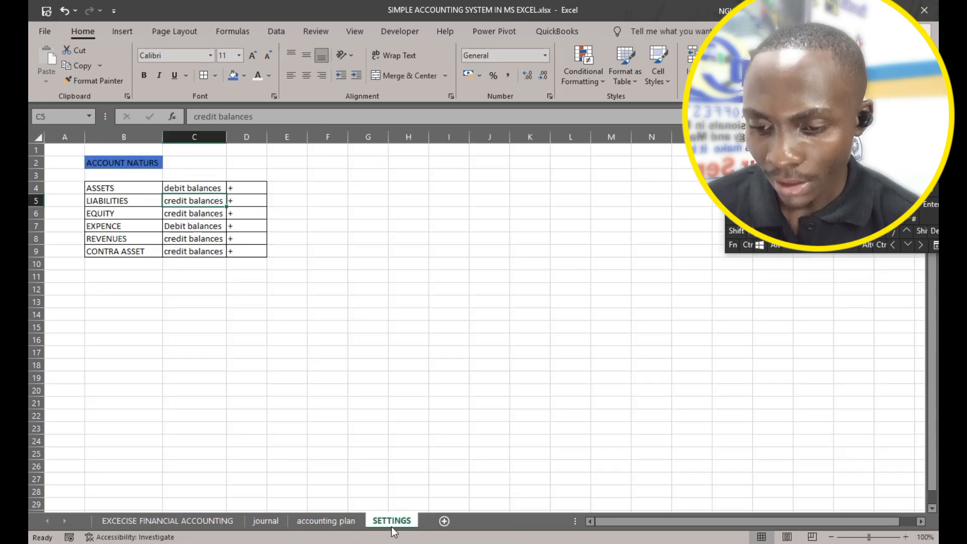
double_click(138, 238)
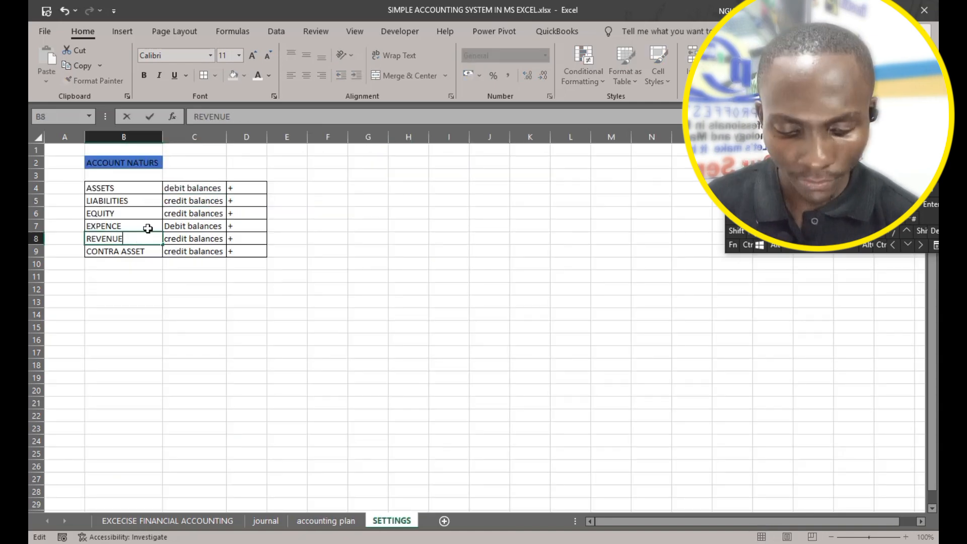
key("Return")
left_click(311, 521)
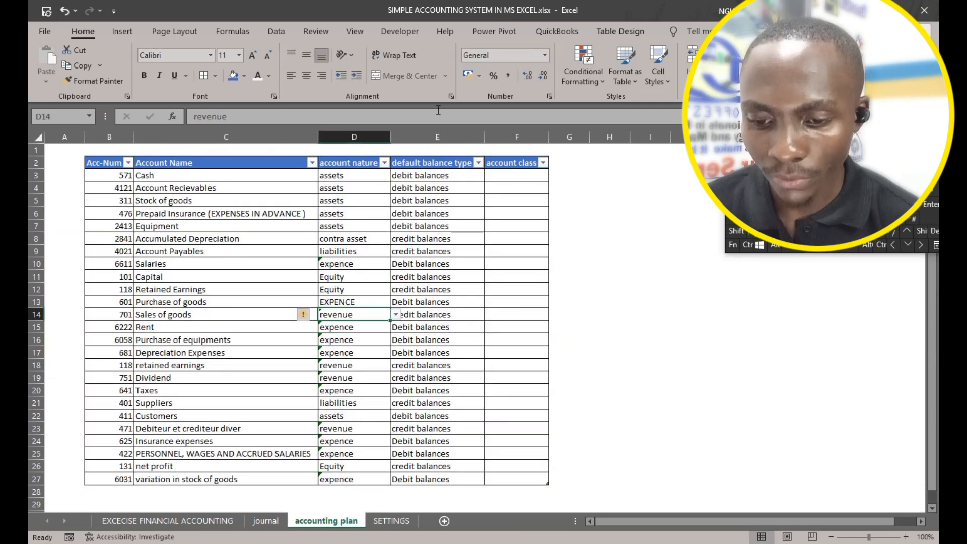
Add an empty row at the end of the accounting plan table and inspect its default balance type formula.
left_click(449, 176)
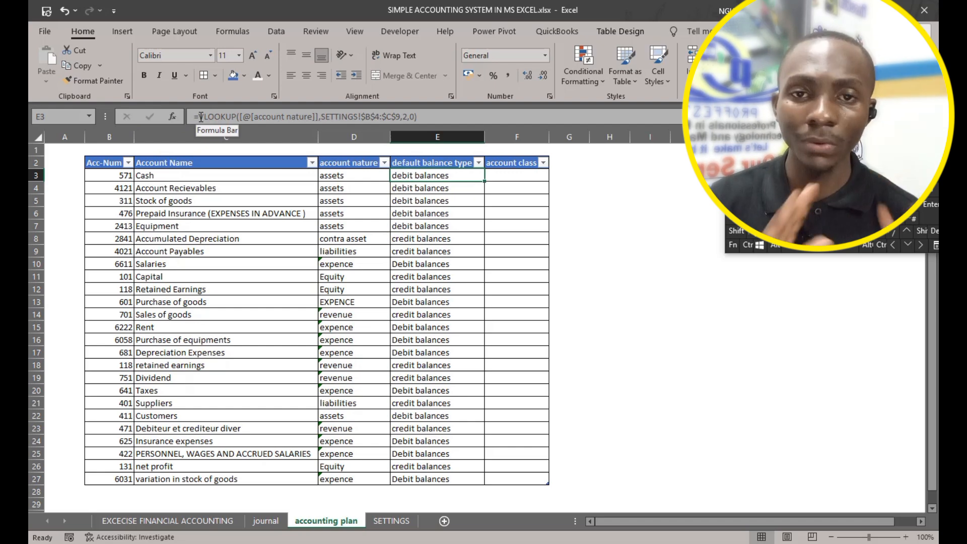
left_click(494, 477)
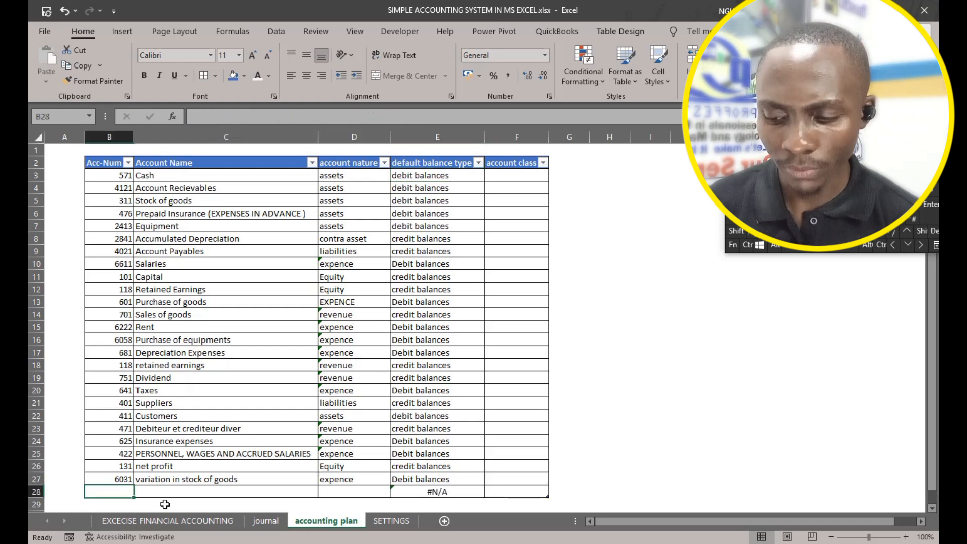
scroll(477, 325, "down", 2)
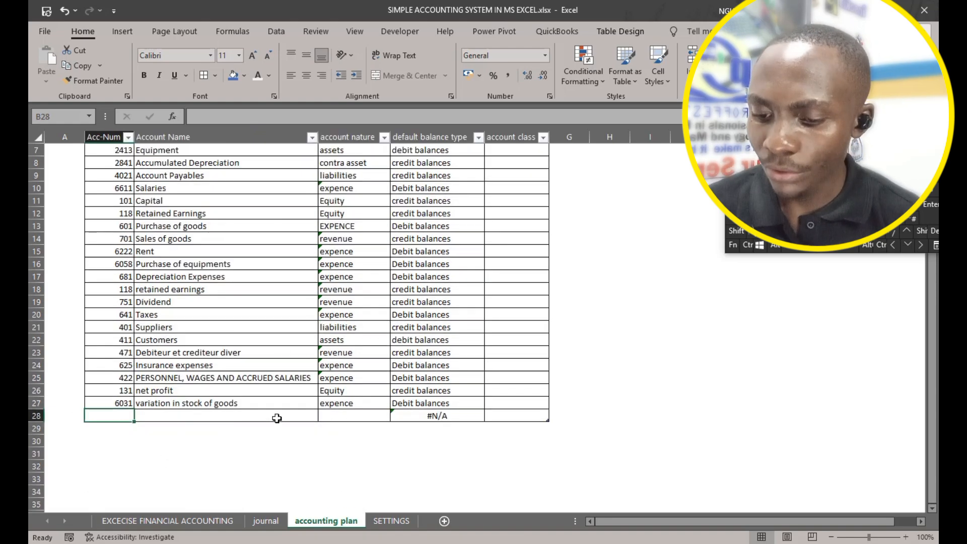
left_click(353, 416)
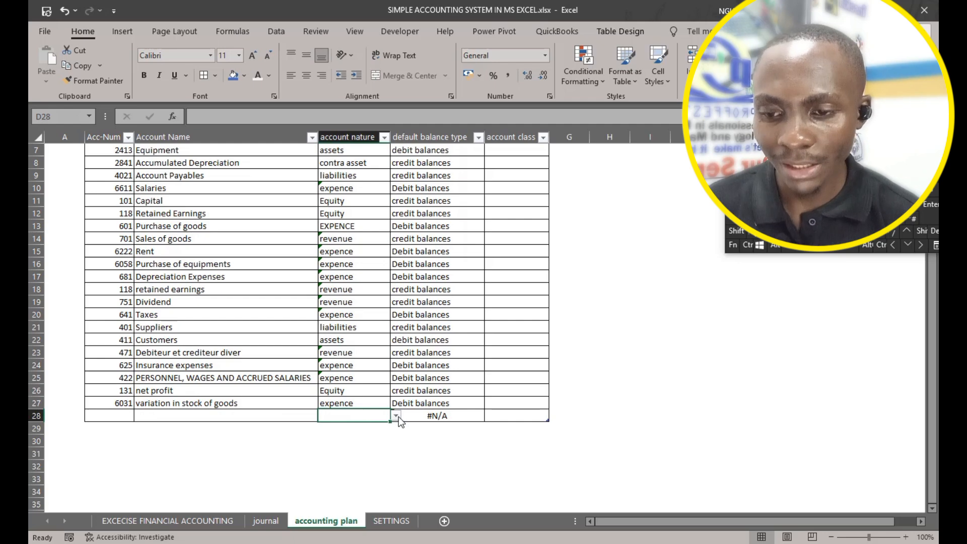
left_click(453, 416)
scroll(423, 449, "up", 1)
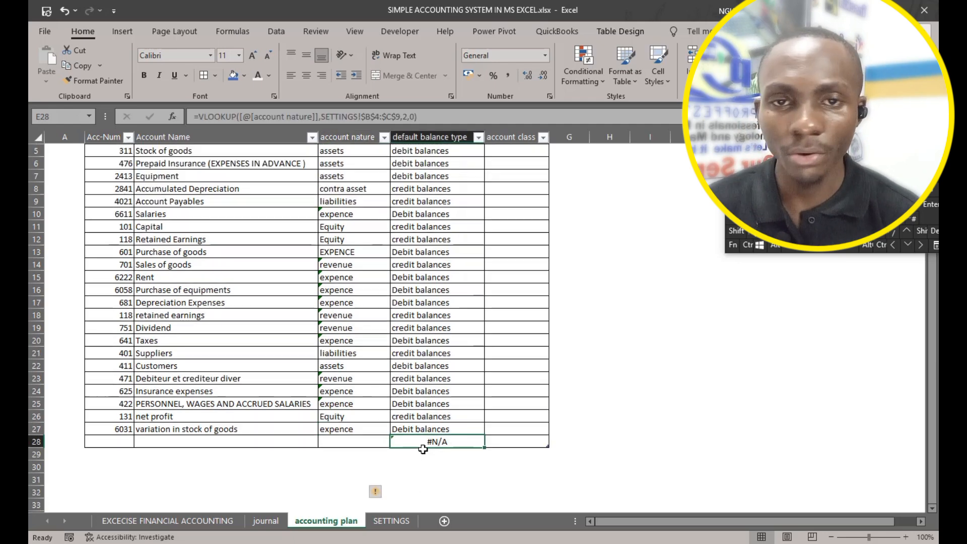
Insert the IFERROR function around the start of the VLOOKUP in the Cash row's default balance type formula.
scroll(423, 449, "up", 2)
left_click(417, 174)
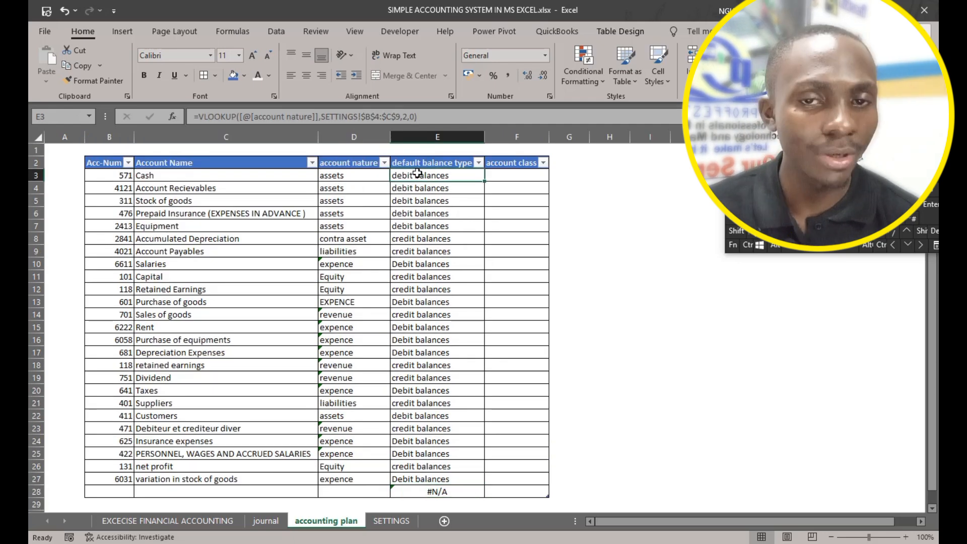
left_click(200, 116)
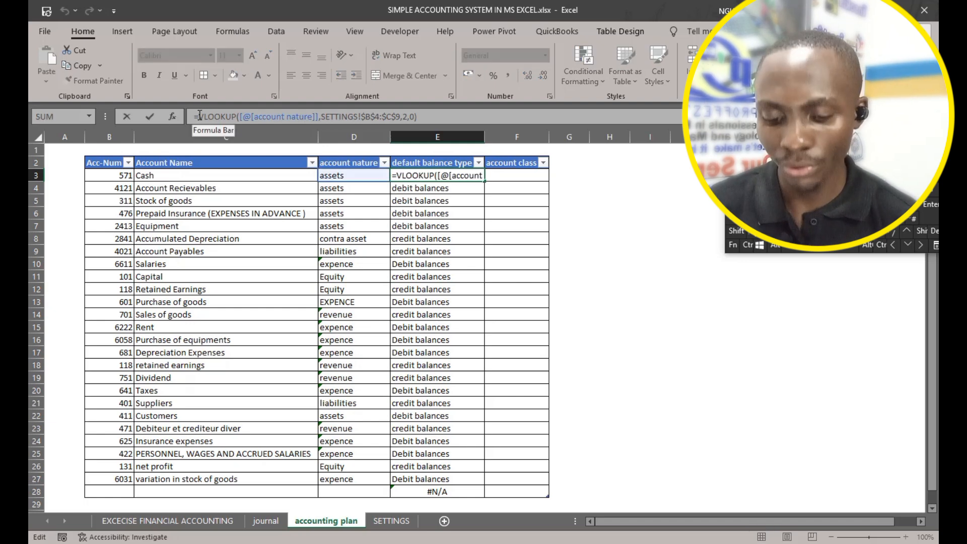
type("if")
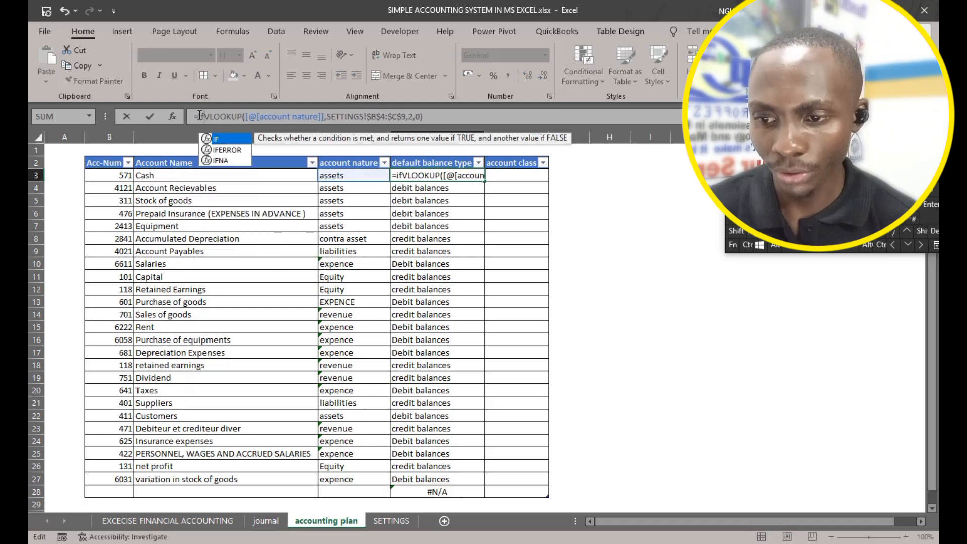
key("Down")
key("Tab")
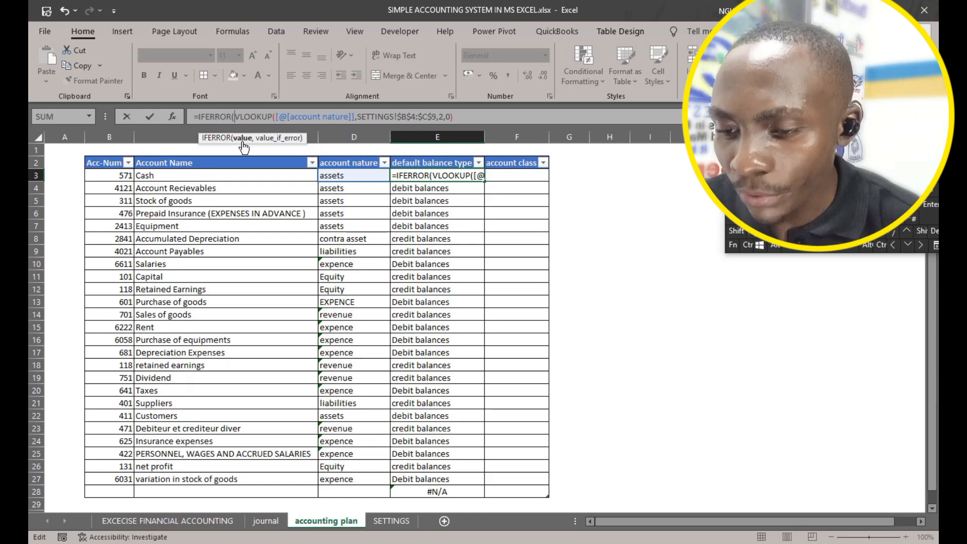
Complete the IFERROR with an empty string "" as the value if error and apply the formula.
left_click_drag(234, 116, 475, 111)
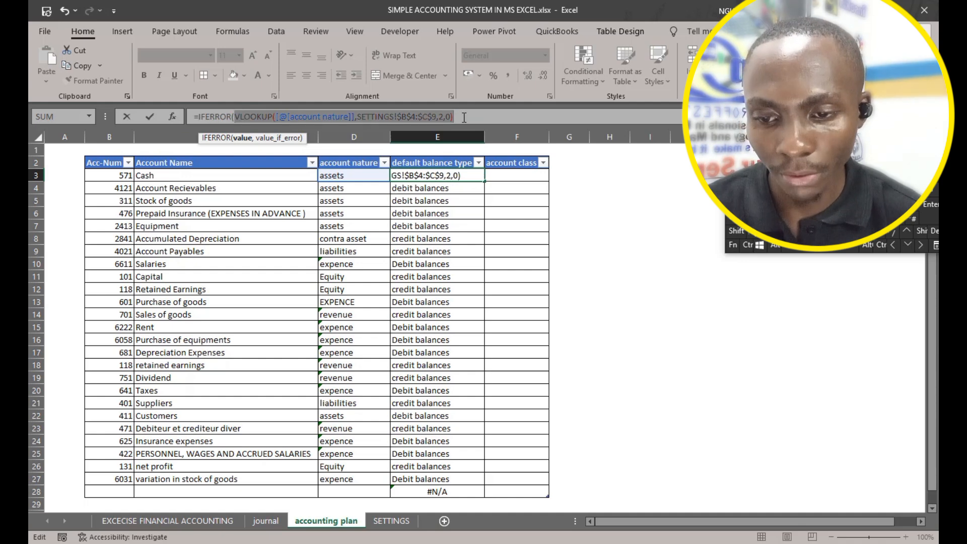
left_click(464, 118)
type(",")
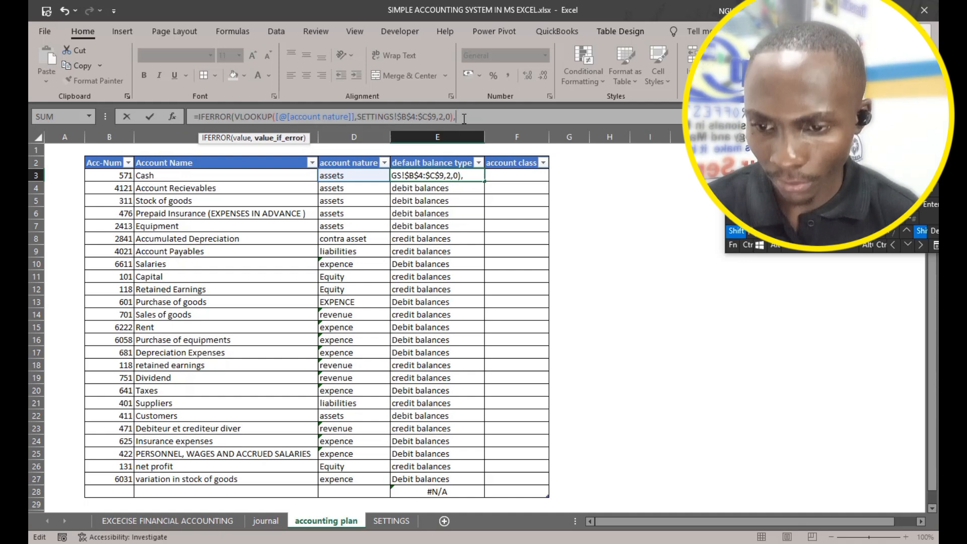
type("\"\"")
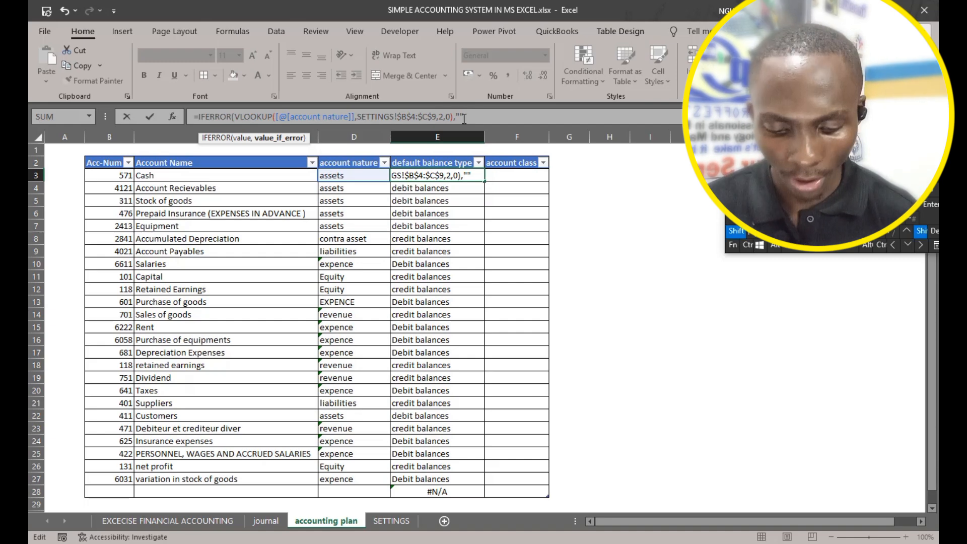
type(")")
key("Tab")
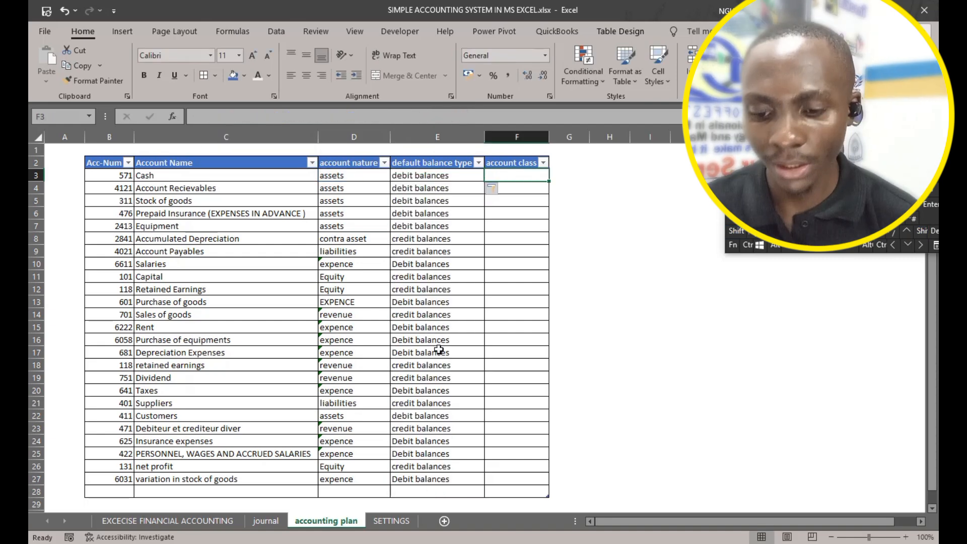
Review the whole accounting plan table and examine the account numbers against the empty account class column.
scroll(381, 379, "down", 3)
key("ctrl+a")
key("ctrl+a")
scroll(425, 377, "up", 3)
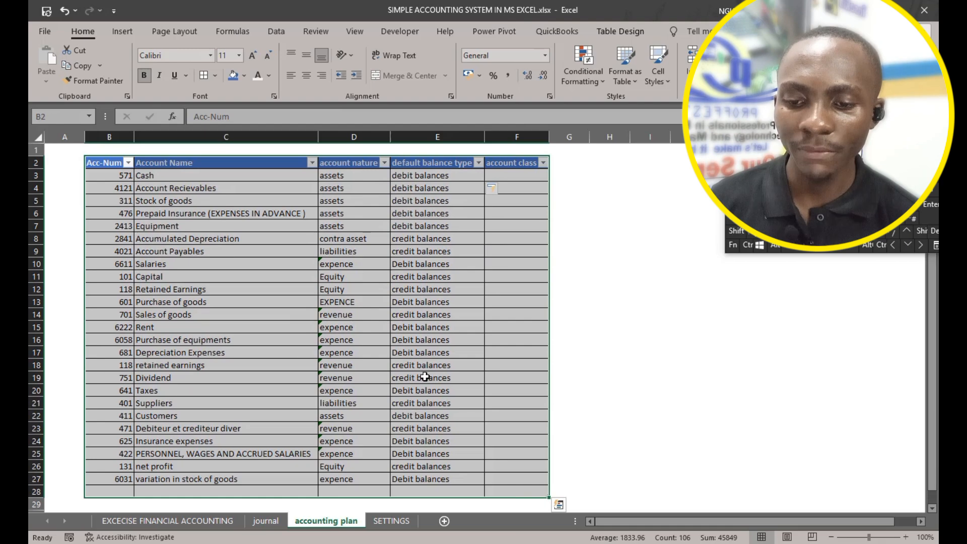
left_click(452, 202)
left_click(535, 176)
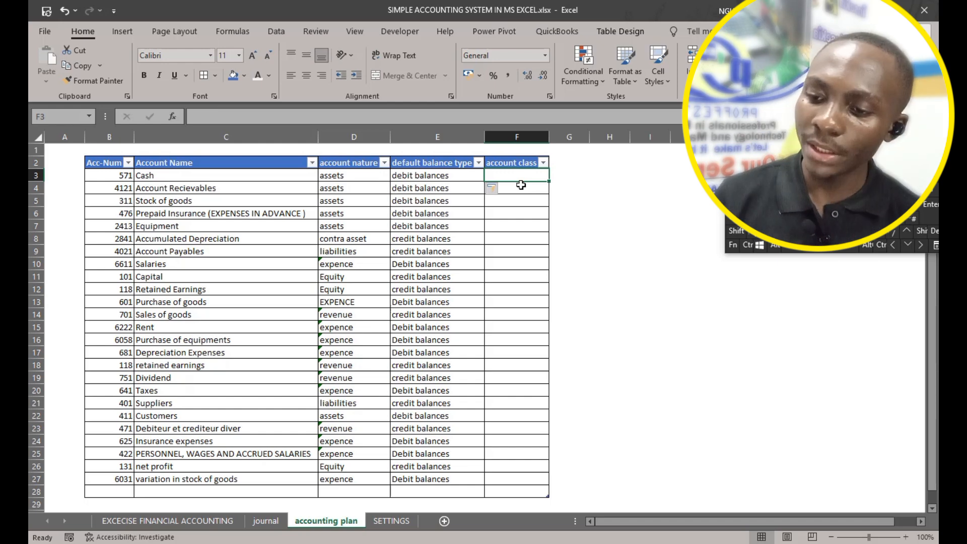
left_click(118, 175)
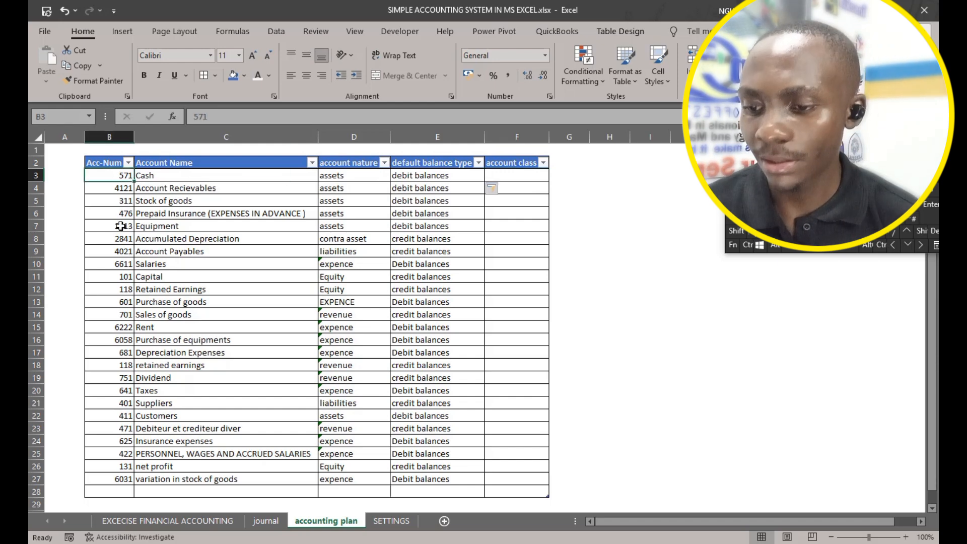
left_click(121, 189)
left_click(122, 201)
left_click(123, 214)
left_click(124, 227)
left_click(126, 252)
left_click_drag(127, 276, 126, 265)
left_click(119, 175)
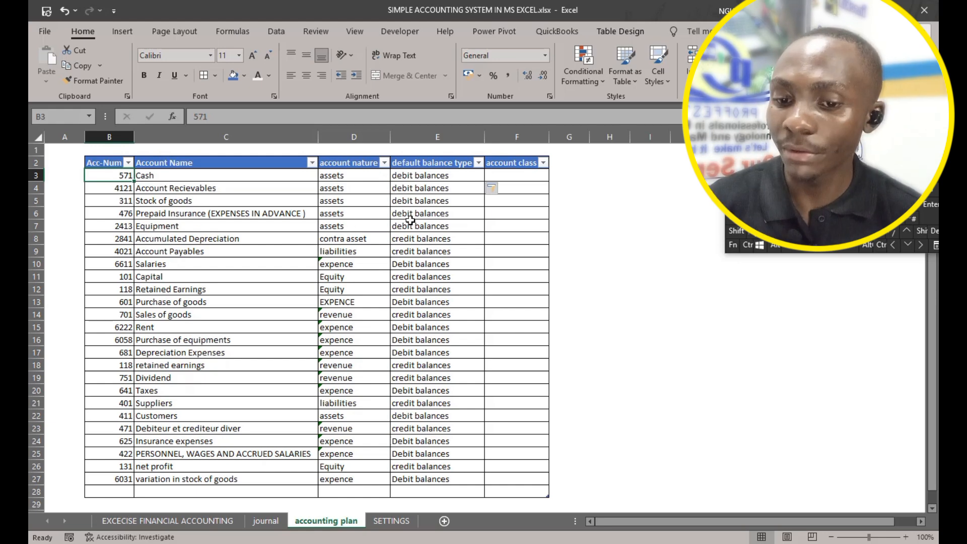
left_click(523, 177)
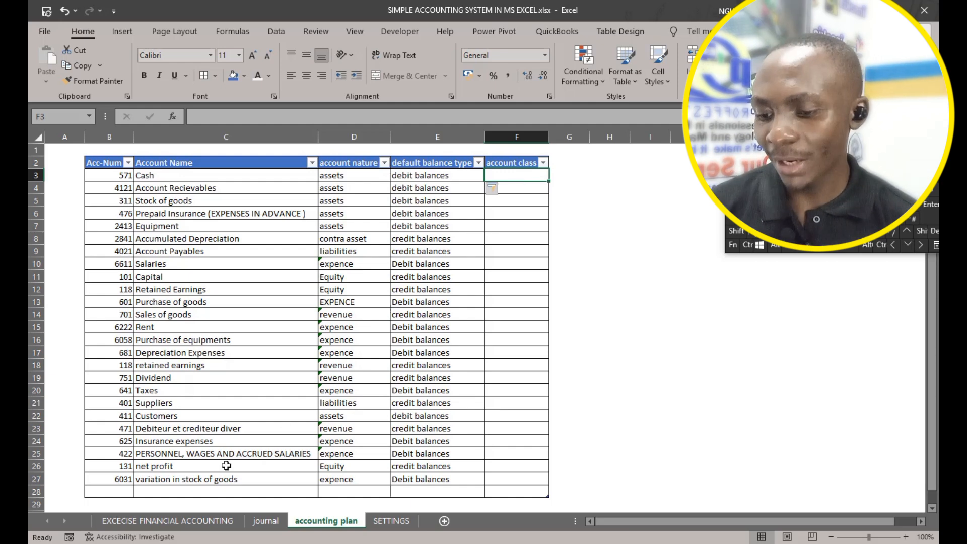
left_click(126, 493)
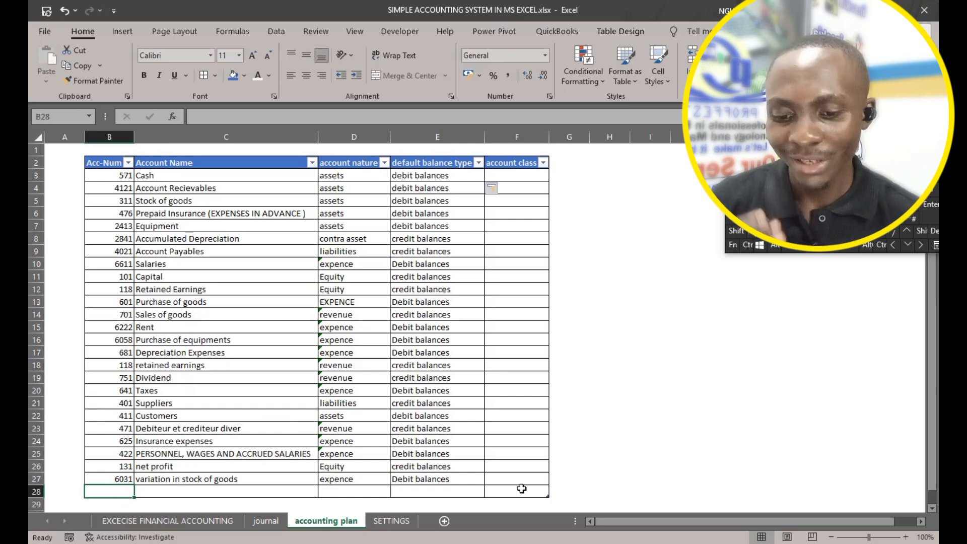
left_click(541, 489)
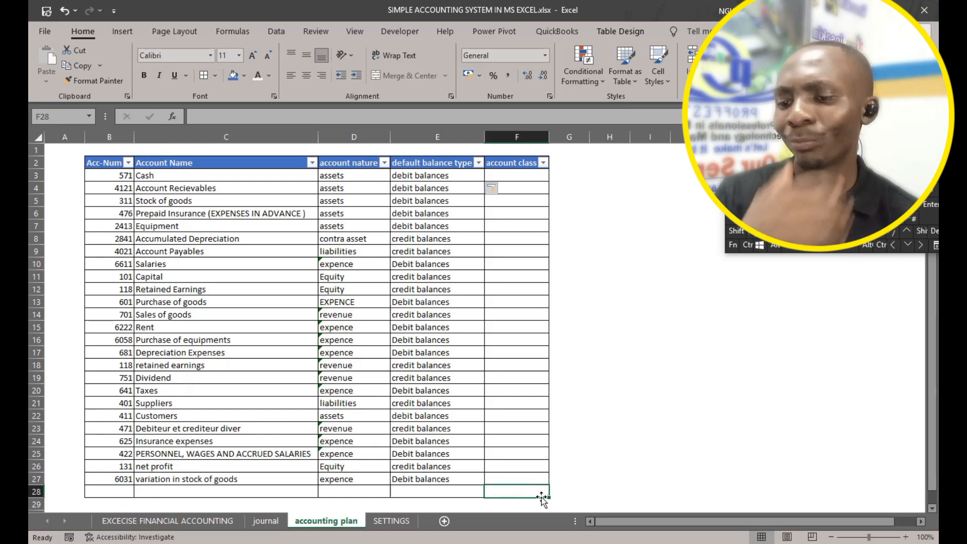
Start a formula in the Cash row's account class cell.
left_click(523, 177)
type("=")
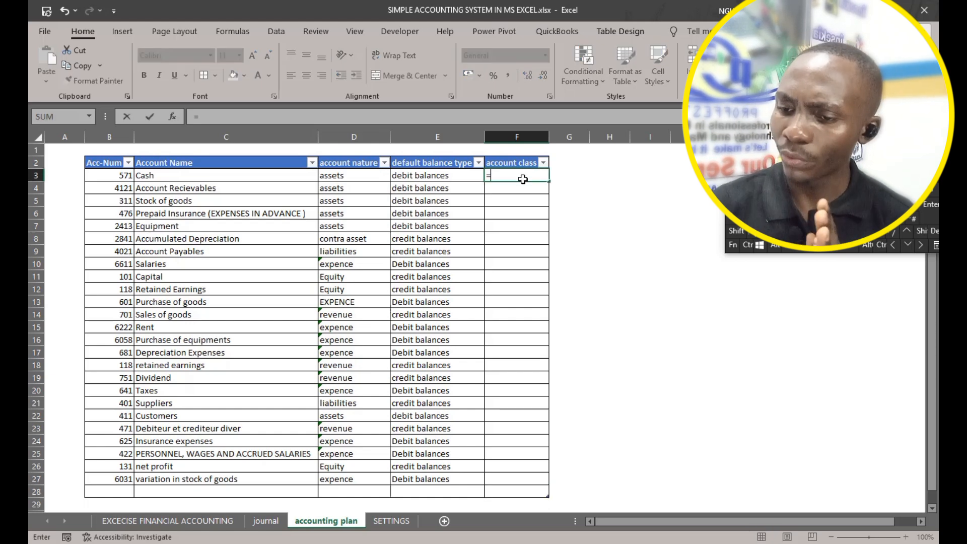
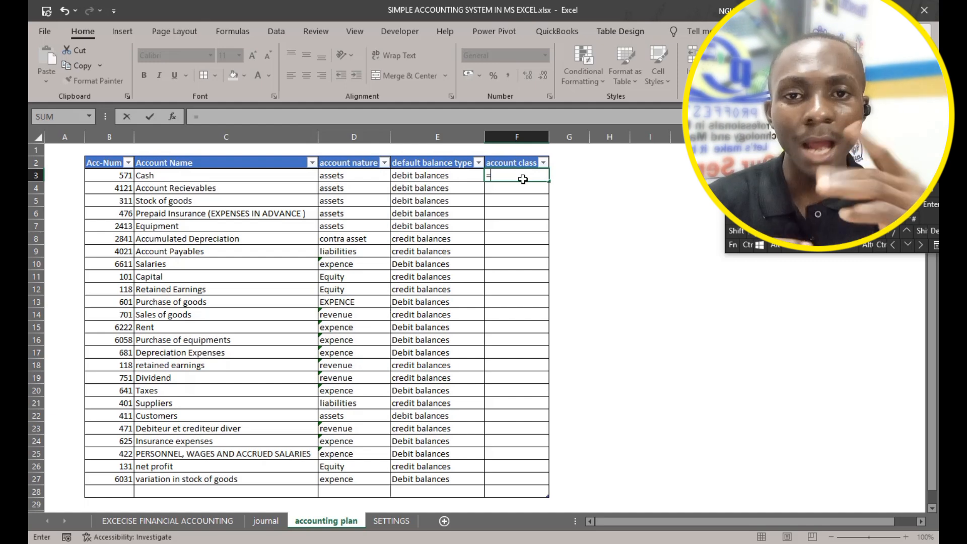
type("class")
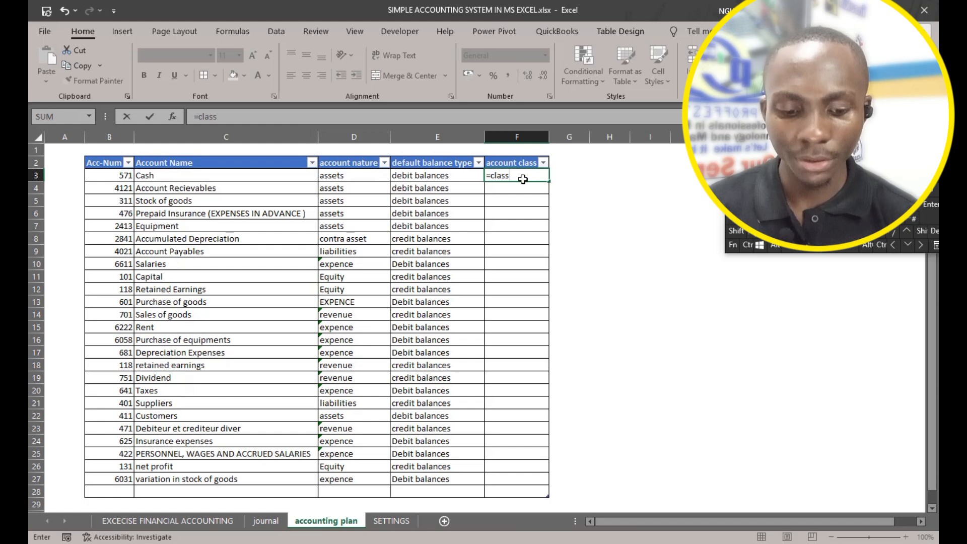
key("BackSpace")
key("BackSpace")
key("BackSpace")
key("BackSpace")
key("BackSpace")
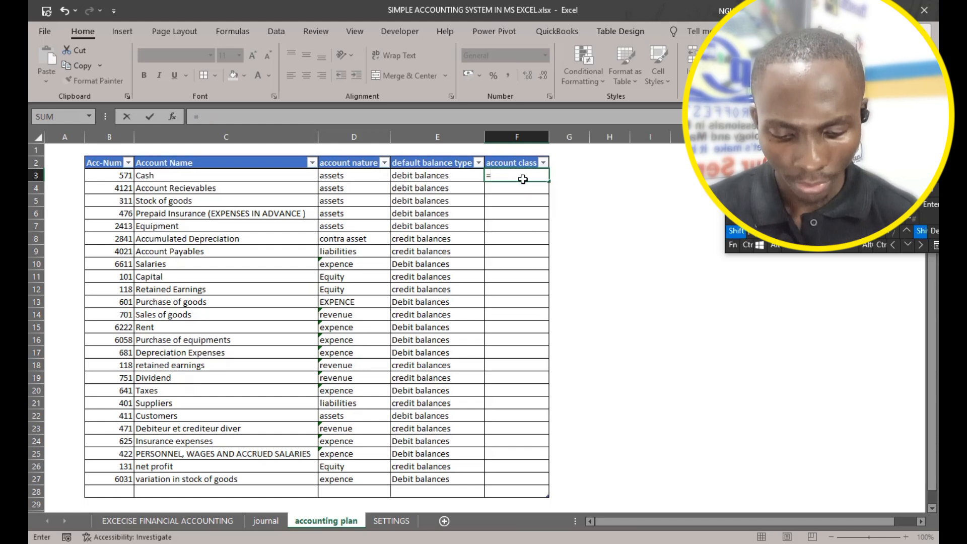
type("@")
key("BackSpace")
Add the quoted text "Class" and the & operator to the account class formula.
type("\"Clas")
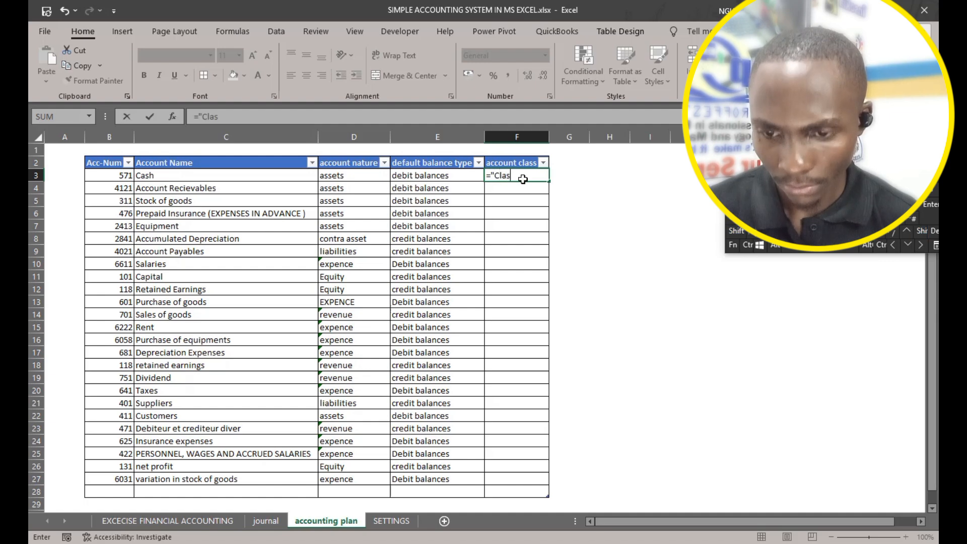
type("s\"")
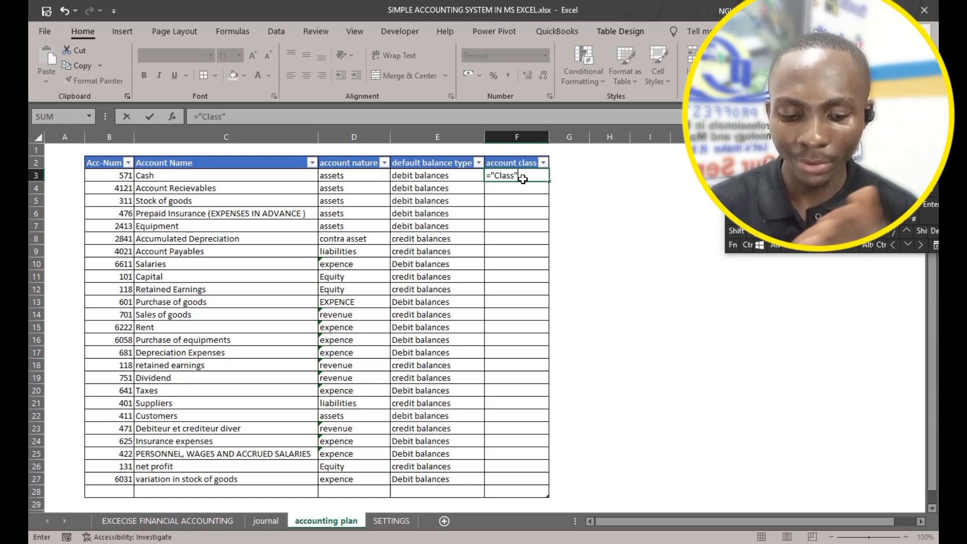
type("&")
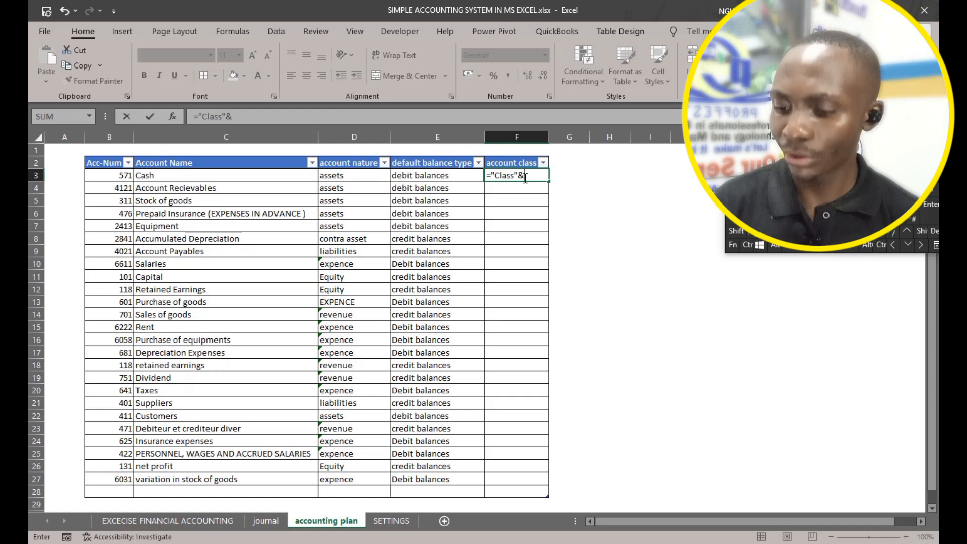
Complete the account class formula with LEFT of the row's Acc-Num, taking 1 character, and apply it.
type("lef")
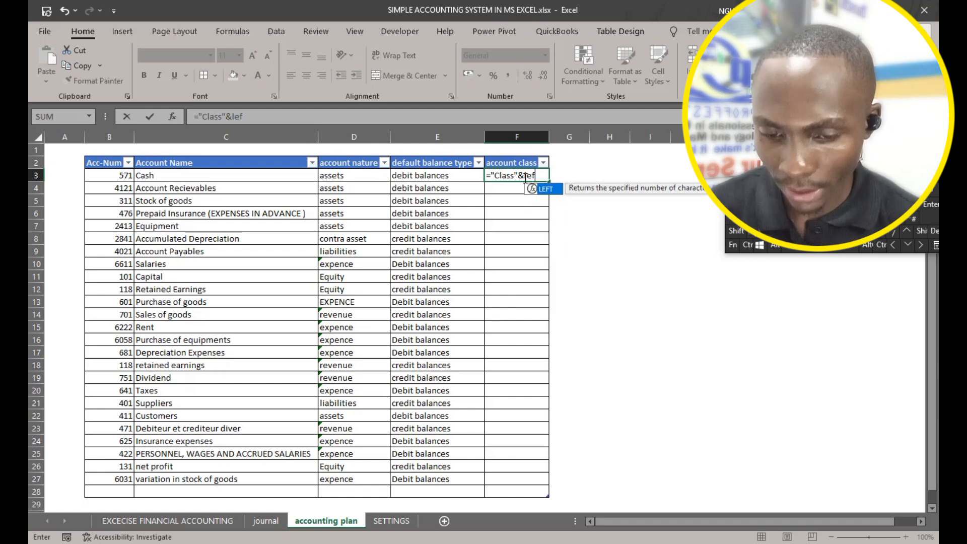
key("Tab")
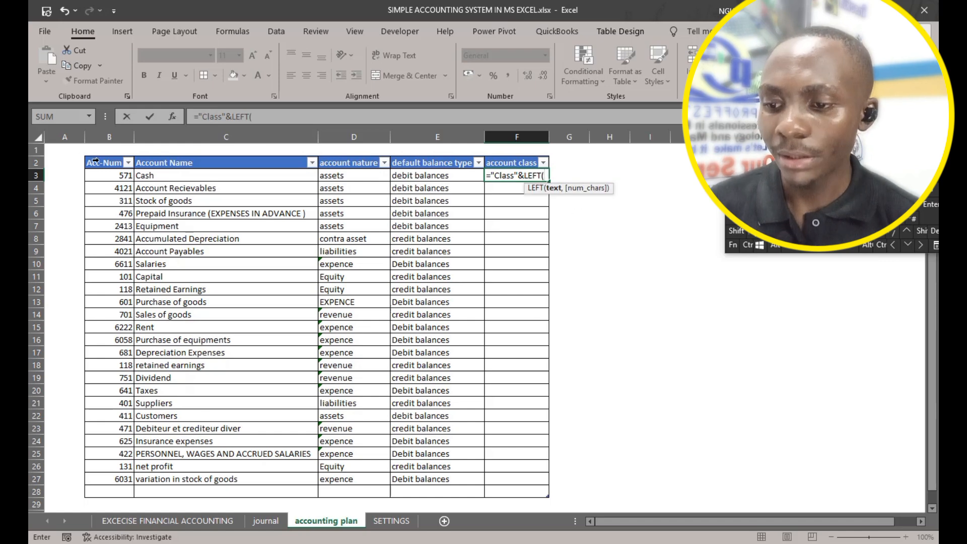
left_click(121, 176)
type(",")
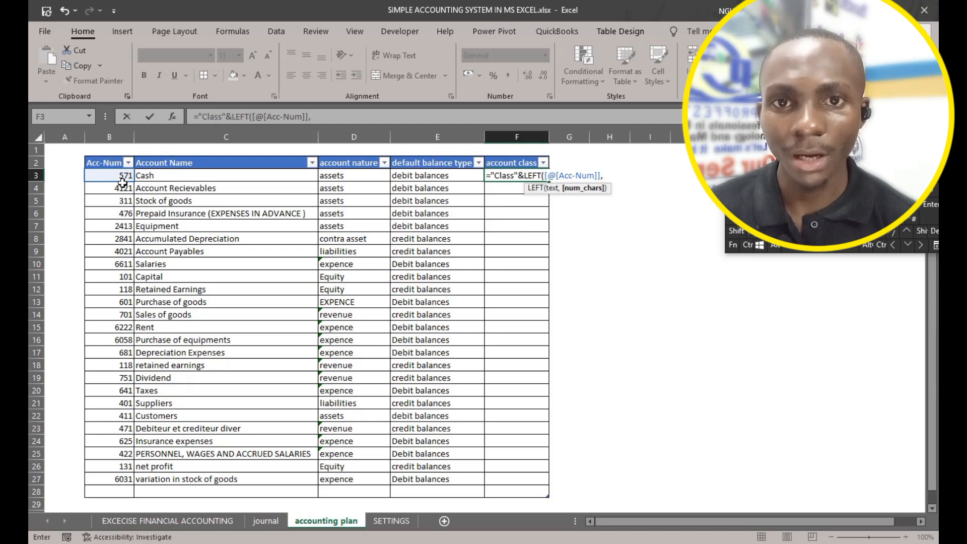
type("1")
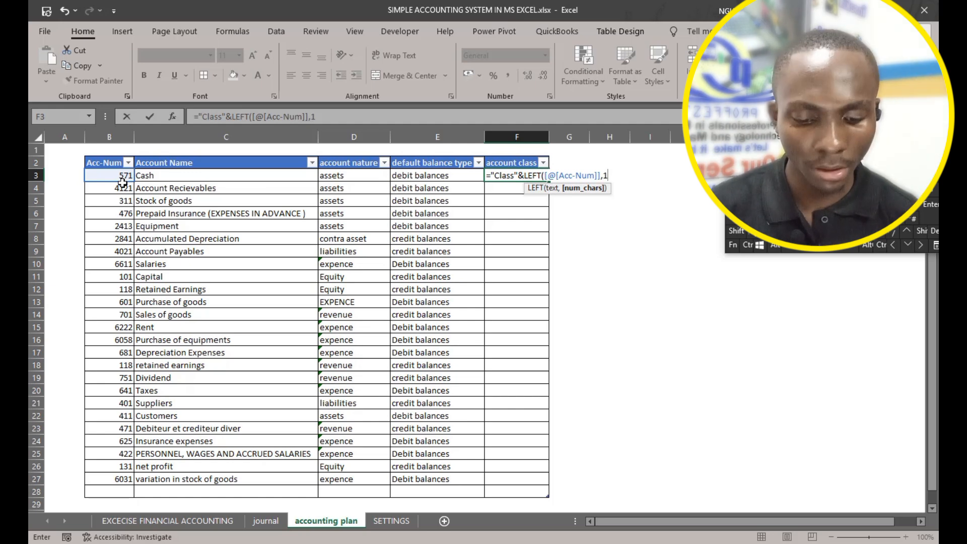
type(")")
left_click(122, 182)
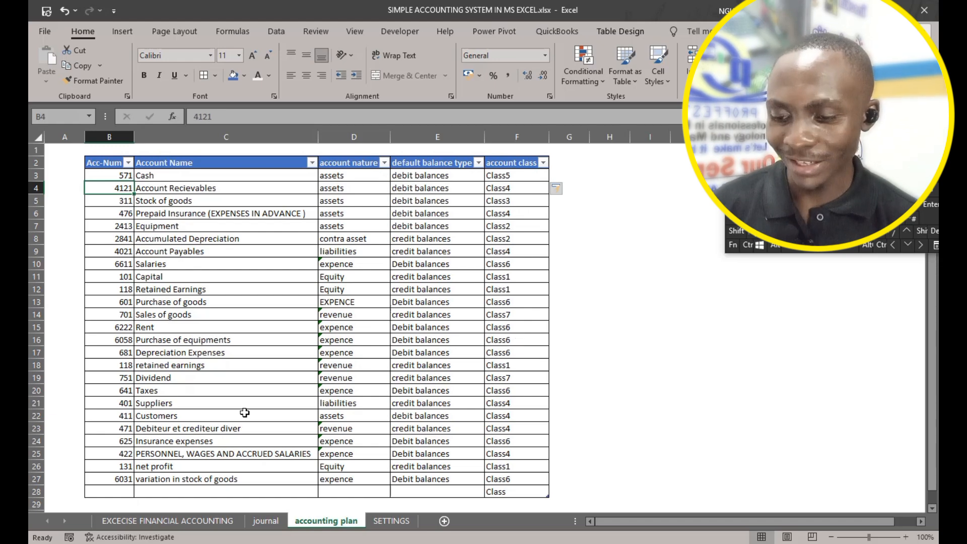
Check the account class formula in the empty last row and enter 4452 as that row's Acc-Num.
left_click(515, 493)
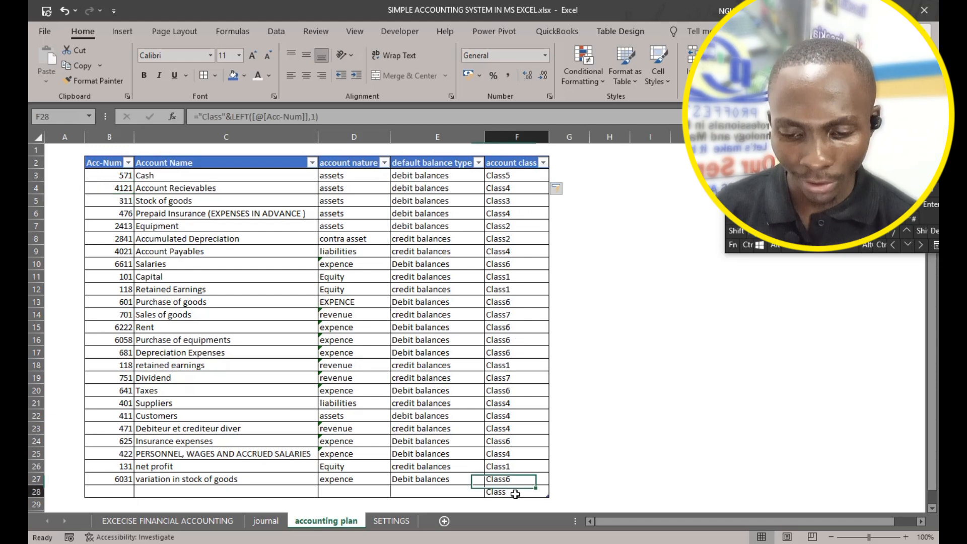
left_click(123, 494)
type("4452")
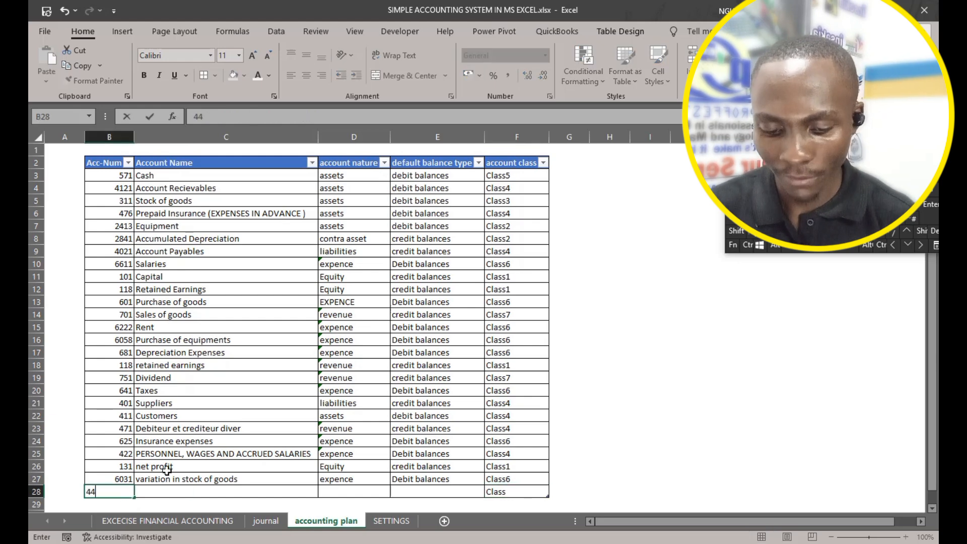
key("Tab")
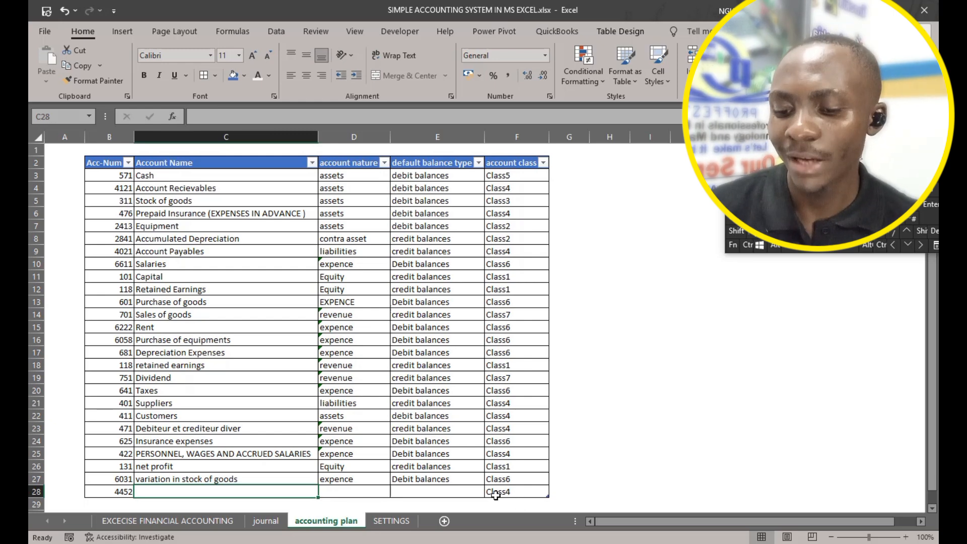
Clear the Acc-Num entry in the last row of the accounting plan table.
left_click(108, 492)
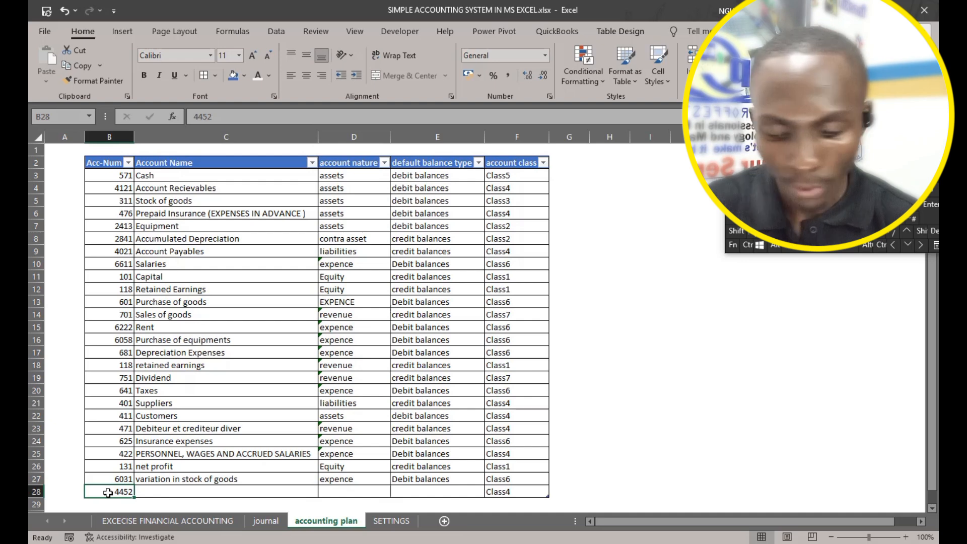
key("BackSpace")
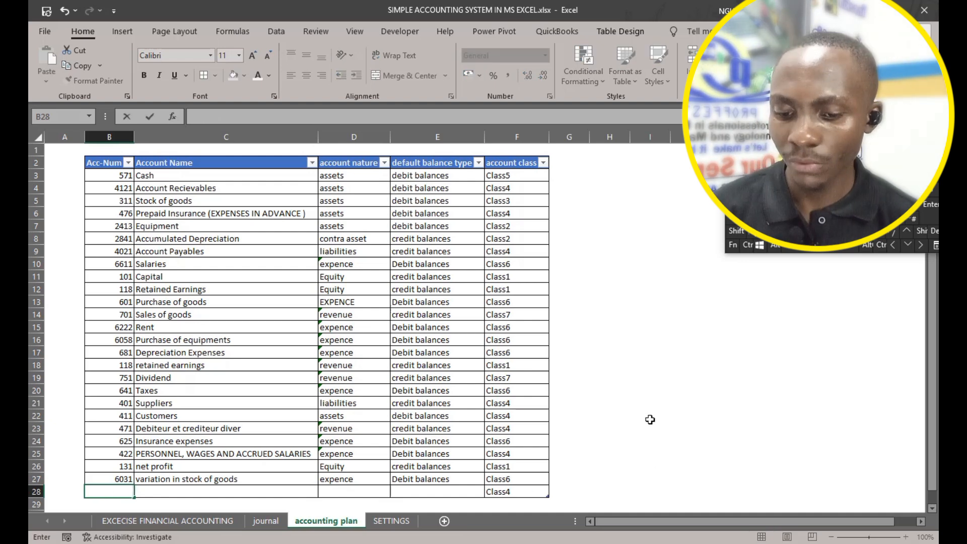
left_click(648, 419)
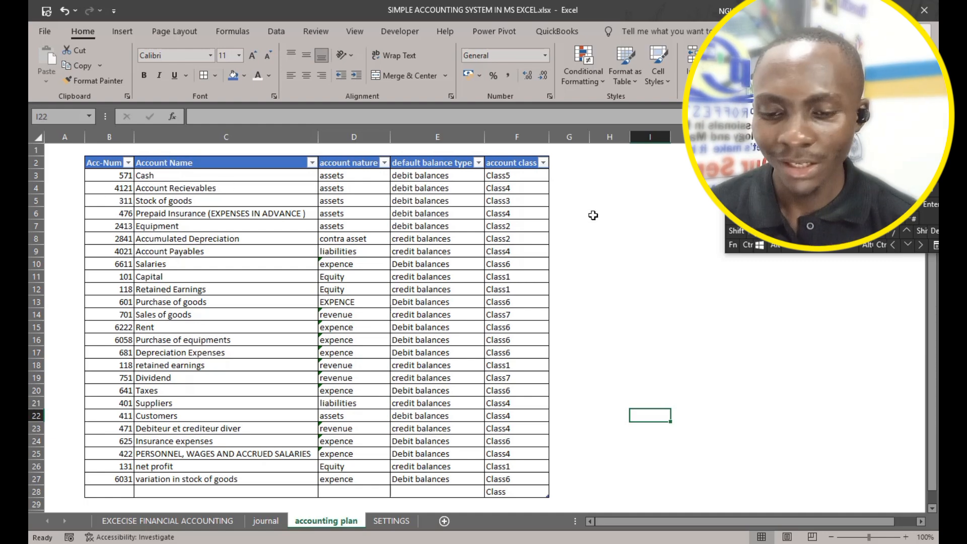
Sort the accounting plan table by account class from A to Z and check the resulting order of the accounts.
left_click(445, 299)
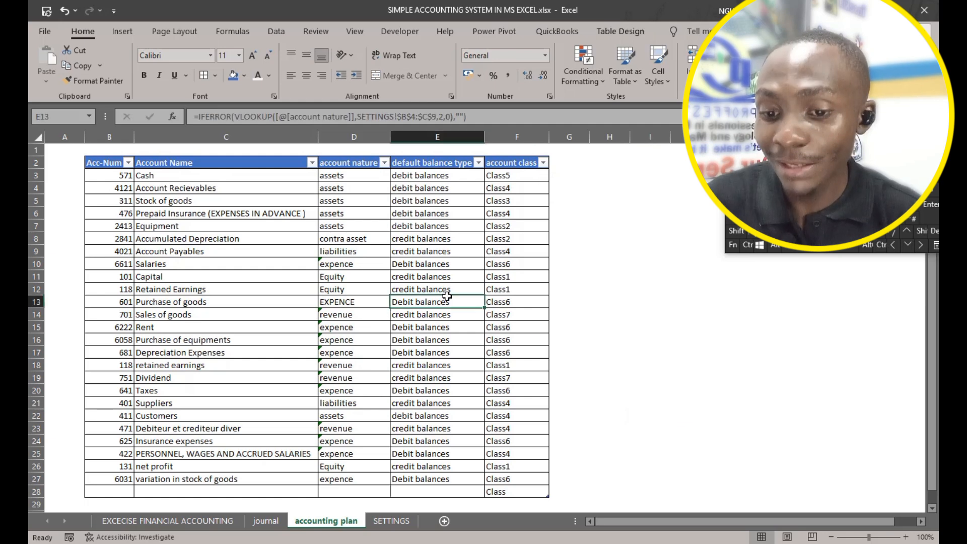
left_click(543, 163)
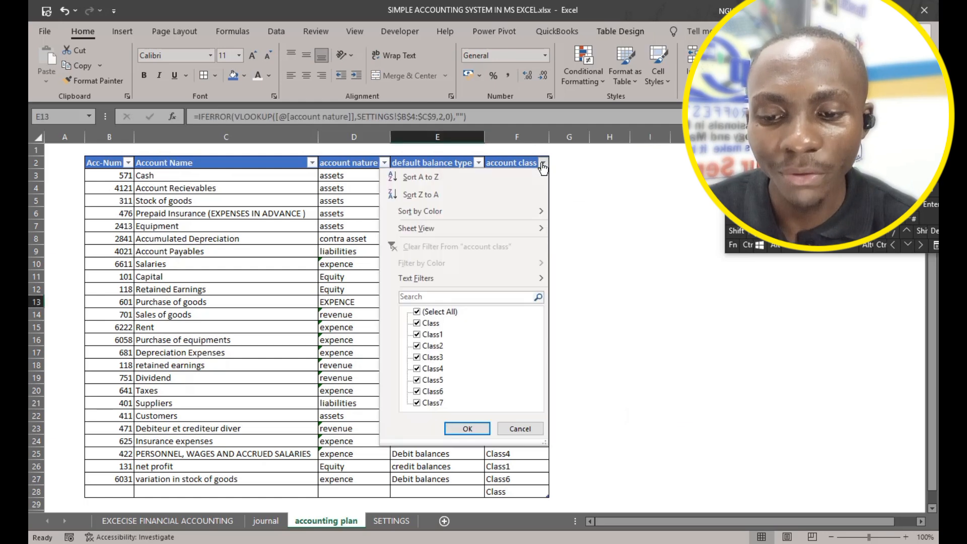
left_click(405, 177)
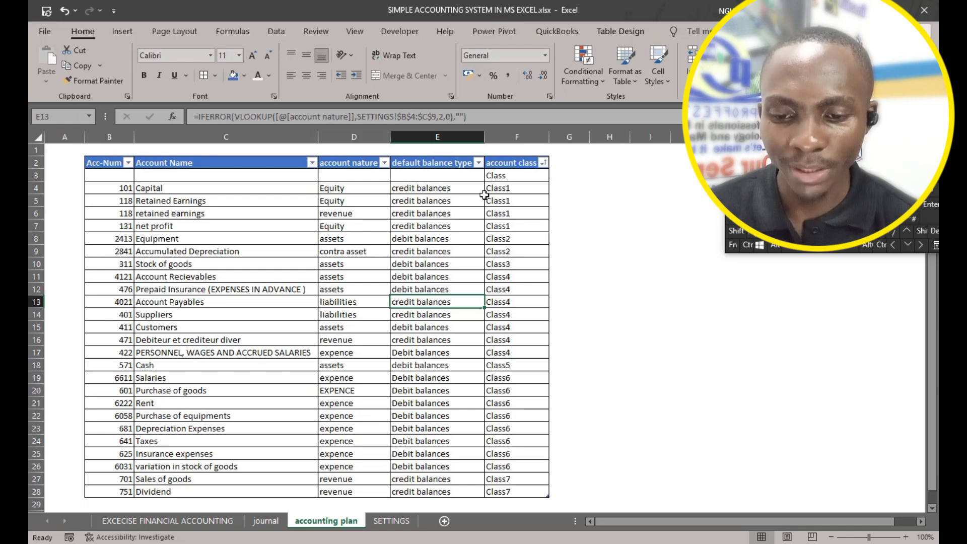
scroll(537, 469, "down", 2)
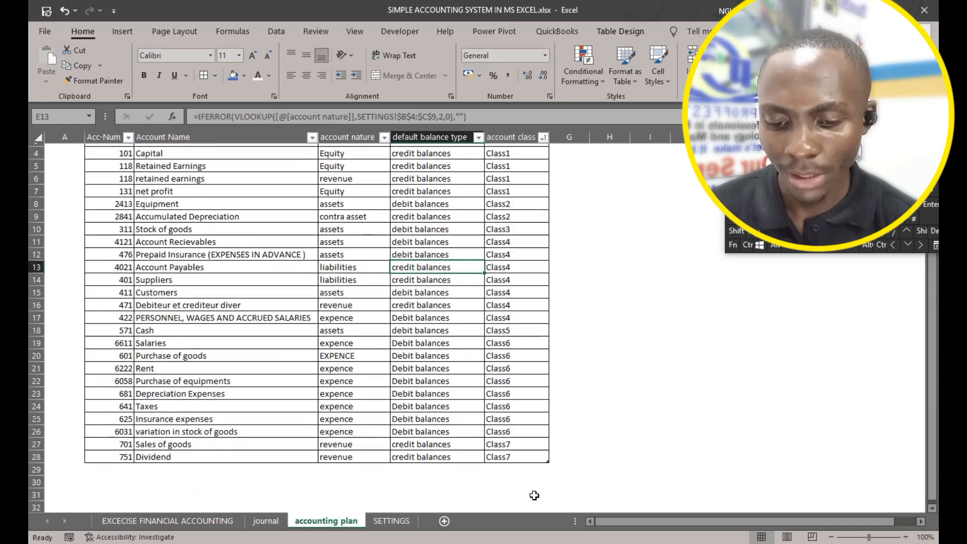
scroll(498, 444, "up", 2)
left_click_drag(108, 175, 123, 492)
left_click(316, 359)
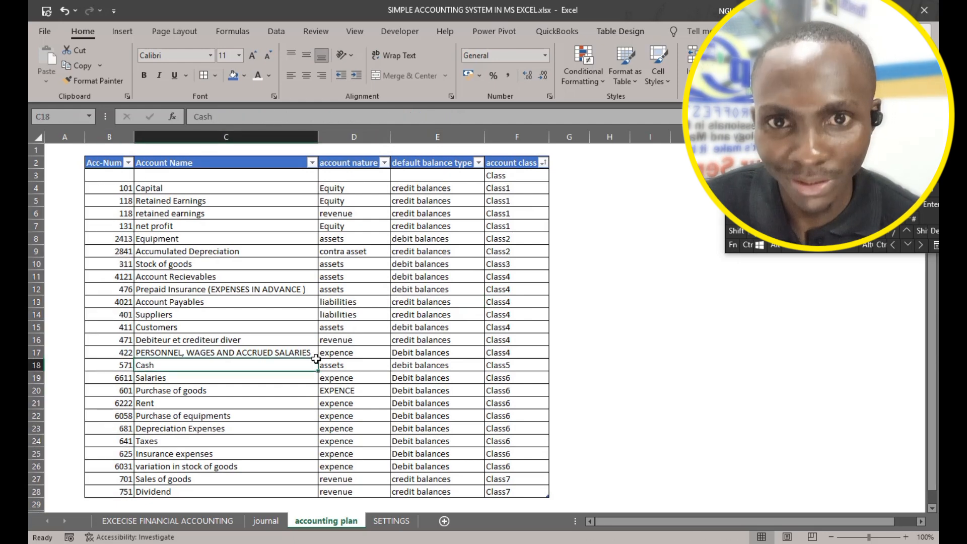
Delete the empty table row at the start of the sorted accounting plan table.
right_click(84, 178)
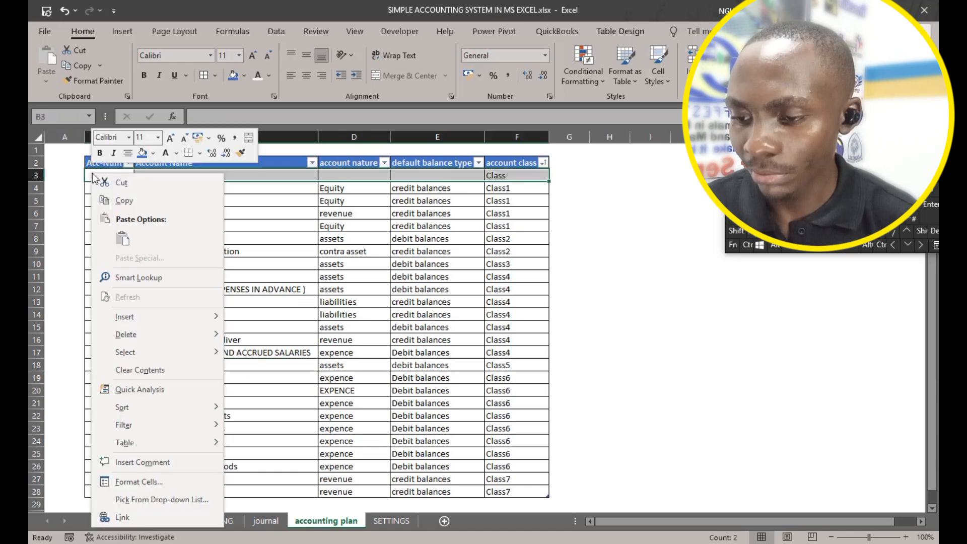
mouse_move(183, 334)
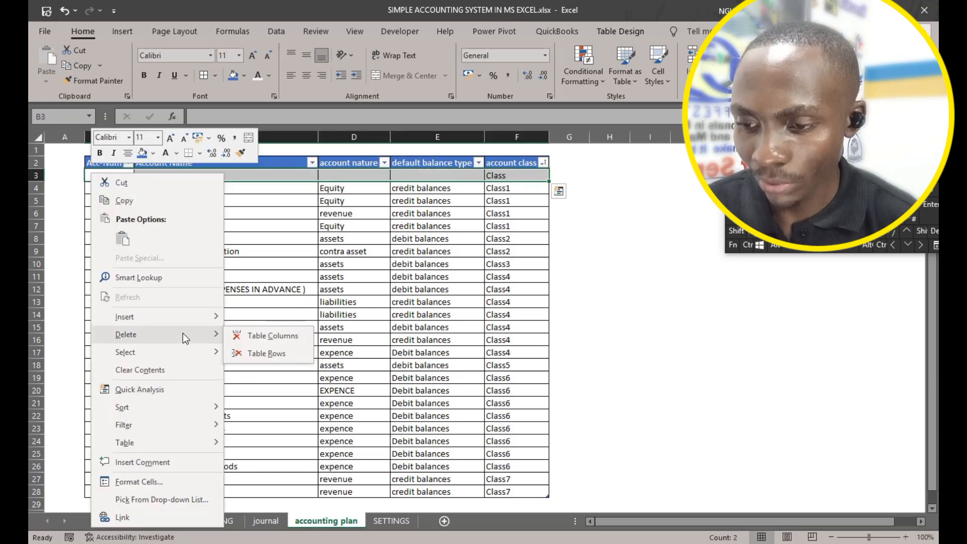
left_click(255, 354)
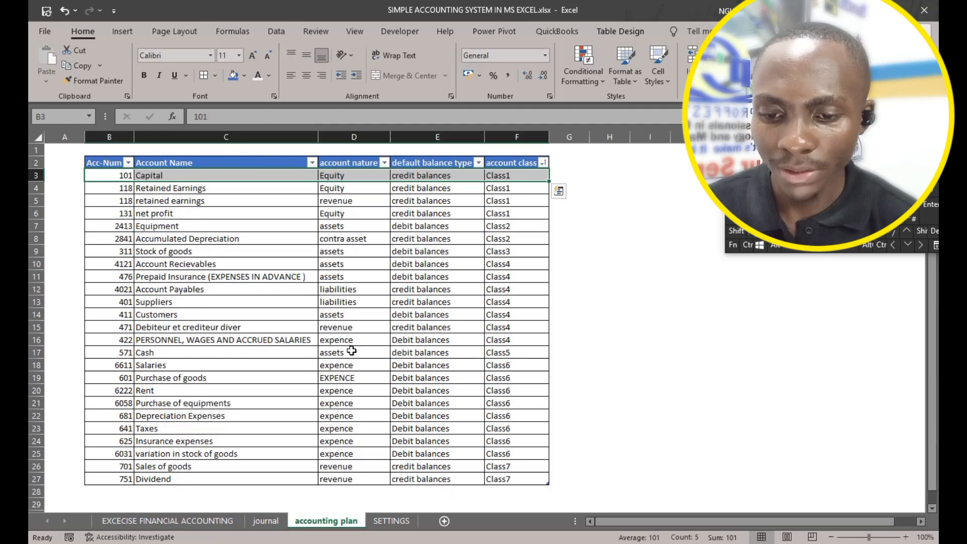
left_click(351, 352)
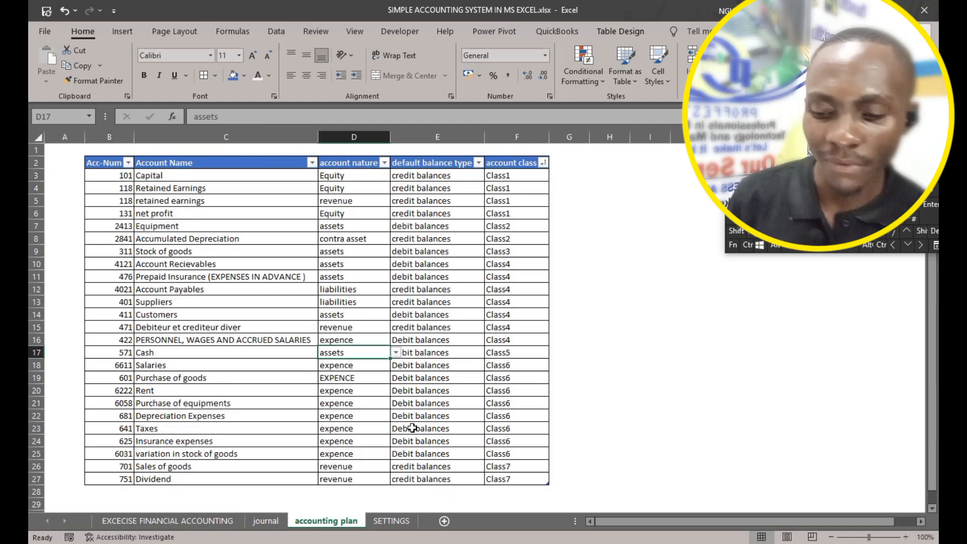
scroll(470, 406, "down", 1)
scroll(470, 406, "up", 1)
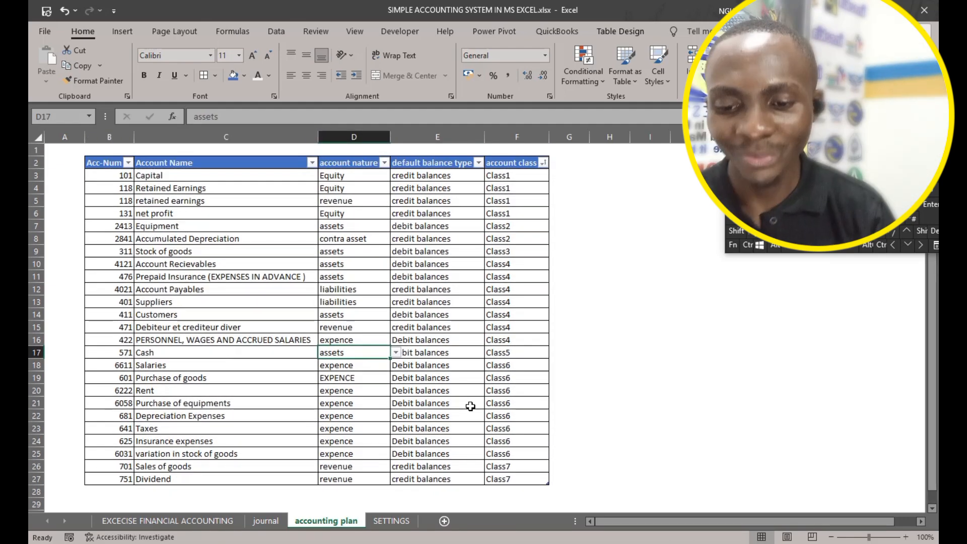
Add a new row at the table's end with Acc-Num 221, account name land and account nature ASSETS, and check its formula cells.
left_click(527, 480)
key("Tab")
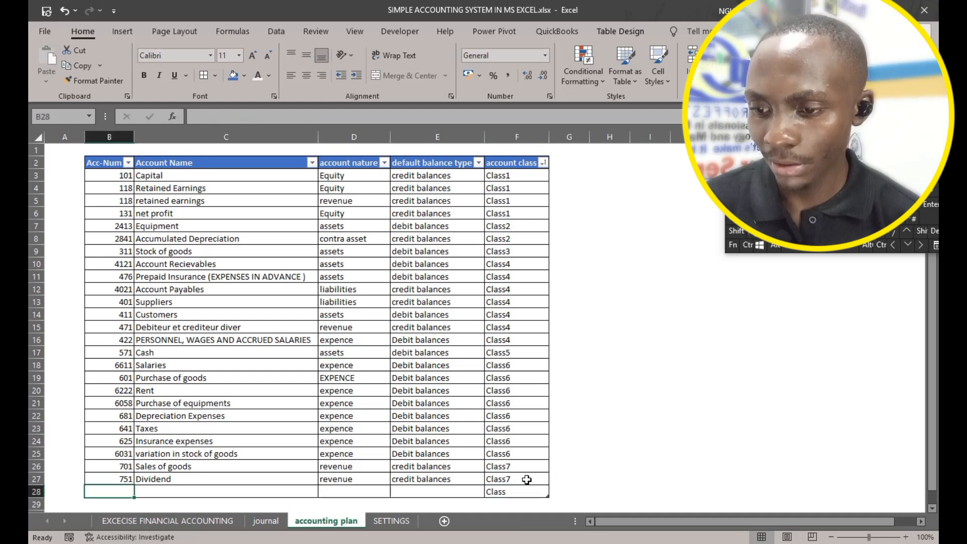
type("221")
key("Tab")
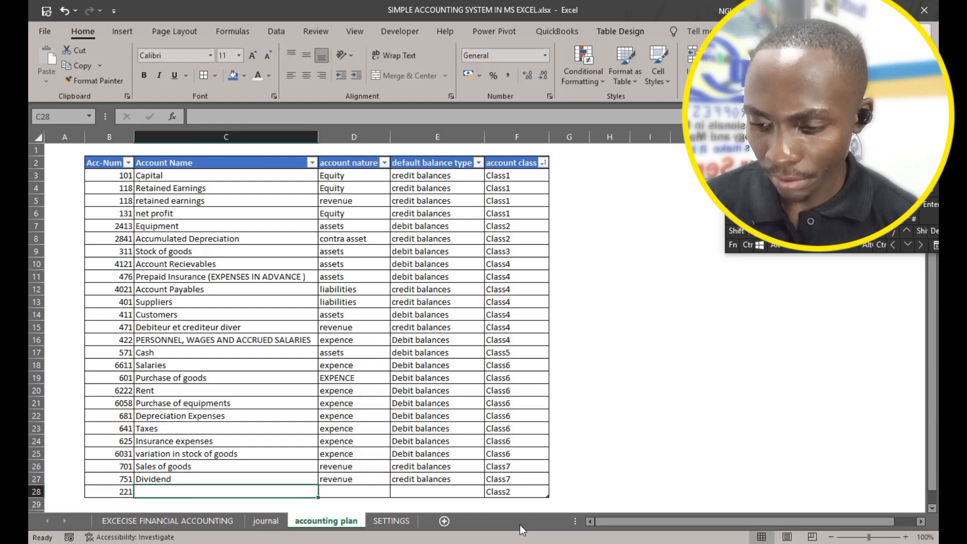
type("land")
key("Tab")
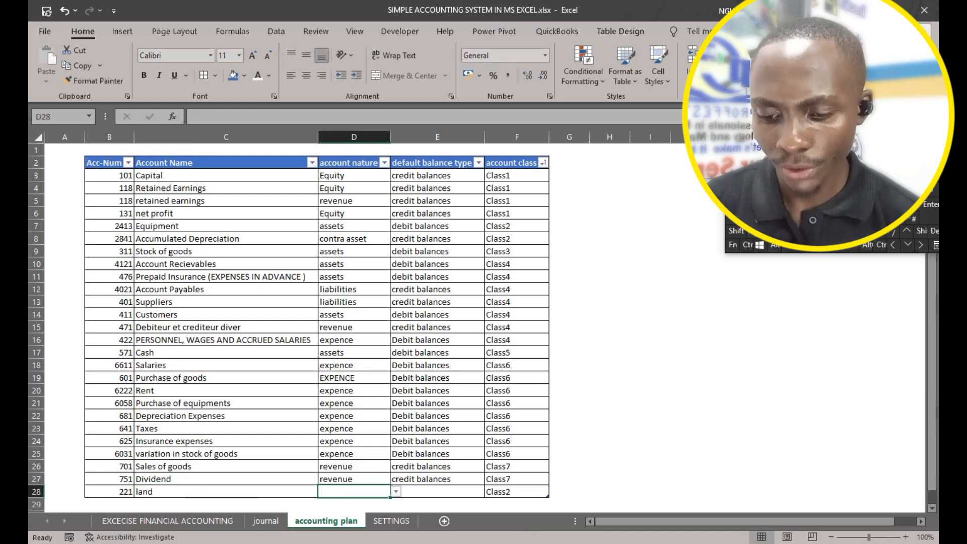
left_click(395, 492)
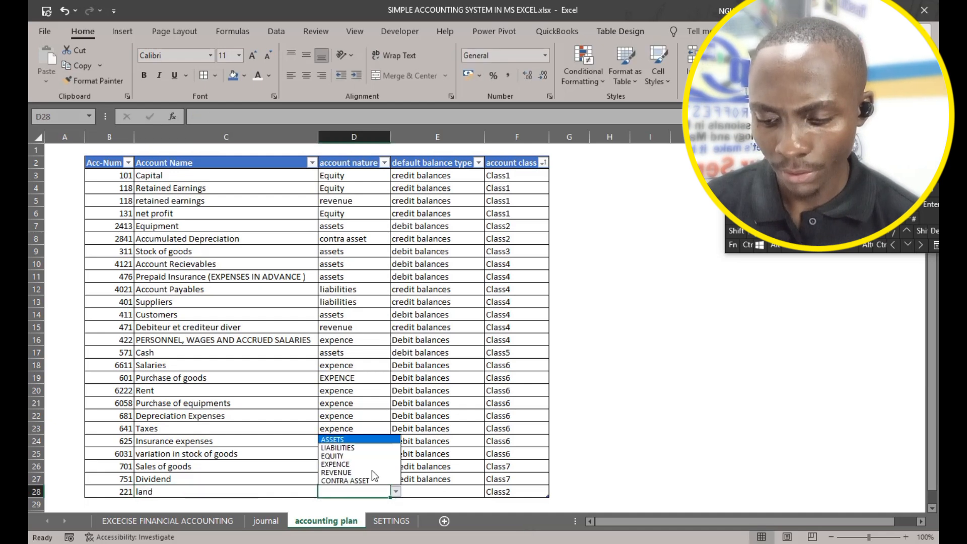
left_click(364, 441)
left_click(432, 489)
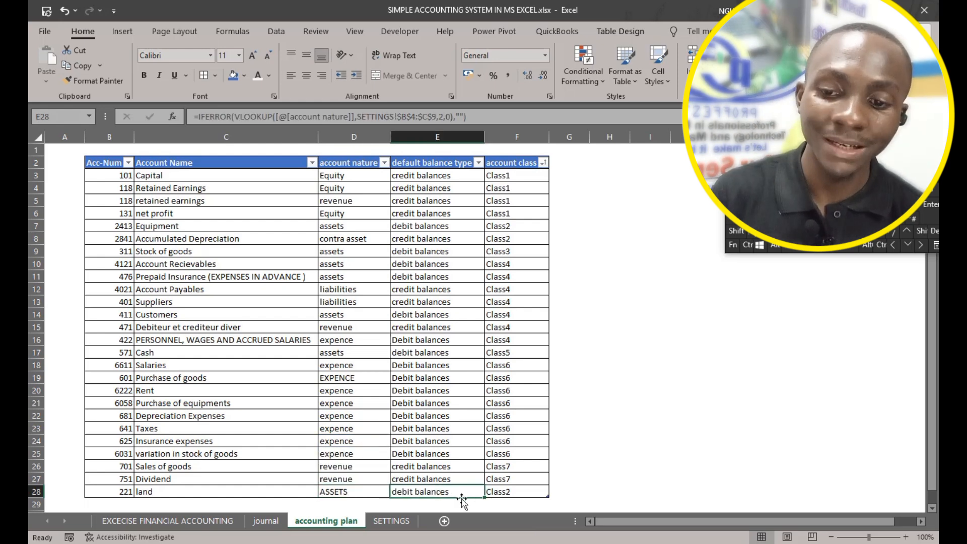
left_click(531, 492)
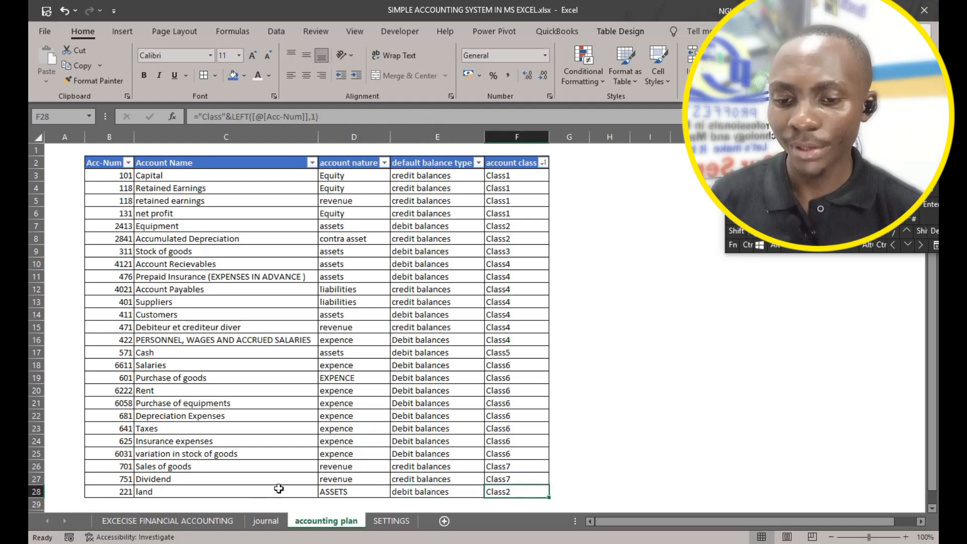
Re-sort the accounting plan table by account class from A to Z to place the new land account.
left_click(543, 163)
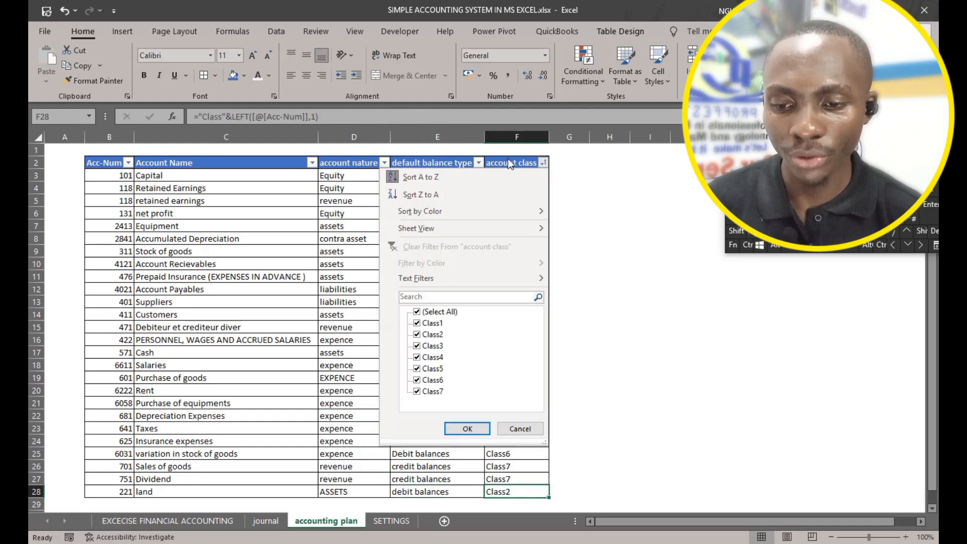
left_click(503, 176)
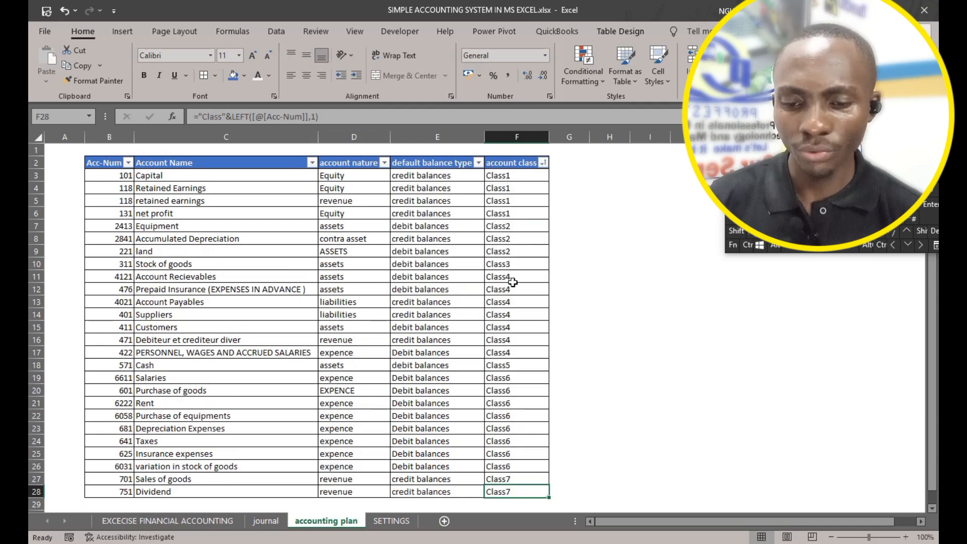
left_click(590, 356)
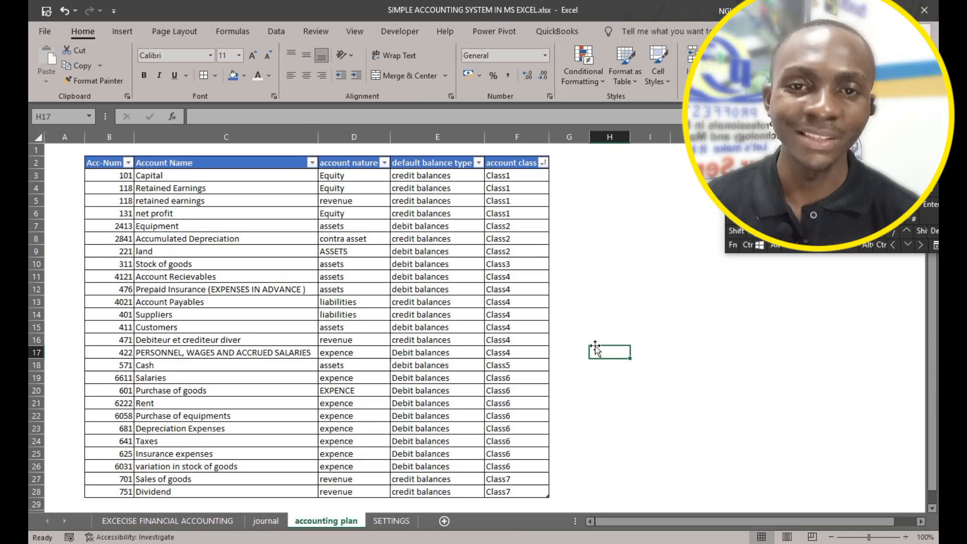
Review the journal sheet's account number and account description columns against the accounting plan sheet.
left_click(271, 521)
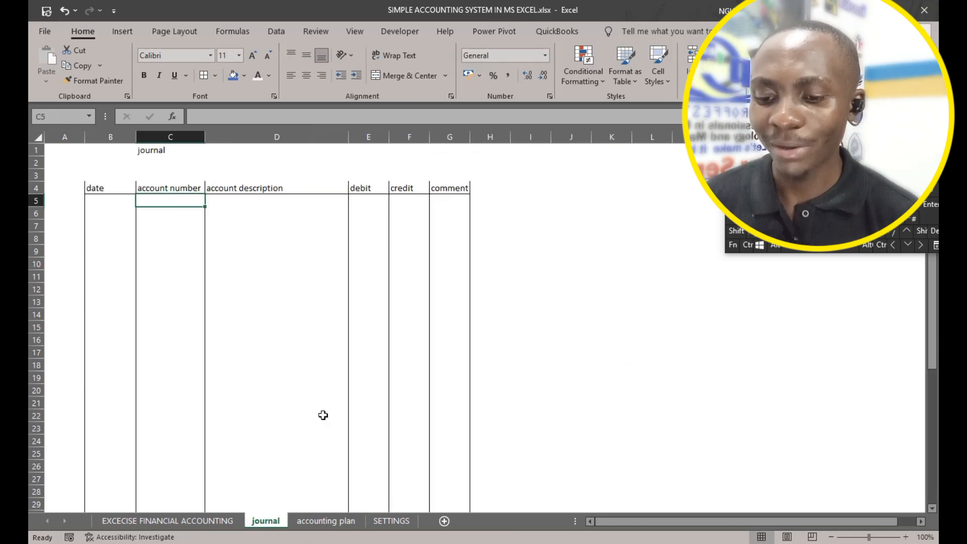
left_click(337, 521)
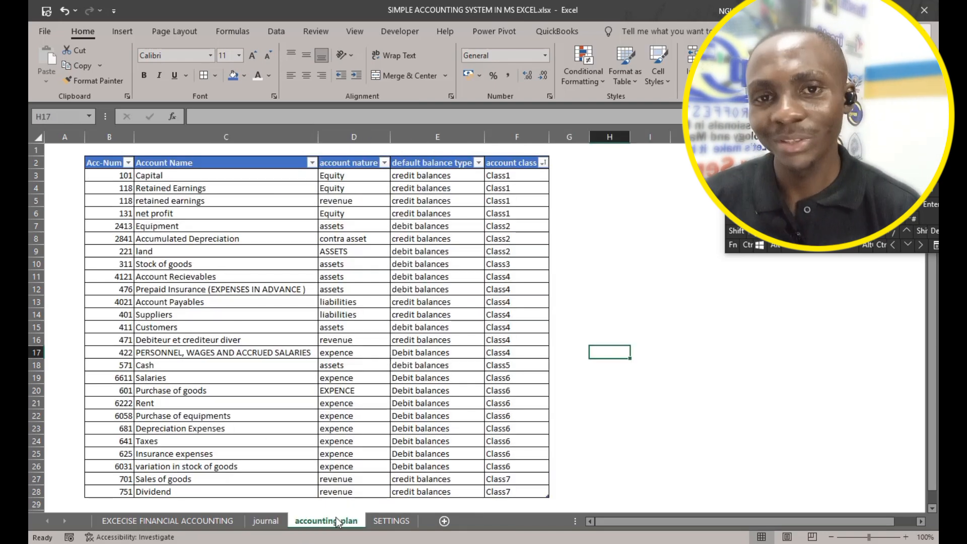
left_click(275, 521)
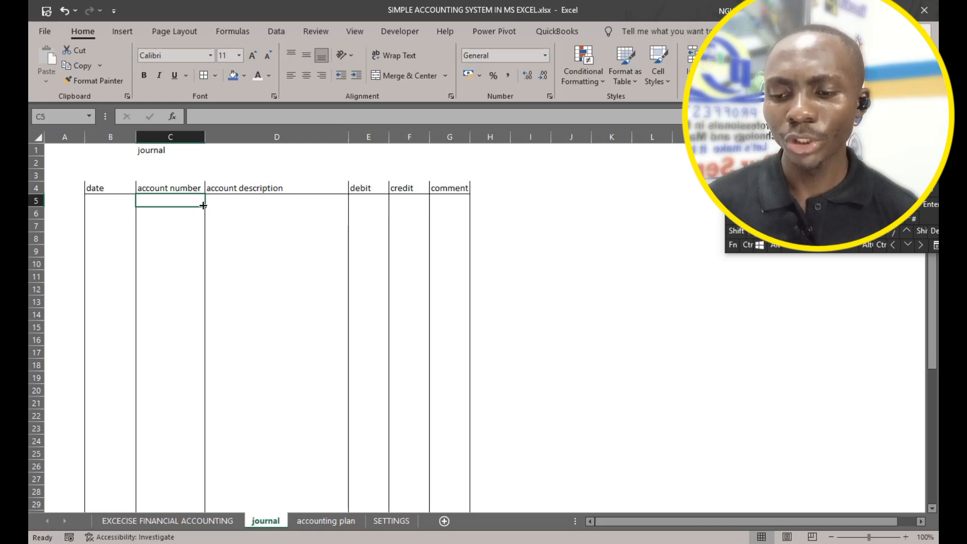
left_click(259, 202)
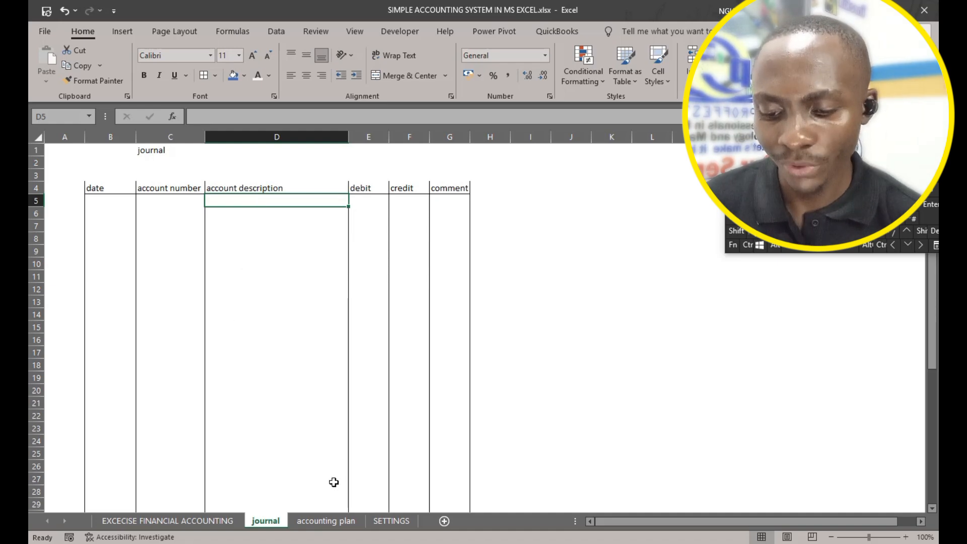
left_click(307, 523)
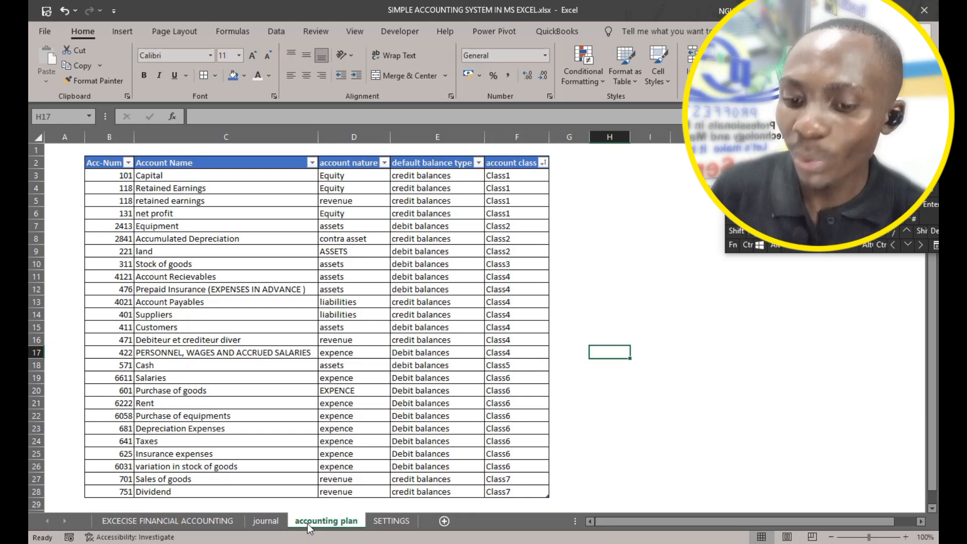
left_click(267, 523)
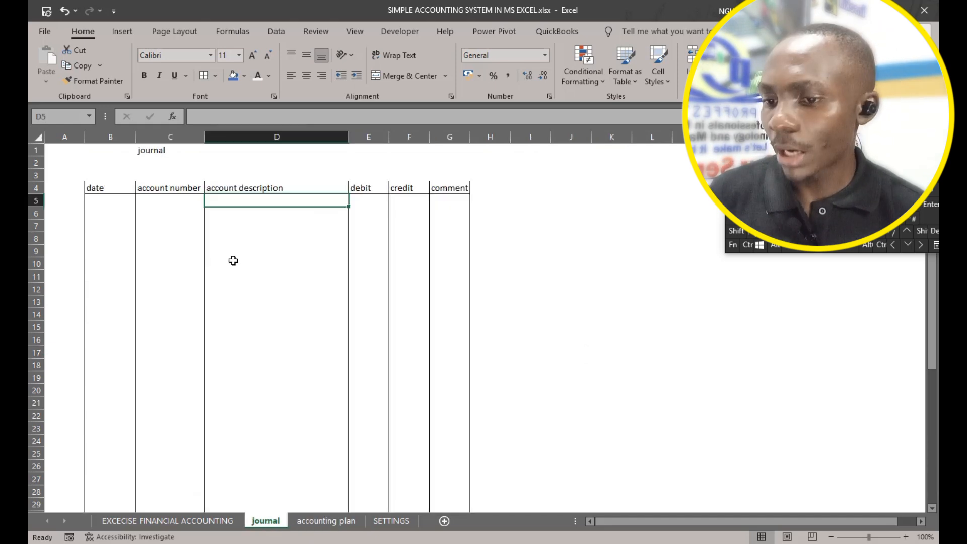
left_click(174, 205)
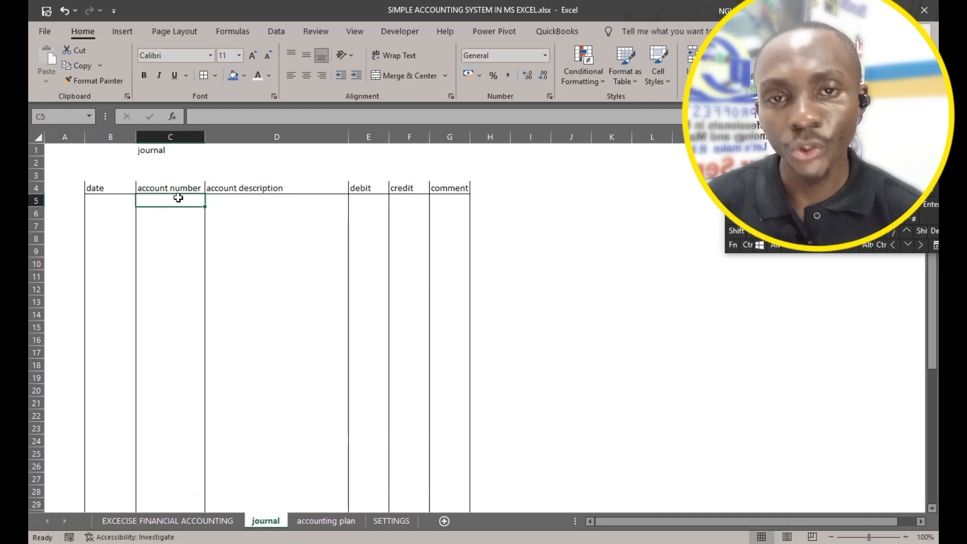
Select the journal's account number cells C5:C46 and examine the Acc-Num entries in the accounting plan as their source.
left_click_drag(178, 197, 183, 479)
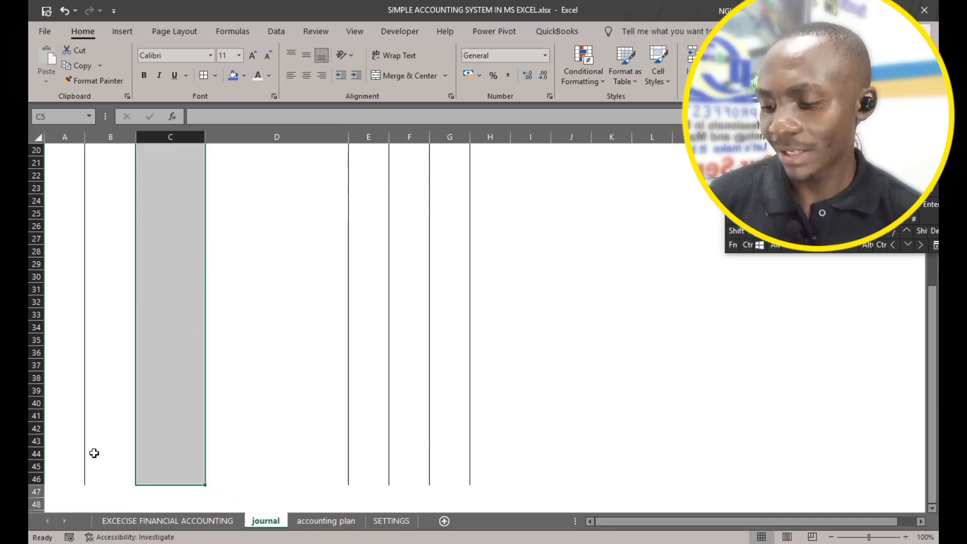
scroll(151, 380, "up", 6)
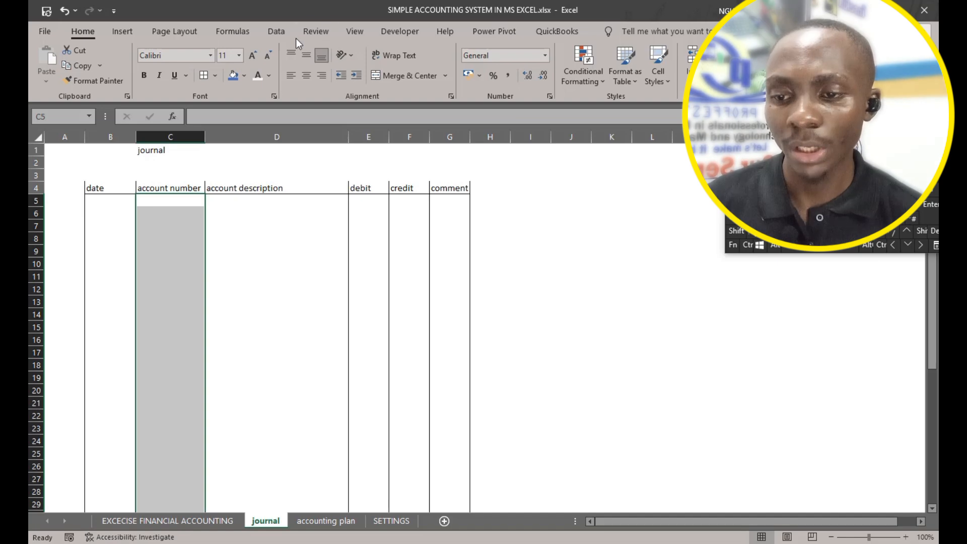
left_click(276, 33)
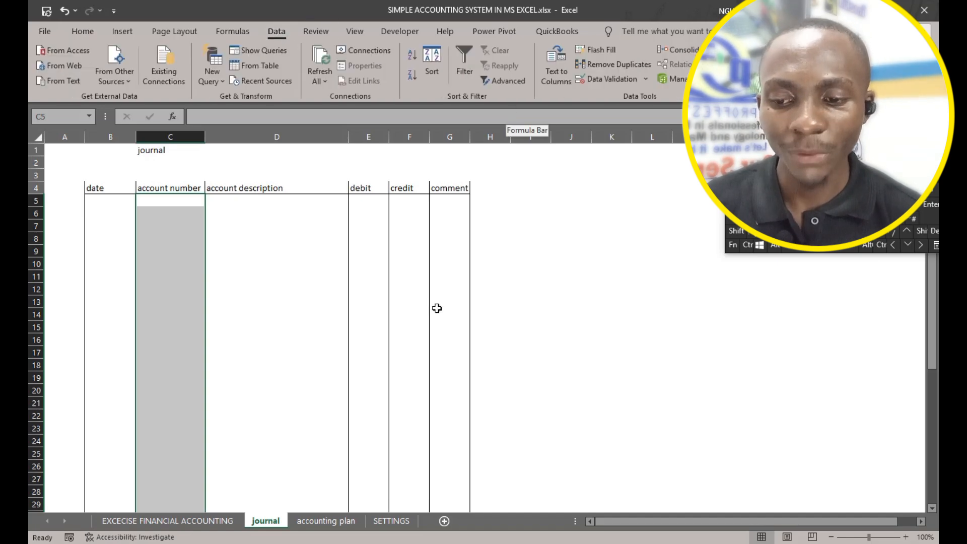
left_click(340, 522)
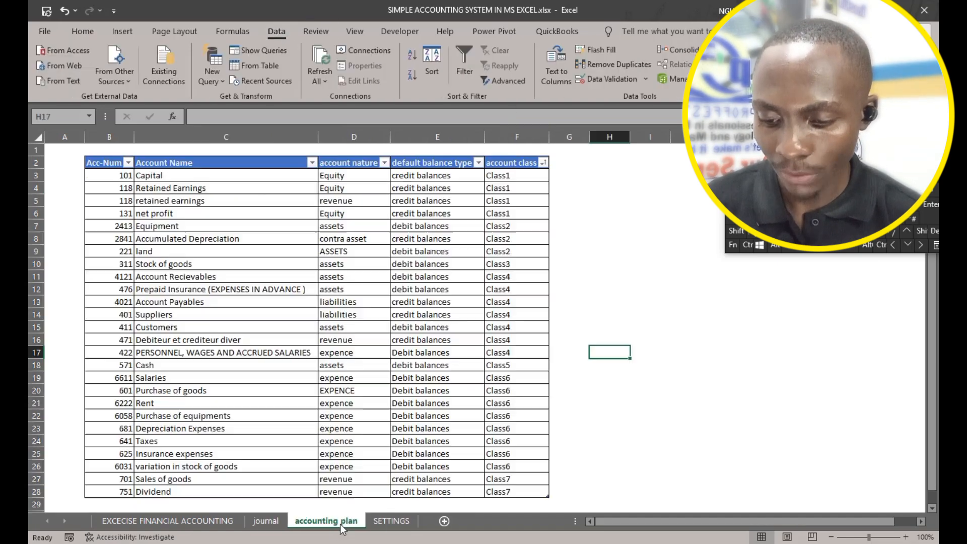
left_click_drag(123, 179, 94, 492)
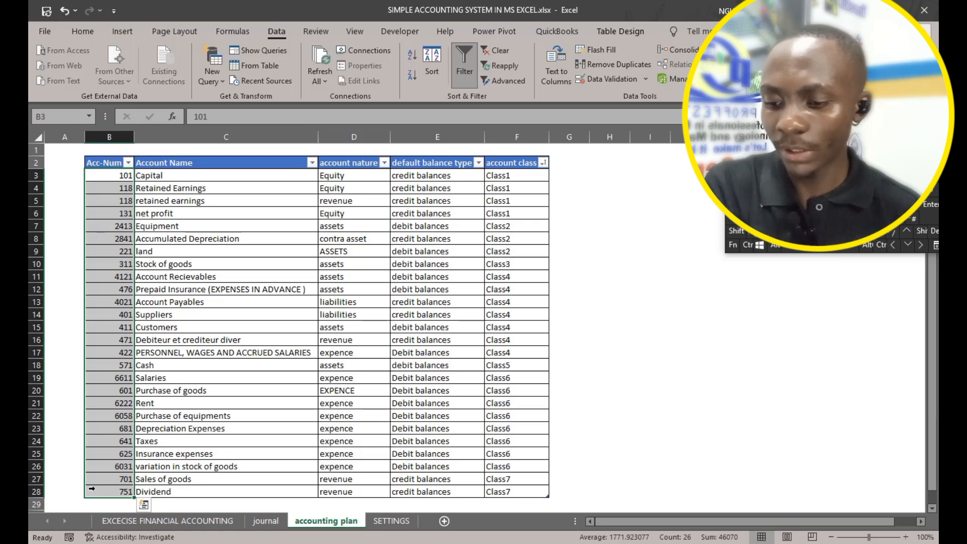
scroll(186, 499, "down", 4)
scroll(227, 504, "up", 4)
left_click(267, 520)
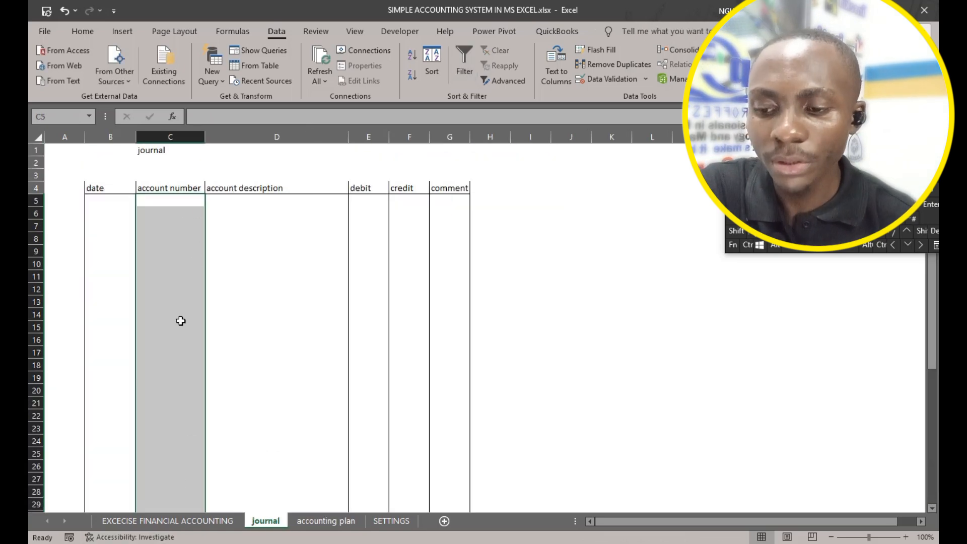
Apply list data validation to the journal's account number cells from C5 down, with source ='accounting plan'!$B$3:$B$28.
left_click(181, 201)
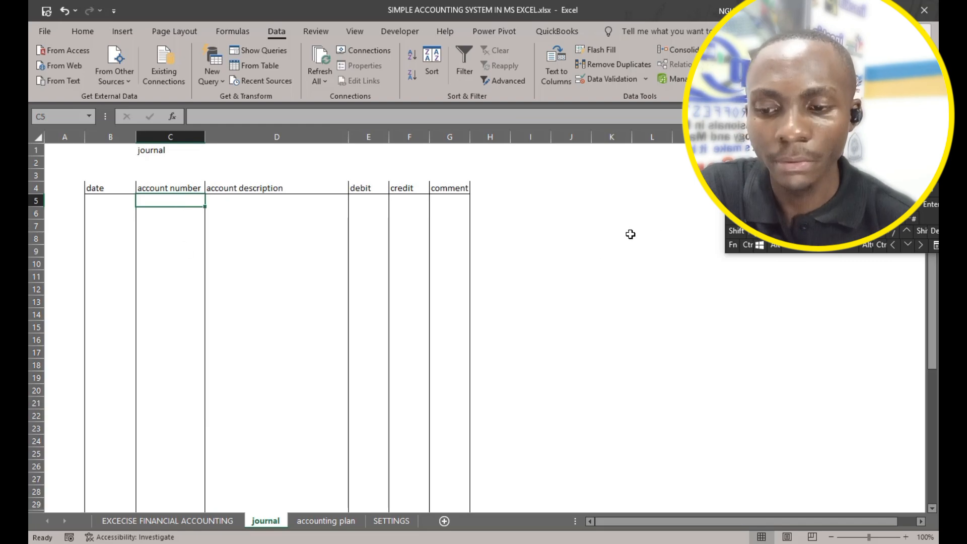
left_click_drag(188, 201, 182, 439)
scroll(604, 209, "up", 7)
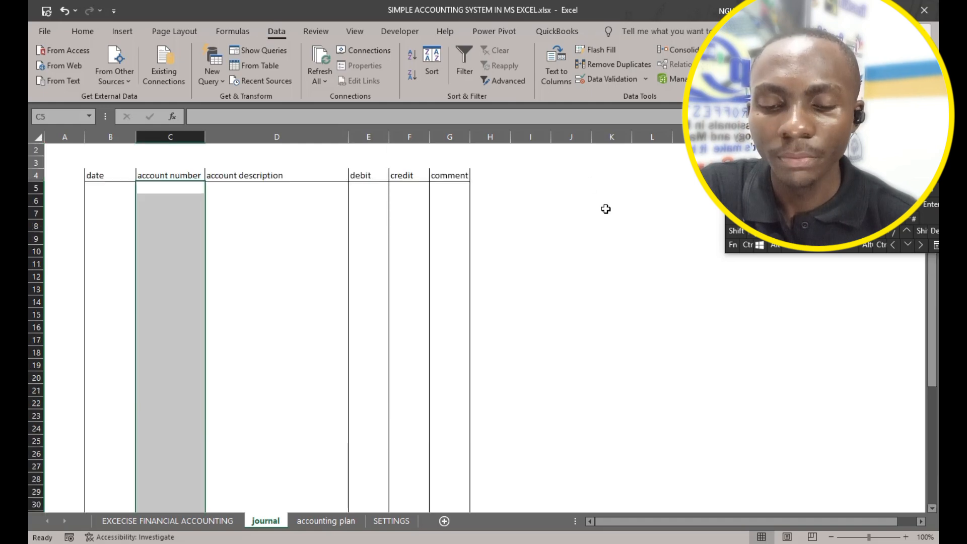
left_click(596, 80)
left_click(501, 208)
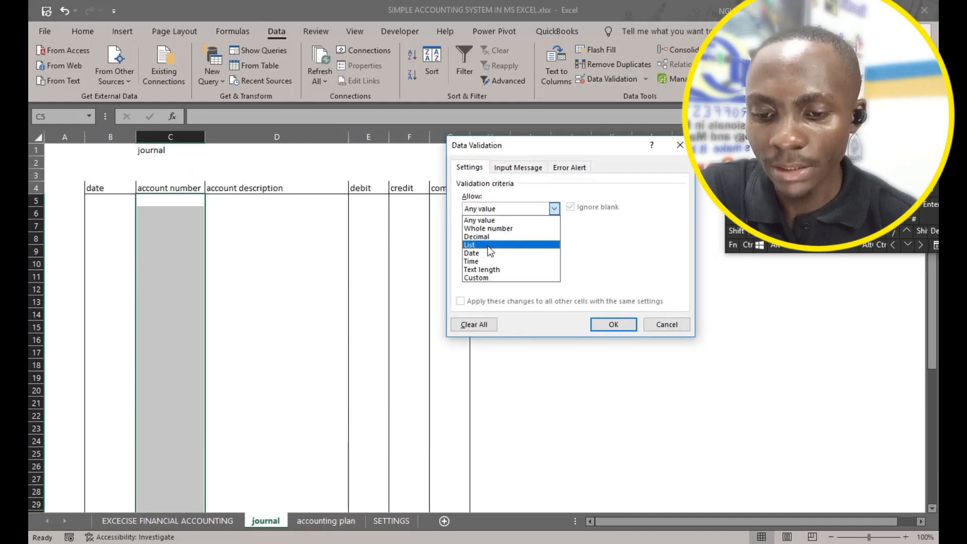
left_click(488, 245)
left_click(491, 261)
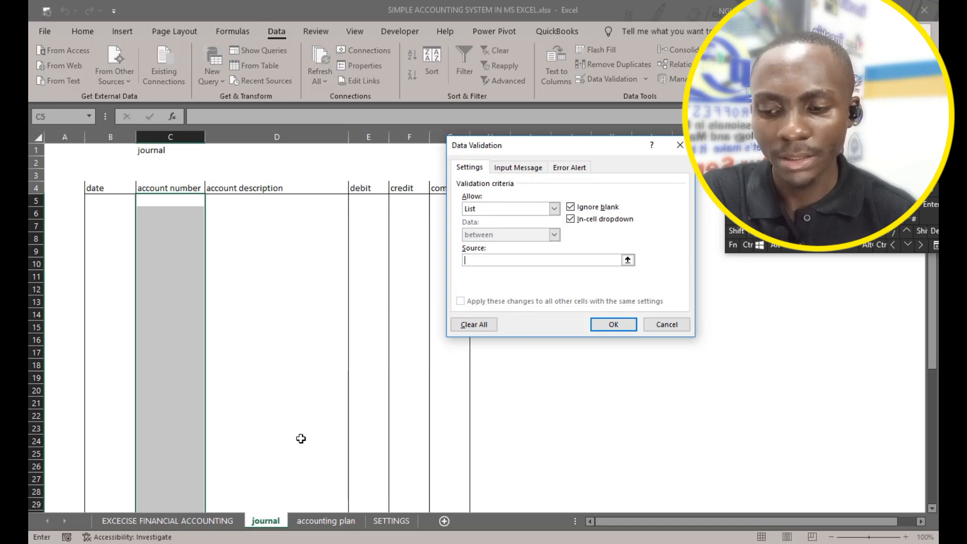
type("=")
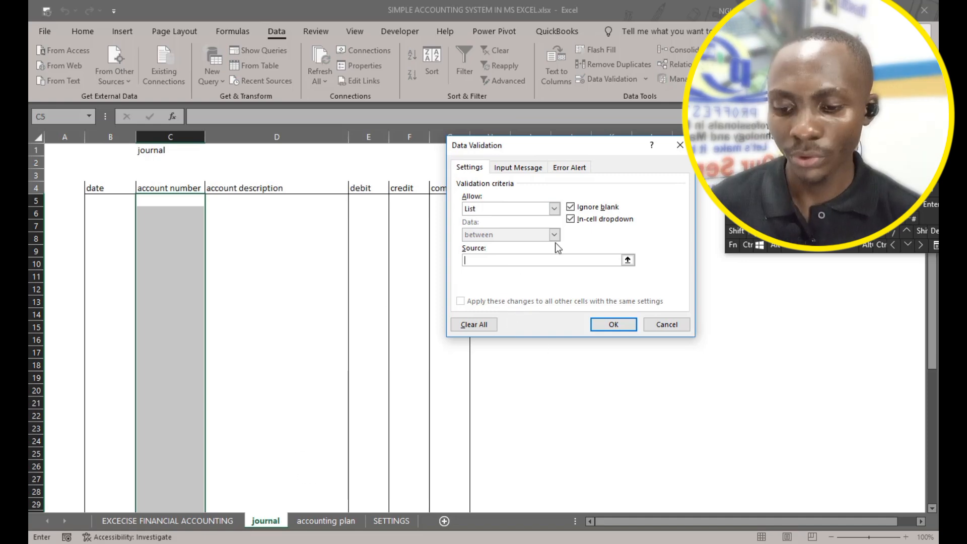
left_click(344, 524)
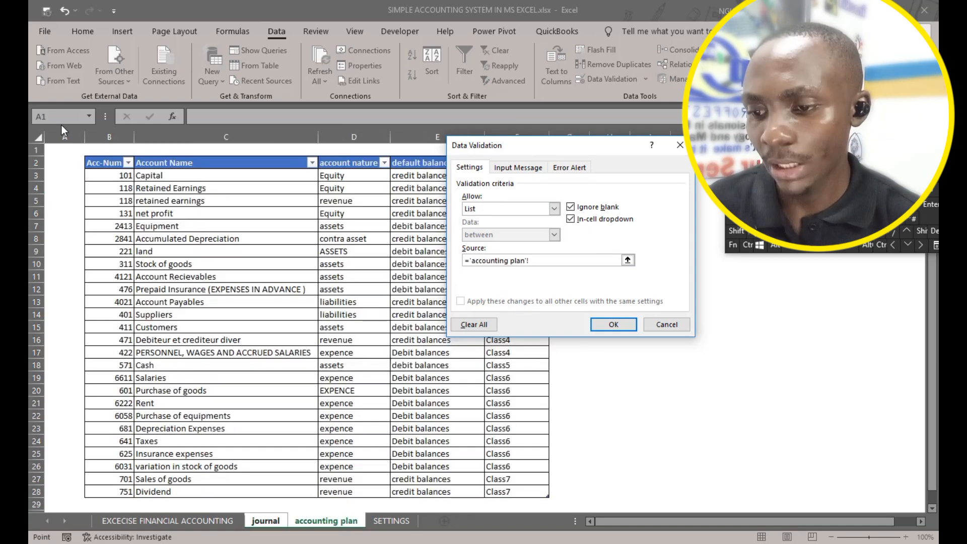
left_click(119, 159)
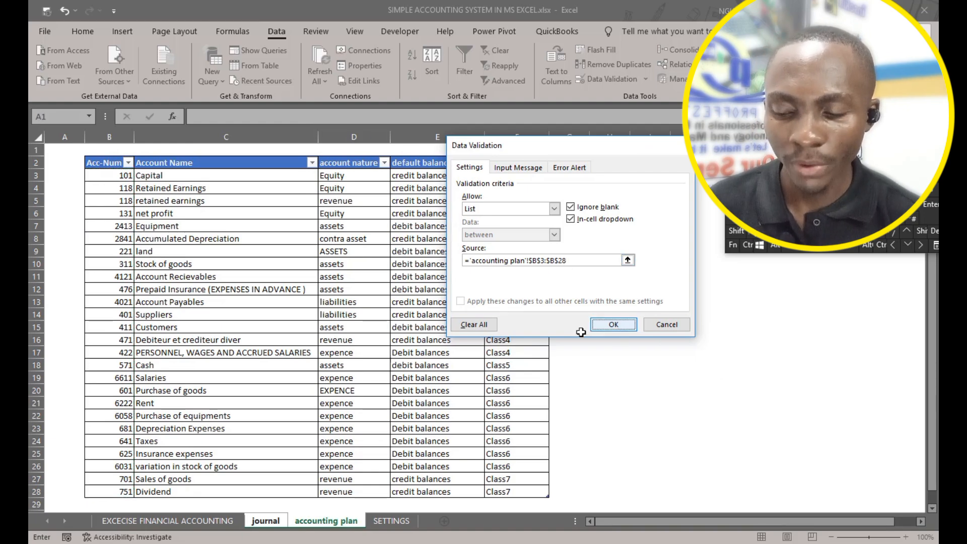
left_click(631, 330)
Test the account number dropdowns in journal cells C5 and C6, clearing the picked numbers and checking C5's list to its end.
left_click(210, 199)
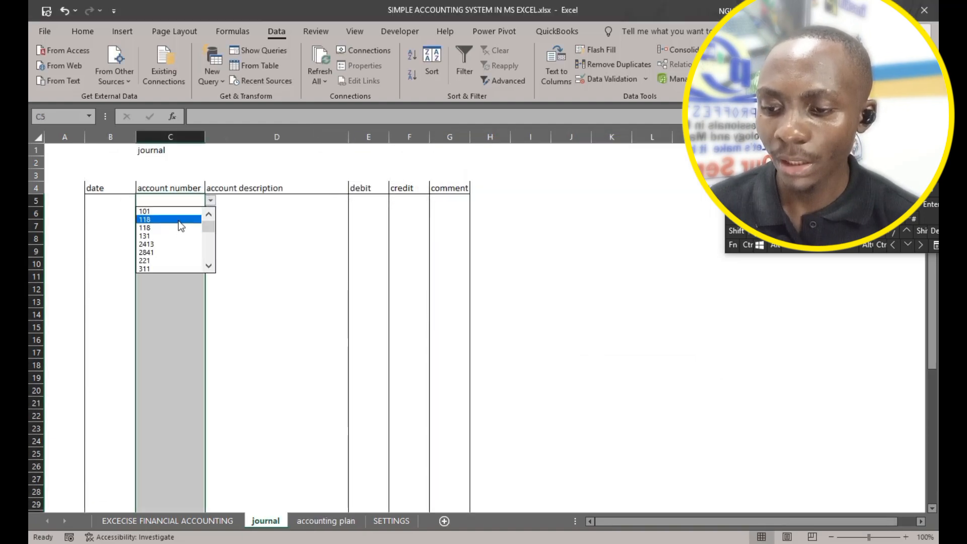
left_click(183, 212)
left_click(169, 234)
left_click(194, 214)
left_click(210, 214)
left_click(188, 240)
left_click_drag(177, 198, 177, 213)
key("Delete")
left_click(219, 251)
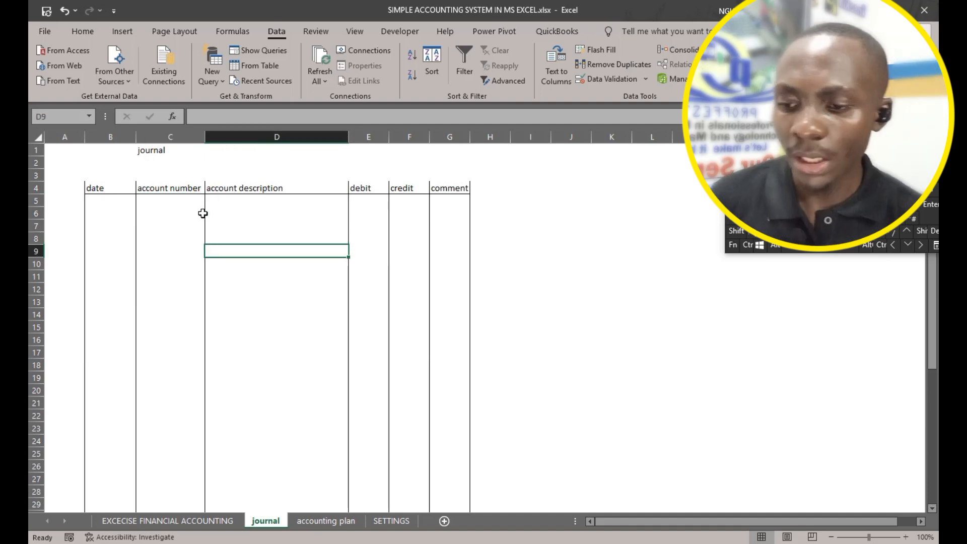
left_click(201, 200)
left_click(210, 201)
left_click_drag(208, 228, 209, 256)
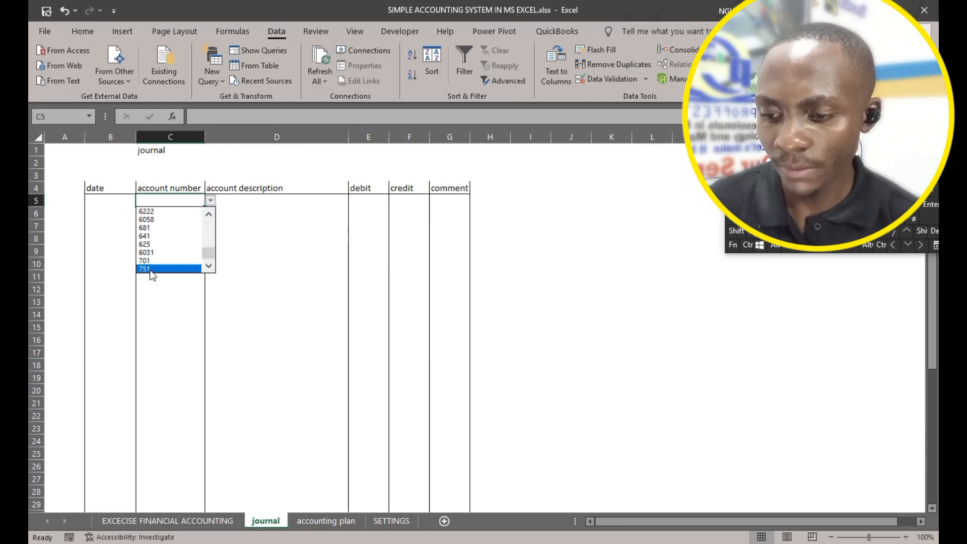
key("Escape")
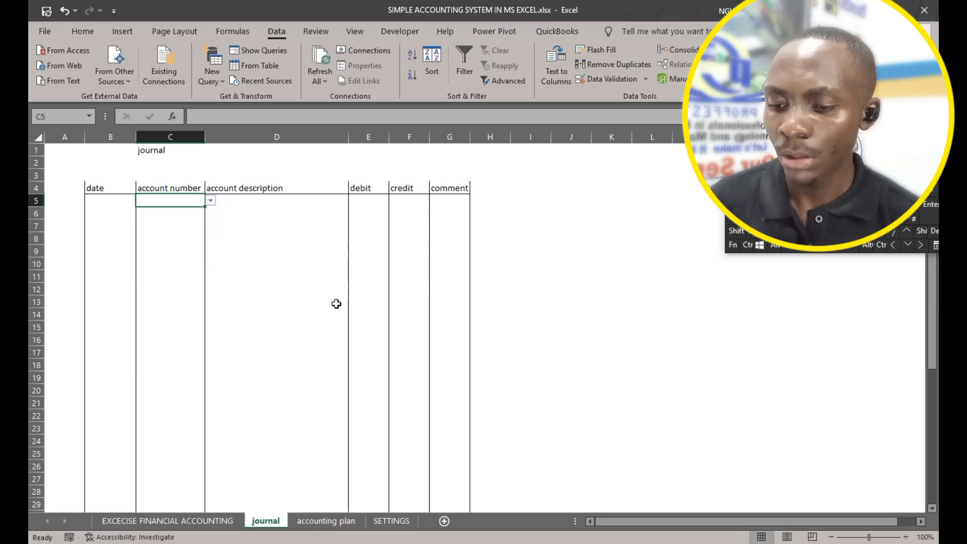
Add a new row at the accounting plan table's end with Acc-Num 139, account name net loss and account nature LIABILITIES.
left_click(327, 522)
scroll(281, 393, "down", 3)
left_click(525, 381)
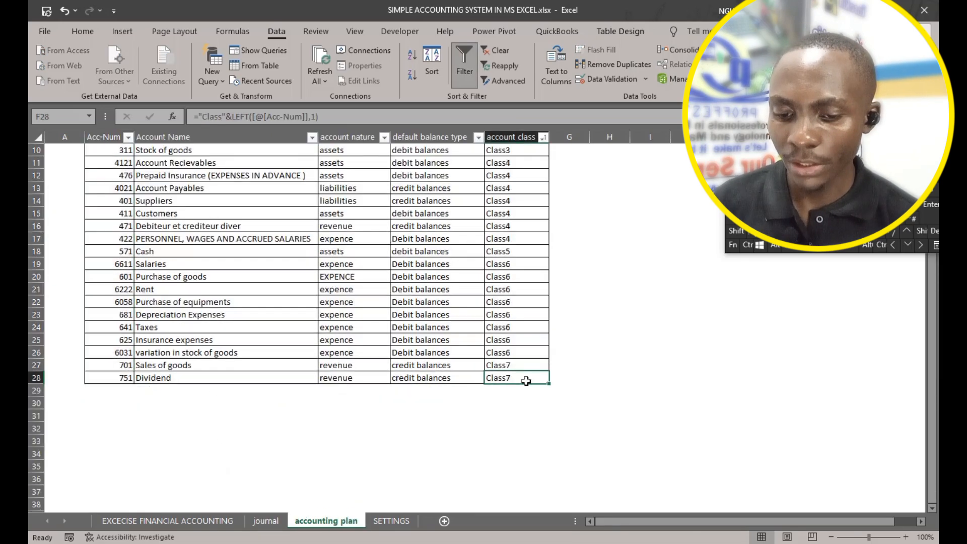
key("Tab")
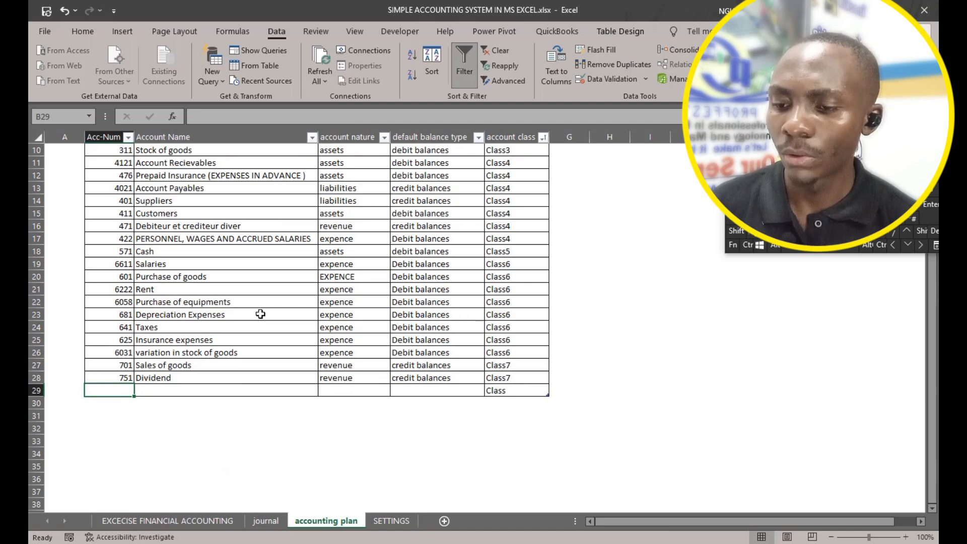
scroll(261, 314, "up", 3)
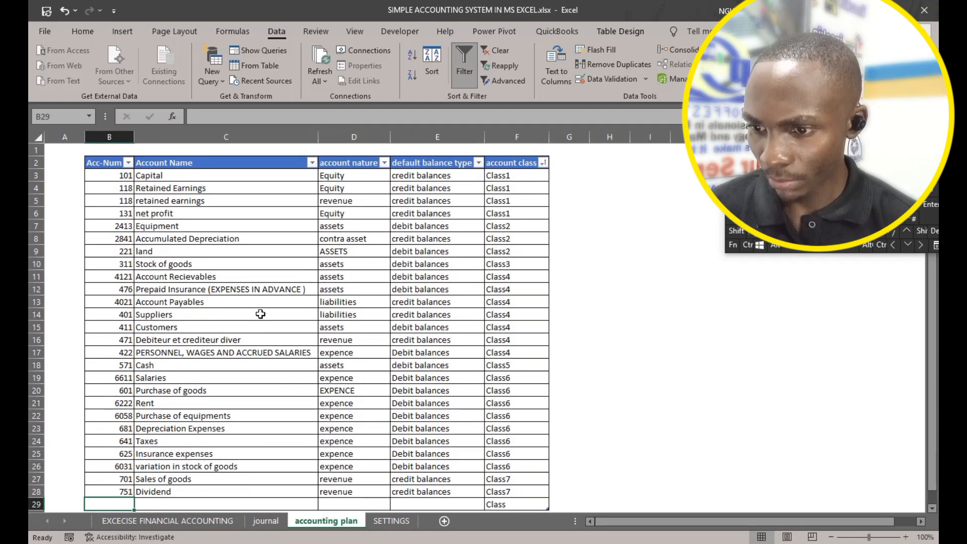
scroll(260, 314, "down", 2)
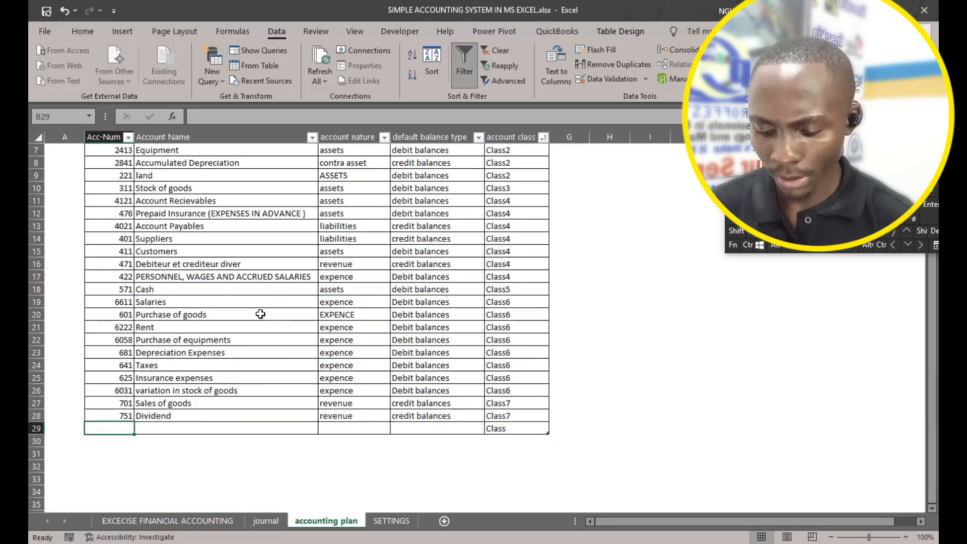
type("139")
key("Tab")
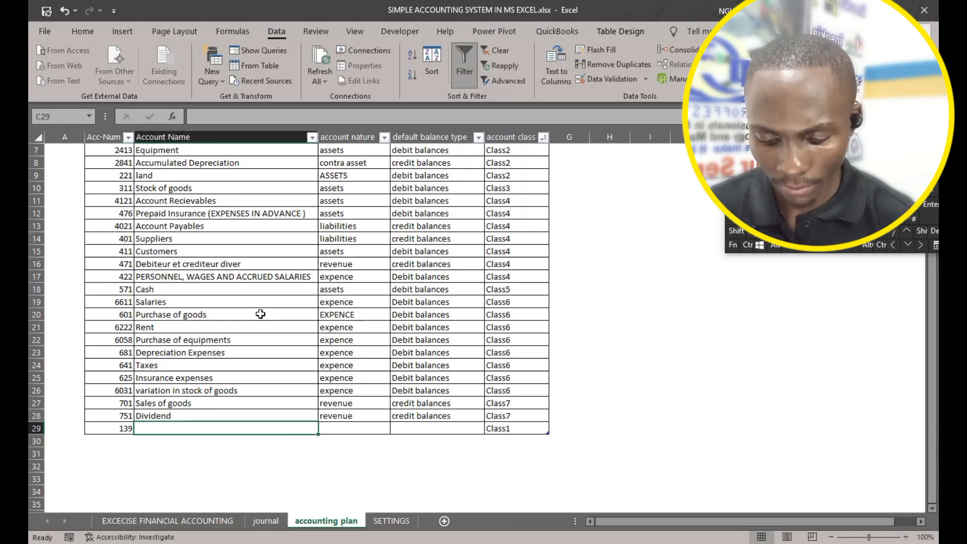
type("net loss")
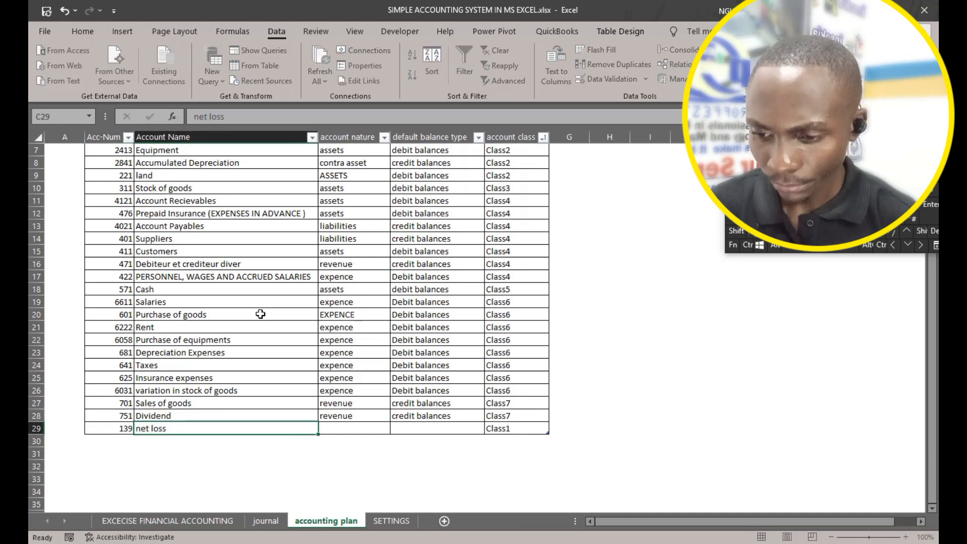
key("Tab")
left_click(396, 428)
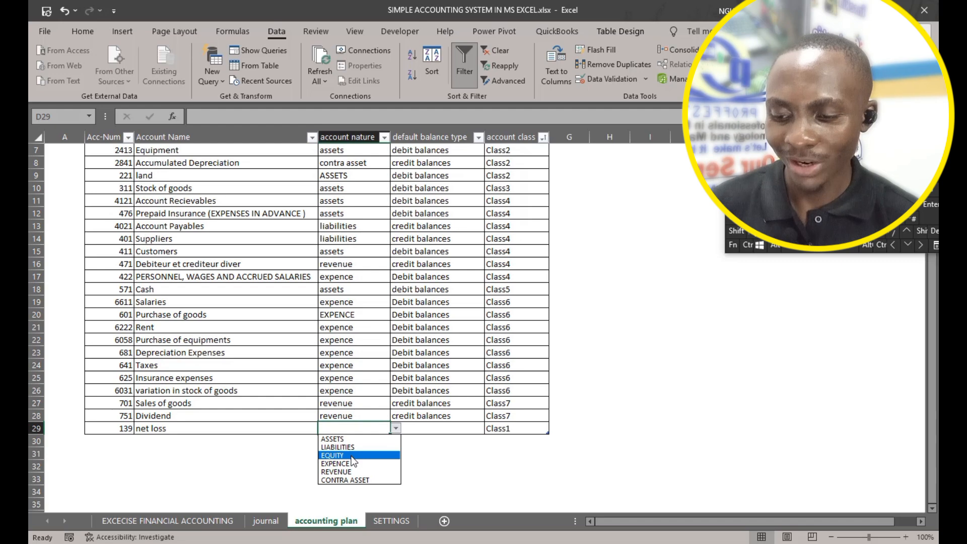
left_click(338, 447)
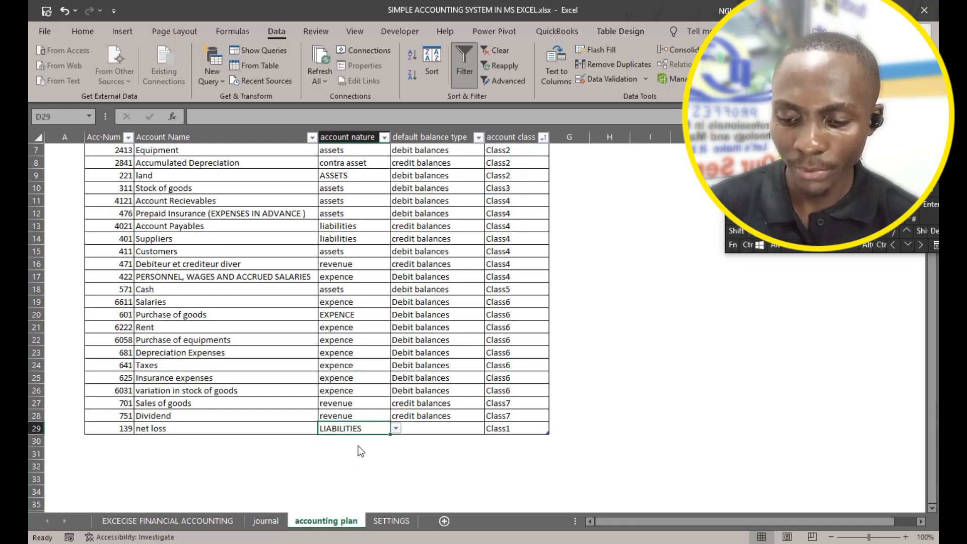
left_click(308, 398)
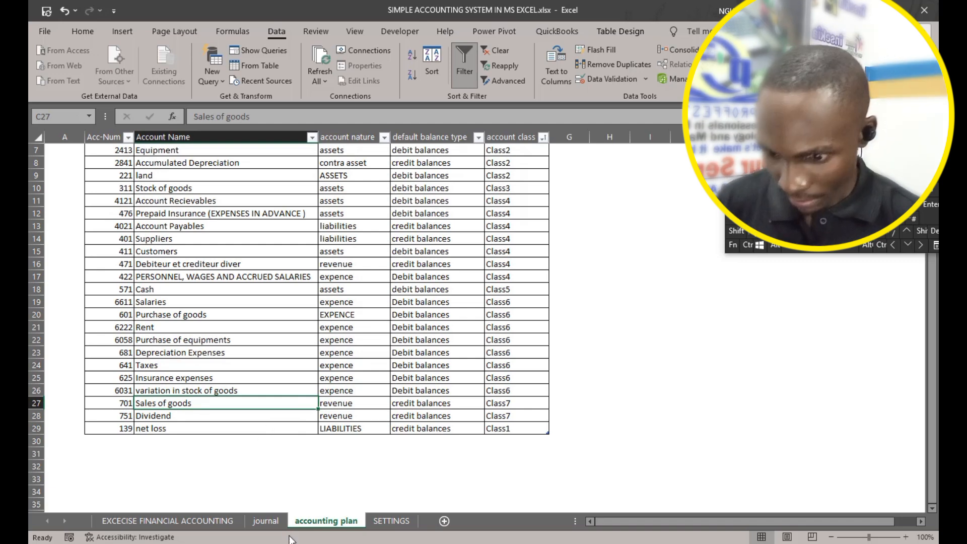
Check the journal's C5 dropdown for account 139 and compare it with the Acc-Num cells B3:B28 in the accounting plan.
left_click(265, 521)
left_click(210, 201)
left_click_drag(208, 224, 211, 273)
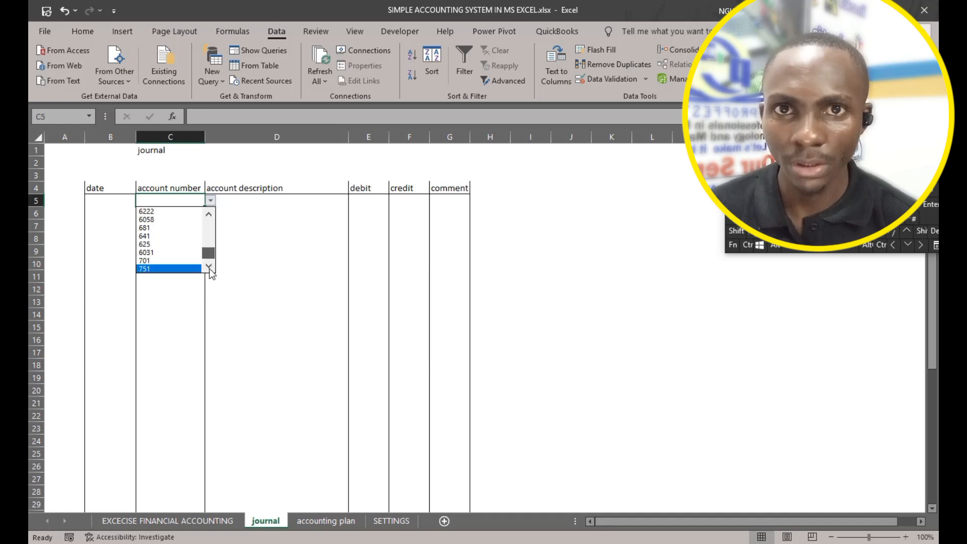
key("Escape")
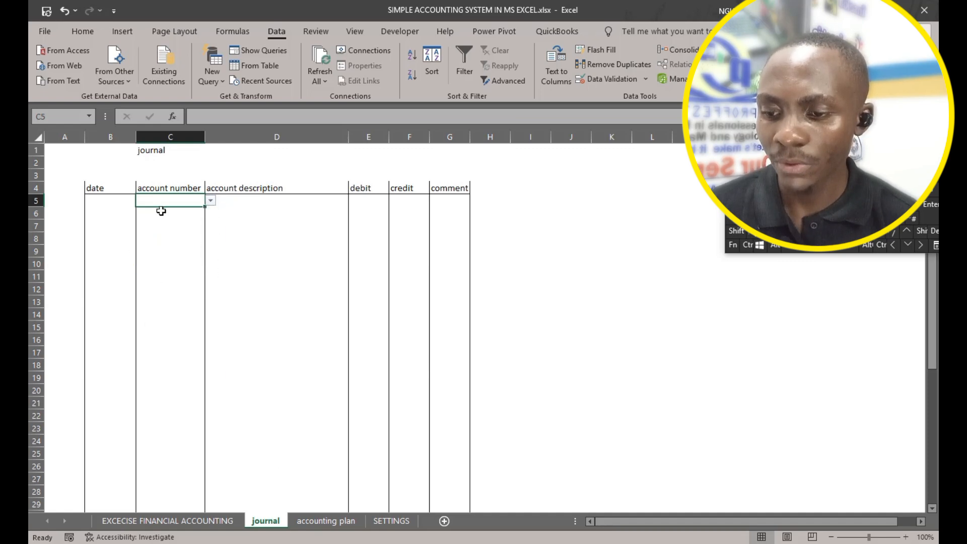
left_click(343, 520)
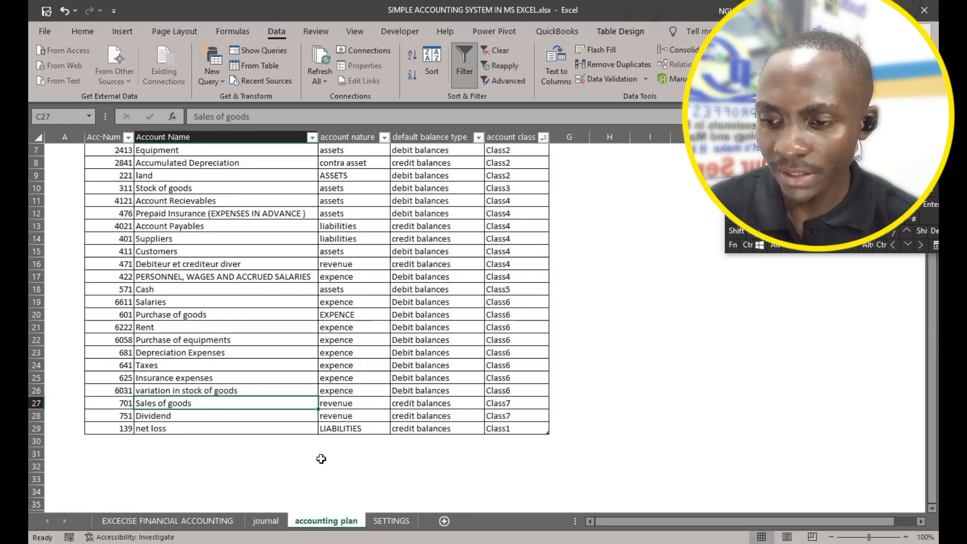
left_click_drag(118, 175, 112, 432)
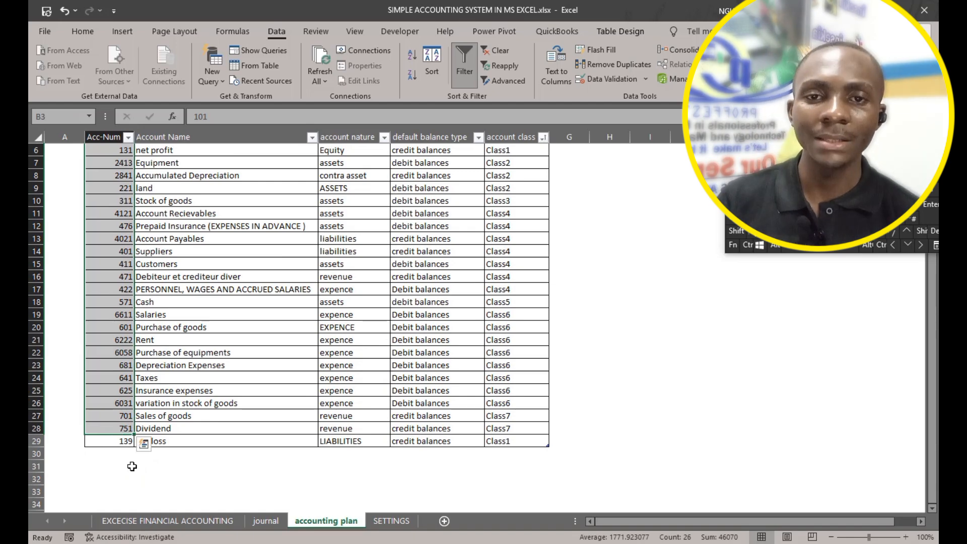
scroll(133, 376, "up", 2)
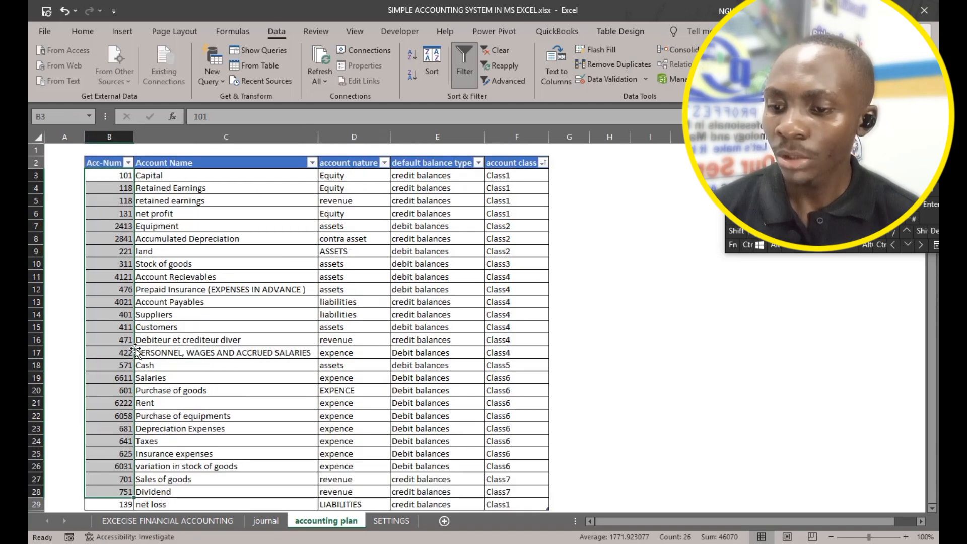
scroll(134, 349, "down", 3)
scroll(132, 348, "up", 3)
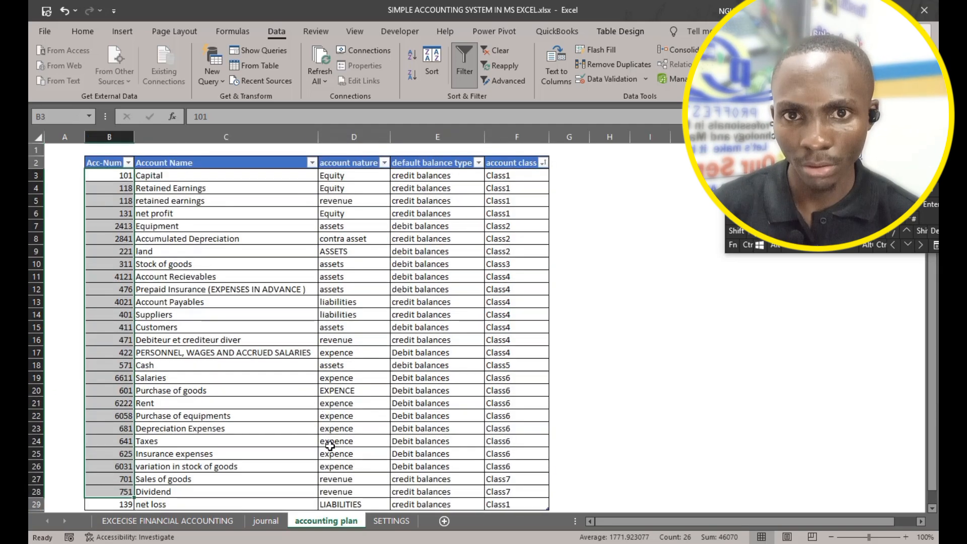
Clear the data validation from the journal's account number cells and check C5 for a dropdown.
left_click(264, 521)
scroll(195, 351, "down", 3)
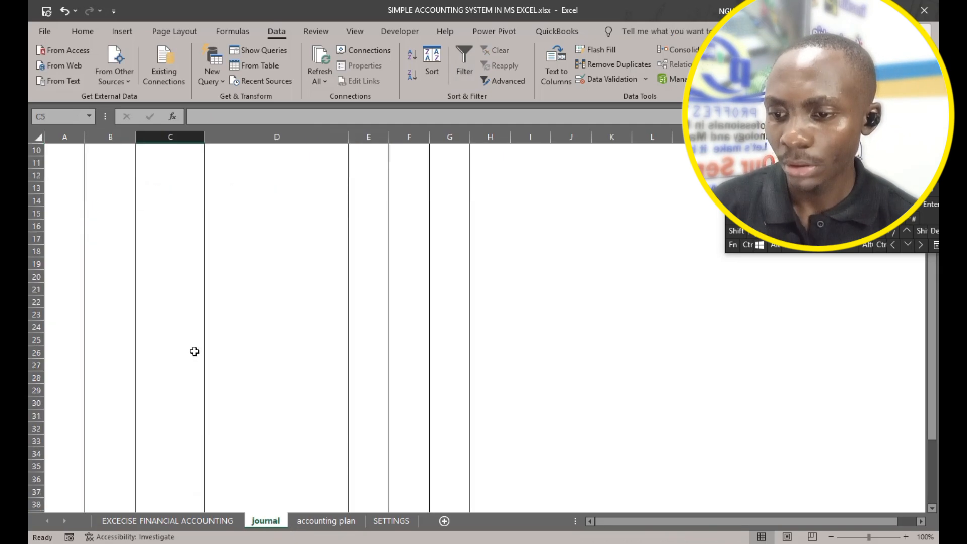
scroll(194, 350, "up", 3)
left_click_drag(172, 199, 193, 486)
scroll(519, 223, "up", 6)
left_click(615, 76)
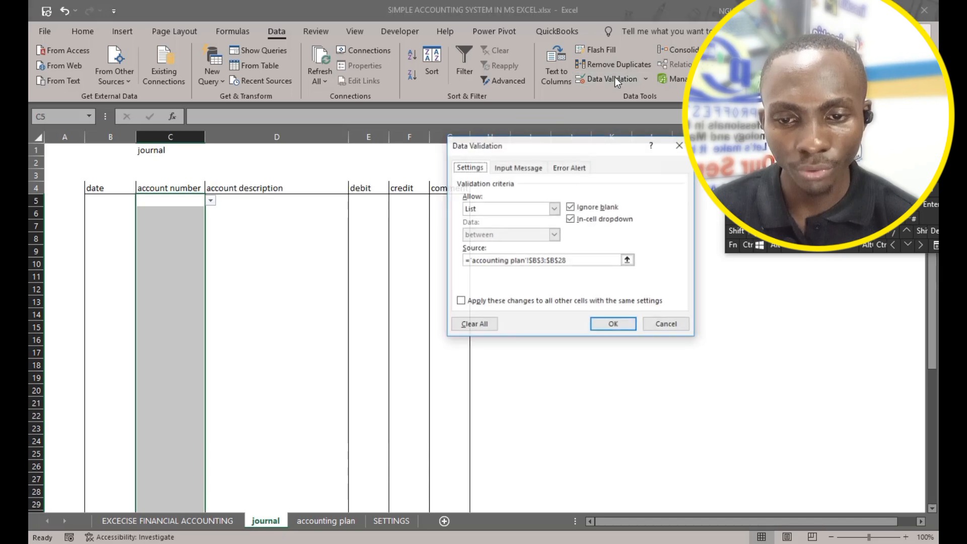
left_click(472, 325)
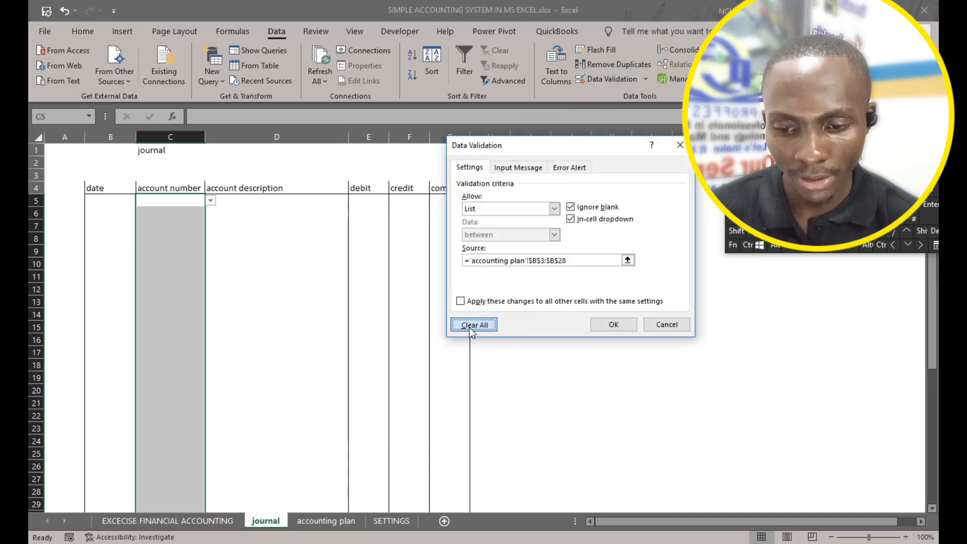
left_click(613, 325)
left_click(160, 300)
left_click(177, 218)
left_click(180, 201)
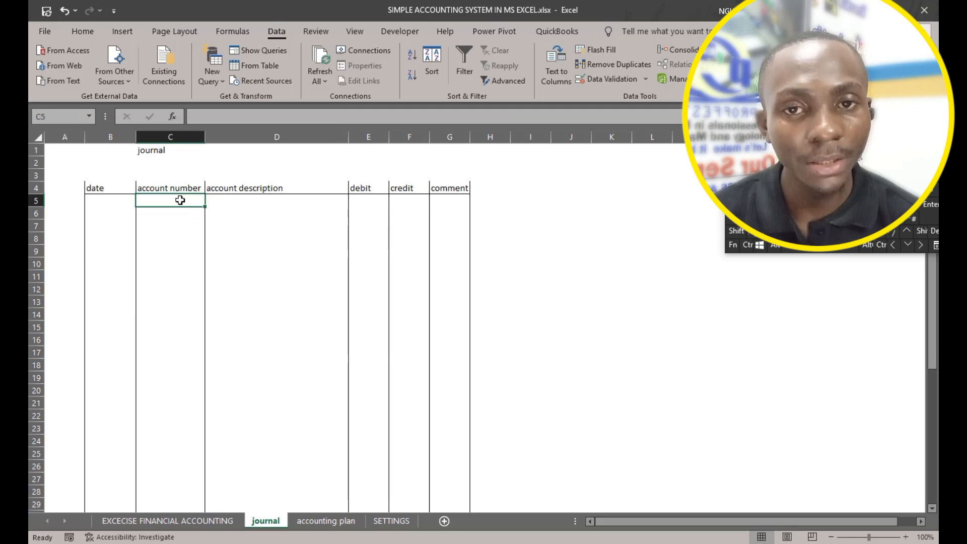
Name the accounting plan's Acc-Num cells B3:B29 accountnumber, leaving out the header.
left_click(309, 521)
scroll(258, 430, "down", 2)
scroll(254, 403, "up", 2)
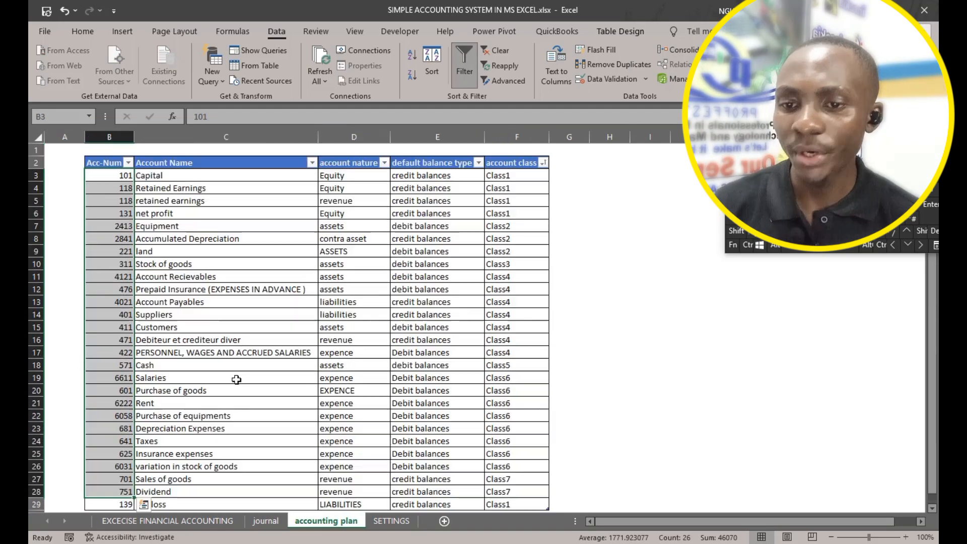
left_click(118, 155)
scroll(190, 373, "down", 2)
scroll(189, 373, "up", 2)
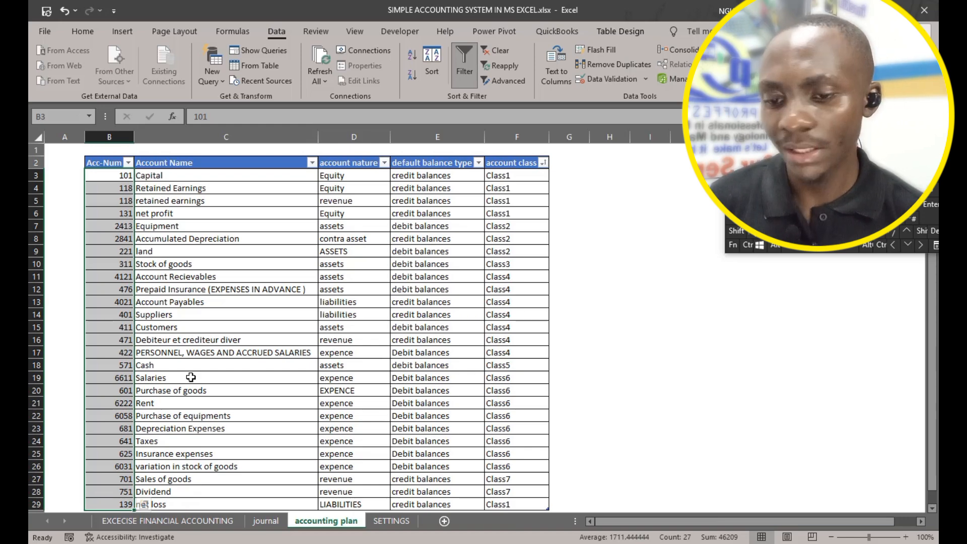
scroll(214, 369, "down", 1)
scroll(214, 369, "up", 1)
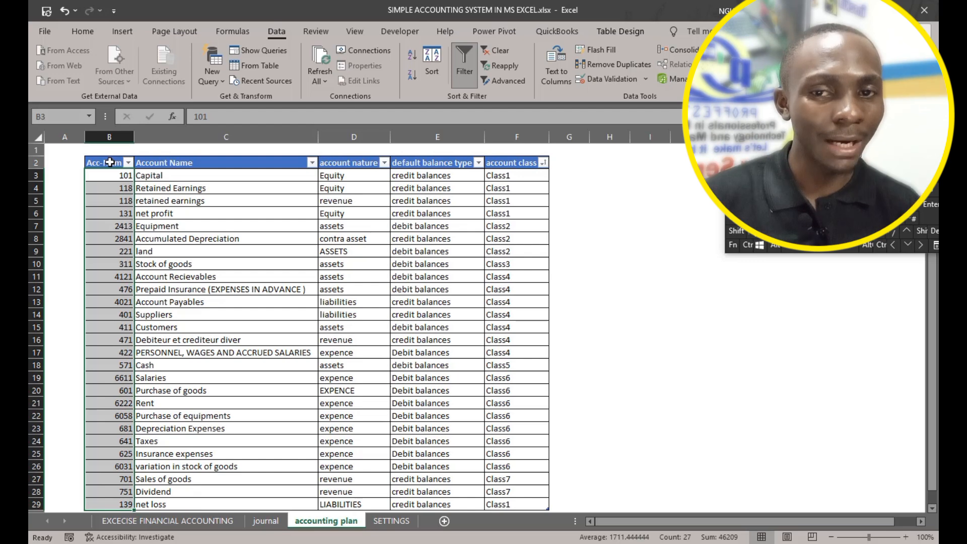
left_click(74, 117)
type("accountnumber")
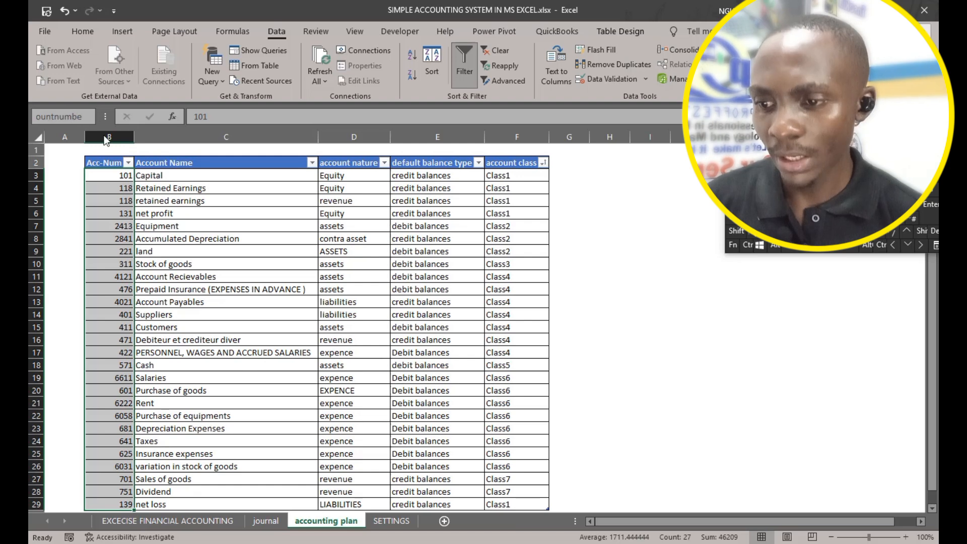
mouse_move(83, 117)
left_mouse_down()
mouse_move(30, 116)
mouse_move(88, 115)
left_mouse_up()
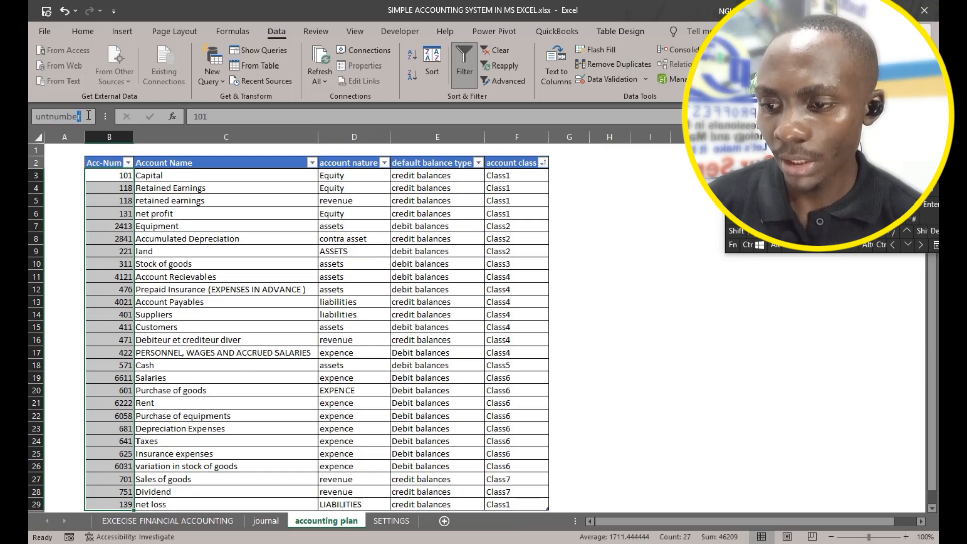
left_click(59, 116)
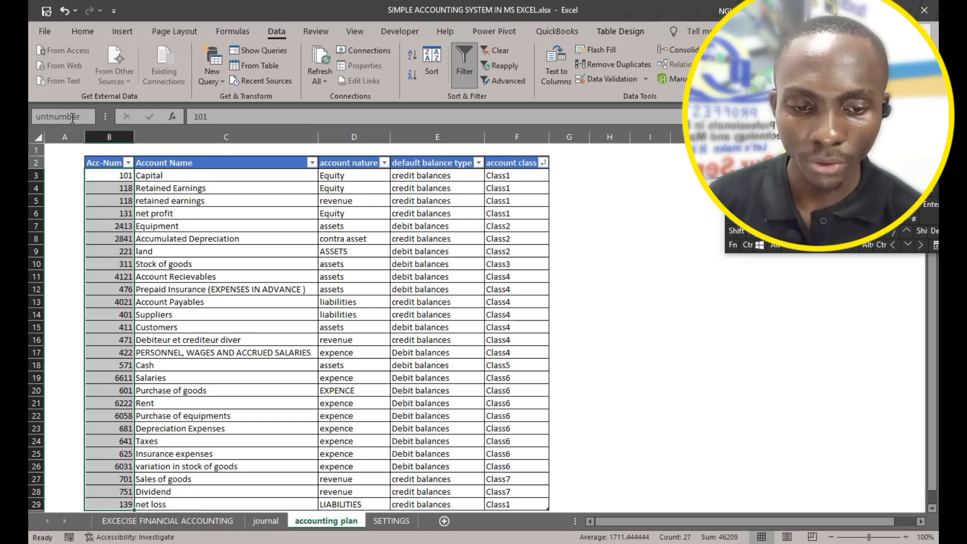
key("Return")
Recall the accountnumber named range from another cell and check which Acc-Num cells it covers.
left_click(109, 239)
left_click(151, 228)
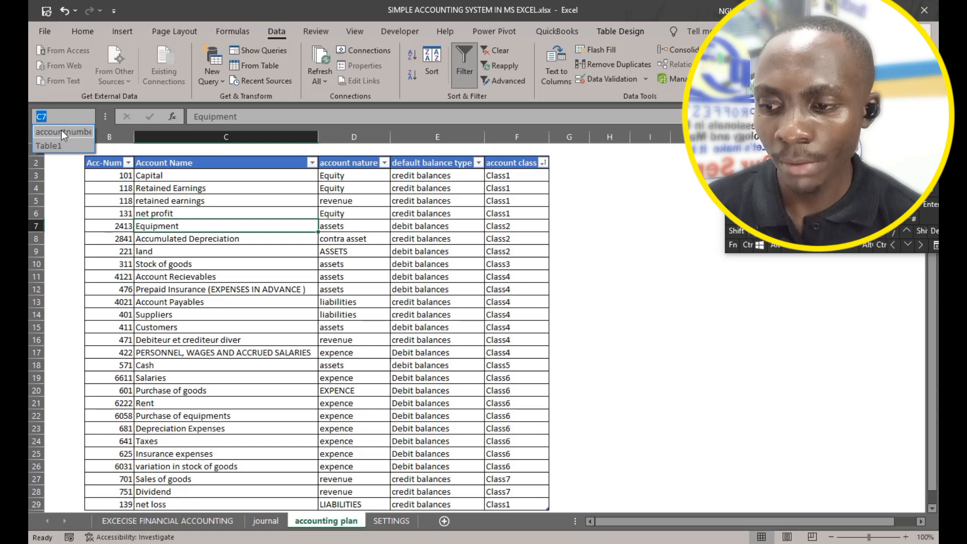
left_click(63, 131)
scroll(227, 298, "down", 6)
scroll(227, 298, "up", 6)
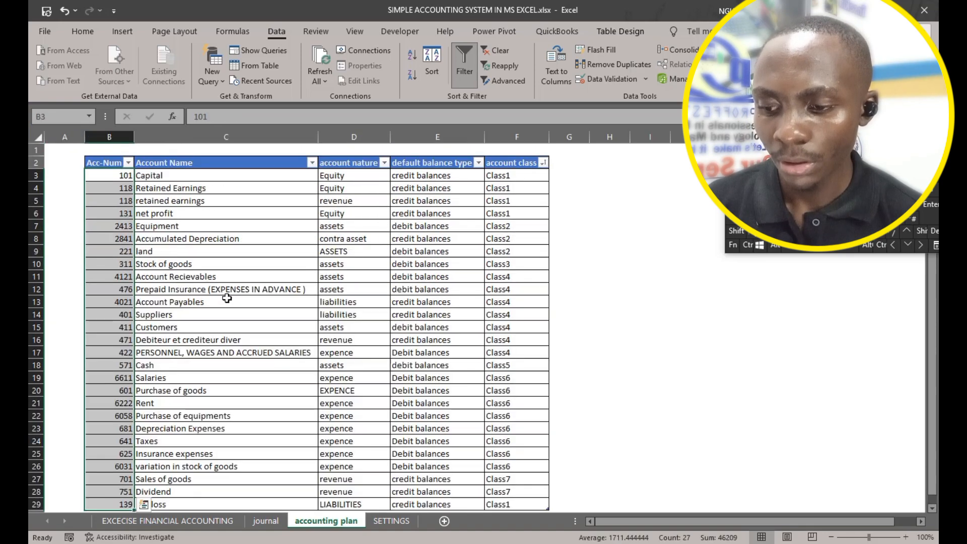
Add a test row at the end of the accounting plan table with Acc-Num 343t5.
scroll(227, 308, "down", 4)
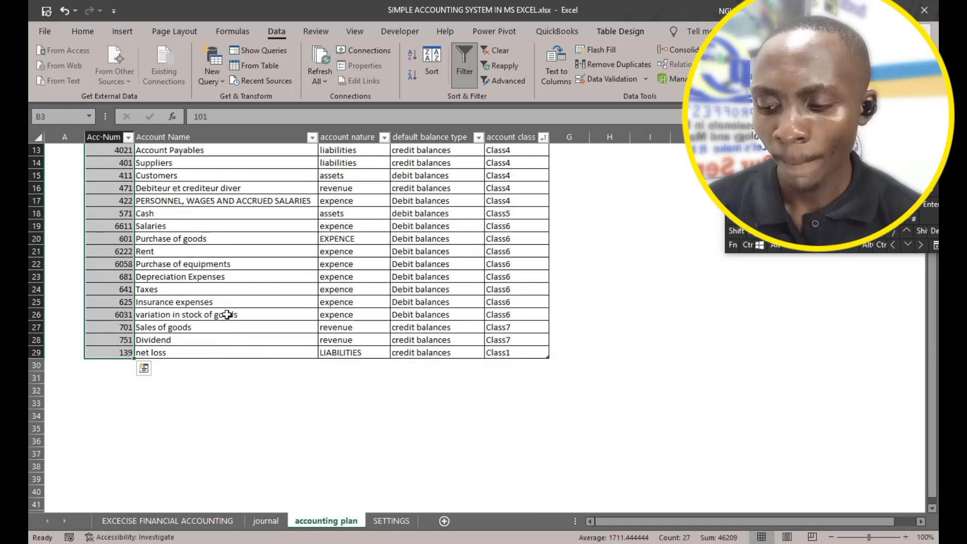
left_click(119, 351)
key("Tab")
key("Tab")
key("Tab")
key("Tab")
key("Tab")
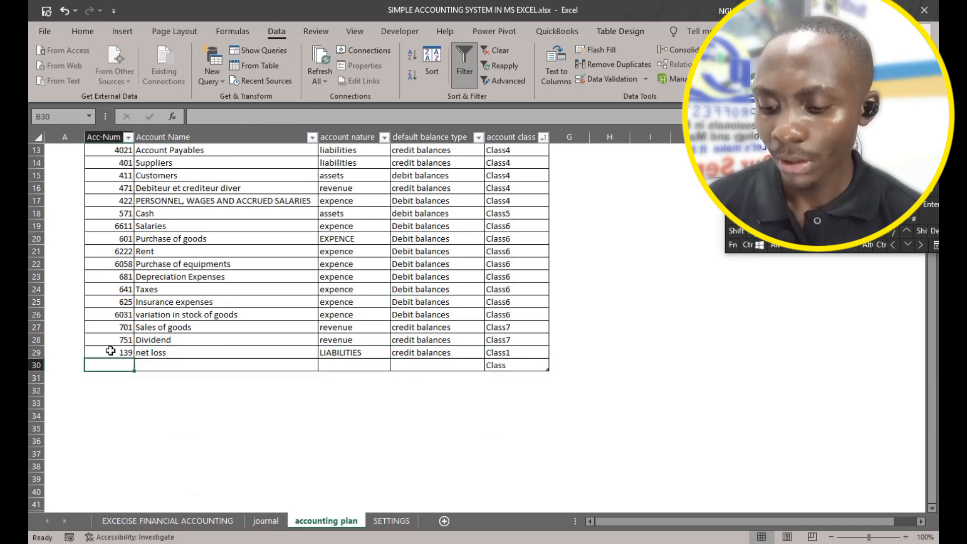
type("343t5")
left_click(123, 412)
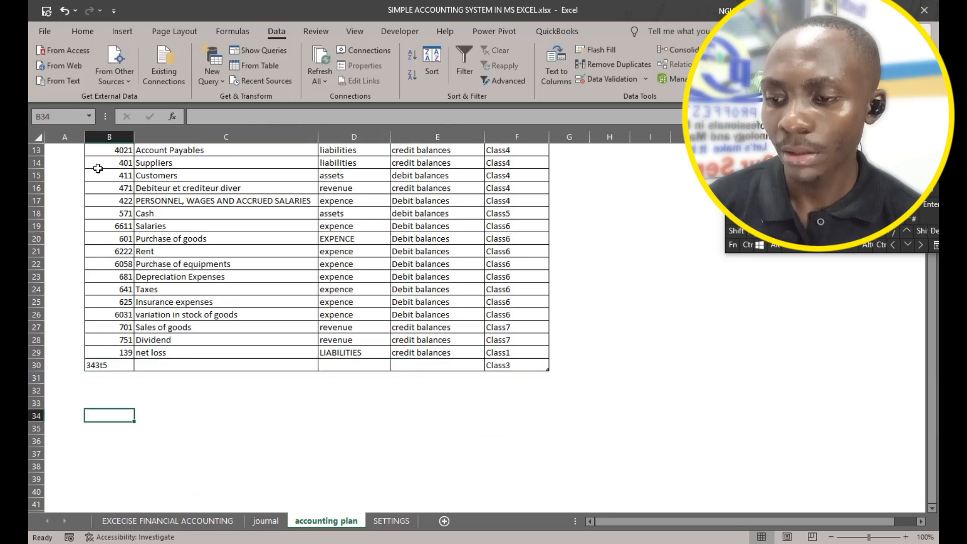
Recall the accountnumber named range and check whether it covers the newly added row 30.
left_click(87, 119)
left_click(80, 132)
scroll(117, 444, "down", 1)
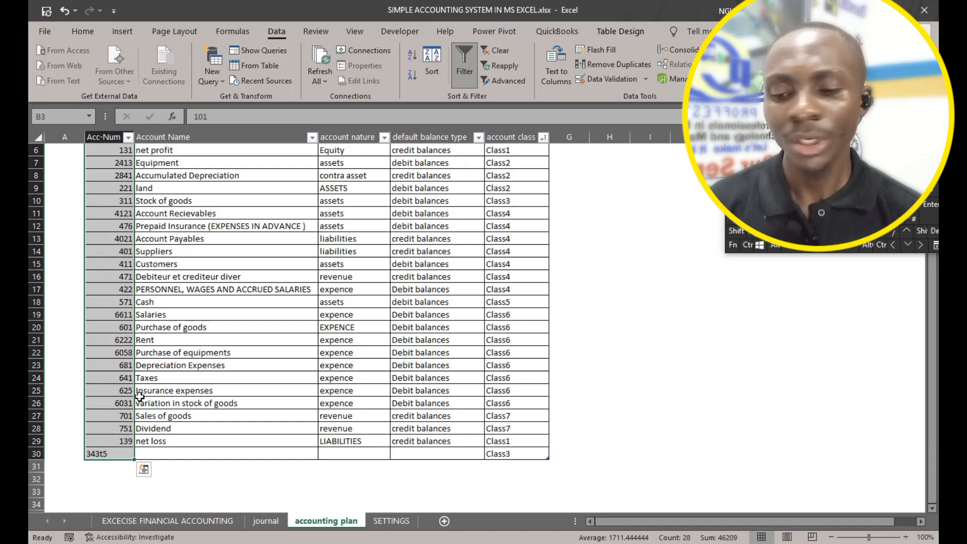
Apply a list data validation with source =accountnumber to the journal's account number cells from C5 down.
left_click(259, 519)
left_click_drag(109, 200, 160, 370)
scroll(158, 360, "up", 3)
left_click(154, 201)
left_click_drag(154, 201, 186, 495)
scroll(166, 312, "up", 6)
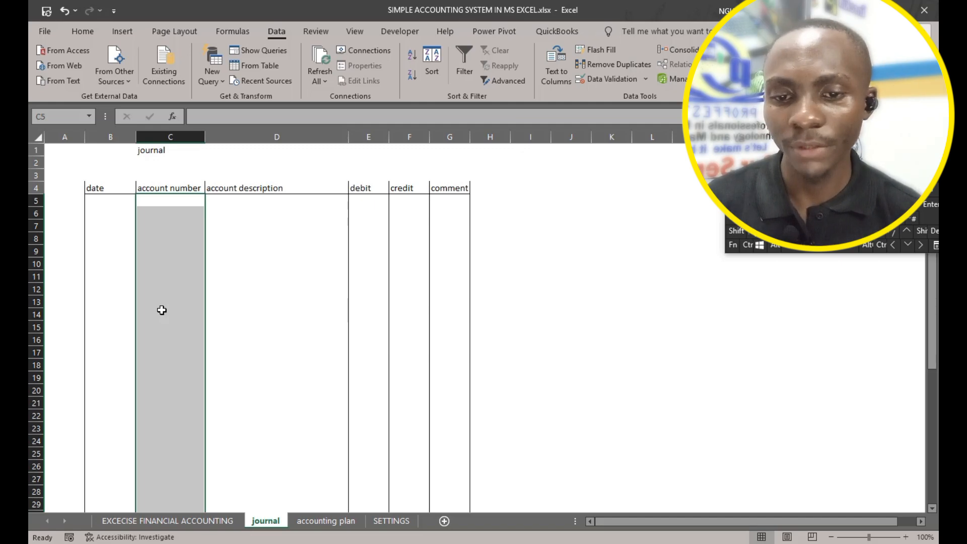
left_click(614, 80)
left_click(537, 209)
left_click(494, 243)
left_click(489, 259)
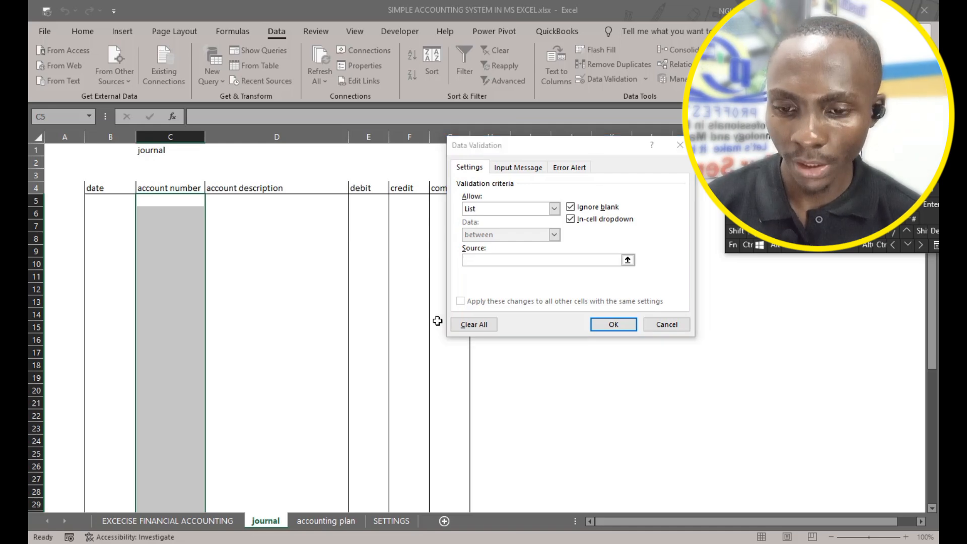
key("F3")
left_click_drag(557, 180, 633, 166)
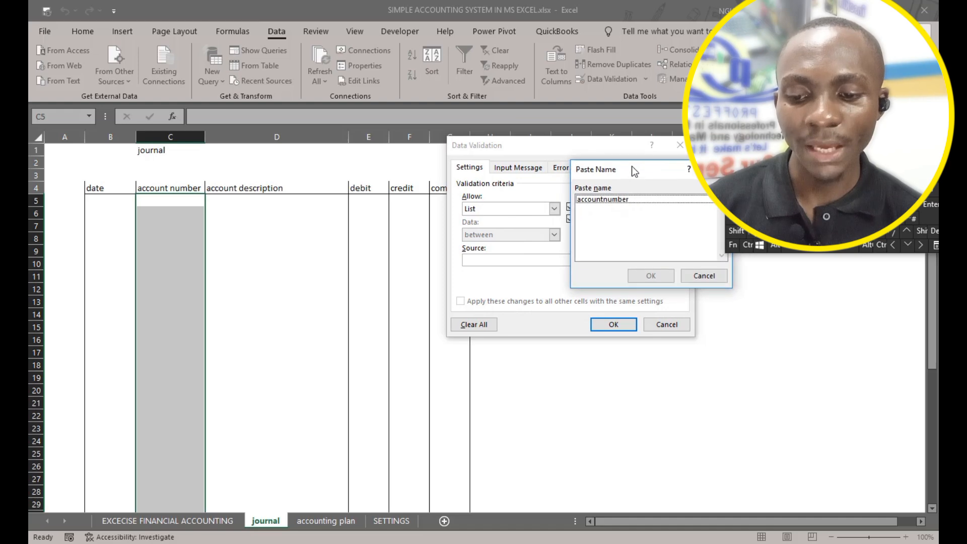
double_click(607, 200)
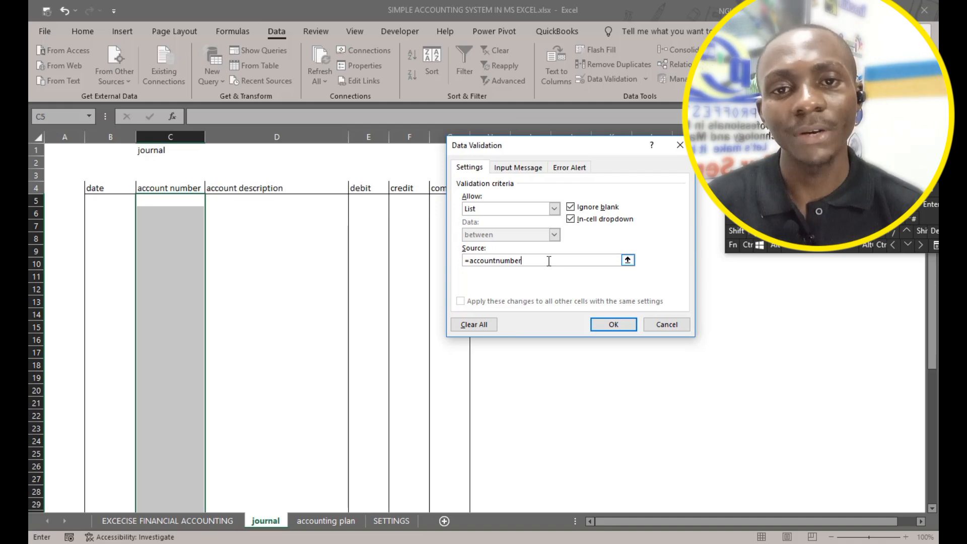
left_click(614, 324)
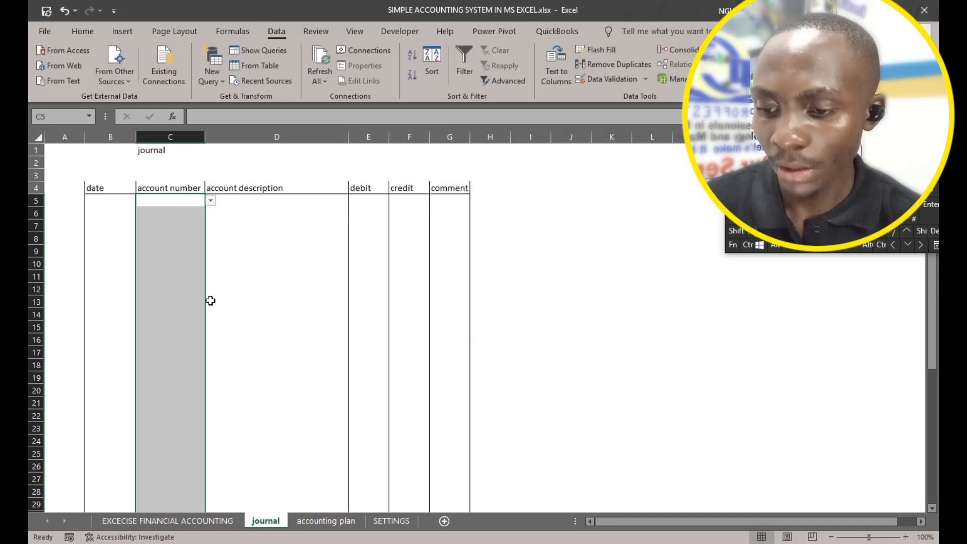
Look through the account numbers offered by the dropdown in journal cell C5.
left_click(210, 201)
left_click_drag(200, 263, 204, 211)
left_click(317, 521)
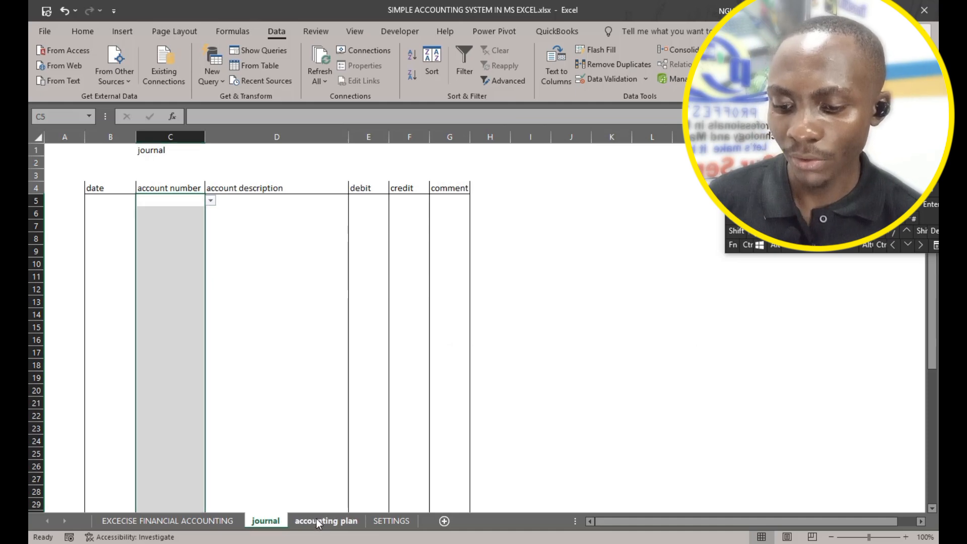
Add another test row below 343t5 in the accounting plan table with Acc-Num 345453455.
left_click(316, 519)
left_click(106, 421)
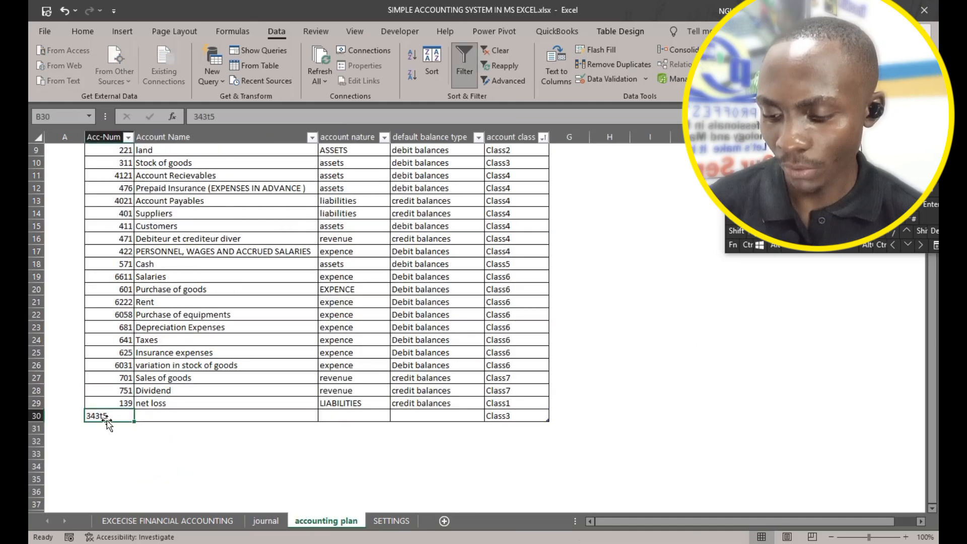
key("Right")
key("Right")
key("Right")
key("Right")
key("Tab")
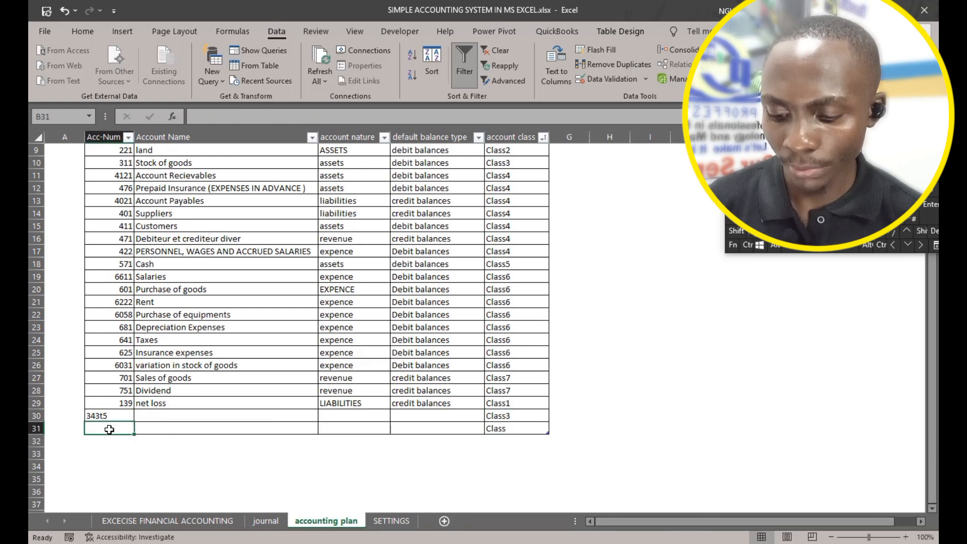
type("345453455")
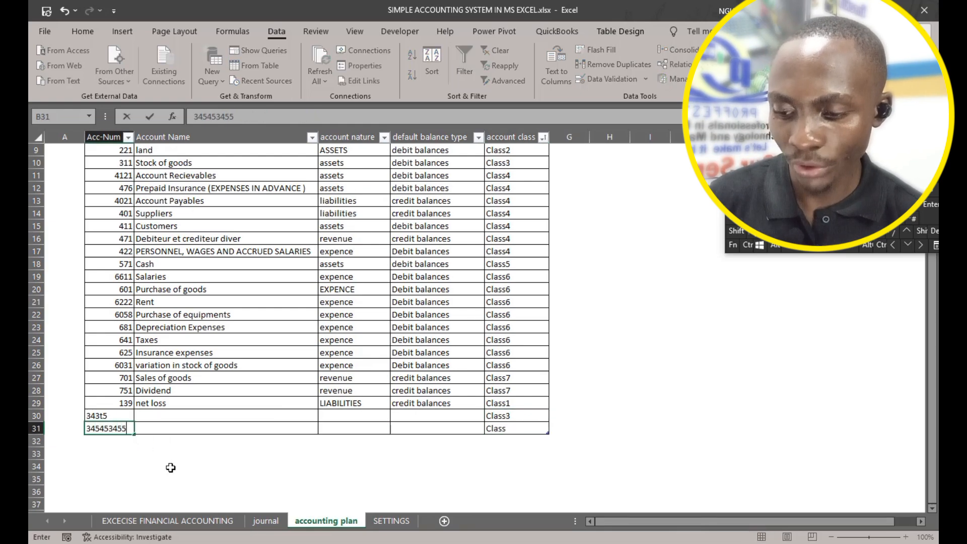
left_click(171, 468)
Check the end of the journal's C5 dropdown list for the test account number 345453455.
left_click(266, 521)
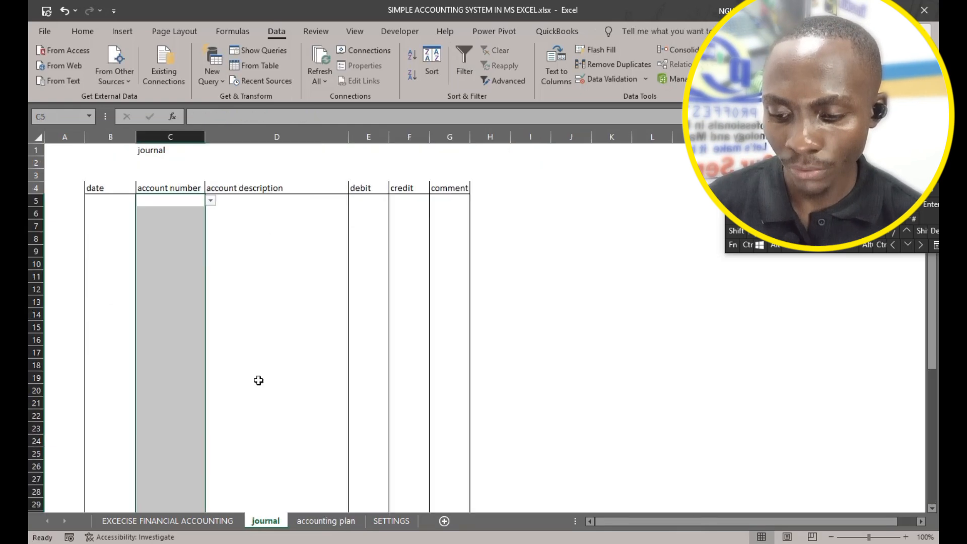
left_click(210, 200)
left_click(208, 229)
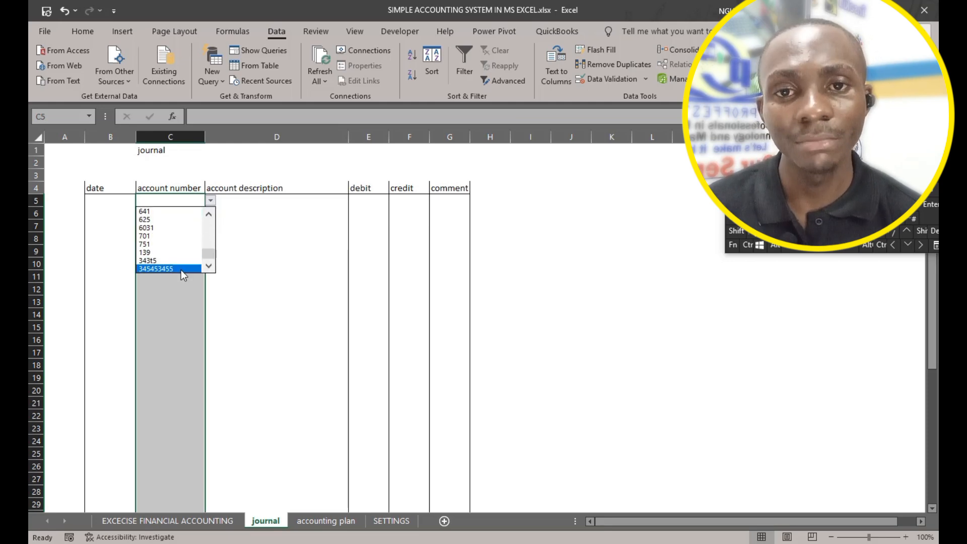
Clear the two test account numbers from cells B30 and B31 of the accounting plan.
left_click(333, 524)
left_click(334, 524)
left_click_drag(116, 416, 115, 428)
key("Delete")
left_click(186, 455)
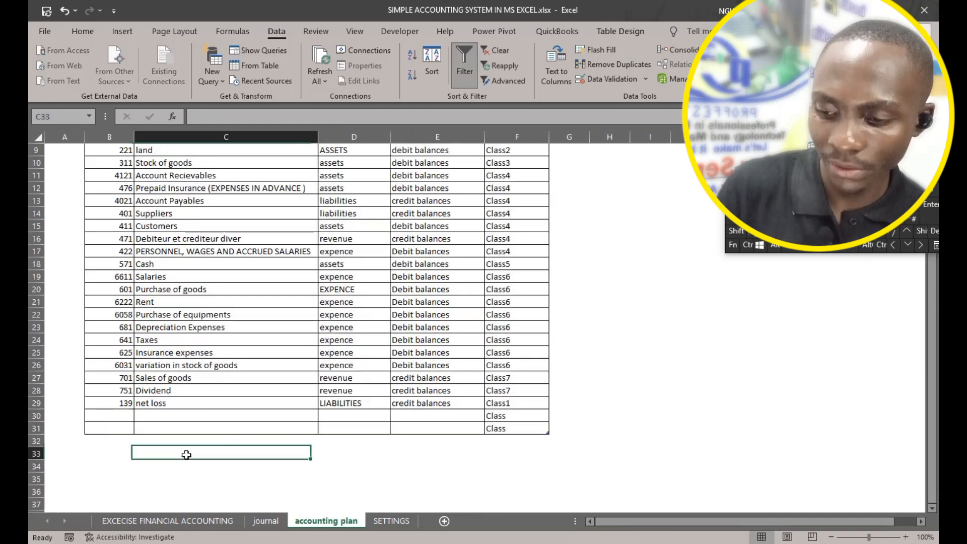
left_click(271, 521)
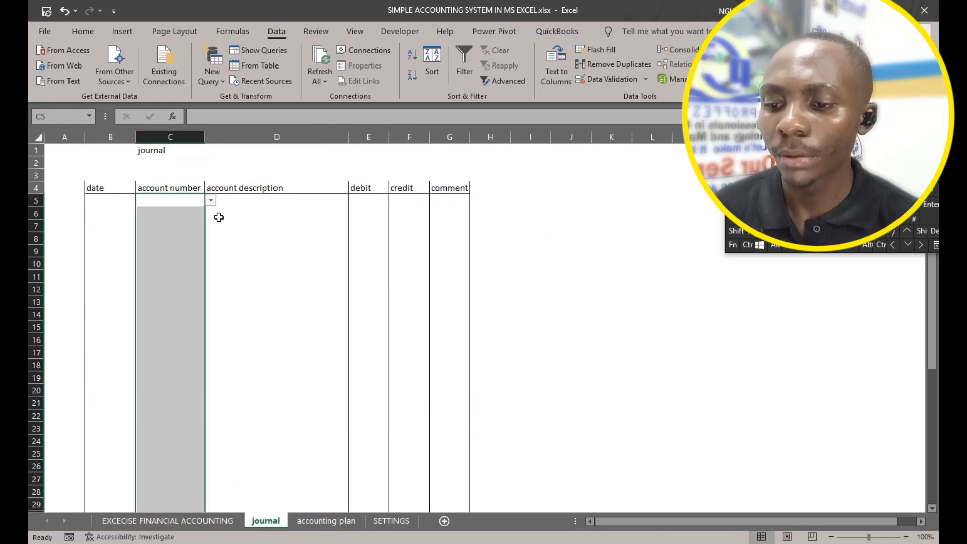
left_click(182, 200)
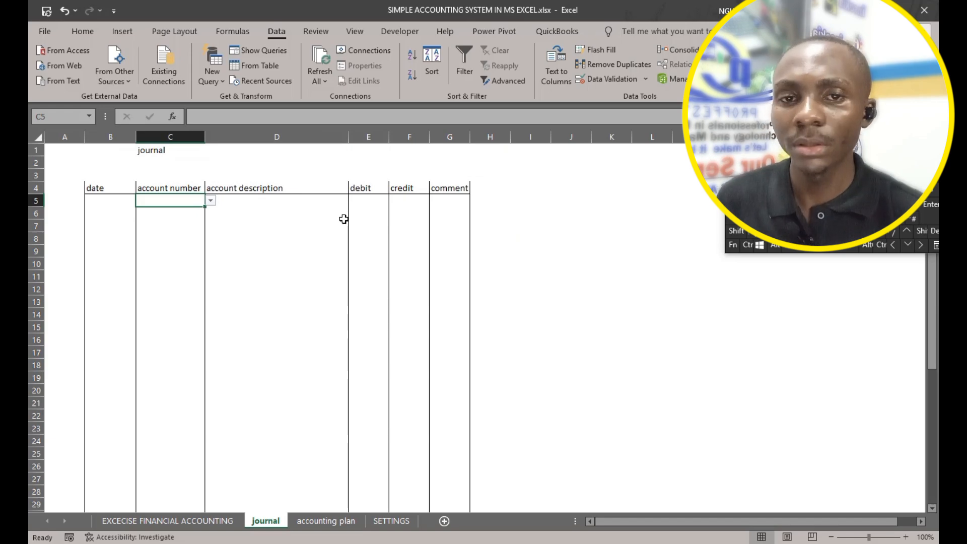
left_click(288, 202)
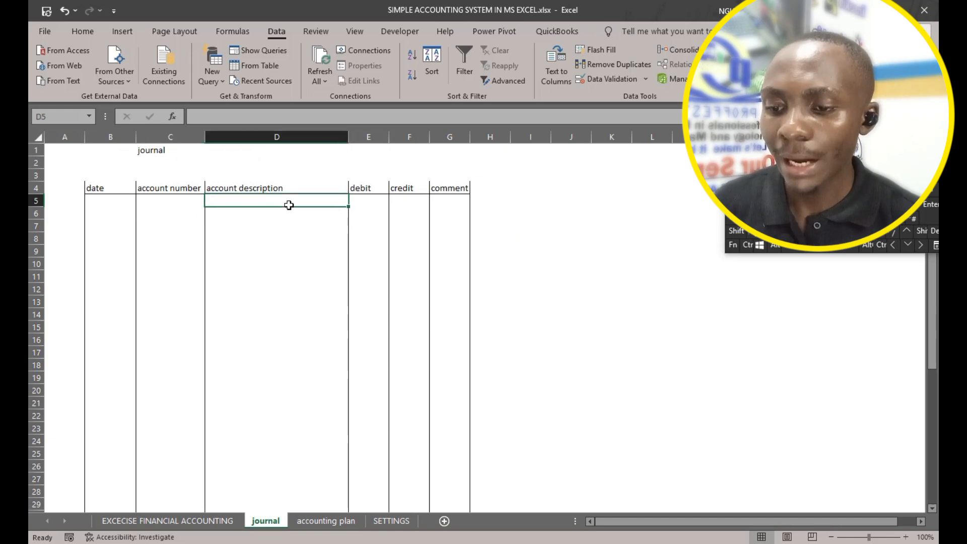
left_click(342, 523)
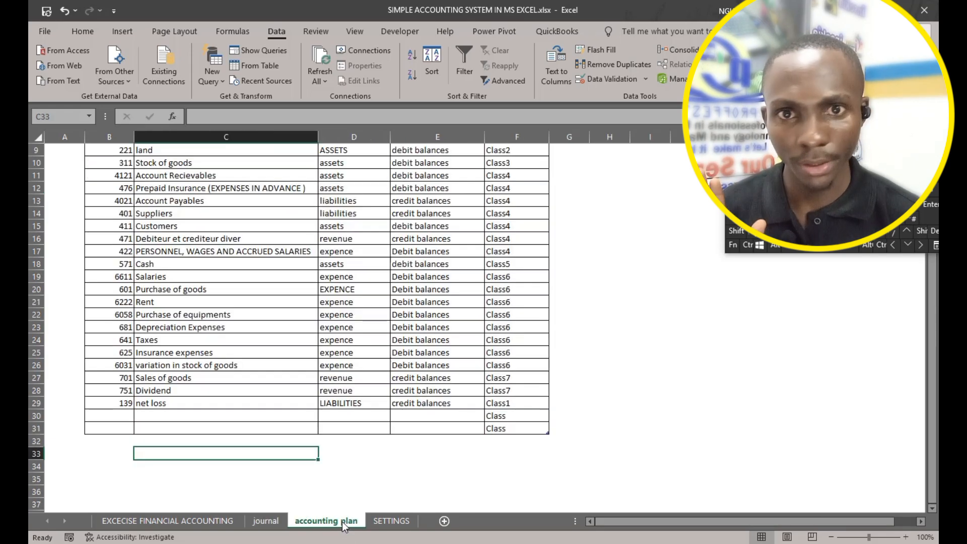
scroll(158, 206, "up", 3)
left_click(230, 522)
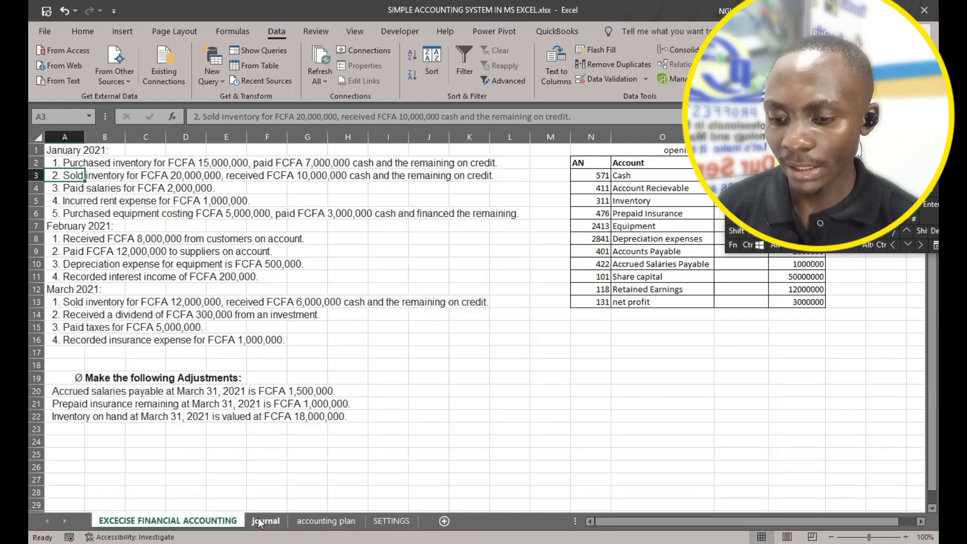
Choose account number 101 from the dropdown in journal cell C5.
left_click(258, 522)
left_click(156, 204)
left_click(211, 201)
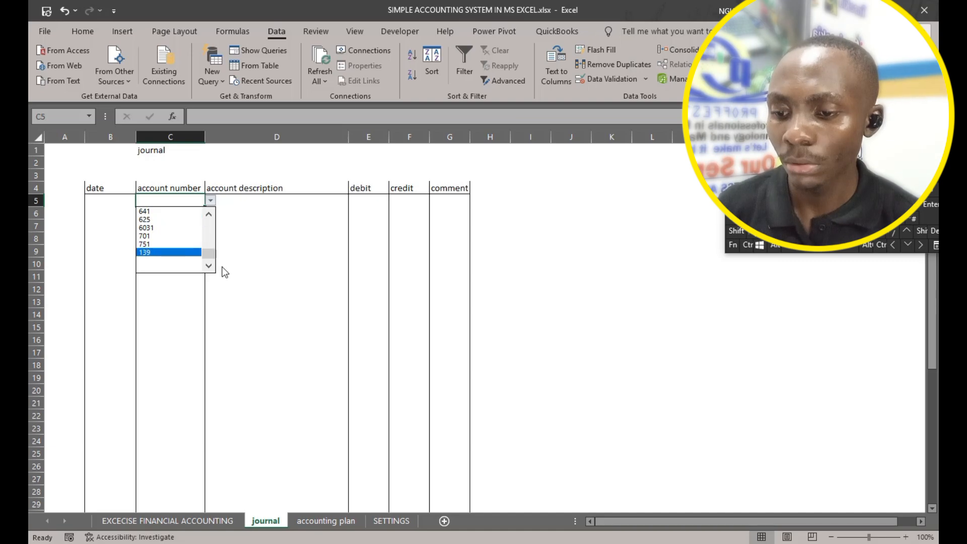
left_click_drag(208, 252, 205, 217)
left_click(182, 199)
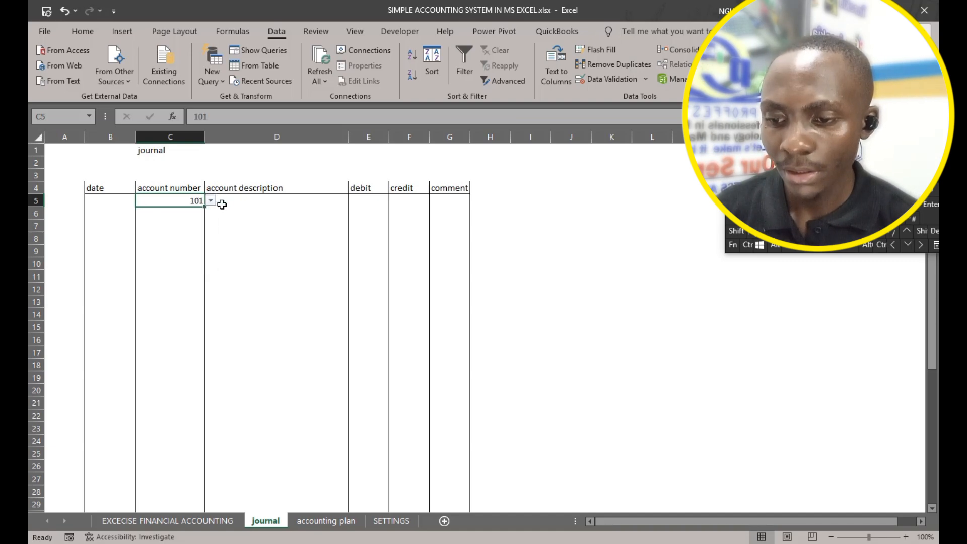
left_click(245, 200)
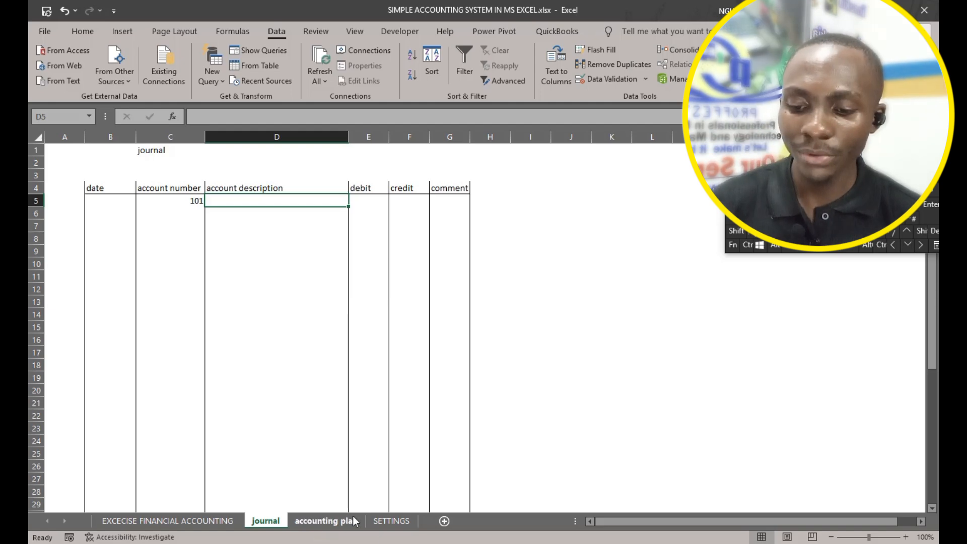
left_click(189, 202)
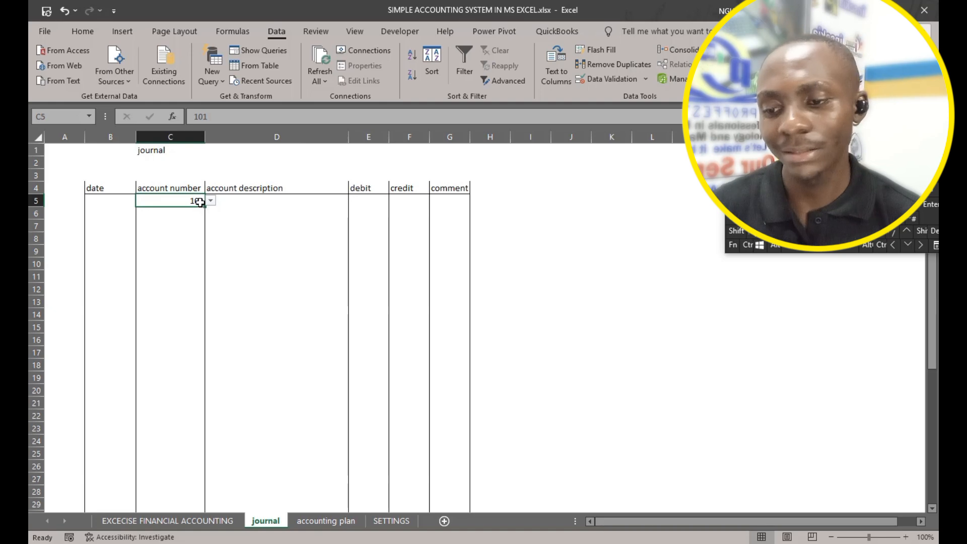
left_click(281, 201)
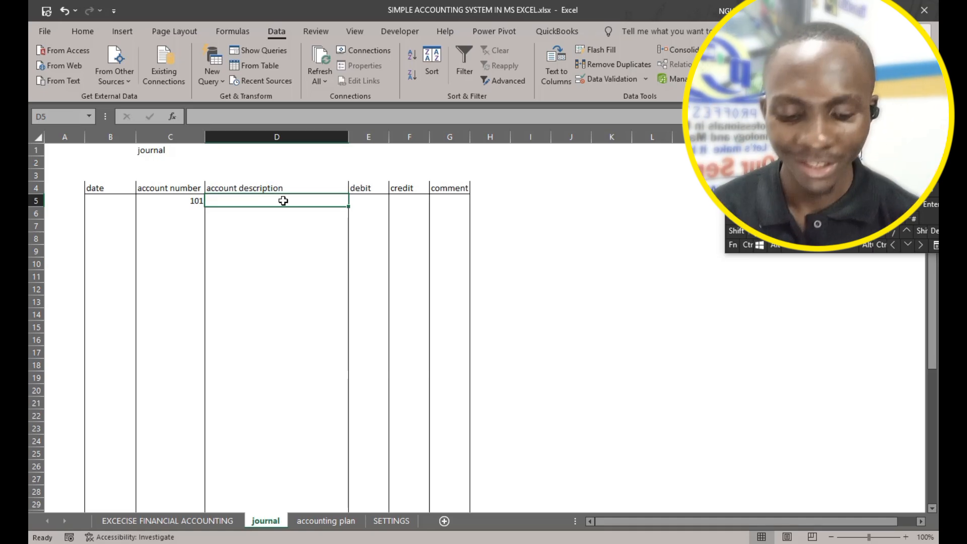
type("=")
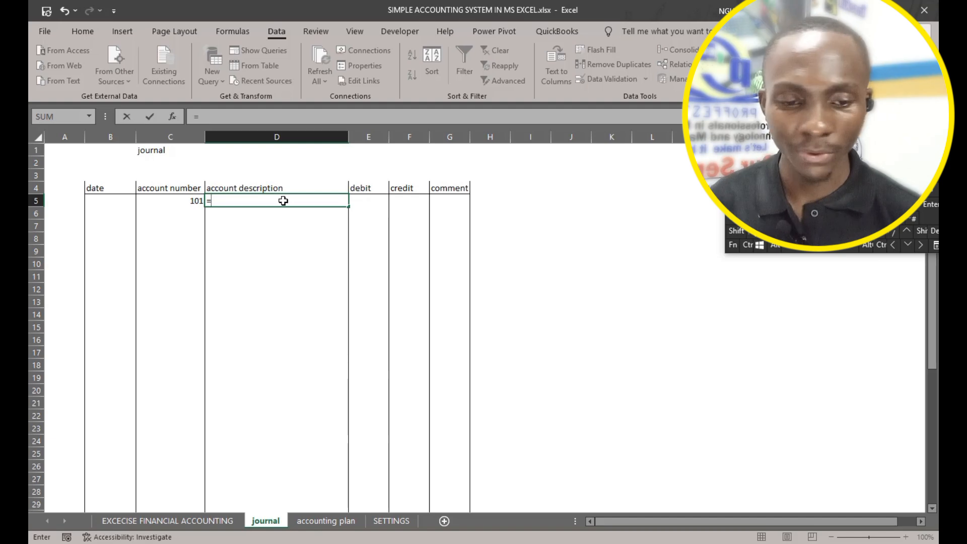
key("BackSpace")
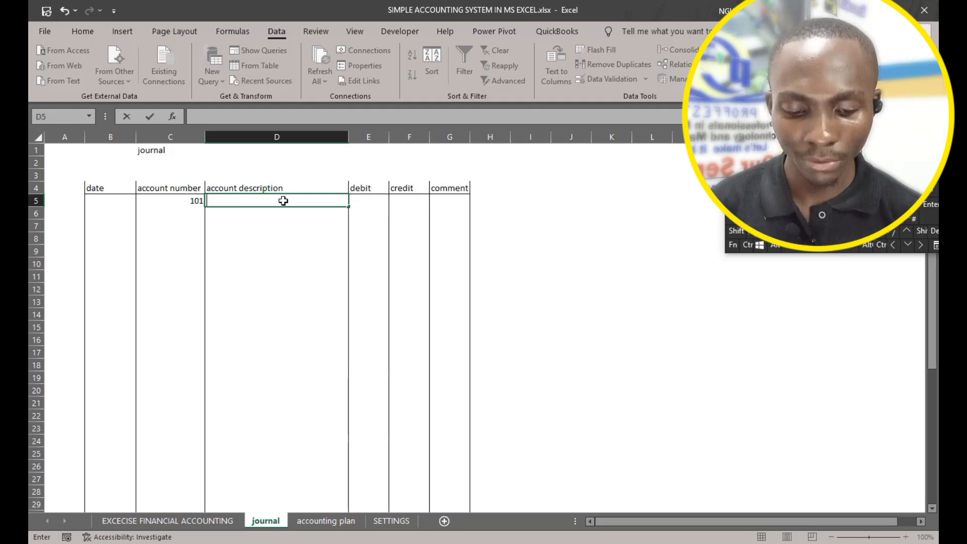
key("Tab")
Review the Account Name column and the full account table on the accounting plan sheet as the lookup source.
left_click(325, 524)
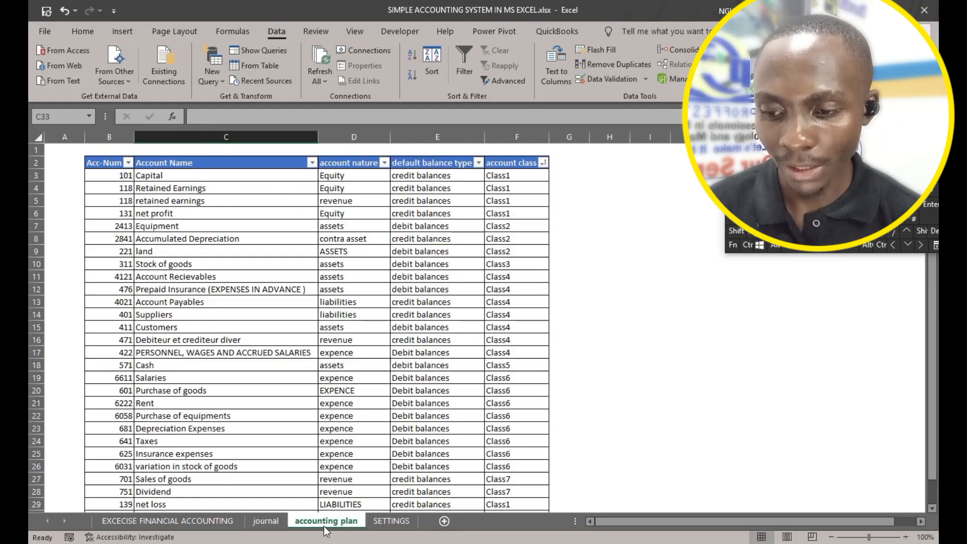
left_click_drag(193, 174, 205, 483)
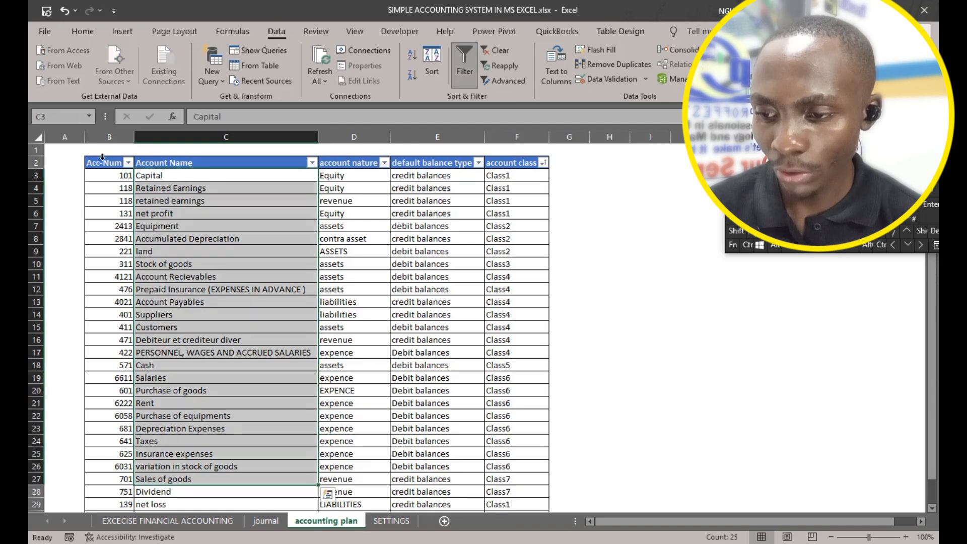
left_click(90, 155)
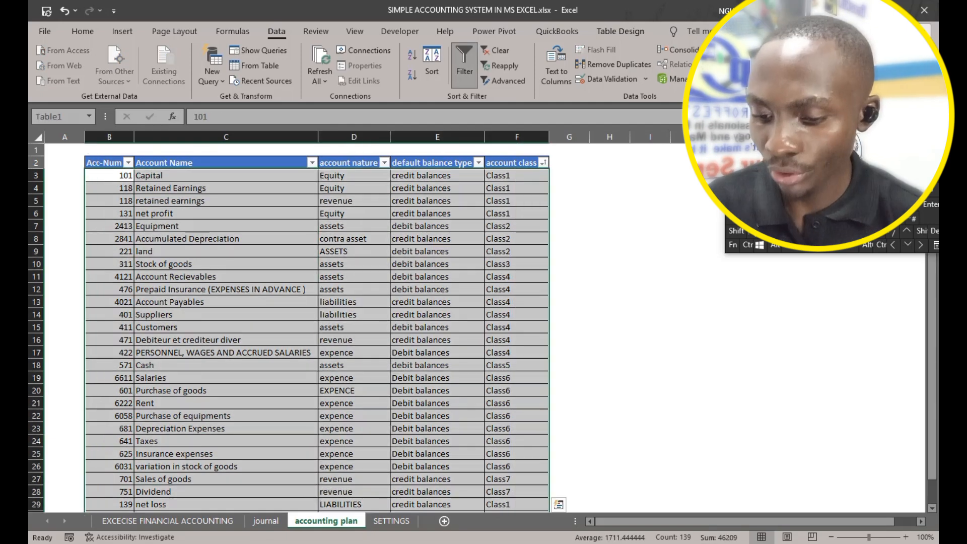
left_click(272, 523)
Start an IFERROR formula in journal cell D5 around a VLOOKUP that uses C5 as the lookup value.
left_click(254, 198)
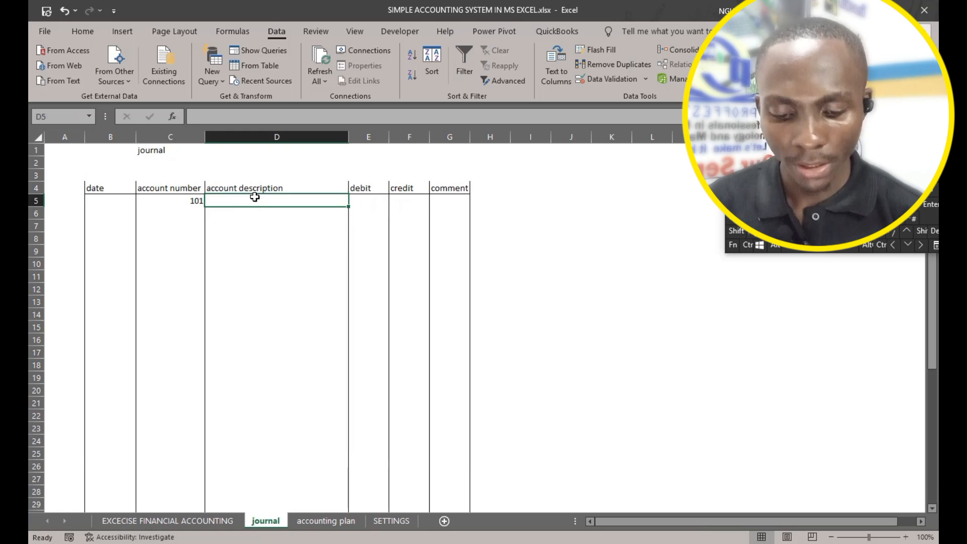
type("=")
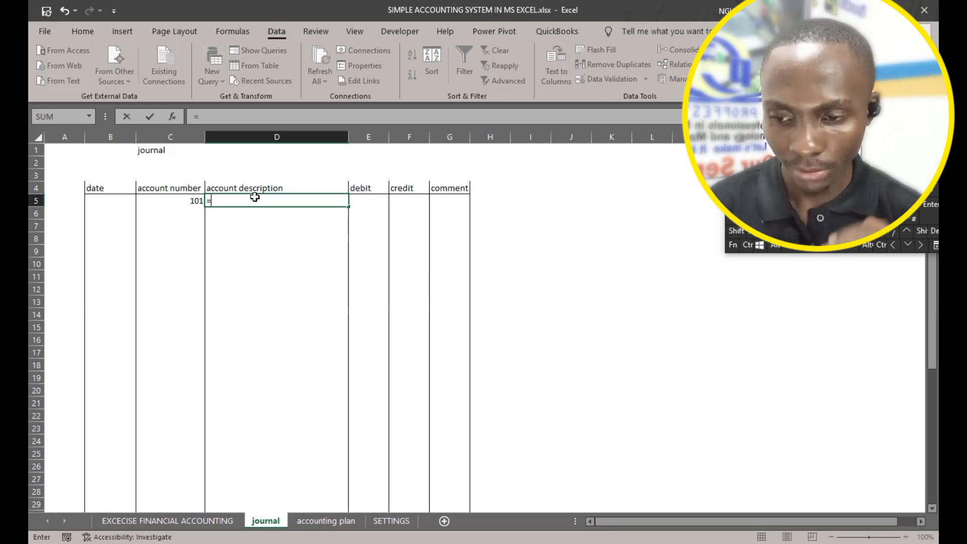
type("if")
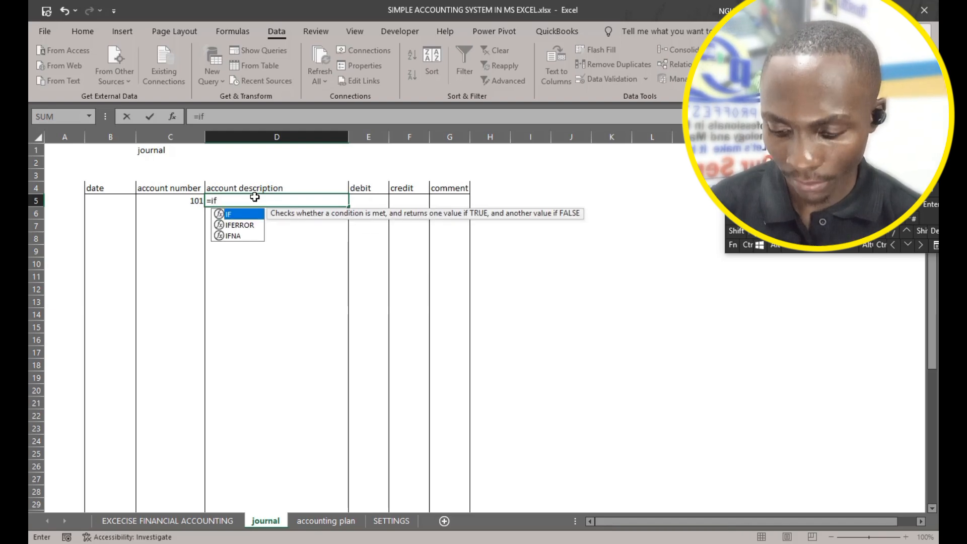
key("Down")
key("Tab")
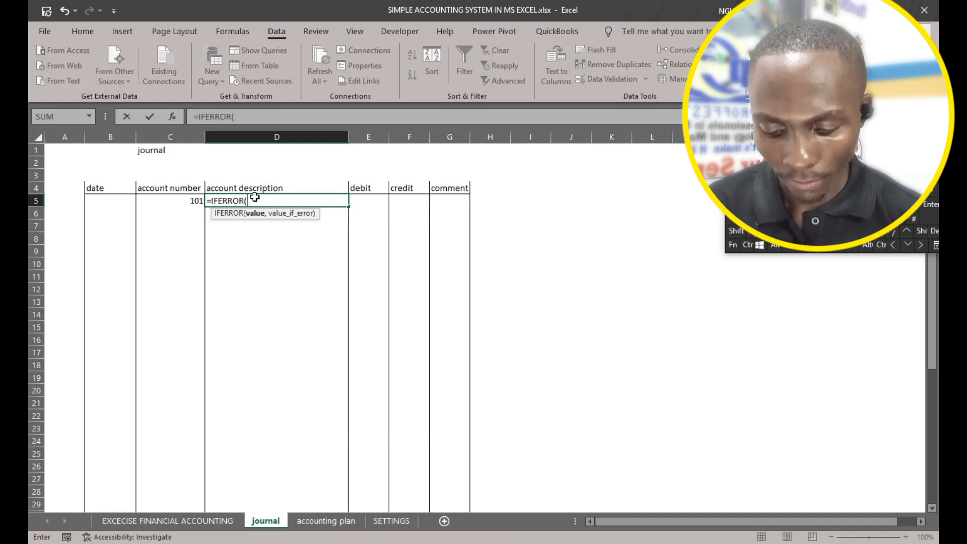
type("vlo")
key("Tab")
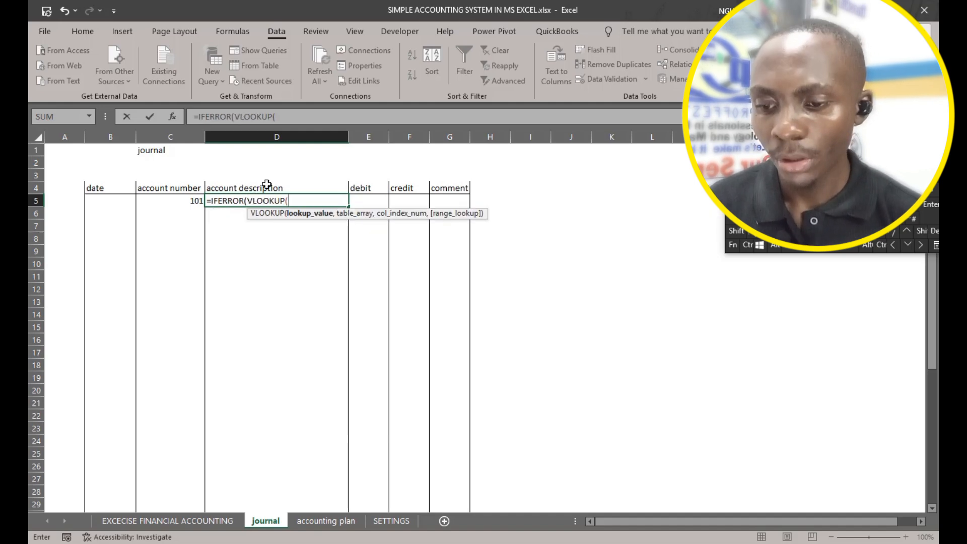
left_click(185, 198)
type(",")
Complete the VLOOKUP arguments with Table1 from the accounting plan, column index 2 and exact match 0.
left_click(328, 527)
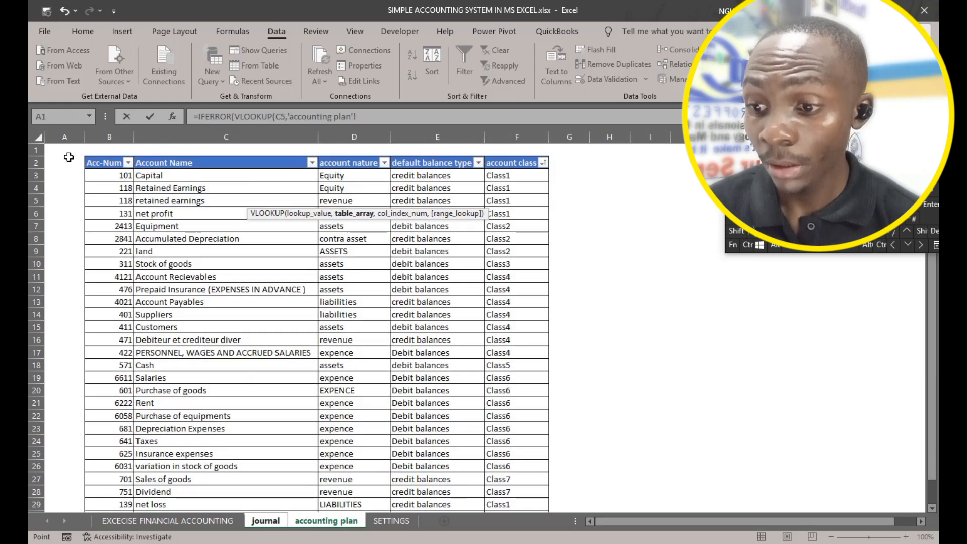
left_click(91, 160)
type(",")
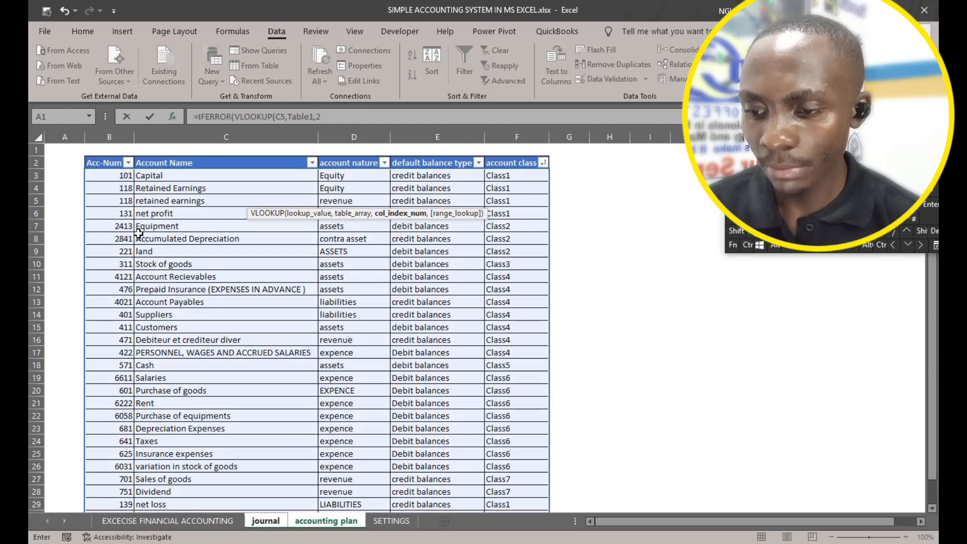
type("2,")
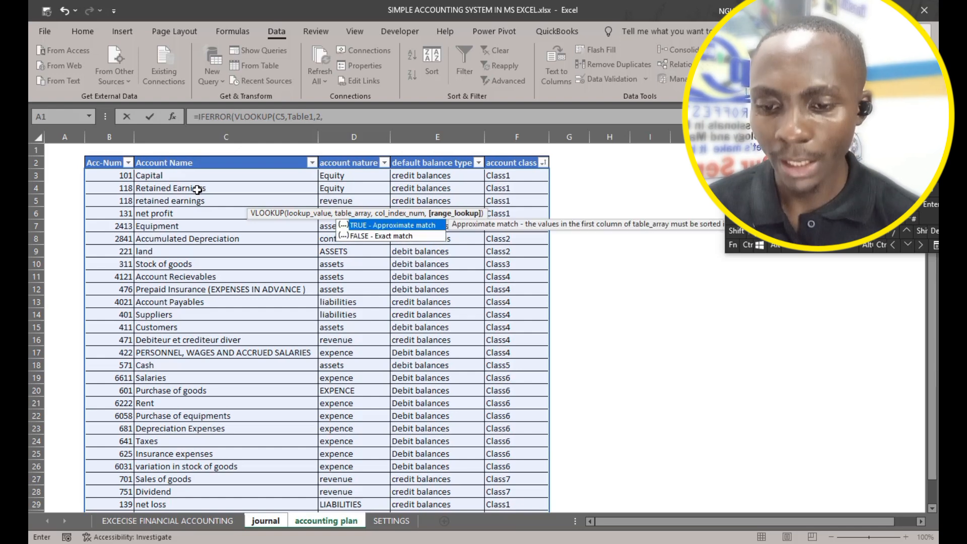
type("0")
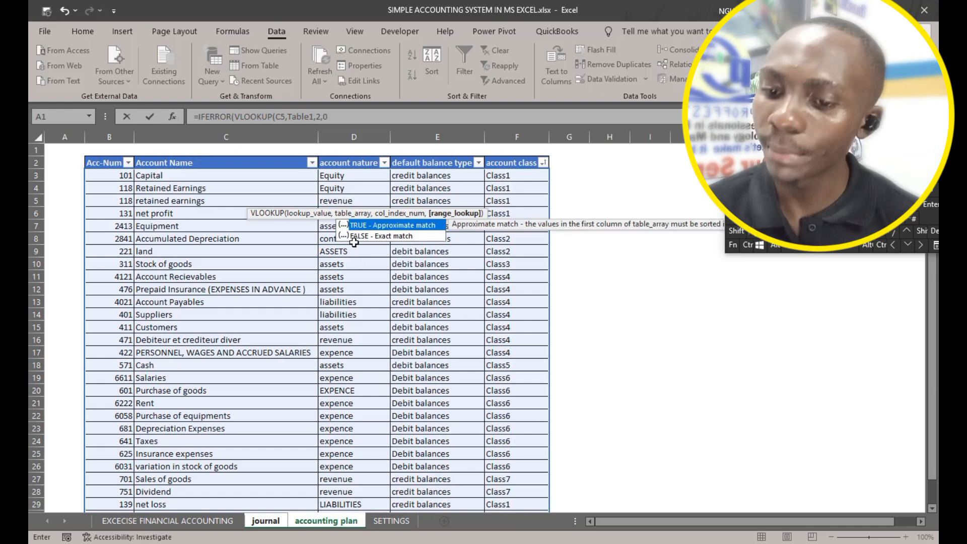
type(")")
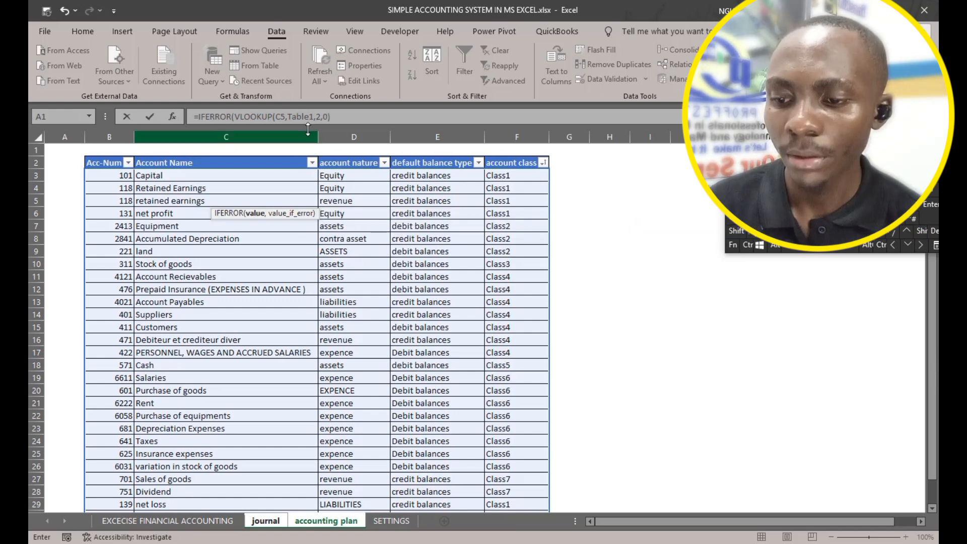
Finish the D5 formula with an empty string "" as IFERROR's value_if_error and enter it.
left_click_drag(347, 117, 236, 116)
left_click(228, 115)
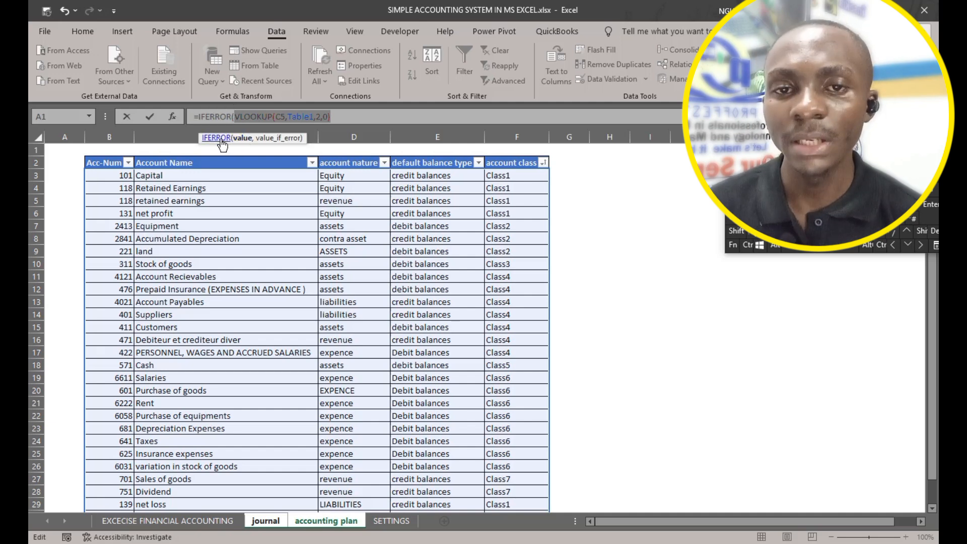
left_click(347, 115)
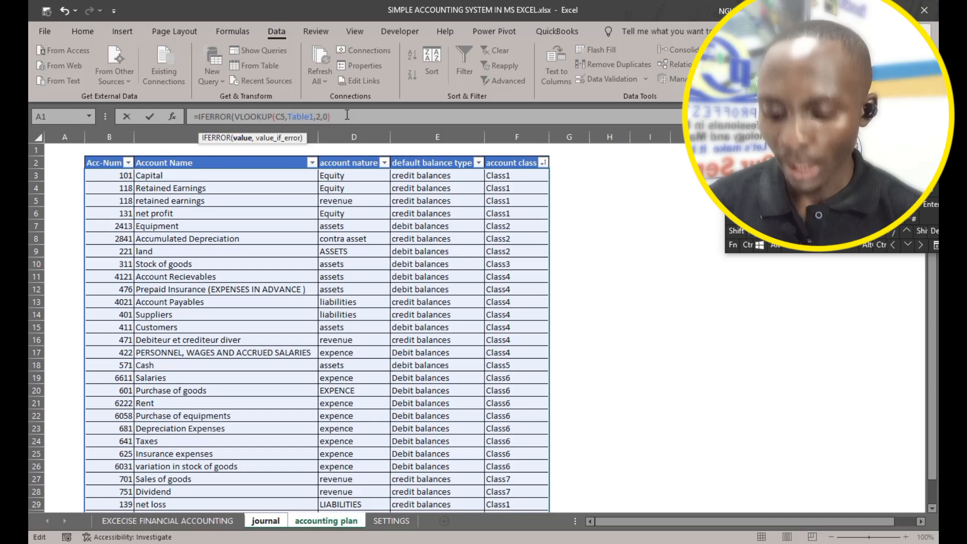
type(",")
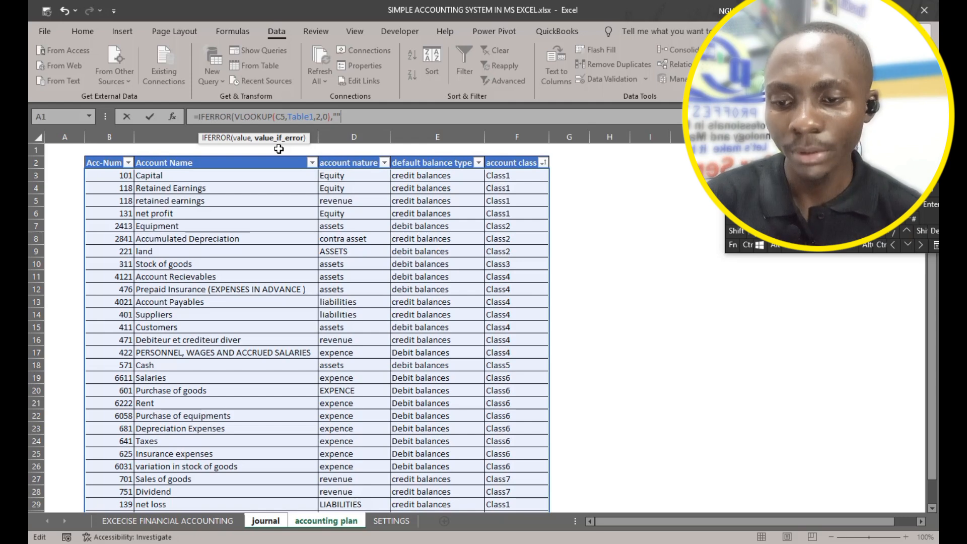
type("\"\")")
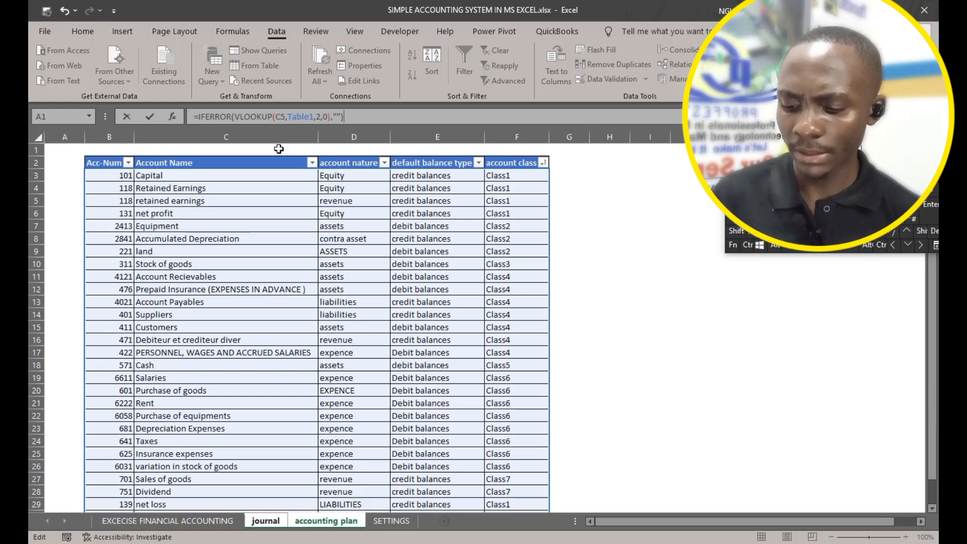
key("Tab")
Choose account number 118 in journal cell C5 to test the description lookup.
left_click(184, 211)
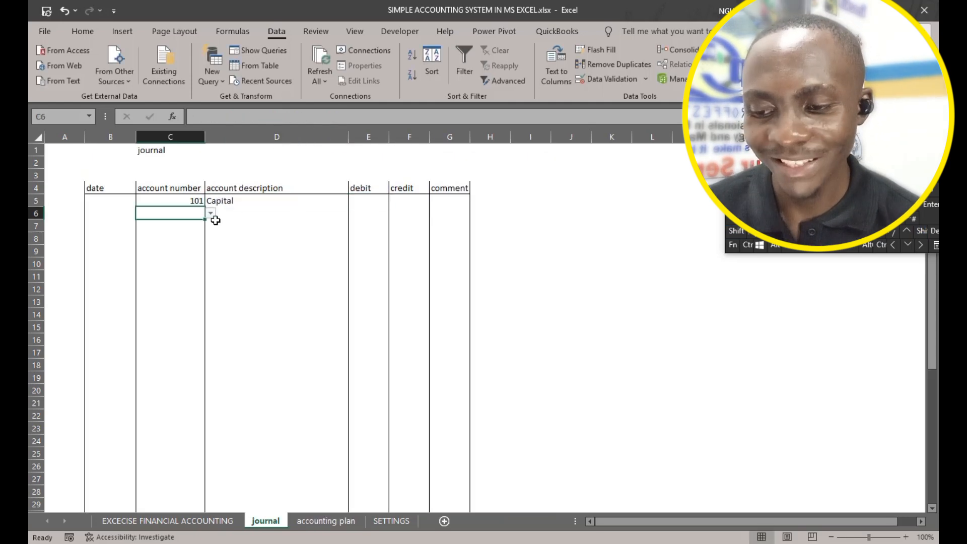
left_click(197, 200)
left_click(211, 201)
left_click(191, 227)
left_click(190, 225)
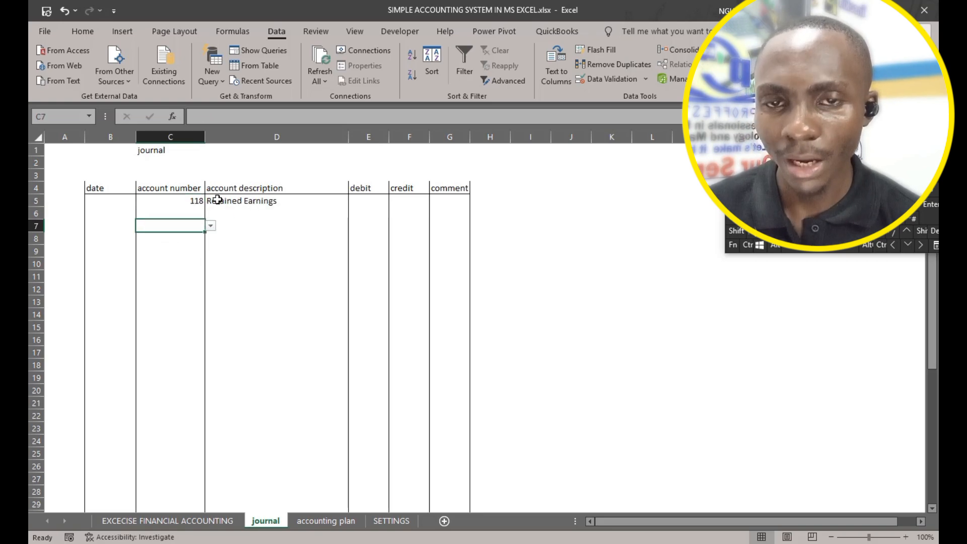
Clear the account number from journal cell C5 to test the lookup with a blank entry.
left_click(191, 200)
key("BackSpace")
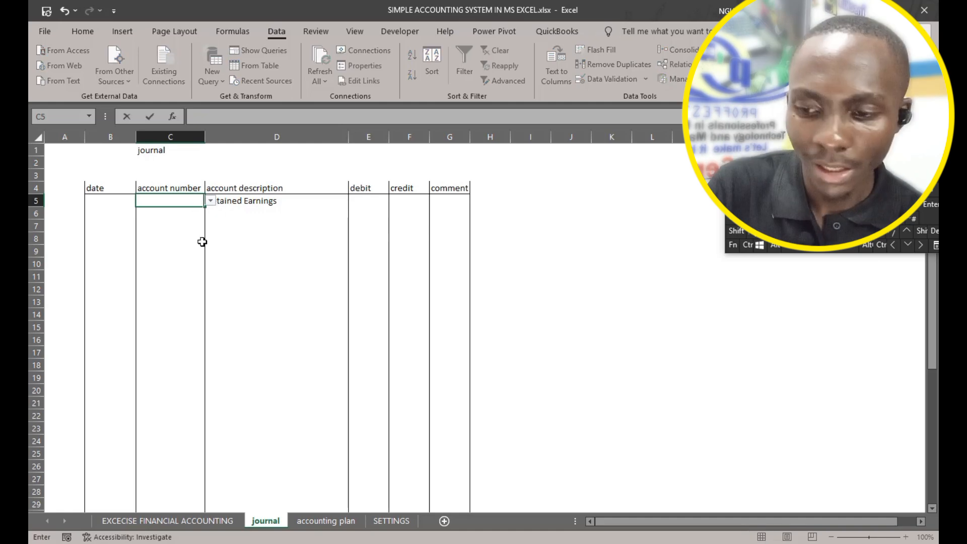
left_click(201, 240)
Copy the D5 description formula down the journal's account description column to row 46.
left_click(251, 206)
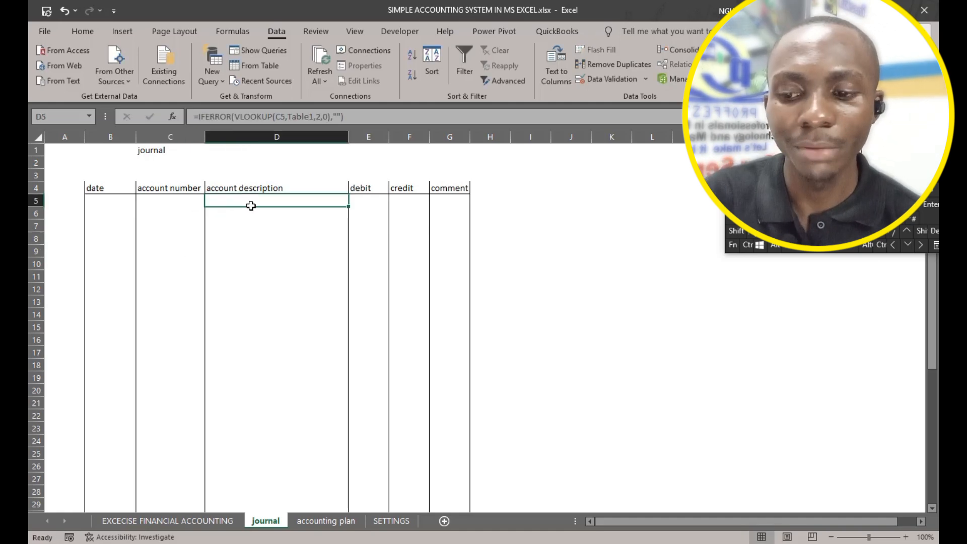
left_click(184, 206)
left_click(306, 201)
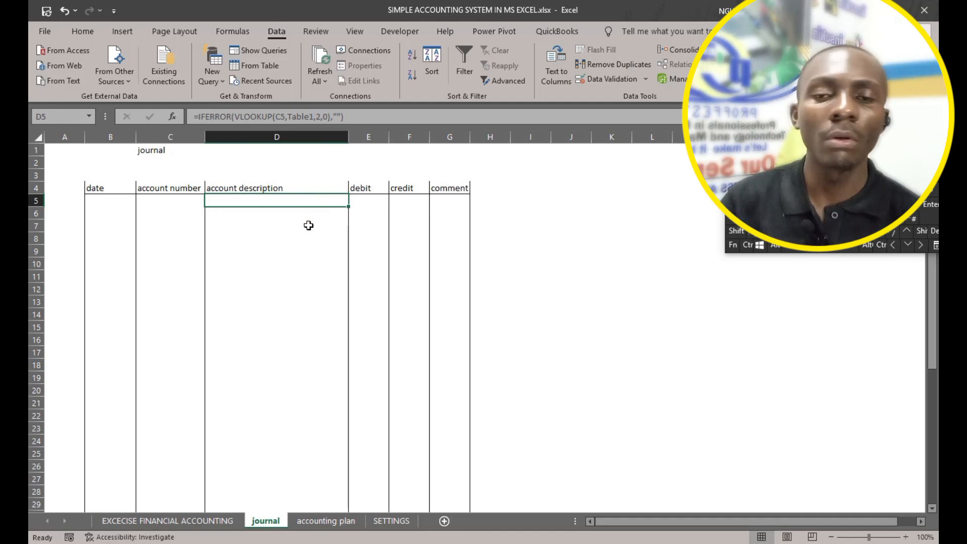
left_click_drag(348, 207, 329, 503)
Choose account number 751 in journal cell C46 and check the copied formulas near the column's end.
left_click(178, 490)
left_click(210, 491)
left_click(173, 457)
left_click(292, 463)
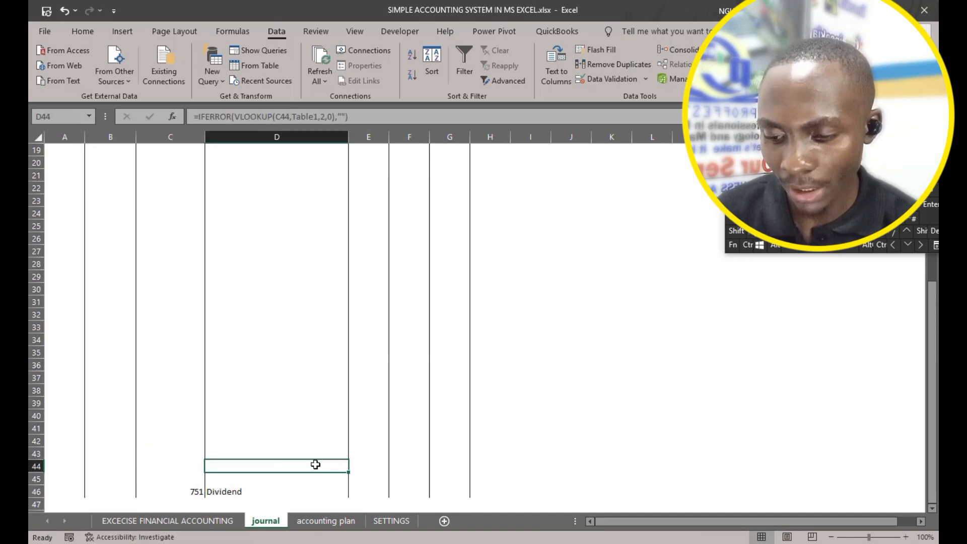
left_click(162, 493)
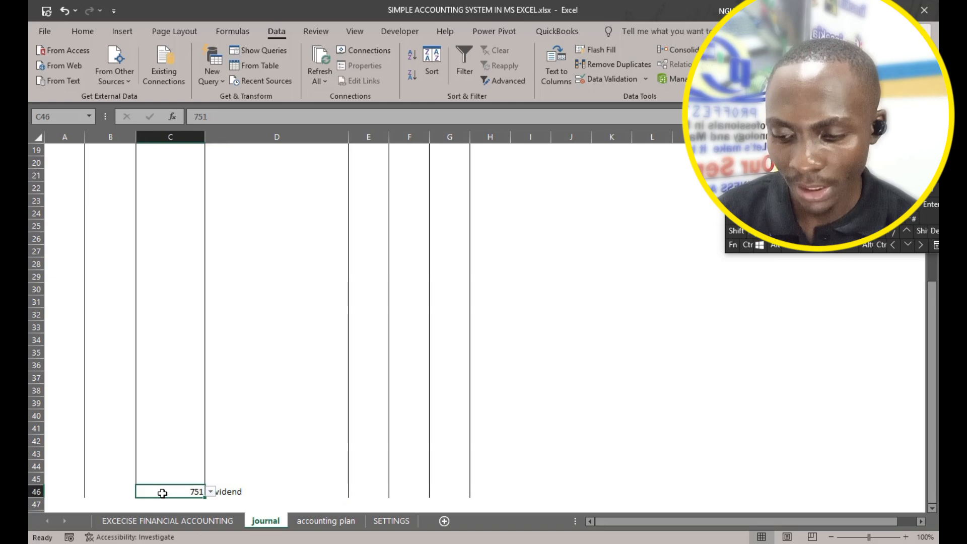
left_click(313, 440)
Widen the journal's debit and credit columns E and F to equal widths.
scroll(300, 343, "up", 6)
left_click(362, 199)
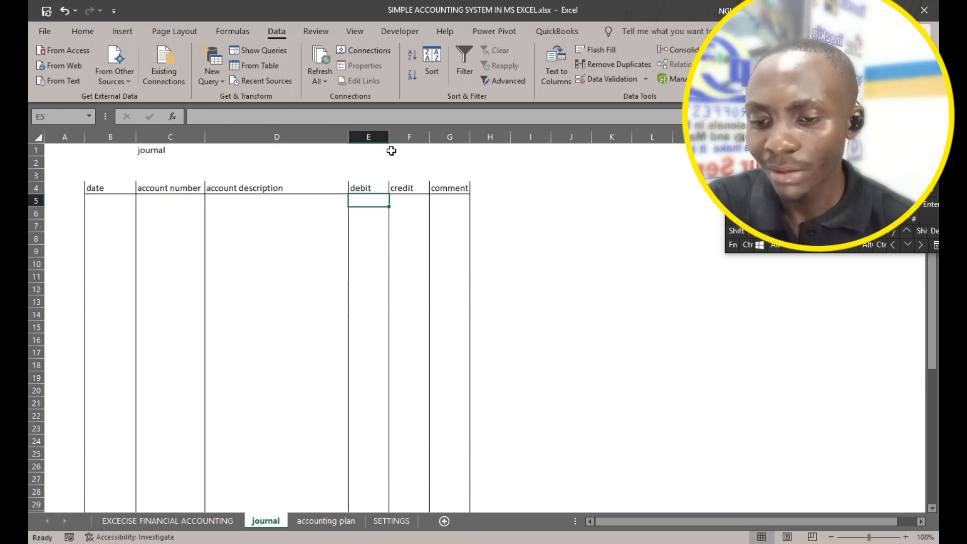
left_click_drag(378, 135, 424, 140)
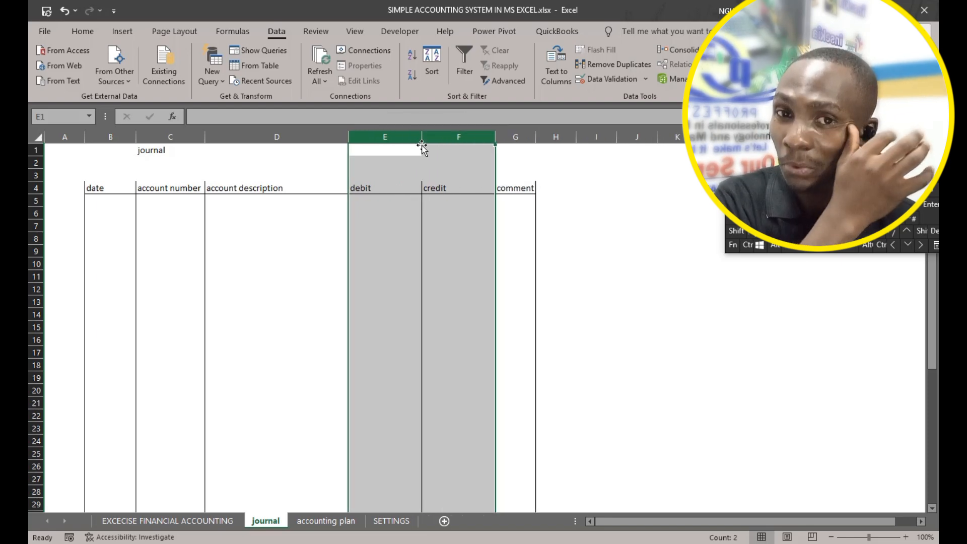
left_click(297, 279)
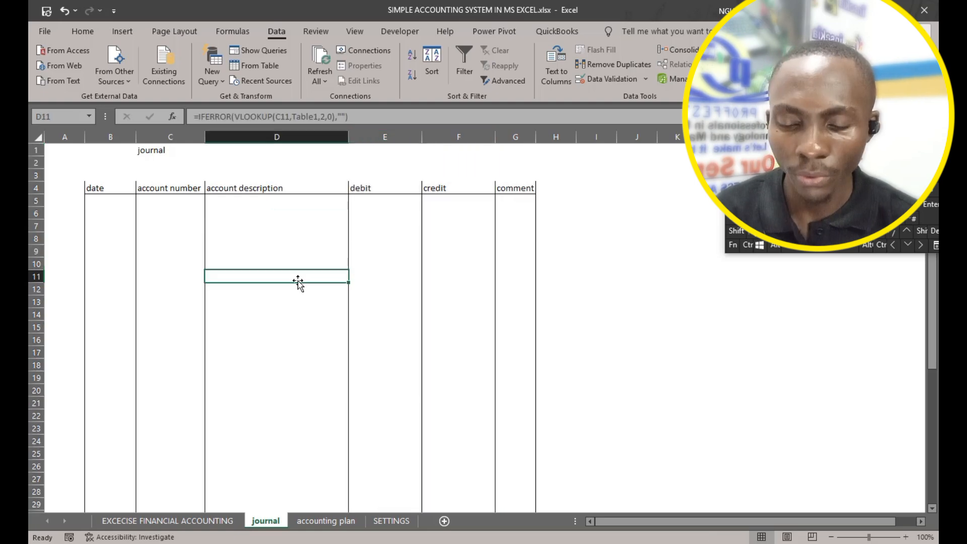
Review the January 2021 transactions in A2:A6 of the EXCECISE FINANCIAL ACCOUNTING sheet and return to the journal.
left_click(188, 524)
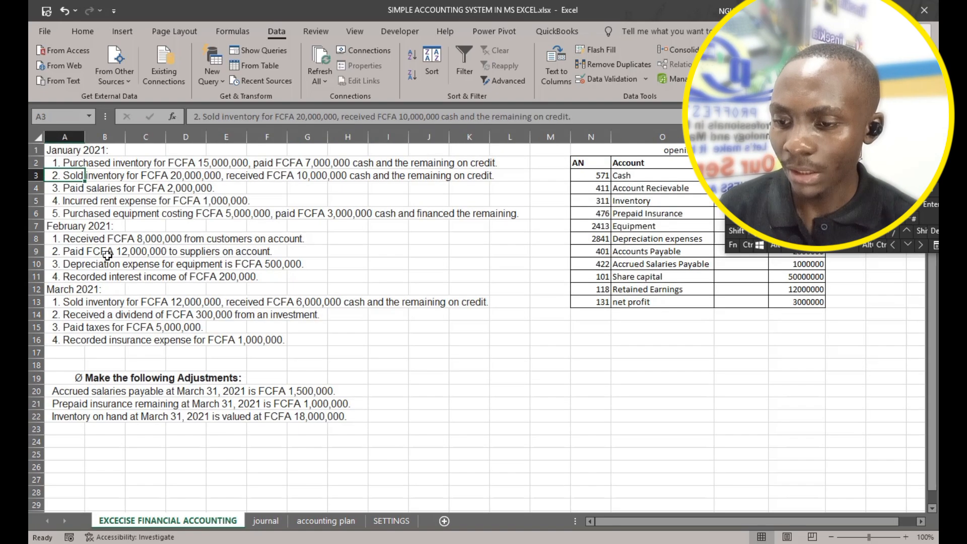
left_click_drag(63, 162, 71, 212)
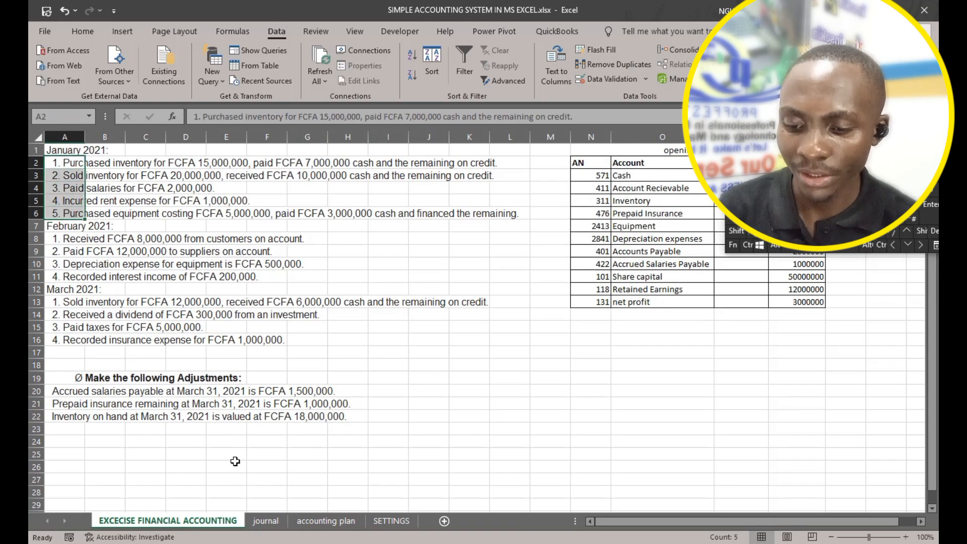
left_click(265, 522)
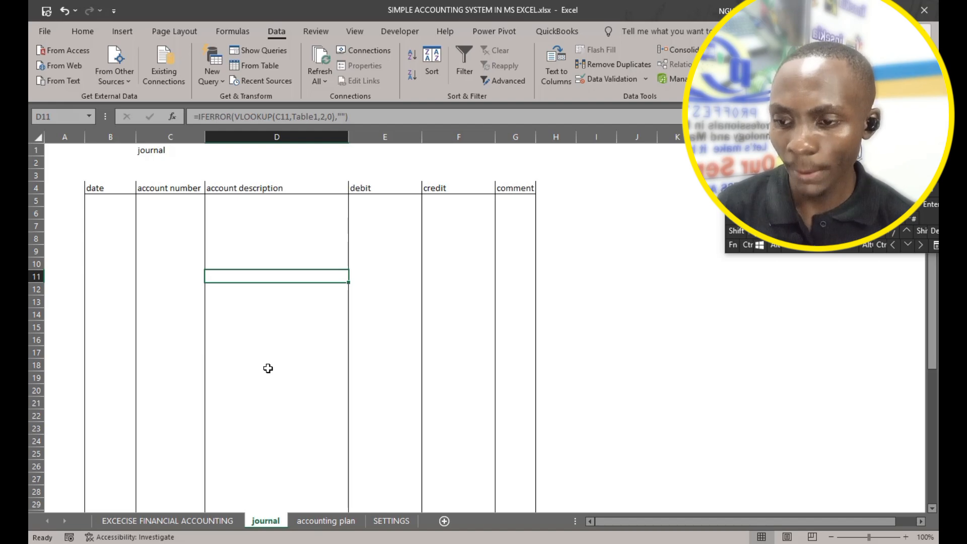
Examine the first January 2021 transaction in A2 of the EXCECISE FINANCIAL ACCOUNTING sheet against the journal's blank first row.
left_click(180, 521)
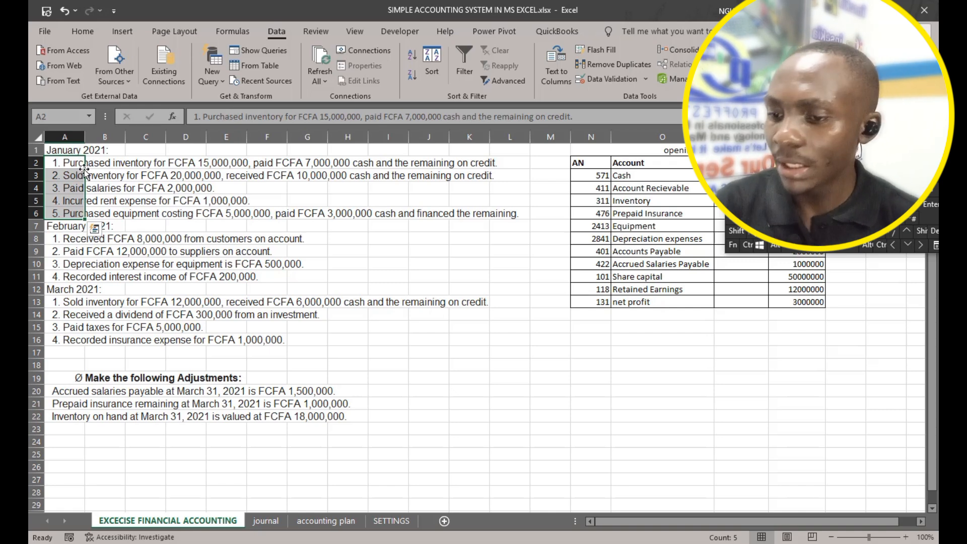
left_click(69, 165)
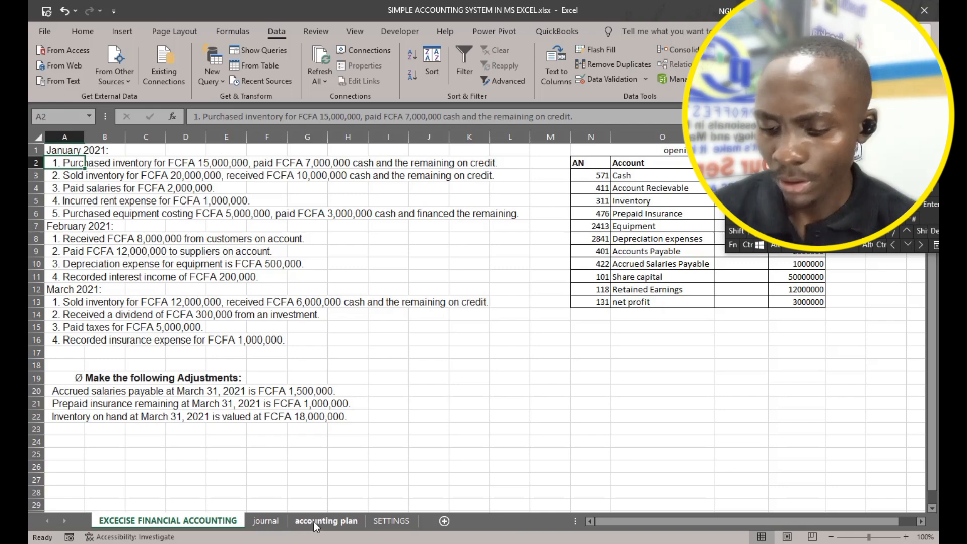
left_click(262, 528)
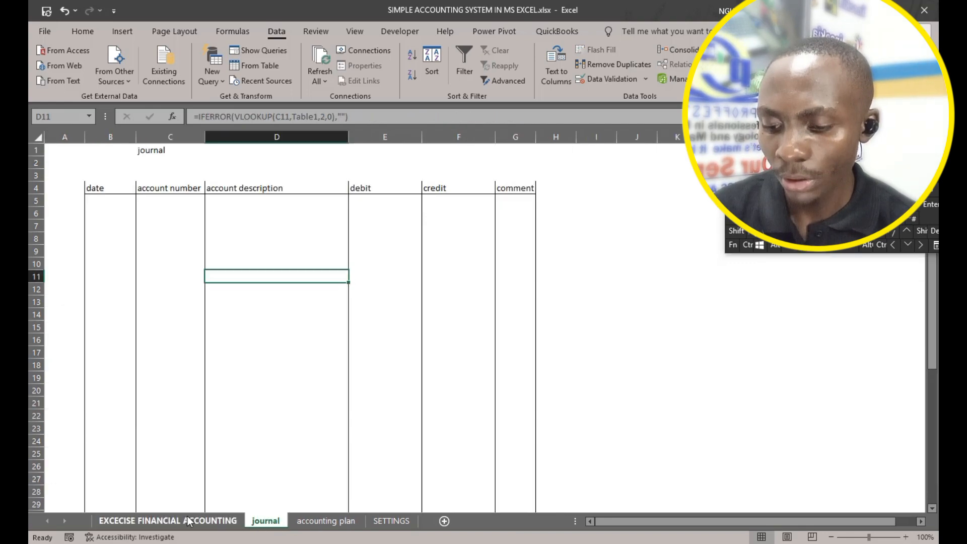
left_click(187, 520)
left_click(264, 521)
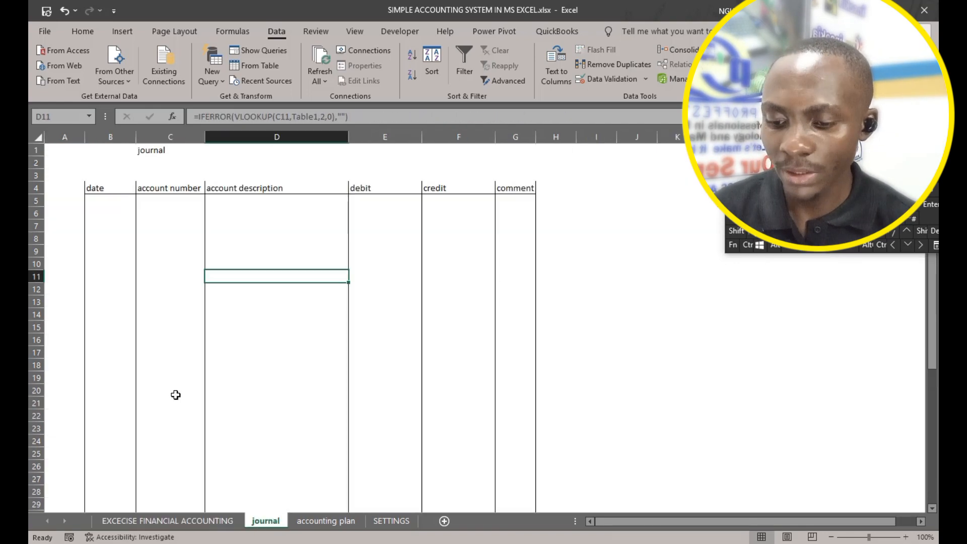
left_click(113, 200)
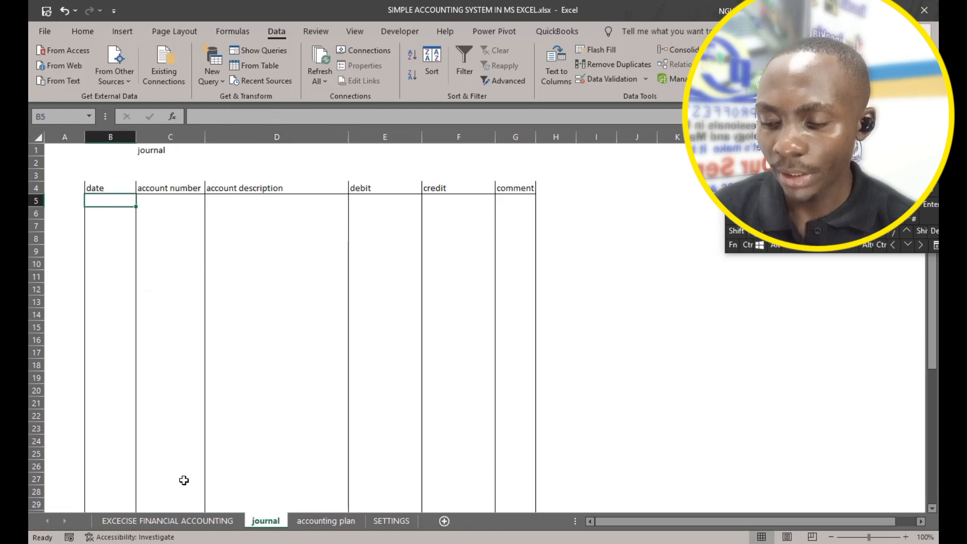
left_click(180, 521)
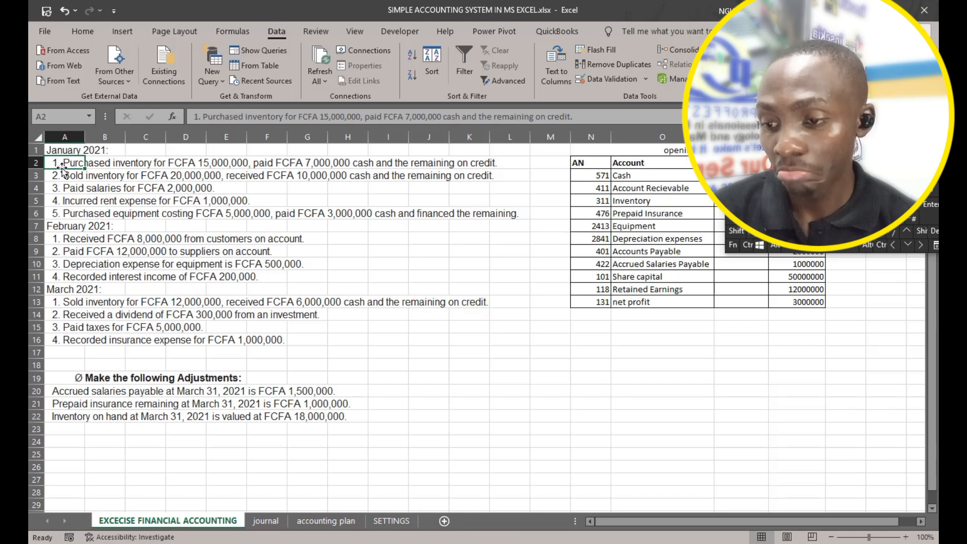
left_click(274, 522)
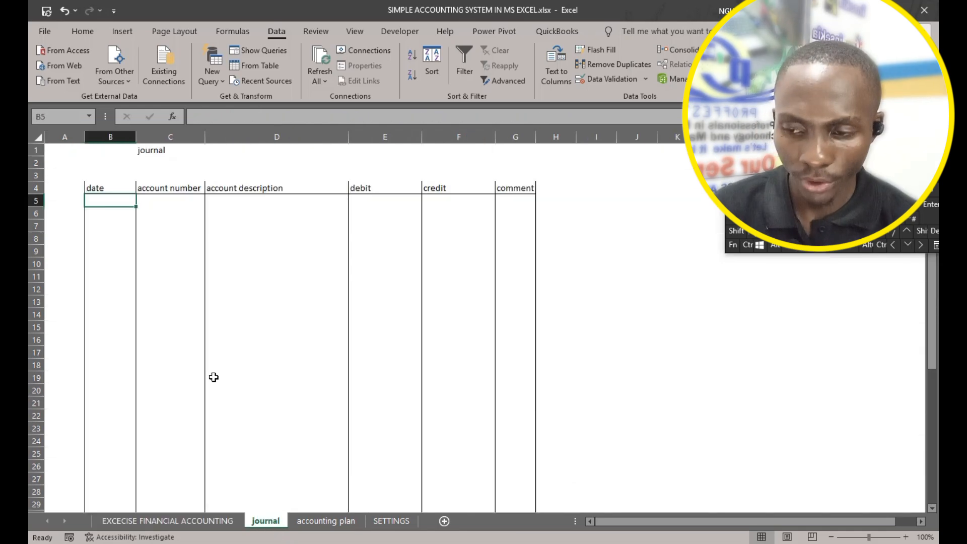
Enter january as the date of the first journal entry in cell B5.
type("jan uary")
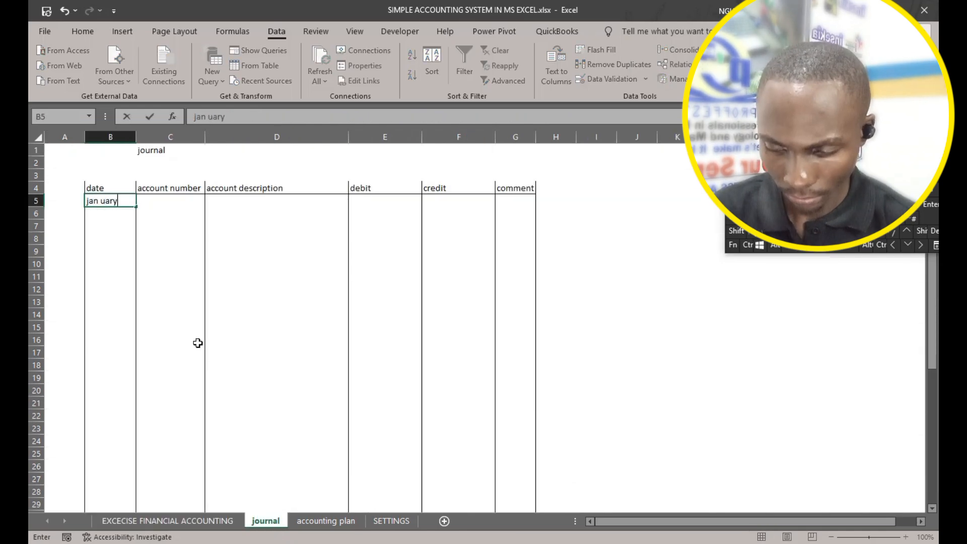
key("Tab")
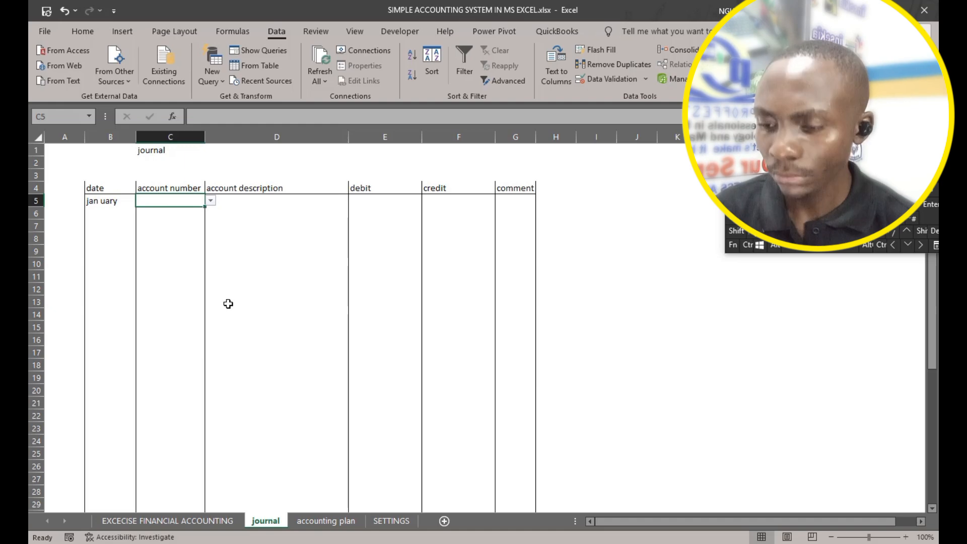
left_click(121, 204)
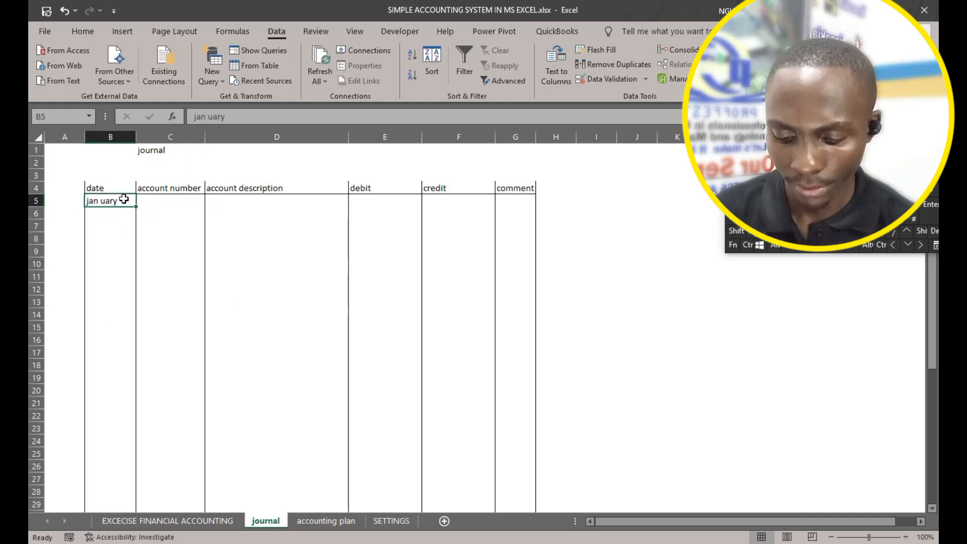
type("january")
key("Tab")
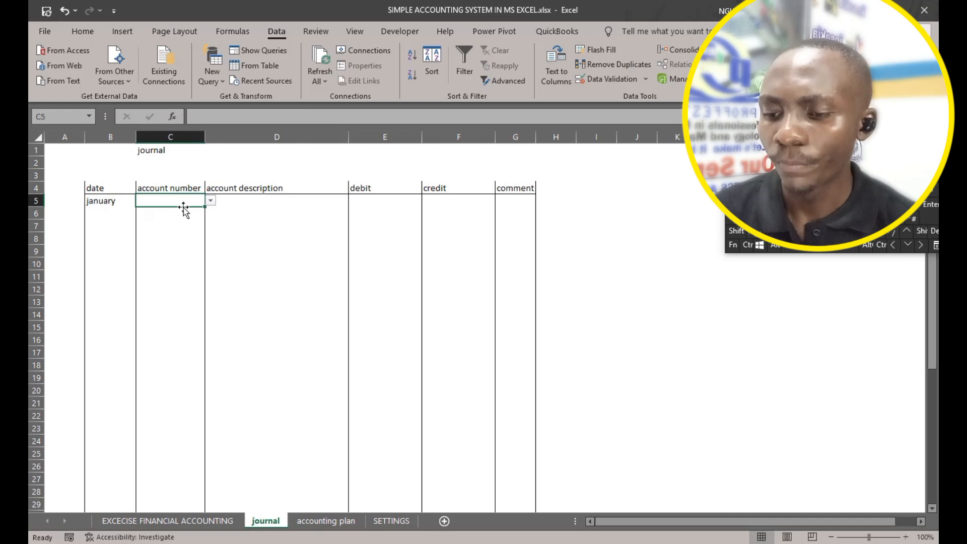
Choose account number 601 from the dropdown list in journal cell C5.
left_click(211, 201)
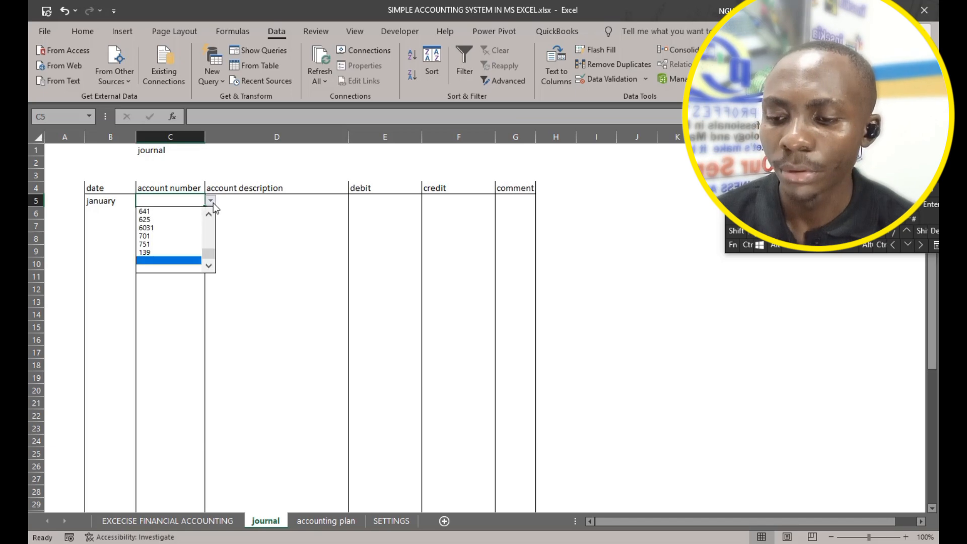
left_click(208, 266)
scroll(201, 227, "up", 3)
left_click_drag(208, 227, 210, 246)
left_click(177, 269)
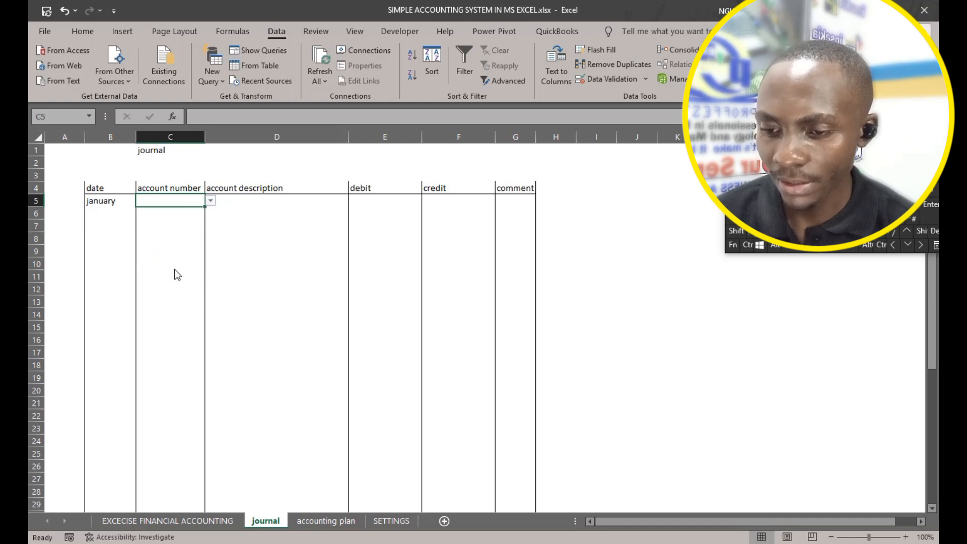
left_click(220, 248)
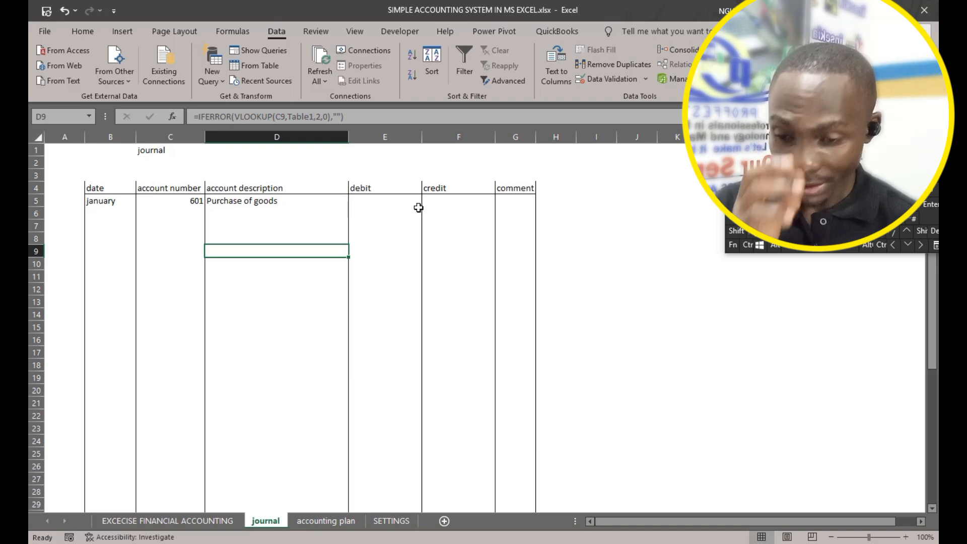
Enter a debit of 15000000 in E5 for the purchase of goods.
left_click(397, 201)
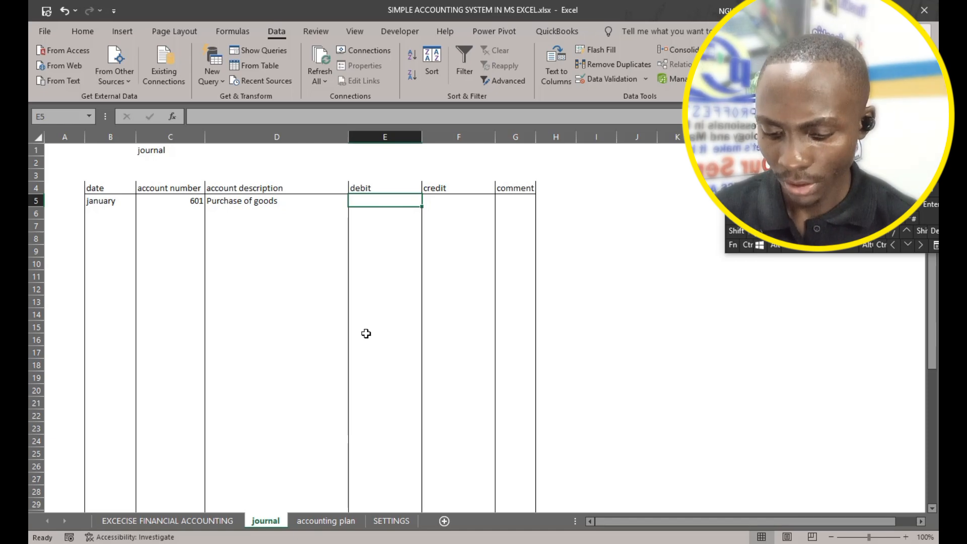
type("15000000")
key("Tab")
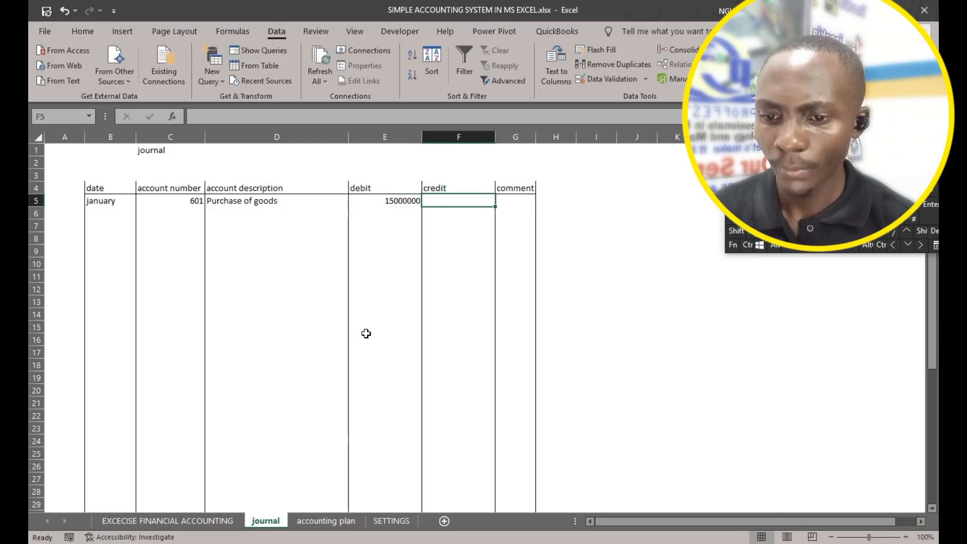
Check the first transaction's payment terms on the exercise sheet and choose account number 401 in journal cell C6.
left_click(166, 213)
left_click(210, 213)
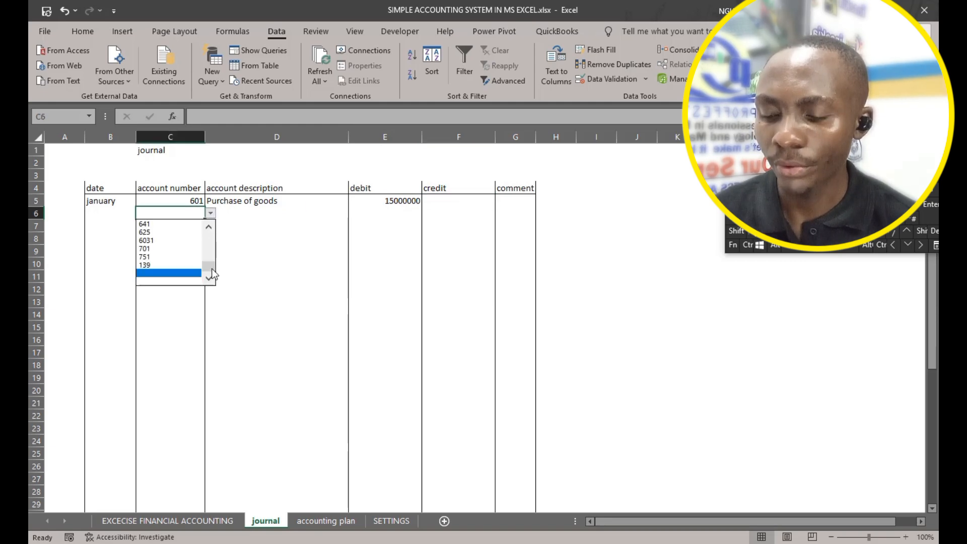
left_click_drag(210, 257, 203, 216)
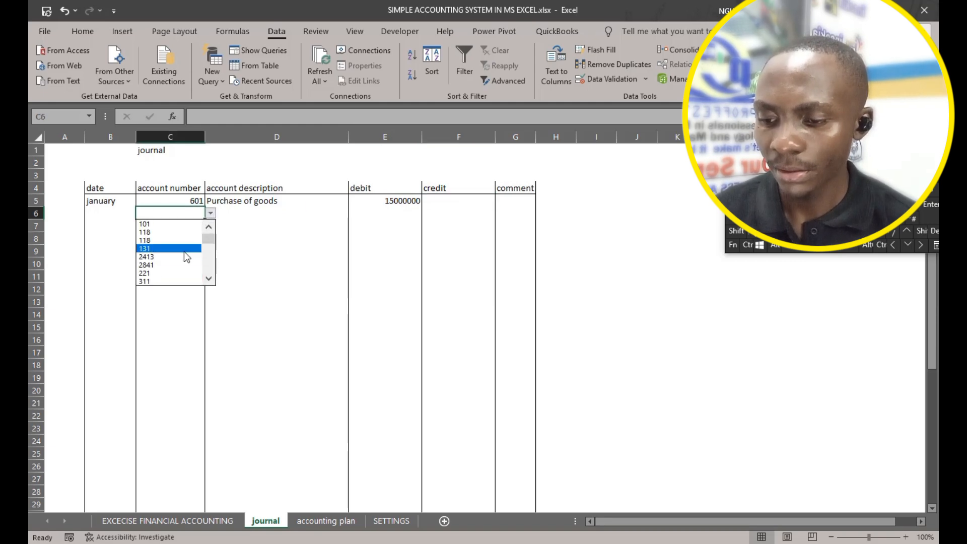
left_click(199, 521)
left_click(198, 522)
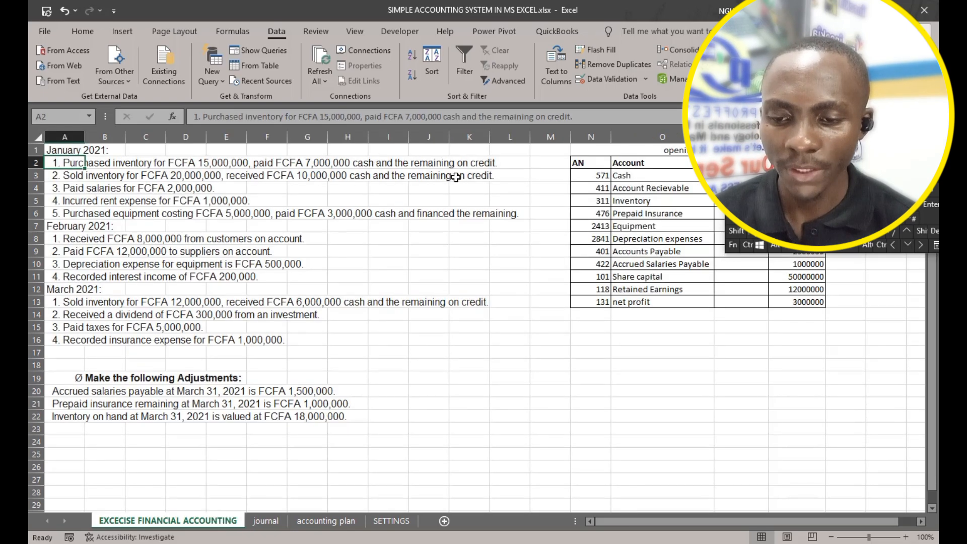
left_click(264, 522)
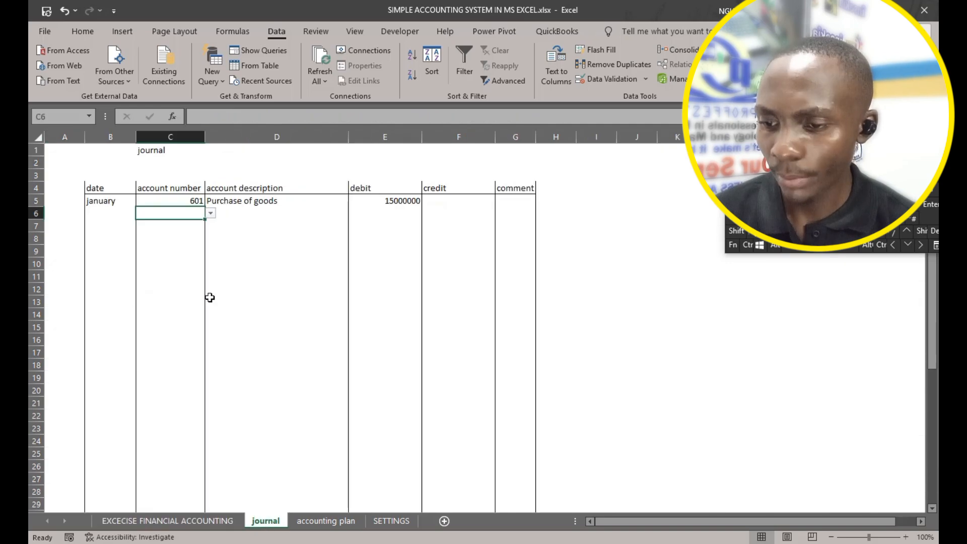
left_click(211, 214)
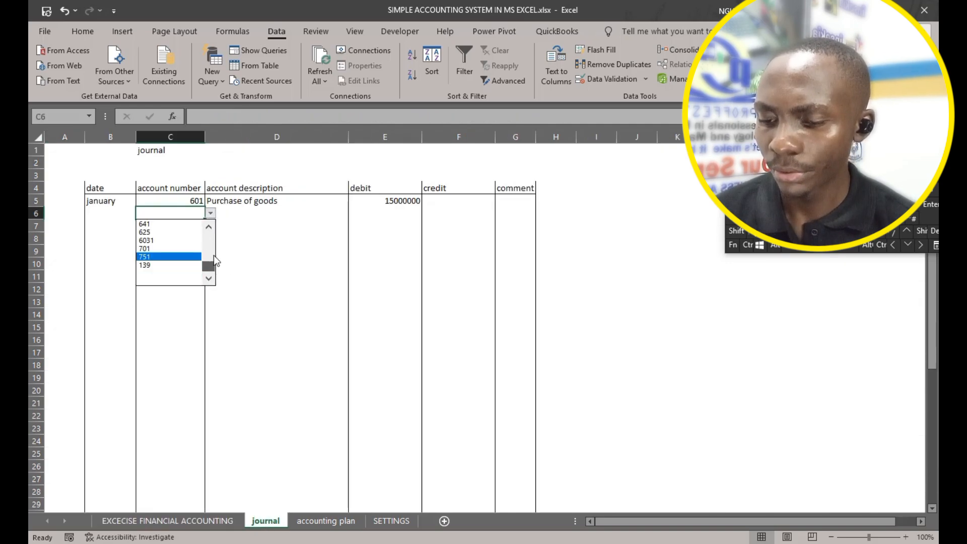
scroll(214, 256, "up", 2)
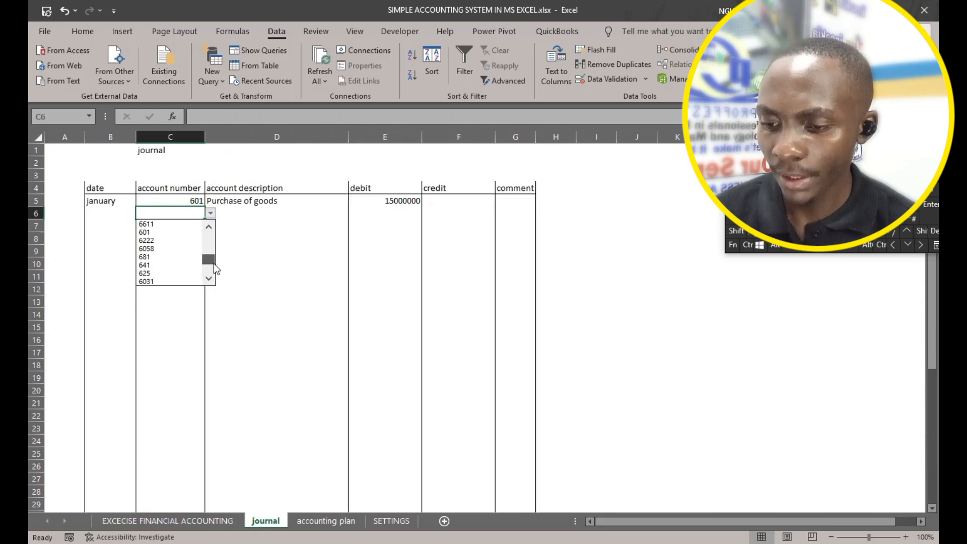
scroll(214, 267, "down", 2)
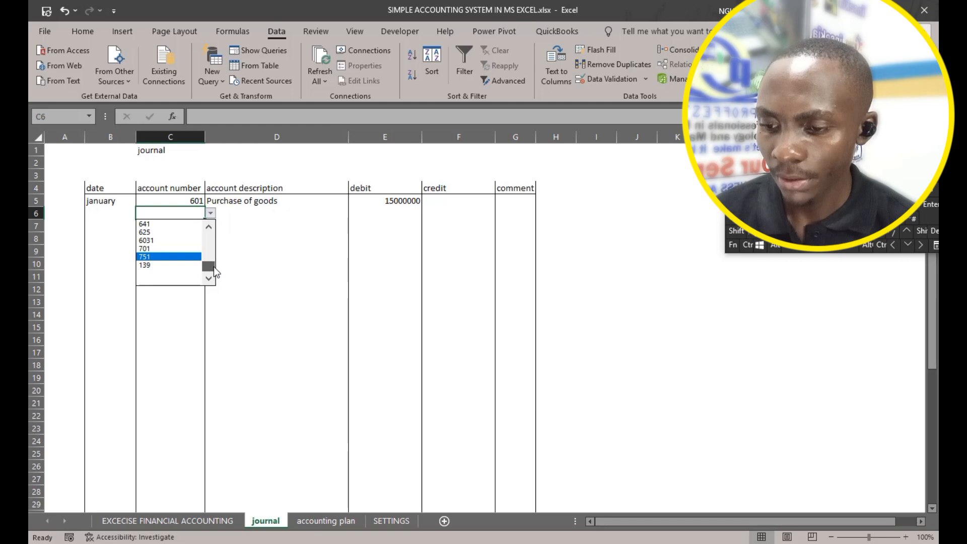
left_click(209, 226)
left_click(210, 225)
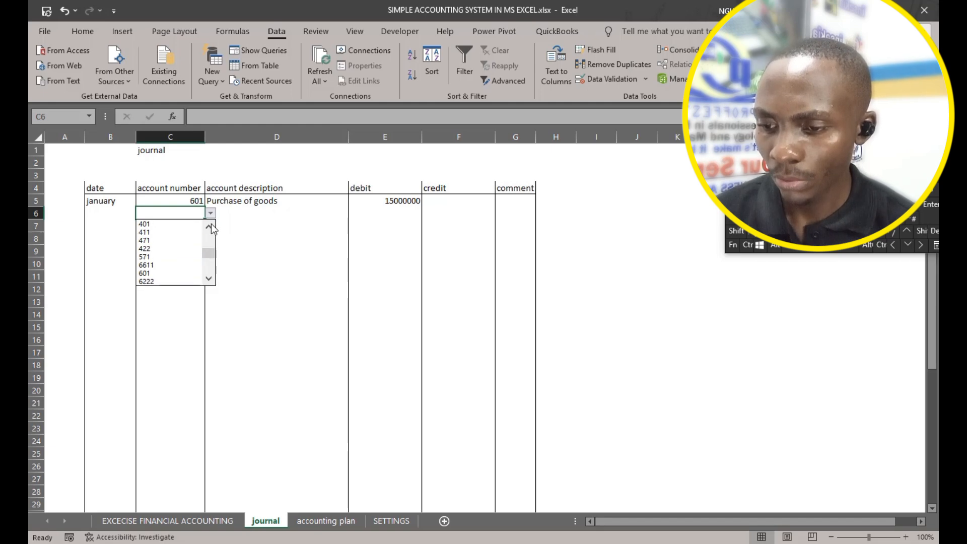
left_click(141, 224)
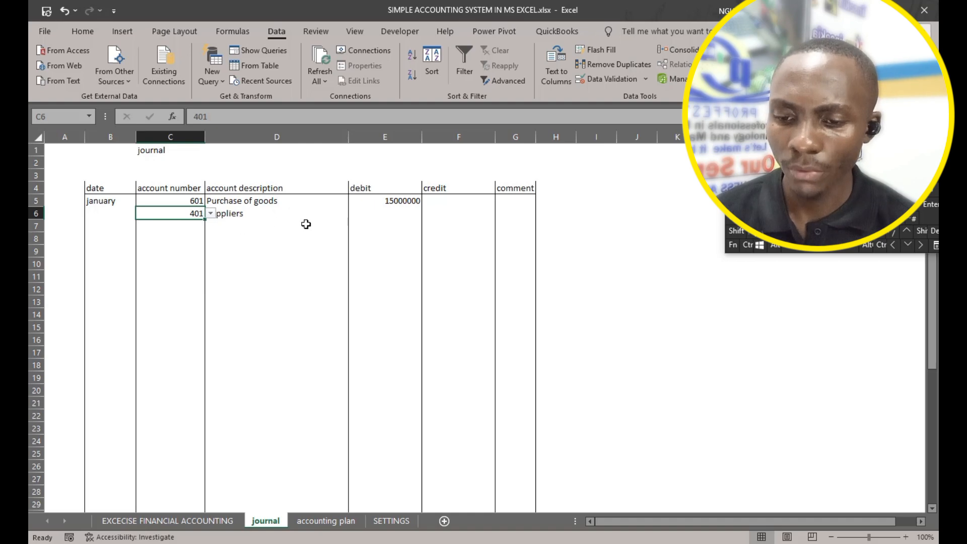
Choose account number 571 from the dropdown list in journal cell C7.
left_click(193, 225)
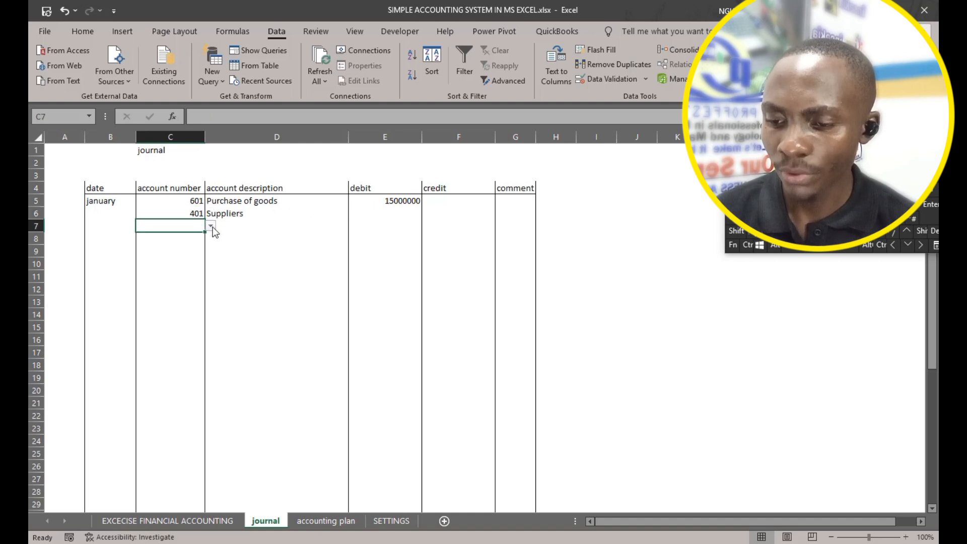
left_click(210, 226)
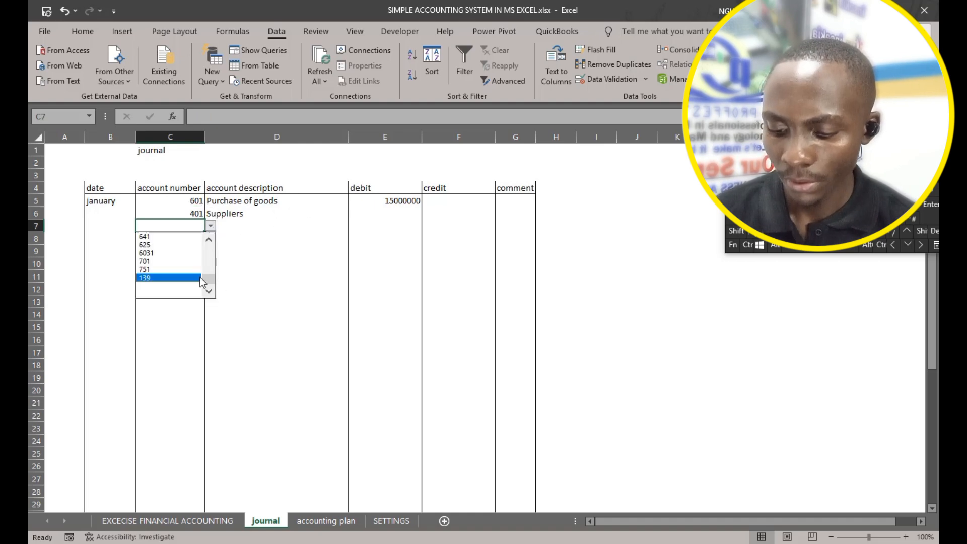
scroll(212, 269, "down", 1)
mouse_move(208, 277)
left_mouse_down()
mouse_move(206, 261)
mouse_move(206, 269)
left_mouse_up()
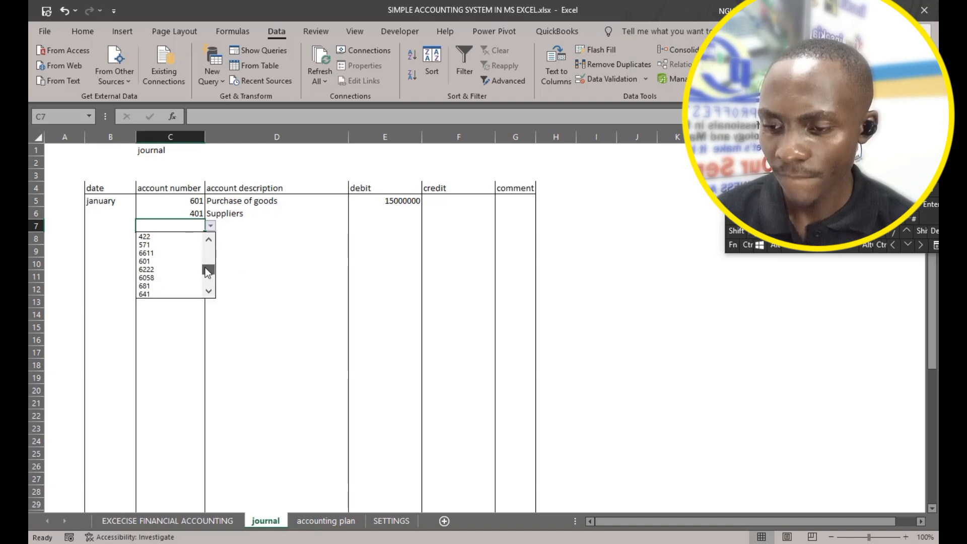
left_click(161, 246)
Enter credits of 7000000 for Cash in F7 and 8000000 for Suppliers in F6.
key("Right")
key("Right")
key("Right")
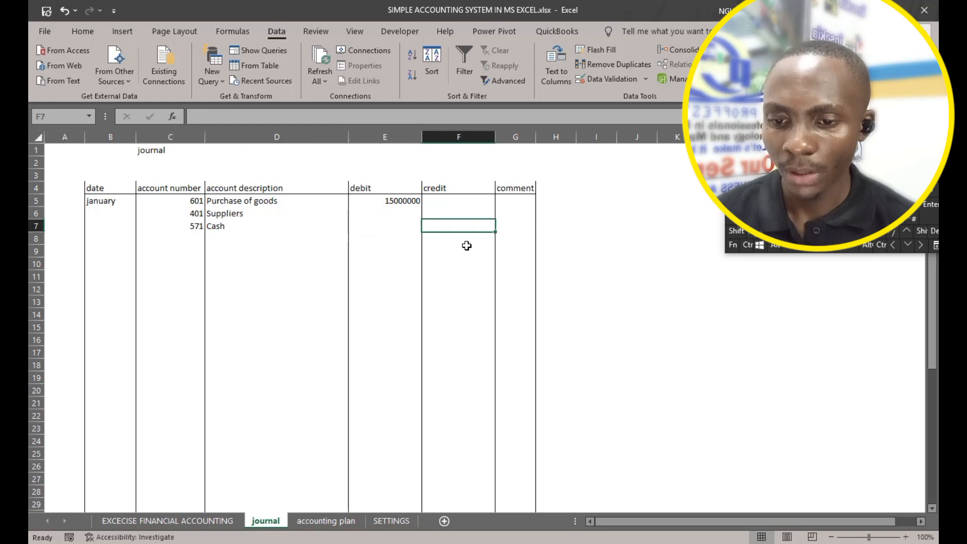
type("7000000")
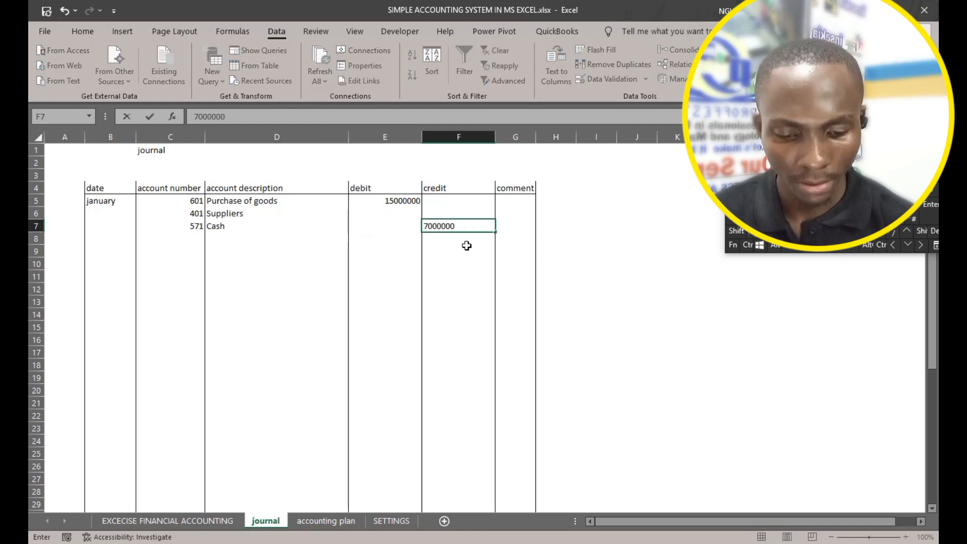
key("Up")
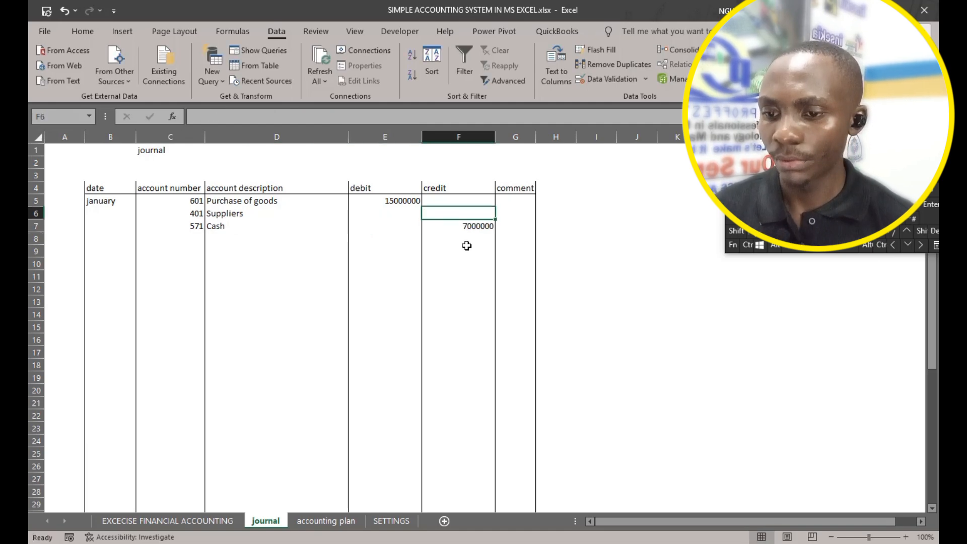
type("80000")
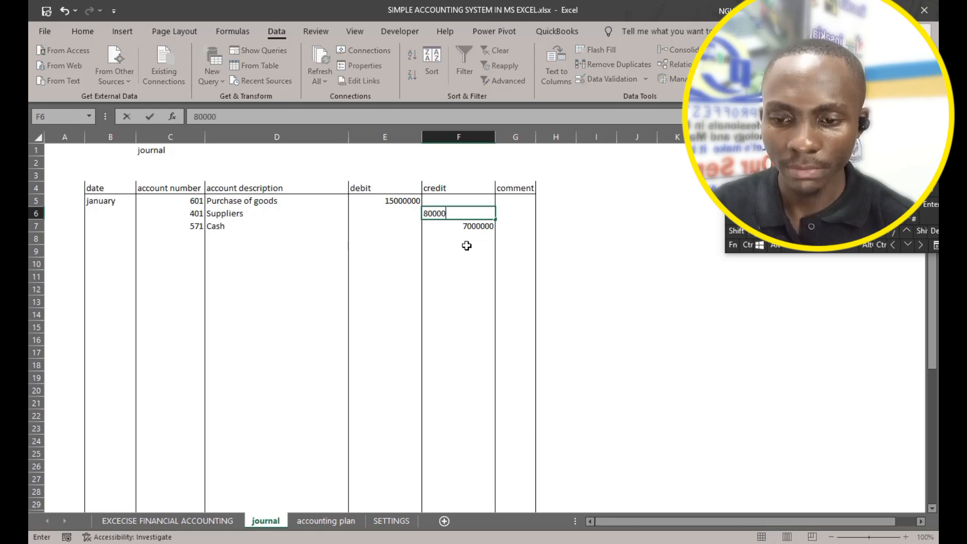
type("00")
key("Return")
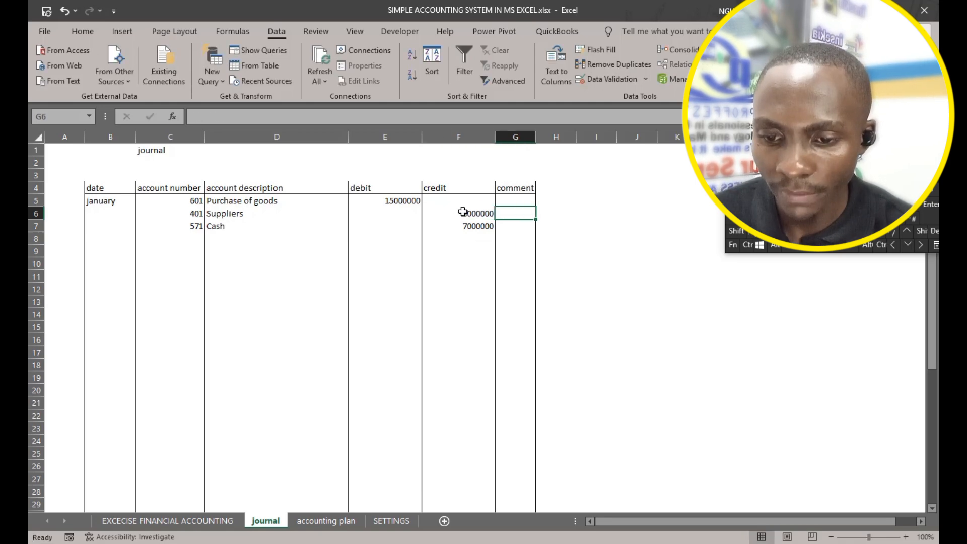
Compare the credits in F6:F7 with the debit in E5 and widen the journal's comment column G.
left_click_drag(456, 213, 459, 226)
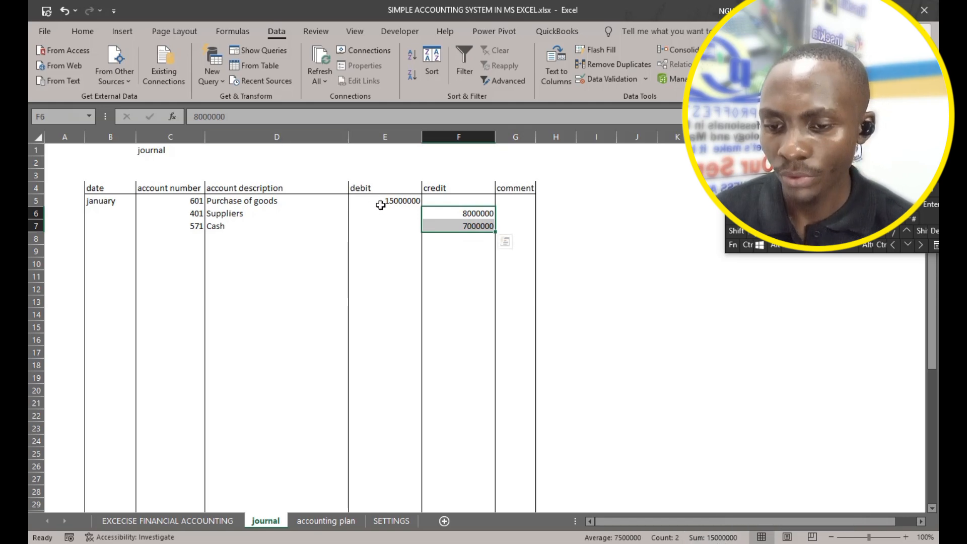
left_click(396, 201)
left_click_drag(535, 137, 579, 139)
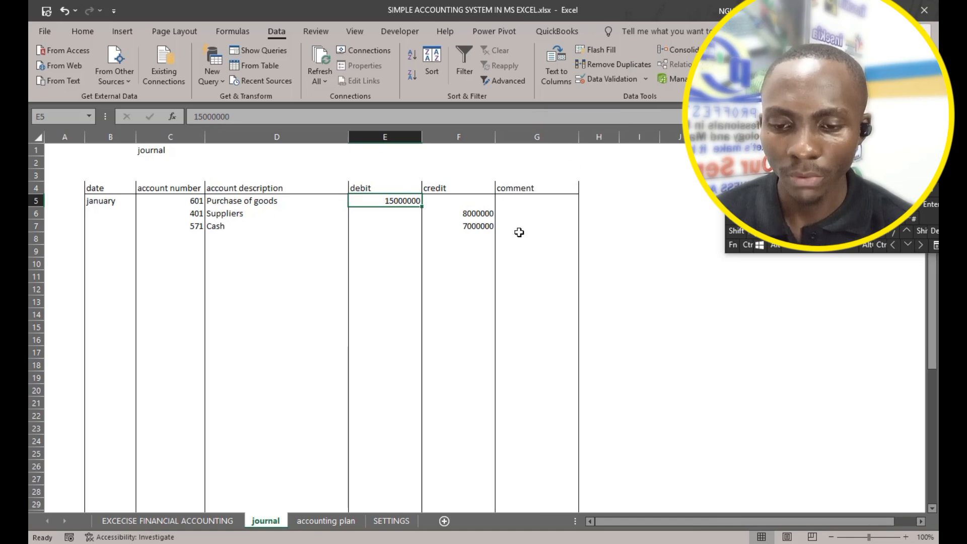
left_click(514, 216)
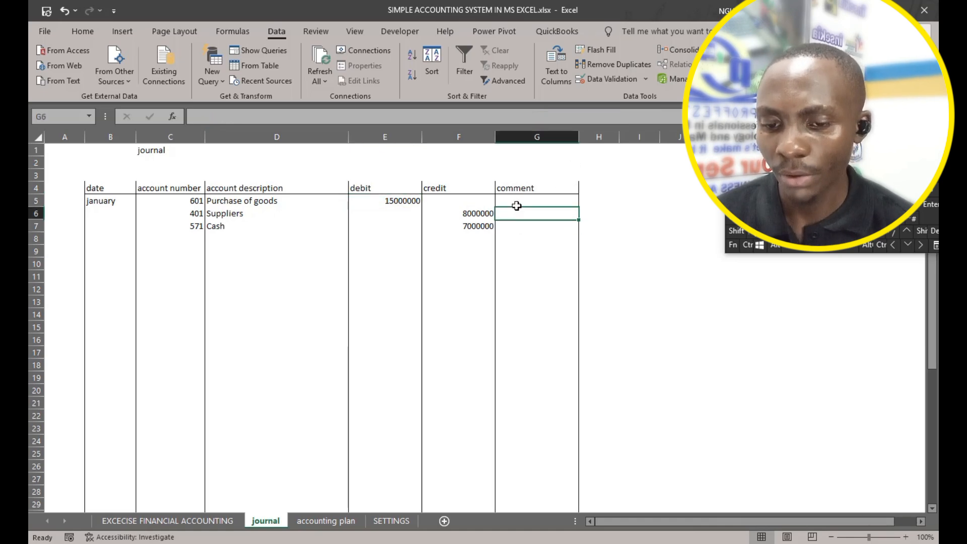
left_click(514, 226)
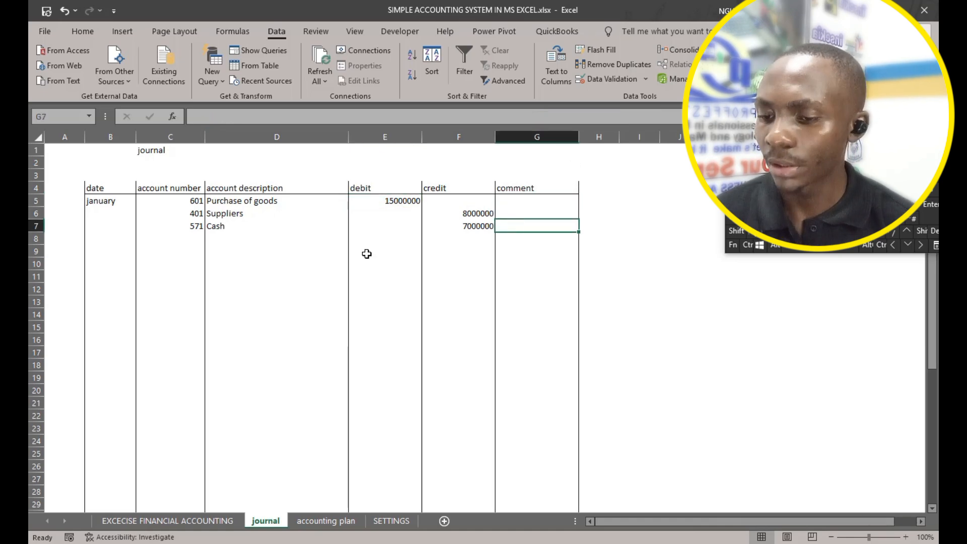
Add a top border to journal cell D8 to rule off the first transaction beneath the Cash line.
left_click(214, 233)
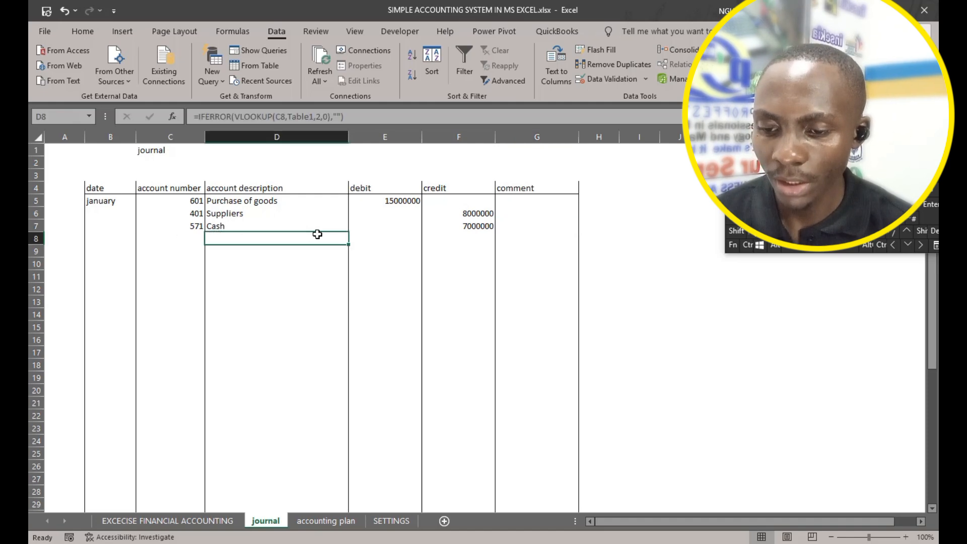
left_click(83, 31)
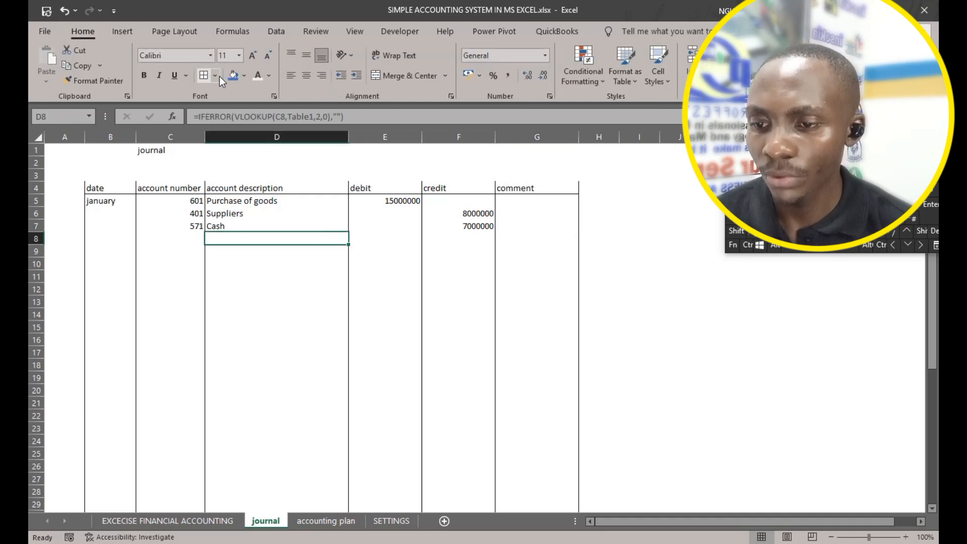
left_click(215, 79)
left_click(237, 128)
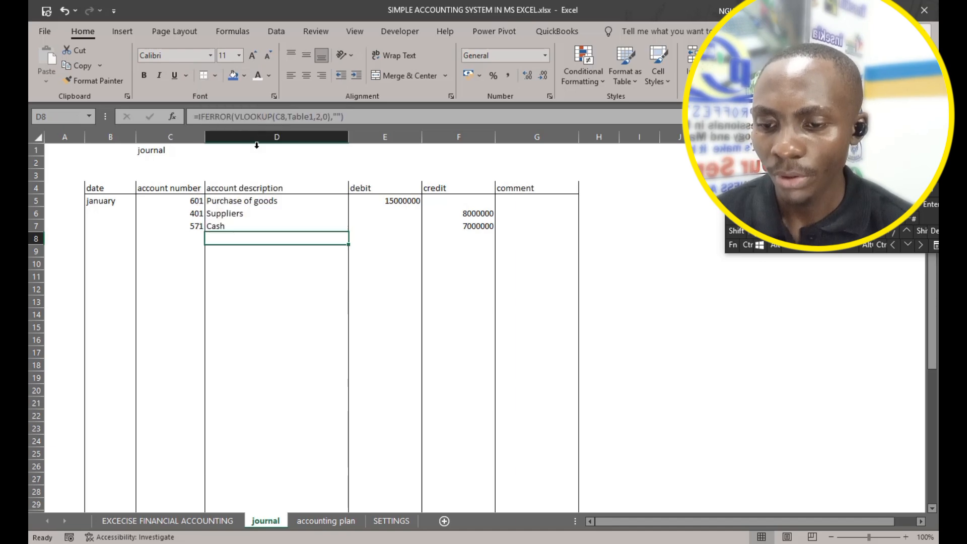
left_click_drag(377, 288, 377, 298)
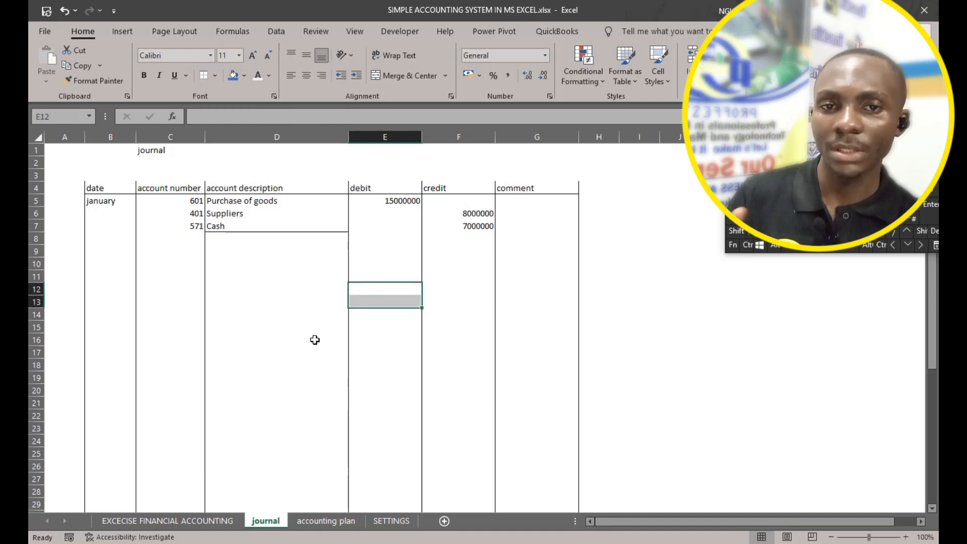
Review the January transactions on the exercise sheet and return to the journal.
left_click(224, 522)
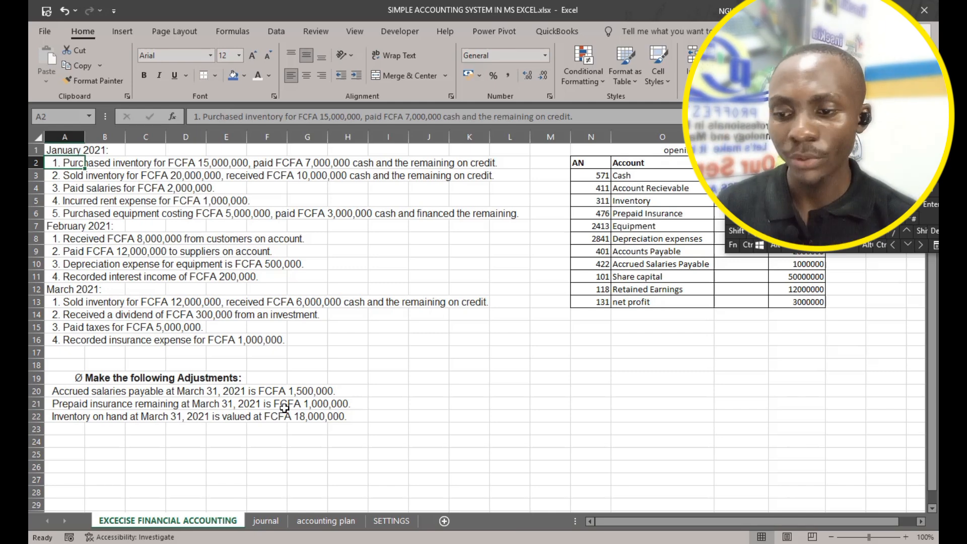
left_click(266, 521)
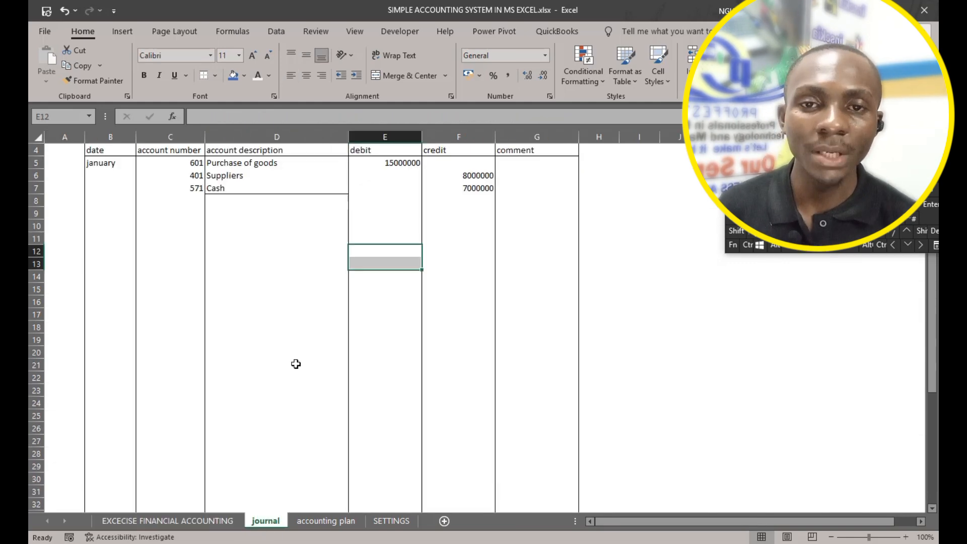